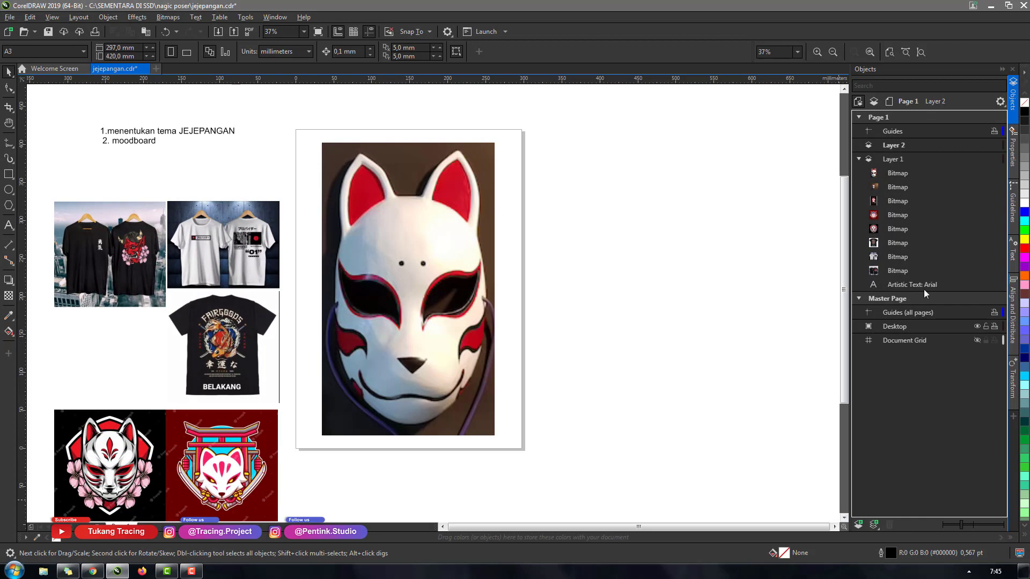
# Lock Layer 1 and trace the mask's left ear with the Pen tool on Layer 2, starting at the forehead's top centre
pyautogui.click(985, 159)
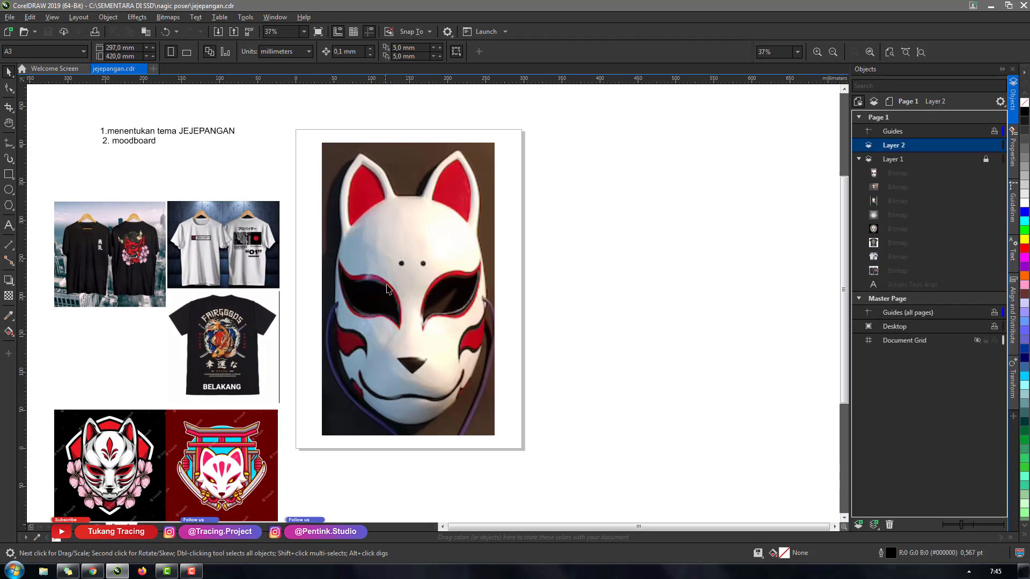
pyautogui.scroll(4, 386, 290)
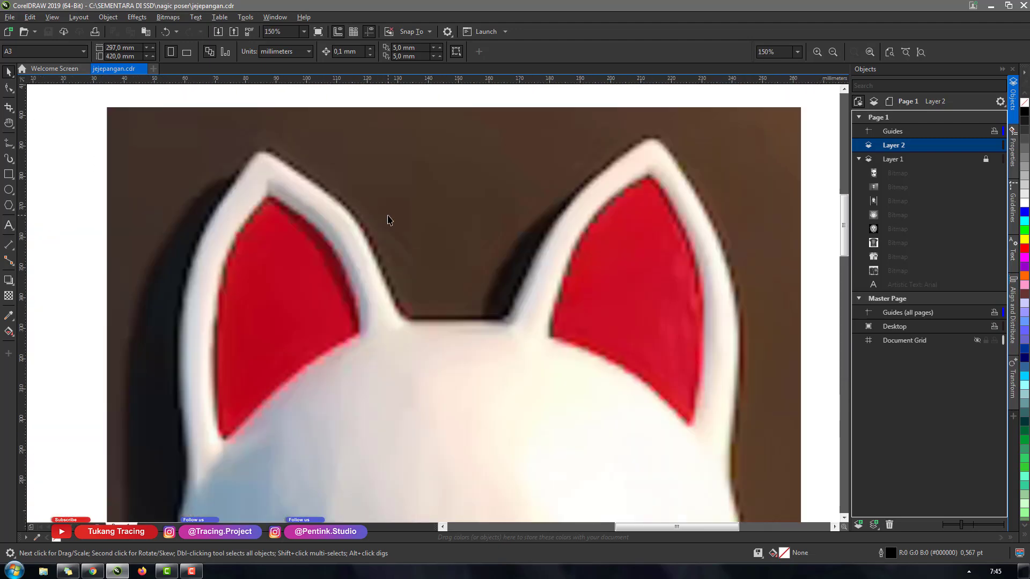
pyautogui.scroll(-4, 388, 220)
pyautogui.scroll(4, 388, 204)
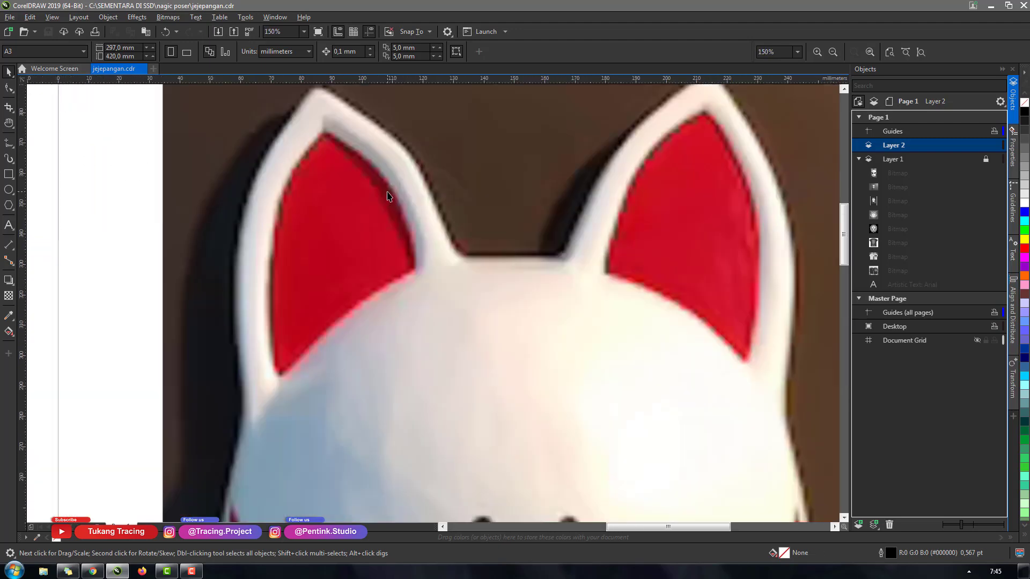
pyautogui.moveTo(503, 346); pyautogui.dragTo(495, 399)
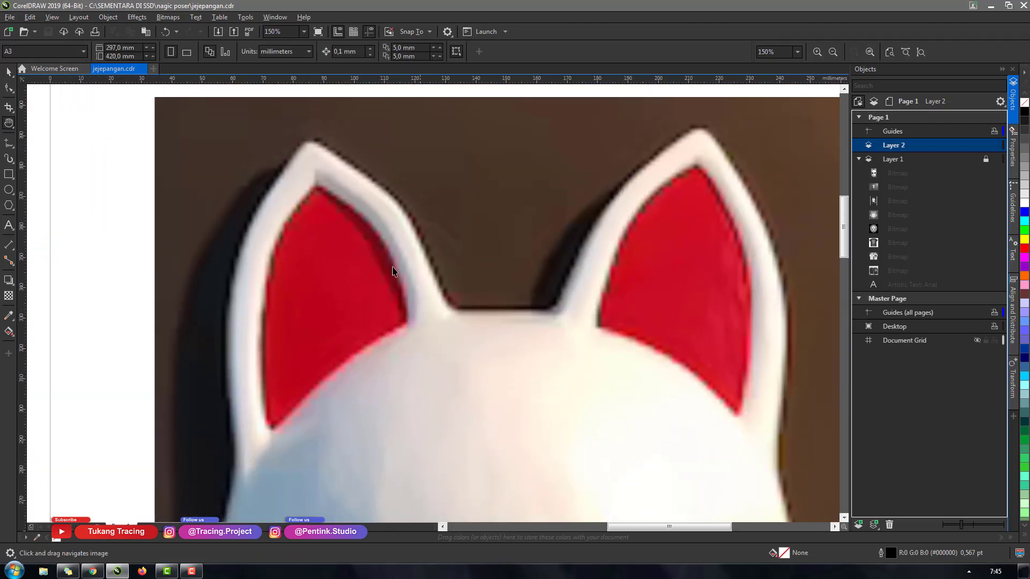
pyautogui.click(16, 149)
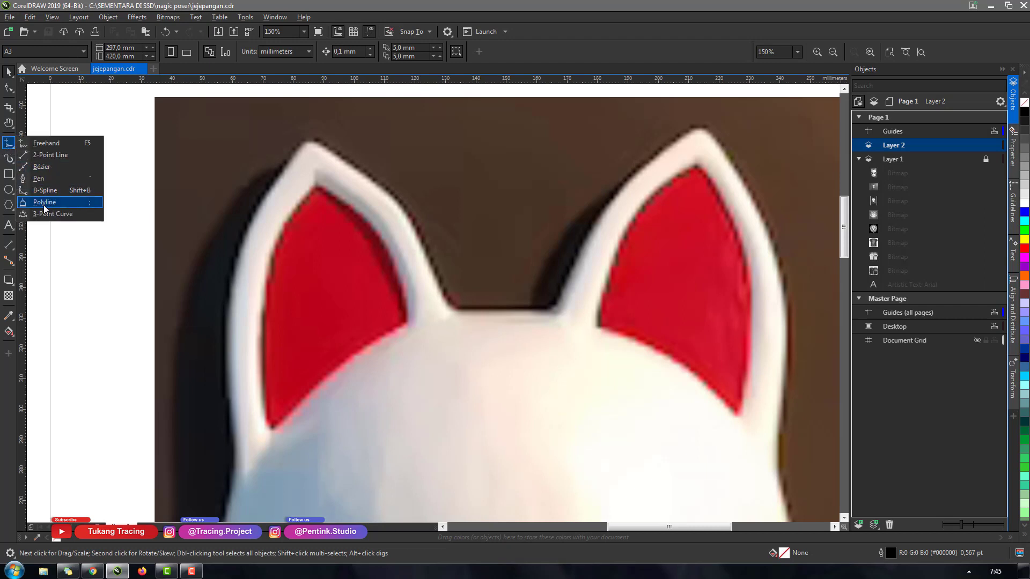
pyautogui.click(39, 179)
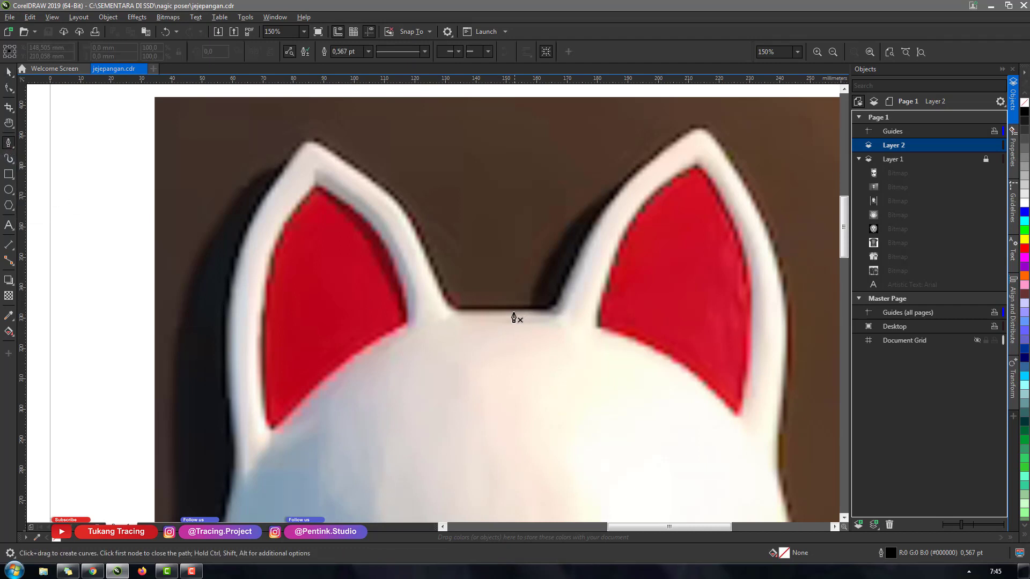
pyautogui.click(456, 311)
pyautogui.moveTo(429, 259); pyautogui.dragTo(424, 238)
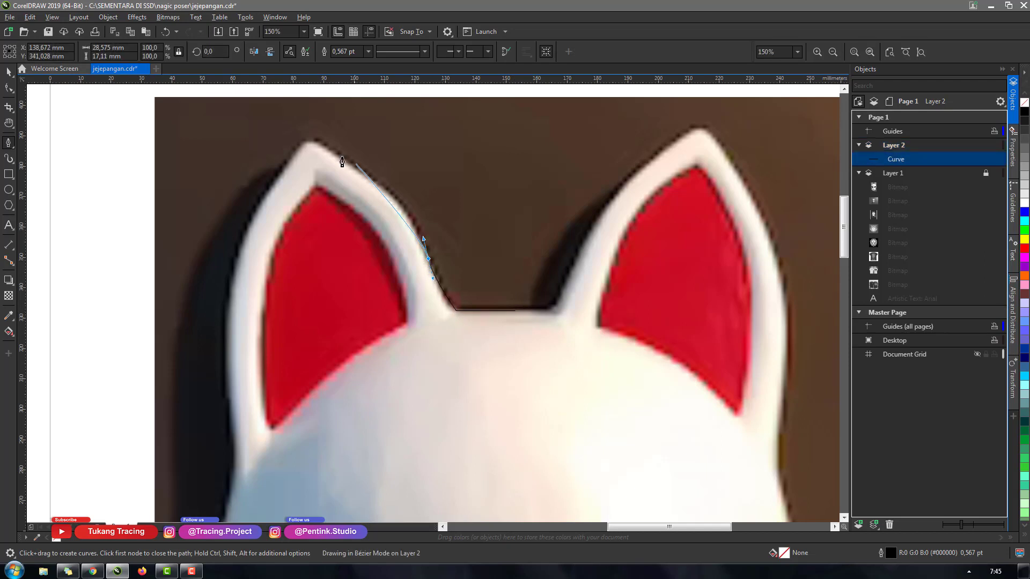
pyautogui.moveTo(324, 146); pyautogui.dragTo(292, 145)
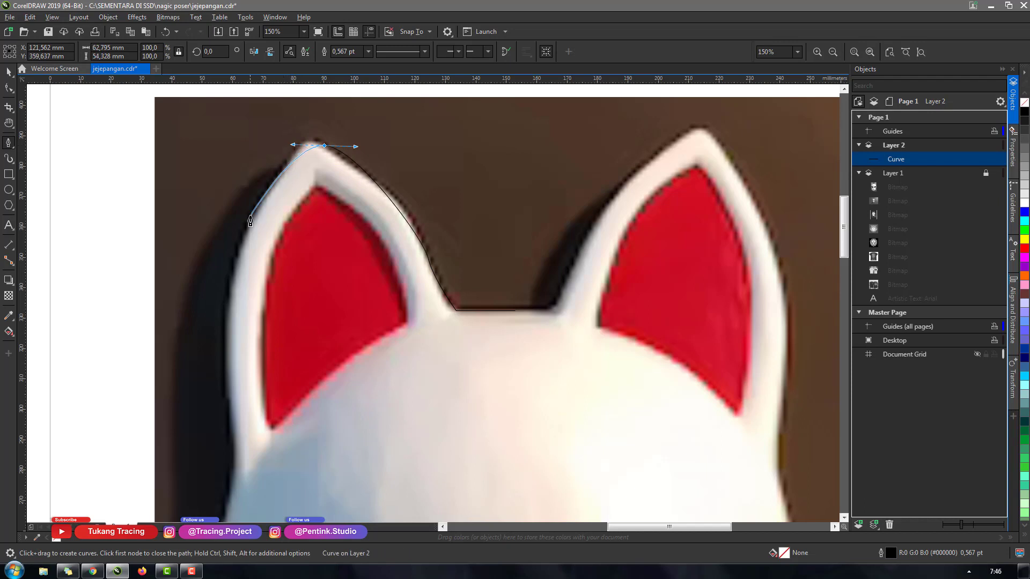
pyautogui.moveTo(261, 208); pyautogui.dragTo(225, 277)
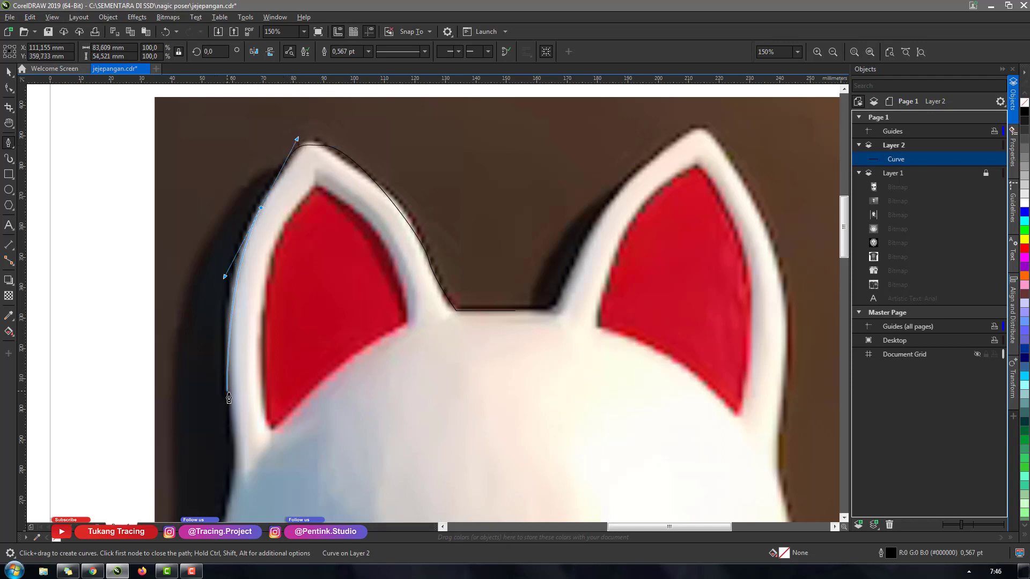
pyautogui.moveTo(228, 393); pyautogui.dragTo(232, 443)
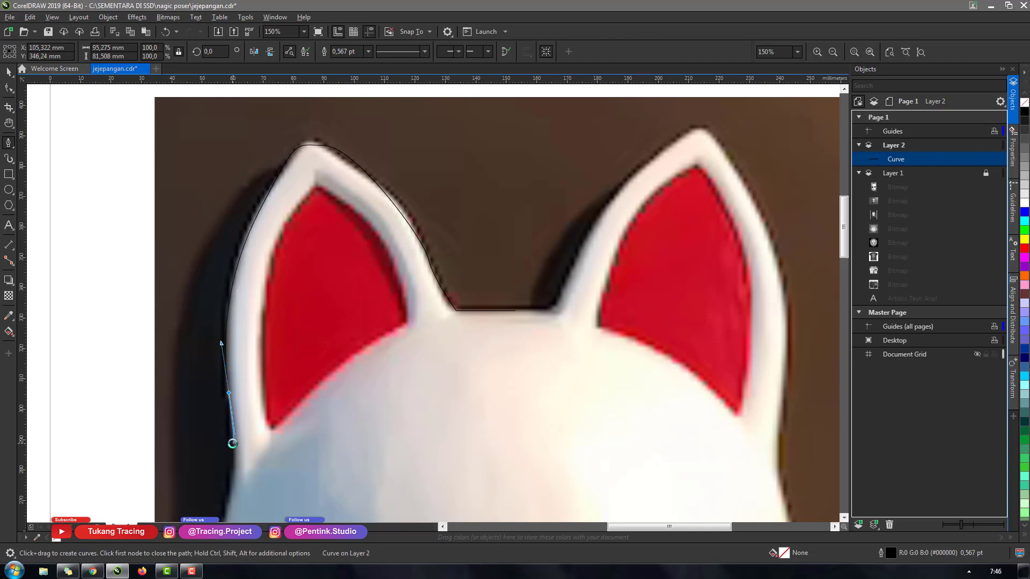
# Continue the Pen path from the base of the left ear down the mask's left edge to the red cheek marking
pyautogui.scroll(-3, 286, 360)
pyautogui.scroll(3, 277, 388)
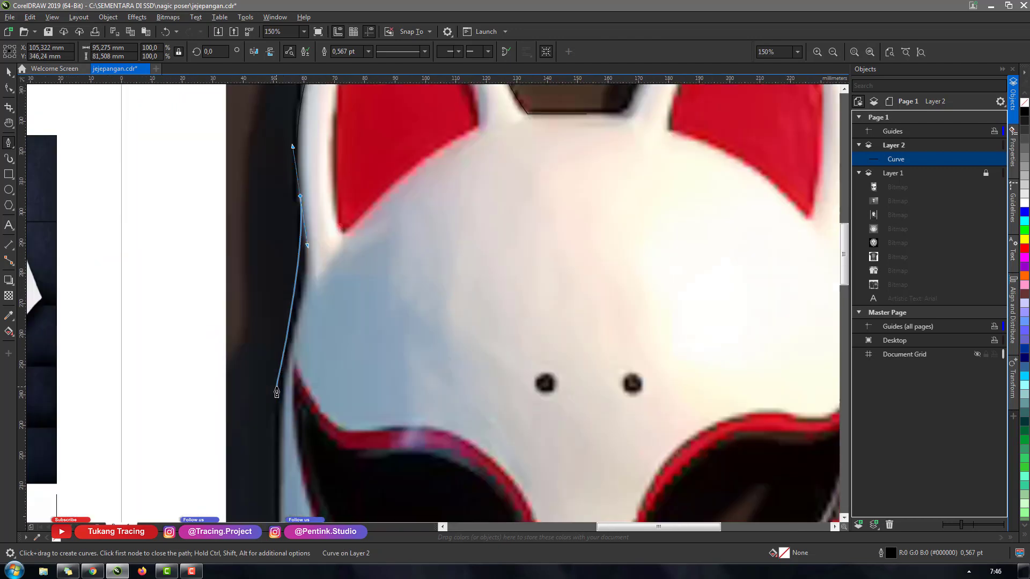
pyautogui.click(290, 344)
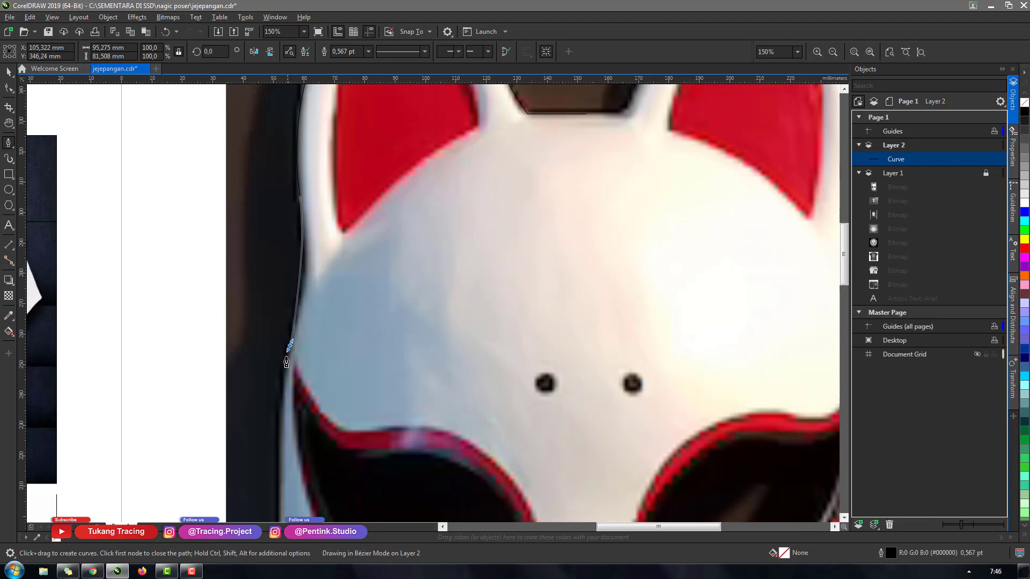
pyautogui.moveTo(286, 362); pyautogui.dragTo(282, 400)
pyautogui.scroll(-5, 282, 400)
pyautogui.scroll(5, 297, 411)
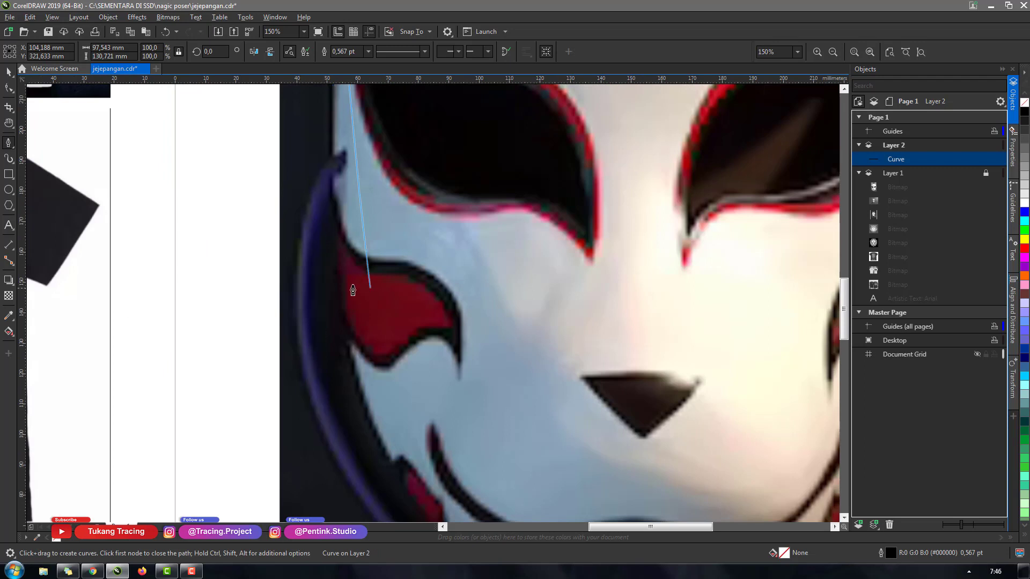
pyautogui.moveTo(342, 280); pyautogui.dragTo(351, 382)
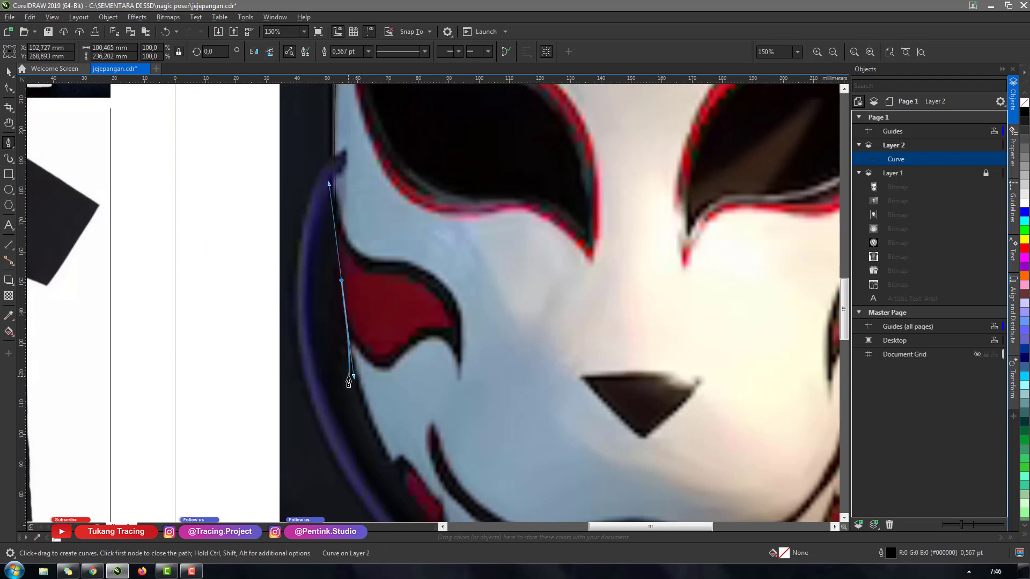
# Extend the path along the left jaw to the chin's centre, removing the outgoing handle at the jaw node
pyautogui.scroll(-2, 331, 323)
pyautogui.scroll(2, 370, 413)
pyautogui.scroll(-2, 373, 407)
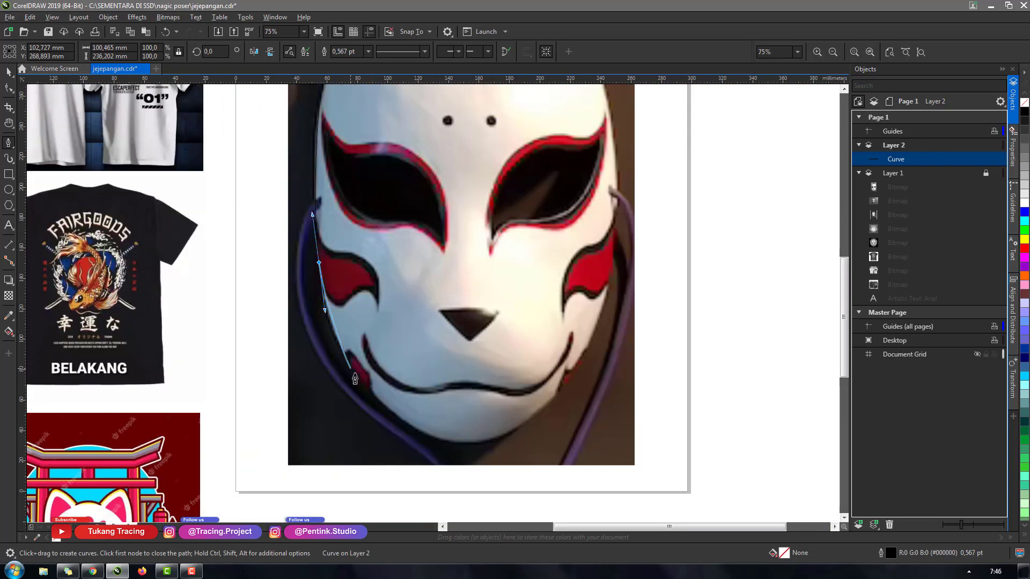
pyautogui.scroll(2, 375, 402)
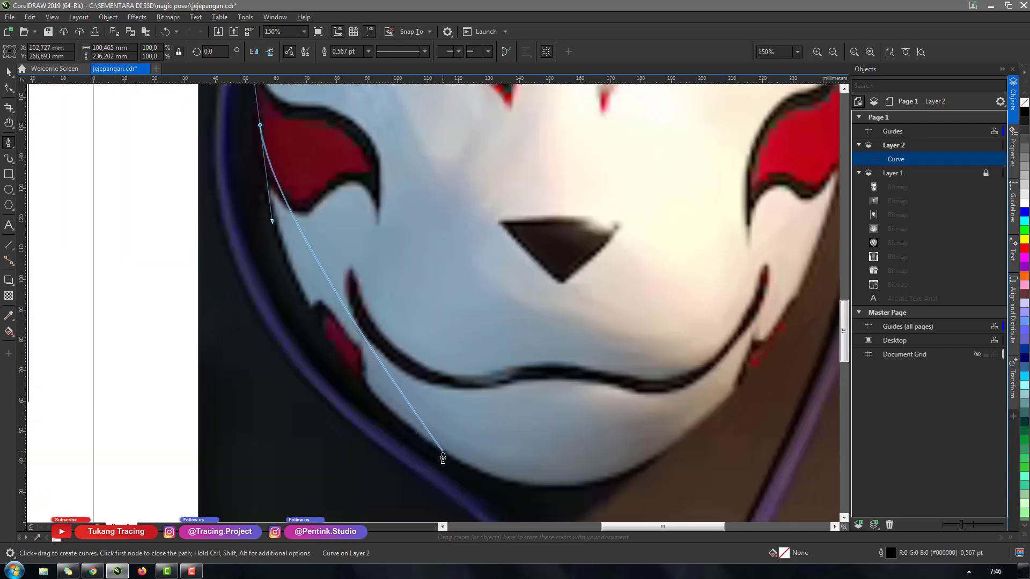
pyautogui.moveTo(442, 452); pyautogui.dragTo(594, 494)
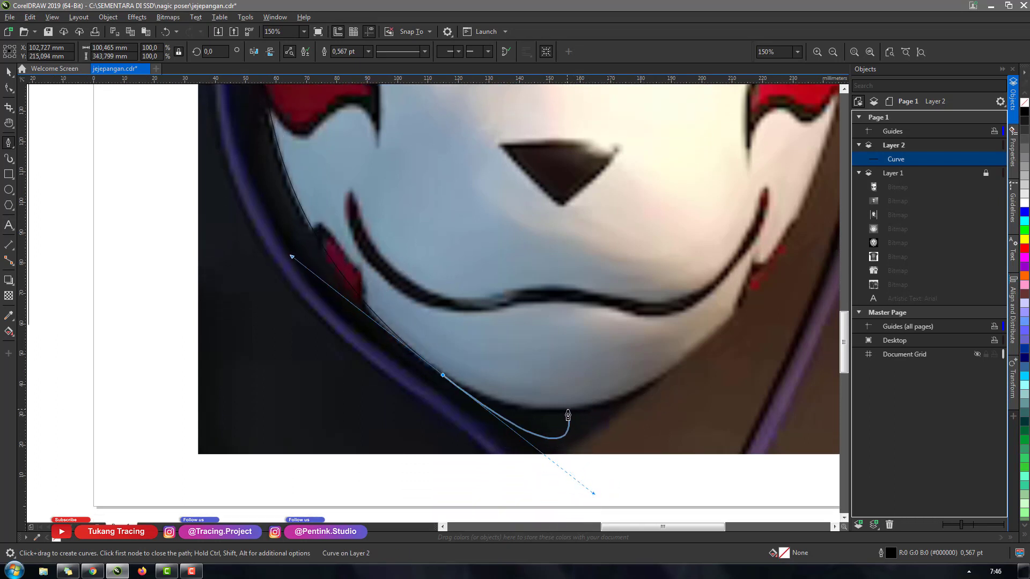
pyautogui.click(443, 376)
pyautogui.click(444, 376)
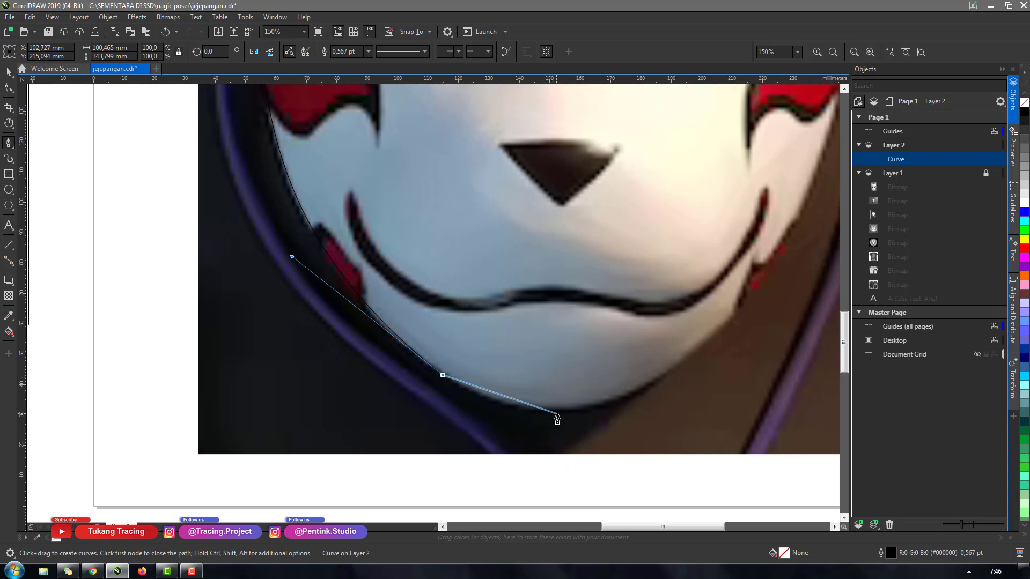
pyautogui.moveTo(565, 411); pyautogui.dragTo(638, 414)
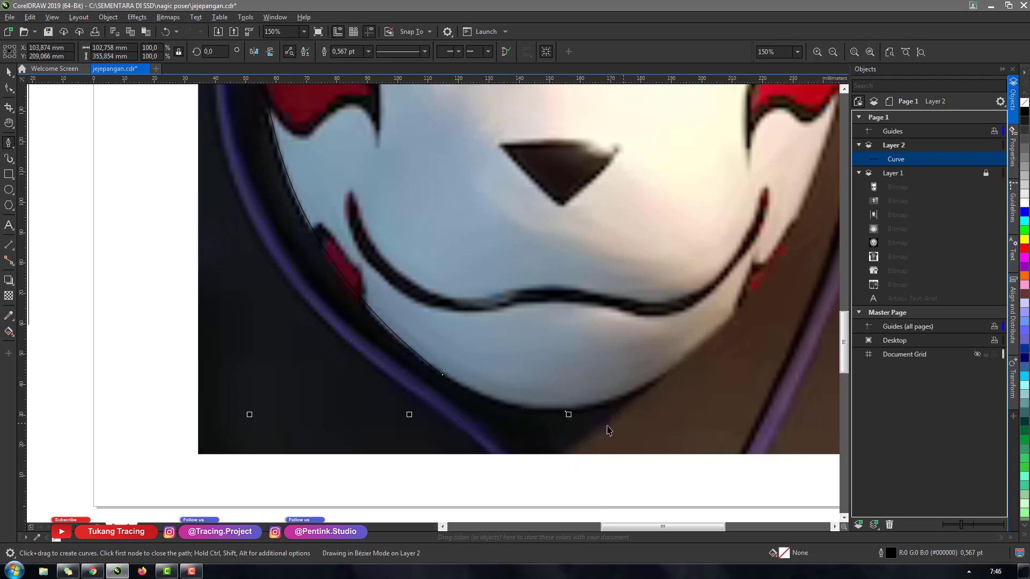
# Shift the curve's end node at the chin slightly to the right with the Shape tool
pyautogui.press('F10')
pyautogui.moveTo(566, 412); pyautogui.dragTo(573, 412)
pyautogui.press('space')
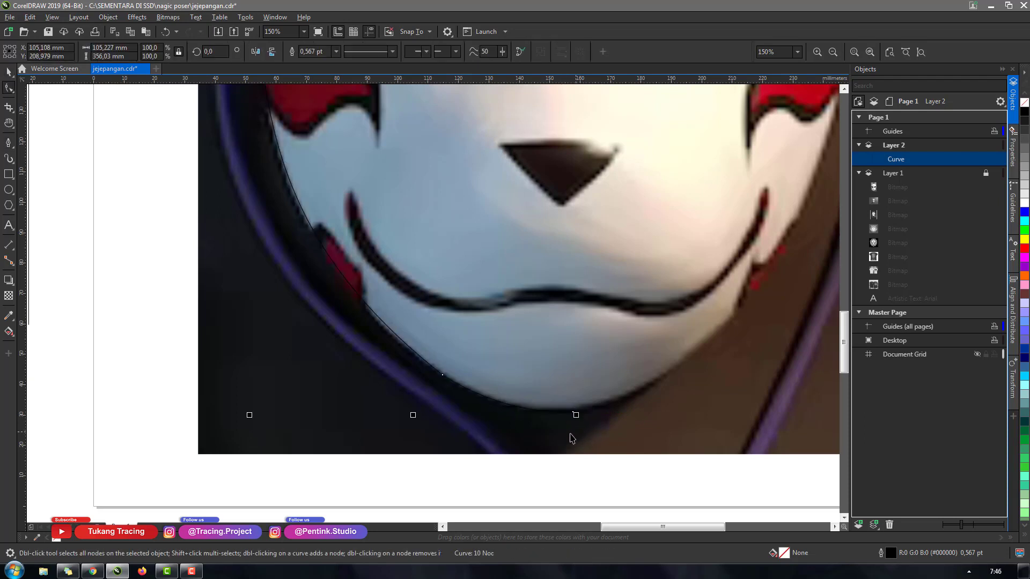
# Give the traced curve a red outline with a width of 4.0 pt
pyautogui.rightClick(1024, 248)
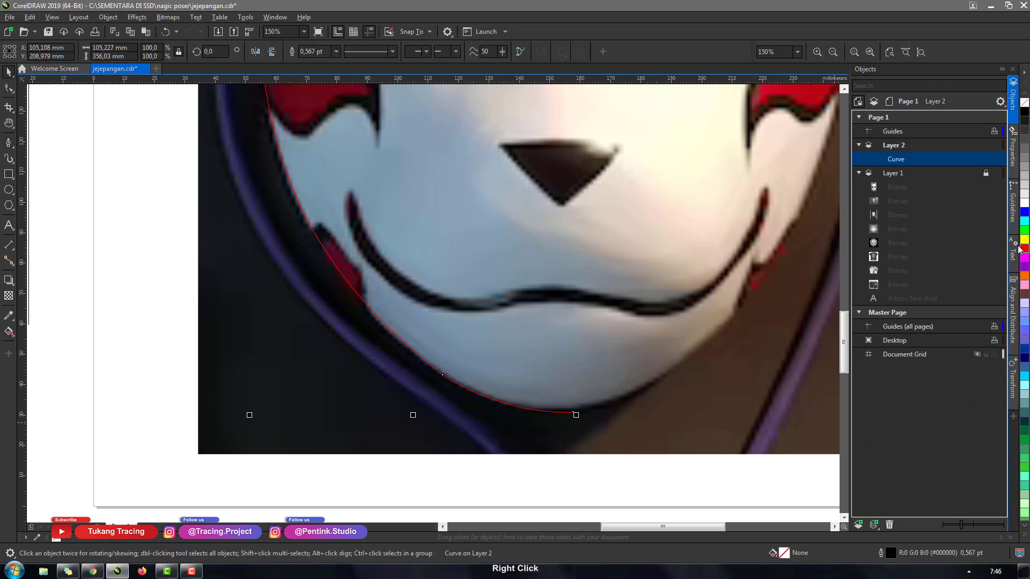
pyautogui.click(337, 51)
pyautogui.click(331, 110)
pyautogui.click(336, 52)
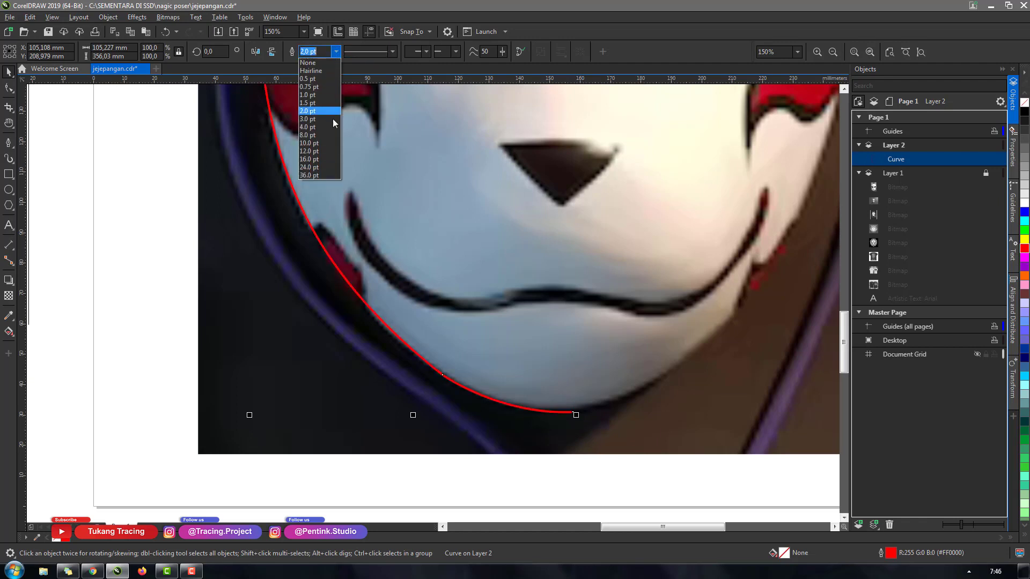
pyautogui.click(330, 128)
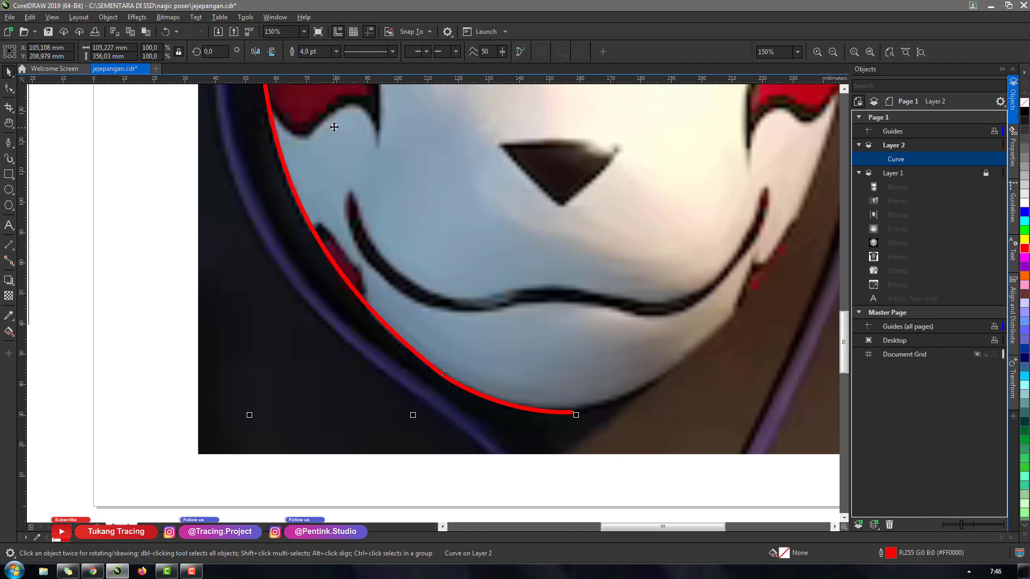
pyautogui.click(336, 52)
pyautogui.click(330, 127)
# Delete the lower-jaw node from the curve and adjust the remaining handles so the line follows the jaw to the chin
pyautogui.scroll(-6, 358, 170)
pyautogui.scroll(4, 358, 170)
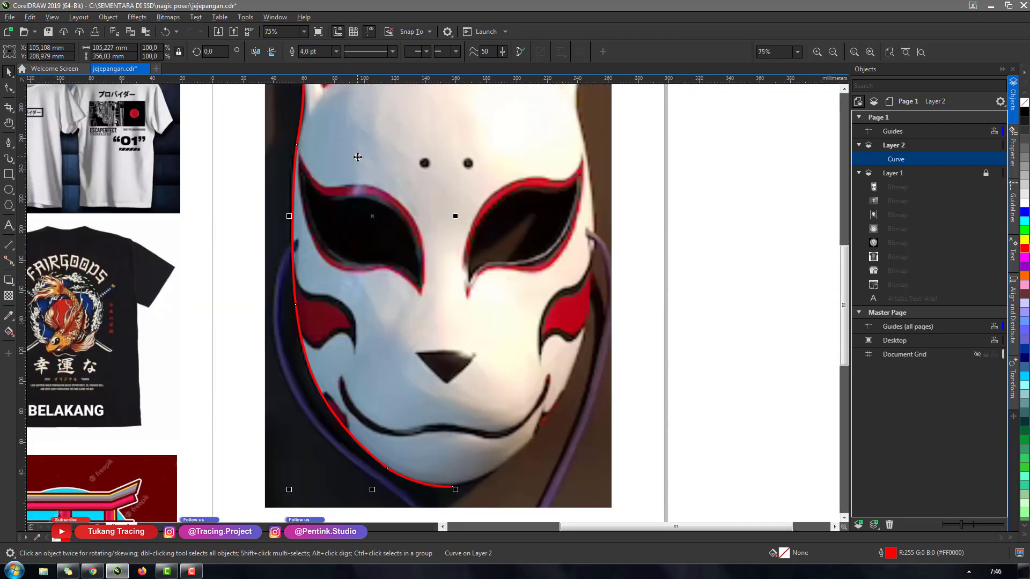
pyautogui.press('F10')
pyautogui.scroll(-1, 390, 415)
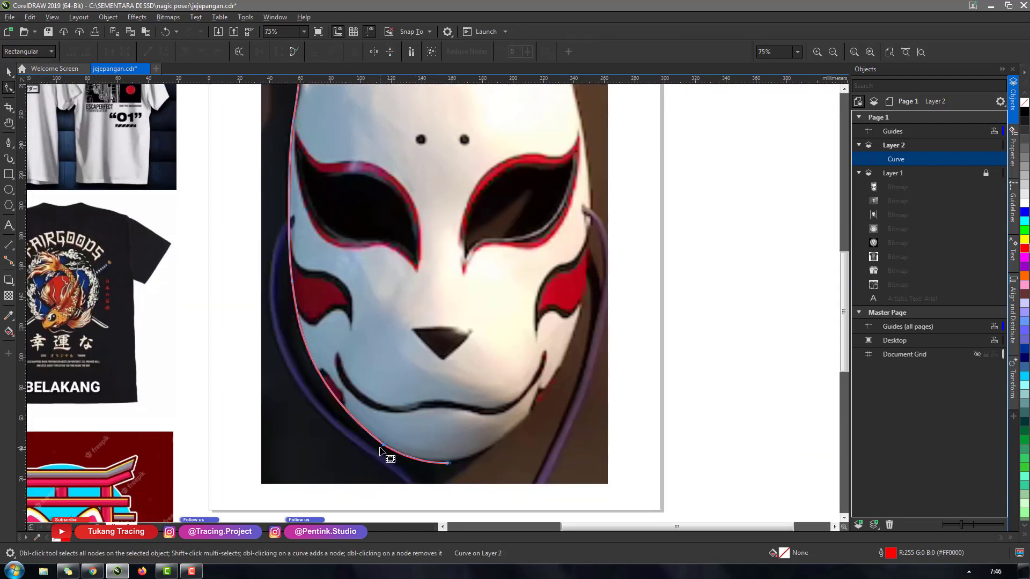
pyautogui.moveTo(309, 385); pyautogui.dragTo(306, 380)
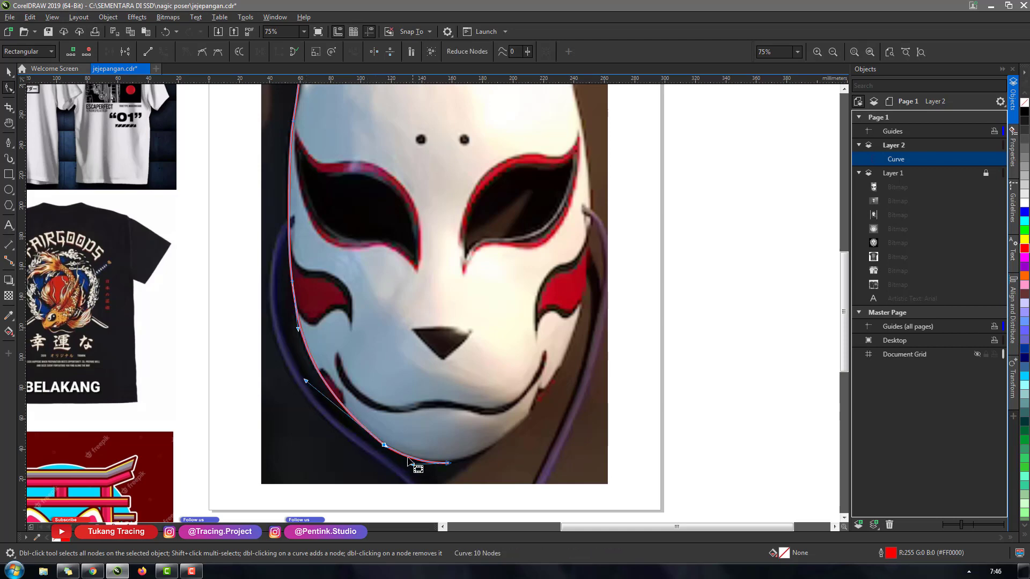
pyautogui.press('Delete')
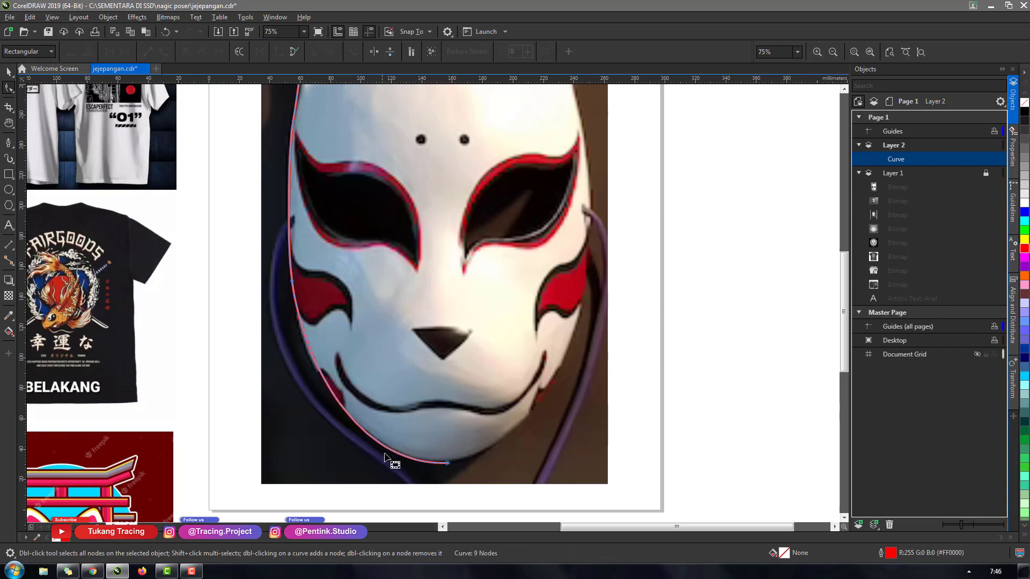
pyautogui.click(448, 463)
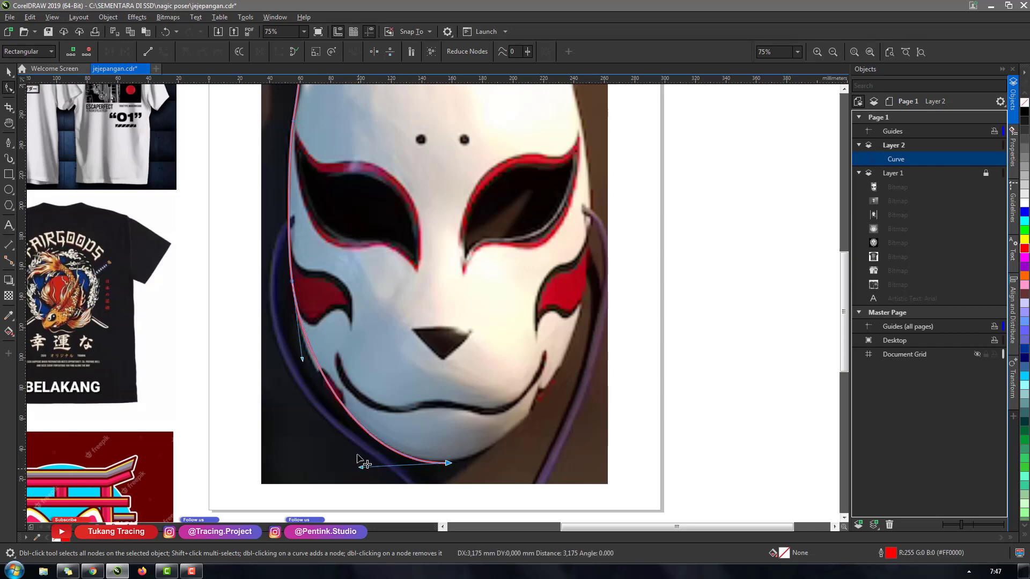
pyautogui.moveTo(302, 355); pyautogui.dragTo(299, 349)
# Adjust the node handles along the left temple and cheek to fit the curve to the mask's edge
pyautogui.moveTo(371, 295); pyautogui.dragTo(401, 394)
pyautogui.click(323, 225)
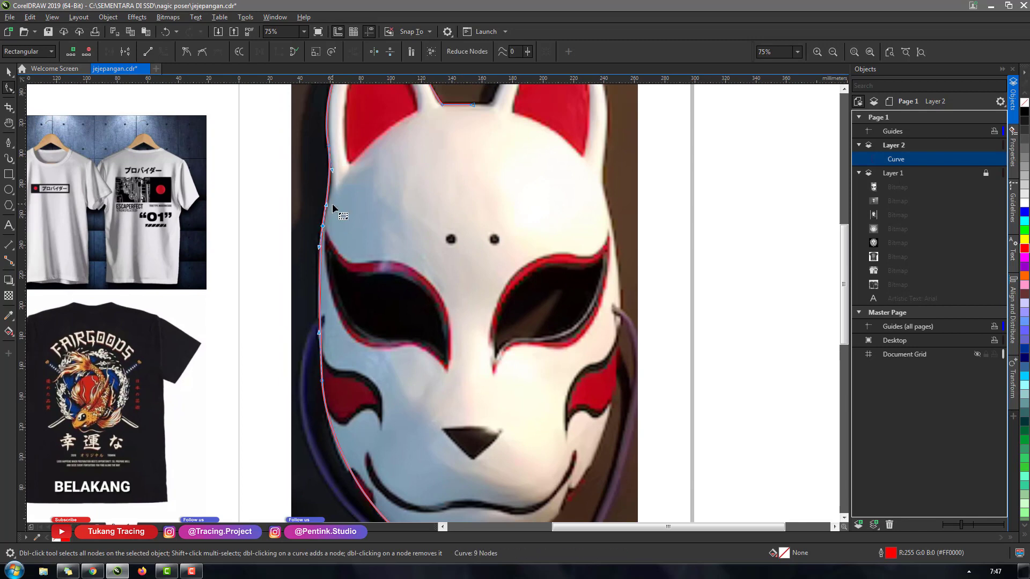
pyautogui.moveTo(325, 204); pyautogui.dragTo(327, 186)
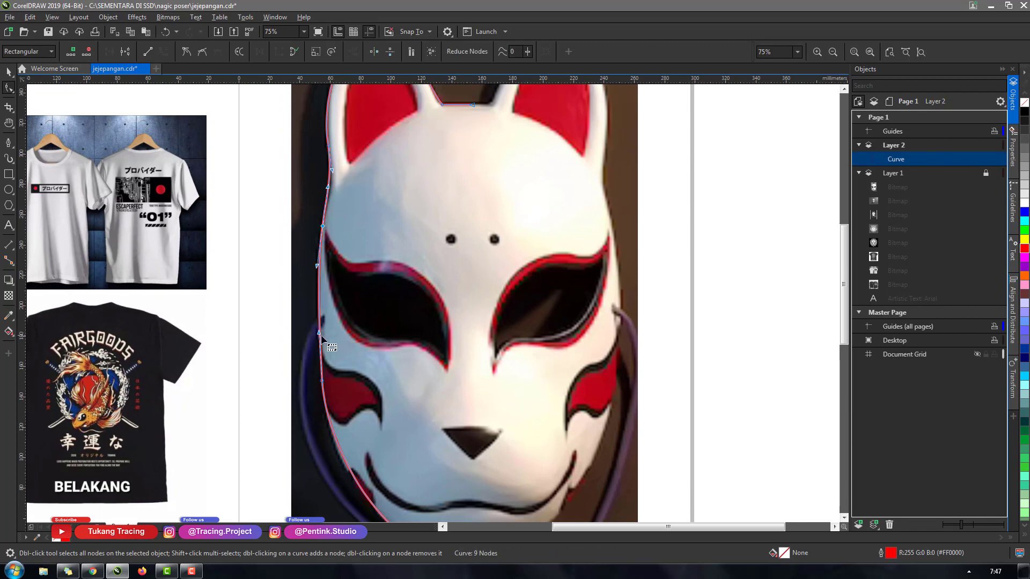
pyautogui.moveTo(318, 332); pyautogui.dragTo(315, 321)
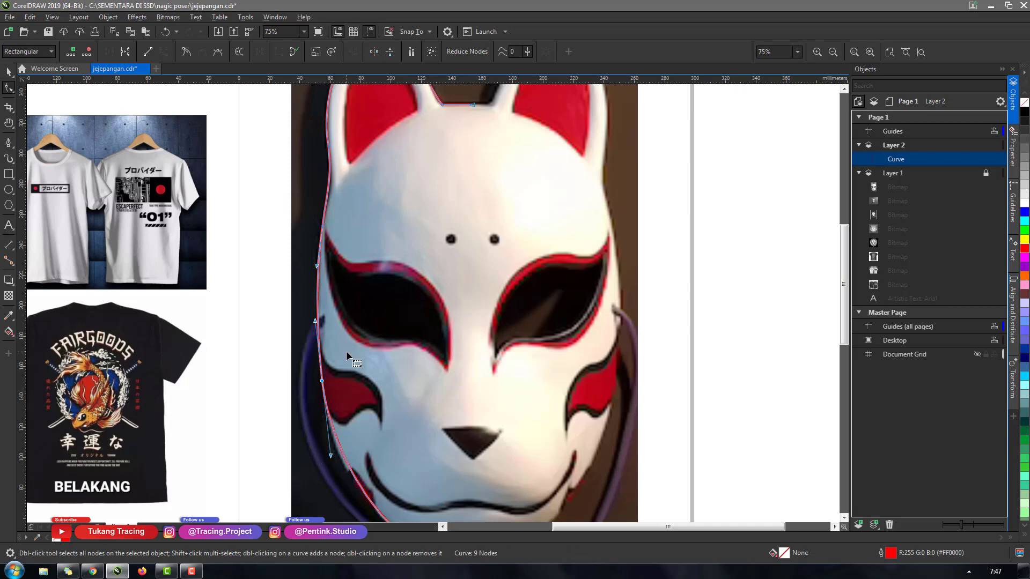
# Move the node right of the left ear's tip onto the ear's edge and delete the node partway down its inner slope
pyautogui.scroll(-4, 272, 352)
pyautogui.scroll(6, 289, 294)
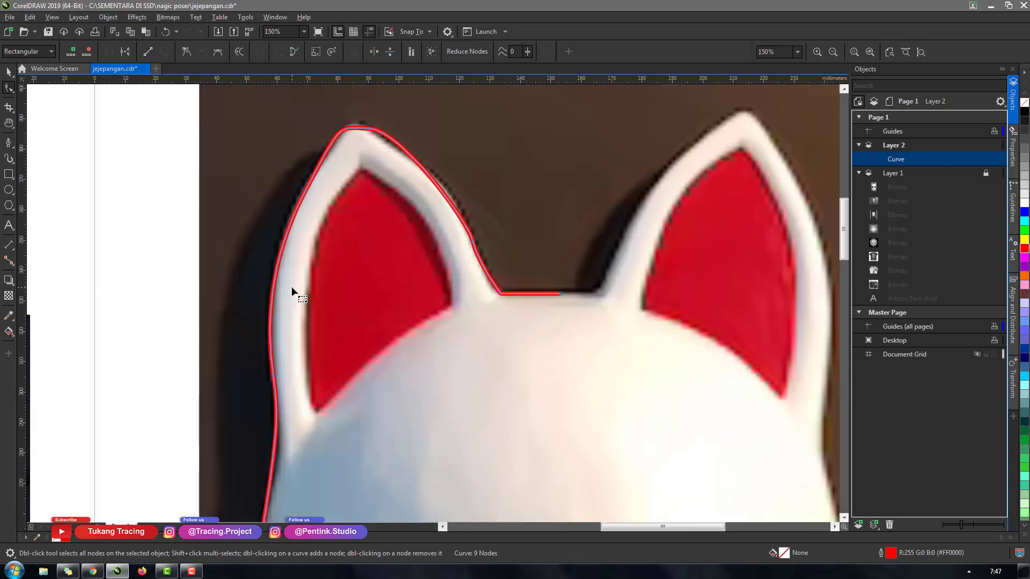
pyautogui.doubleClick(370, 130)
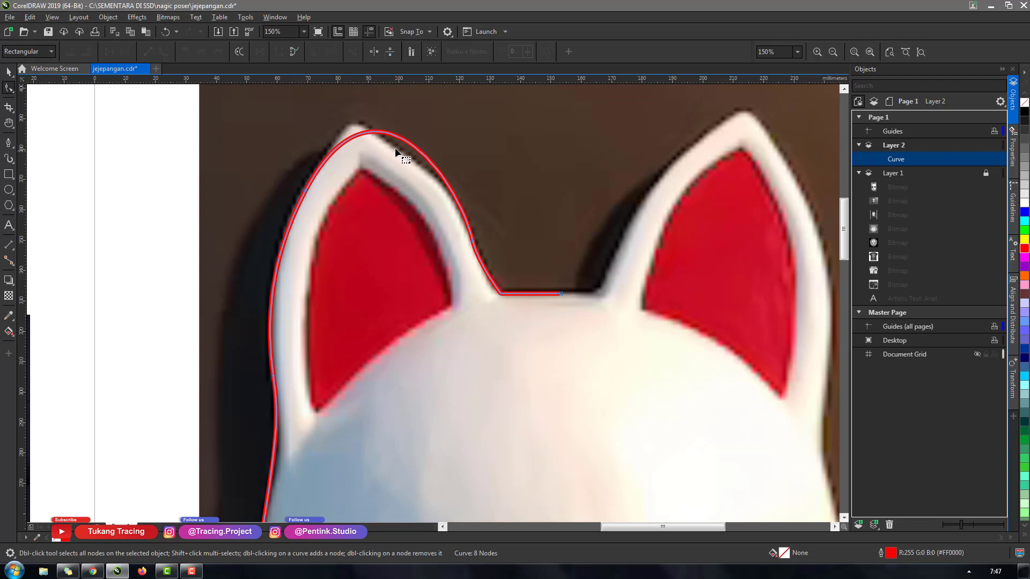
pyautogui.hotkey('ctrl', 'z')
pyautogui.moveTo(396, 135)
pyautogui.mouseDown()
pyautogui.moveTo(406, 136)
pyautogui.moveTo(396, 146)
pyautogui.moveTo(375, 134)
pyautogui.moveTo(423, 160)
pyautogui.moveTo(387, 141)
pyautogui.mouseUp()
pyautogui.click(380, 138)
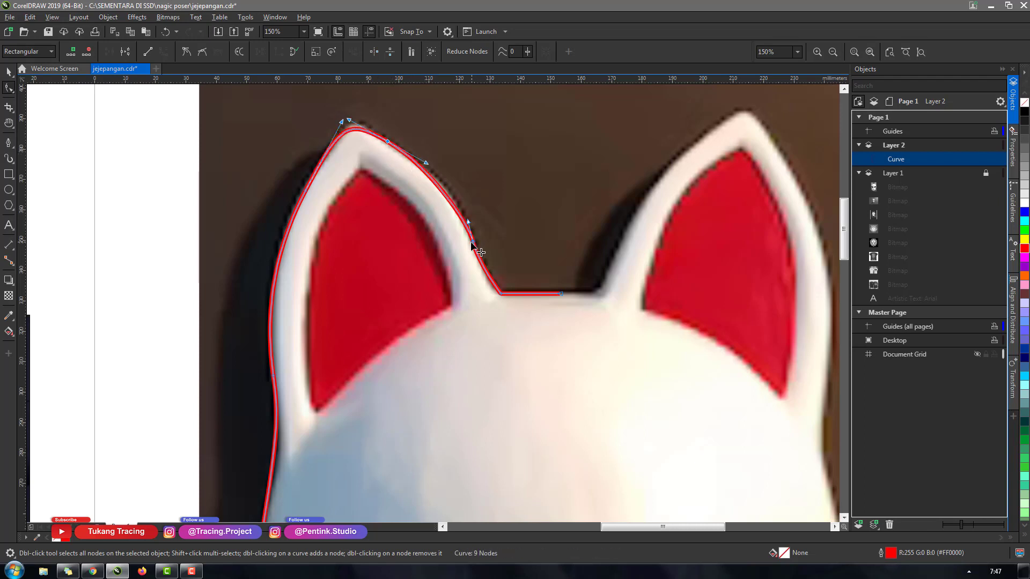
pyautogui.doubleClick(472, 245)
pyautogui.click(498, 292)
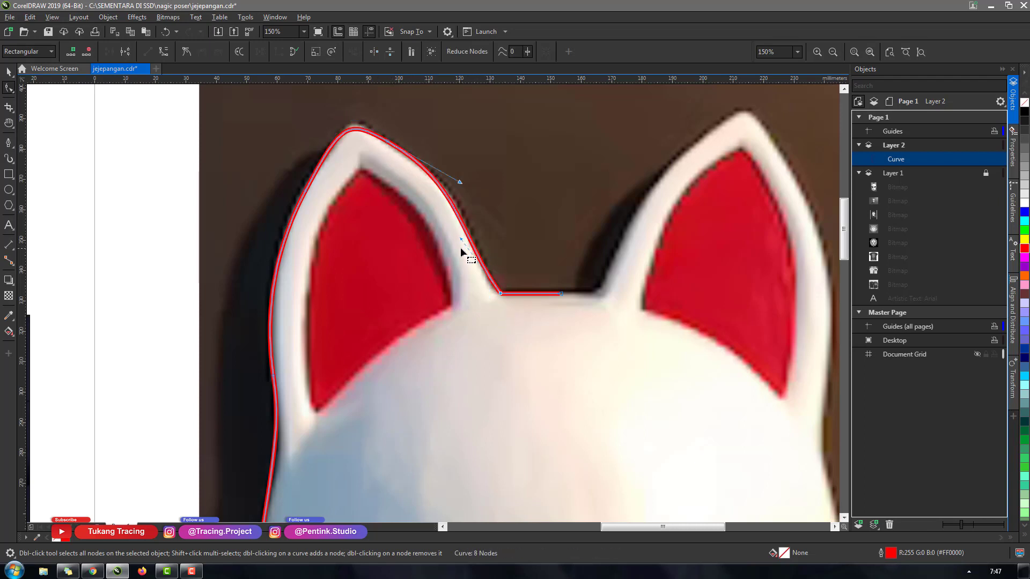
# Try outline widths of 8.0, 10.0 and 12.0 pt on the traced half-mask curve
pyautogui.click(424, 174)
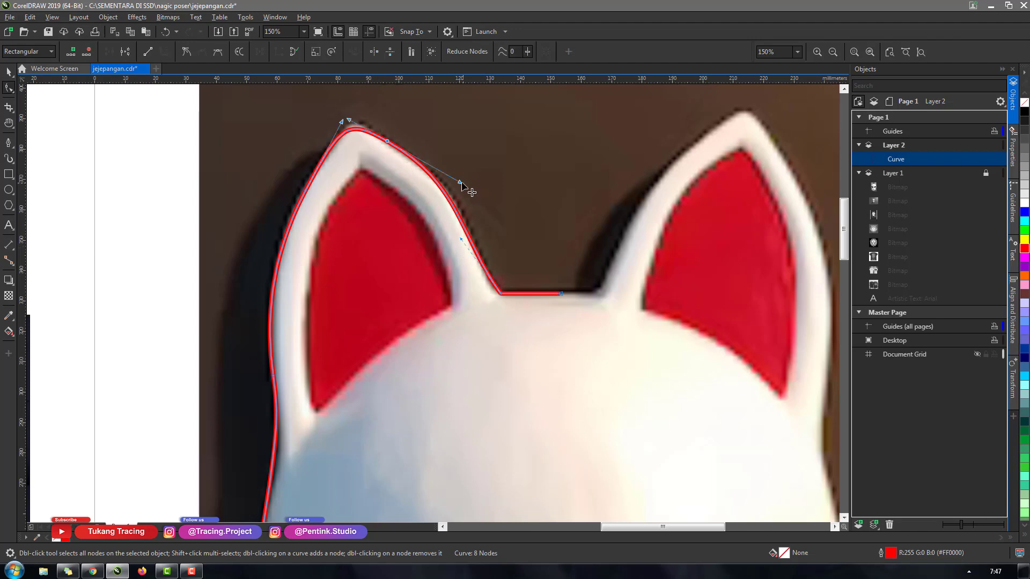
pyautogui.press('space')
pyautogui.scroll(-4, 484, 218)
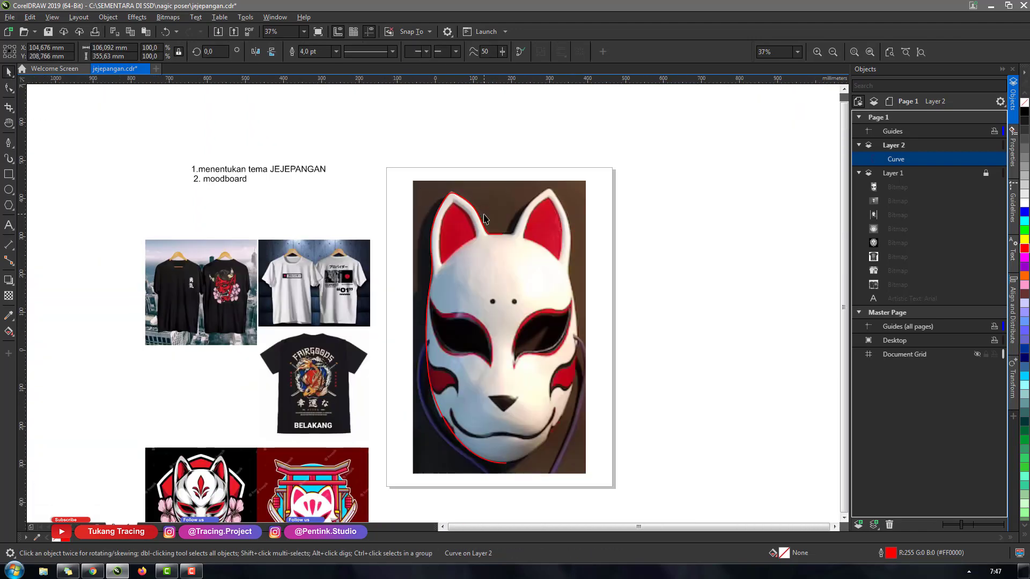
pyautogui.scroll(1, 488, 254)
pyautogui.scroll(2, 469, 234)
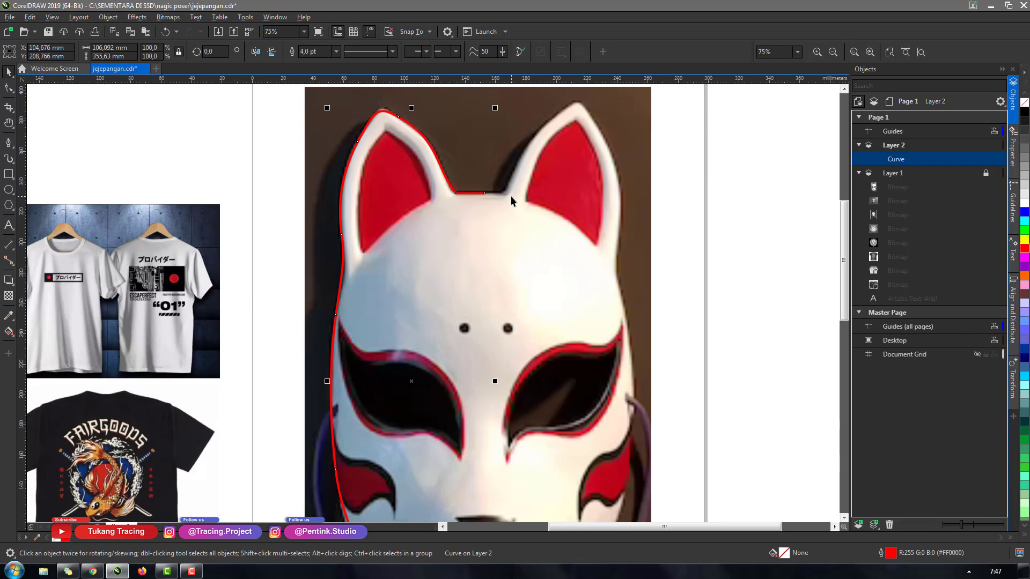
pyautogui.click(336, 52)
pyautogui.click(332, 136)
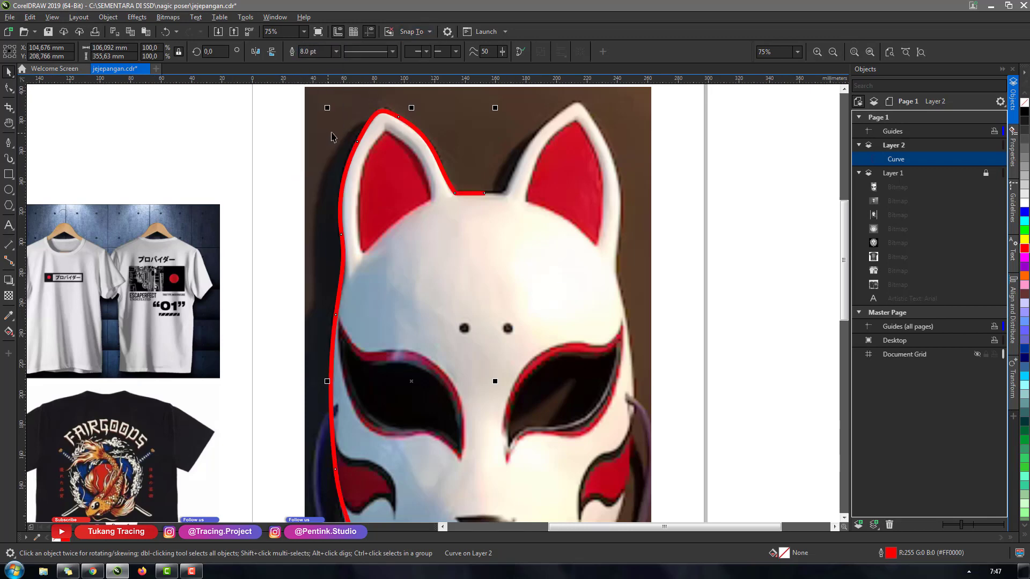
pyautogui.click(336, 52)
pyautogui.click(321, 145)
pyautogui.click(336, 51)
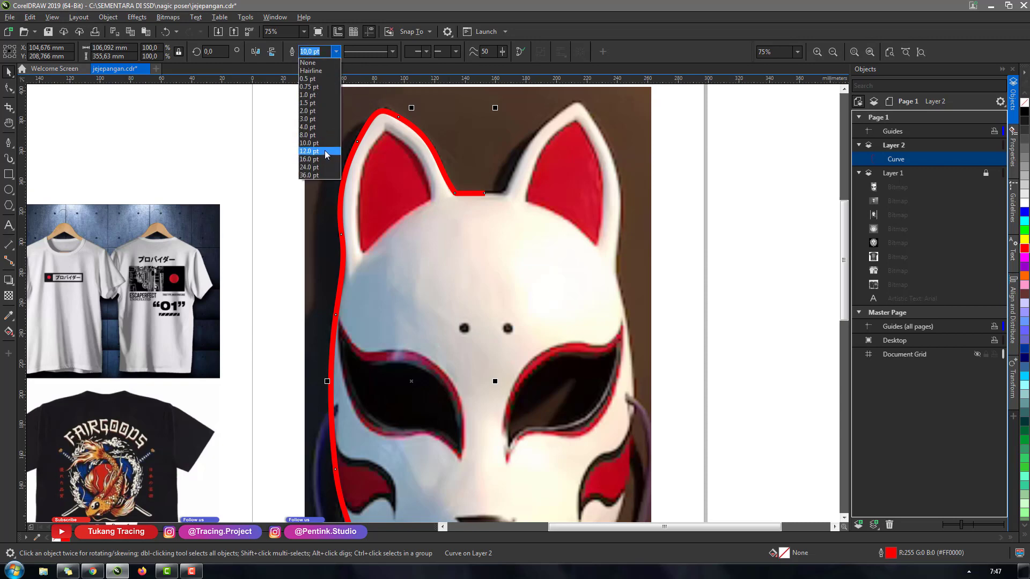
pyautogui.click(326, 153)
pyautogui.moveTo(406, 121); pyautogui.dragTo(310, 186)
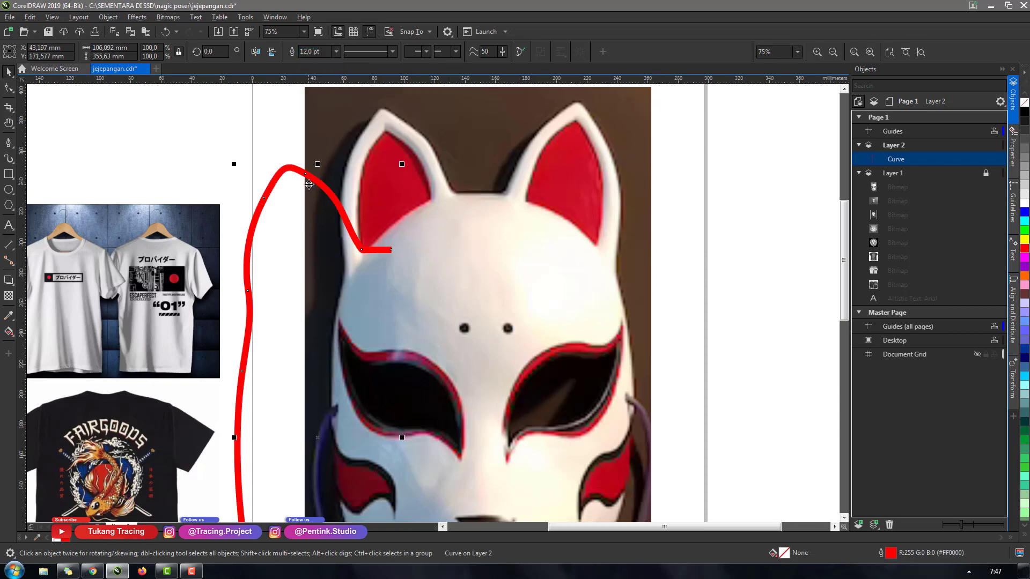
pyautogui.hotkey('ctrl', 'z')
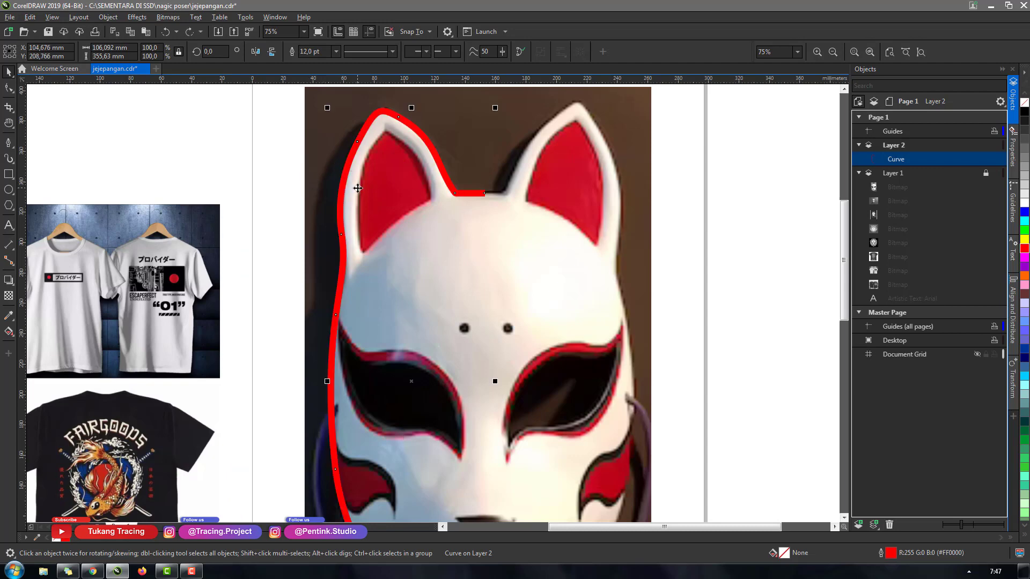
# Set the traced half-mask curve's outline width to Hairline and keep the curve selected
pyautogui.click(336, 51)
pyautogui.click(316, 82)
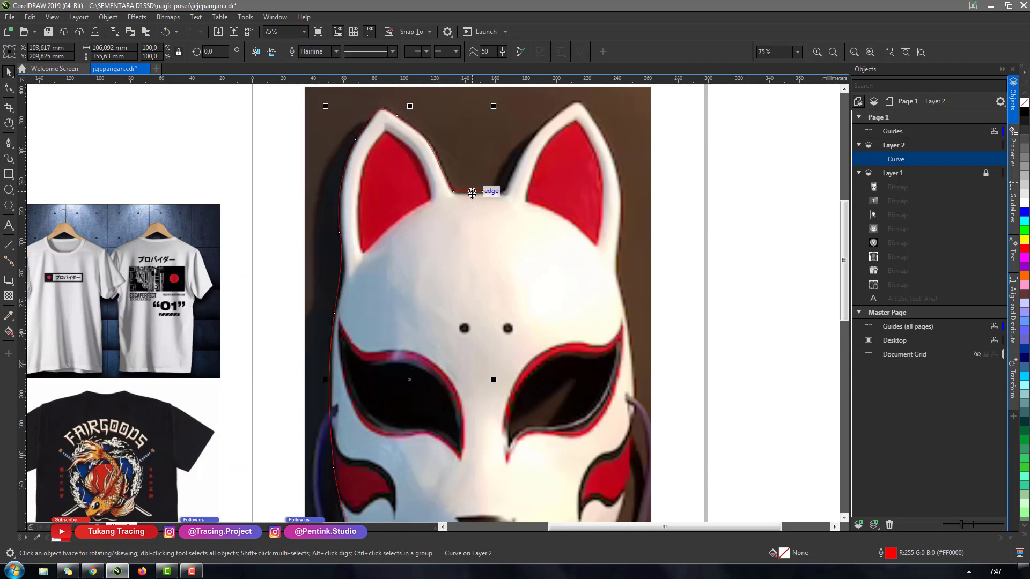
pyautogui.click(466, 193)
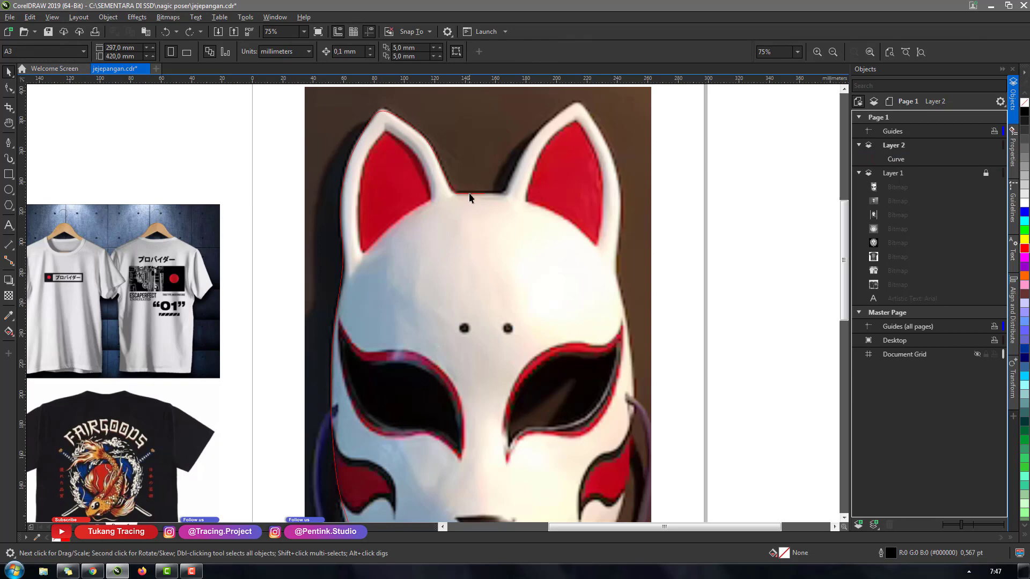
pyautogui.click(477, 199)
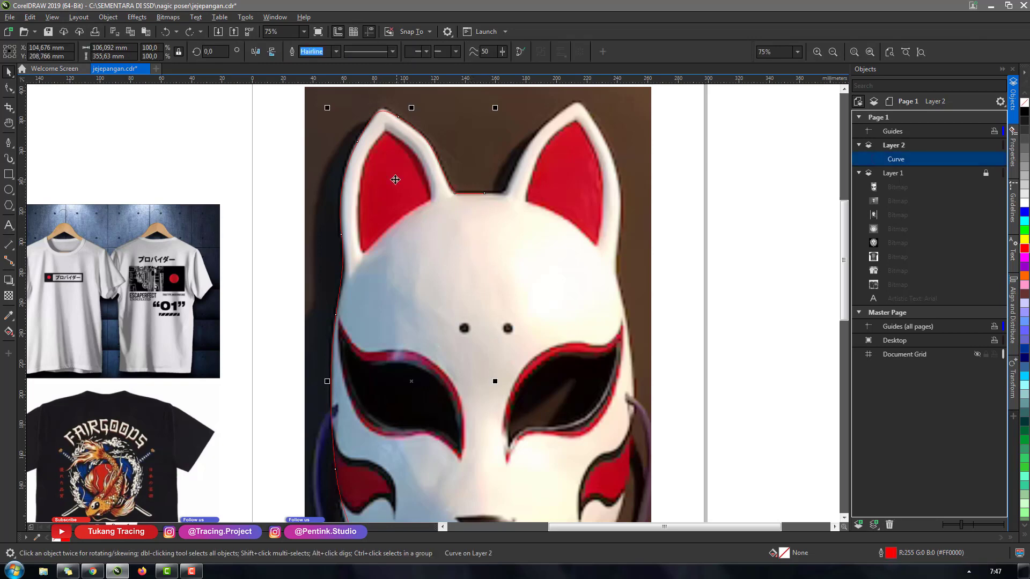
# Duplicate the half-mask curve in place, mirror the copy horizontally and move it onto the mask's right half
pyautogui.scroll(-2, 395, 179)
pyautogui.scroll(1, 417, 152)
pyautogui.scroll(-1, 417, 153)
pyautogui.scroll(2, 425, 126)
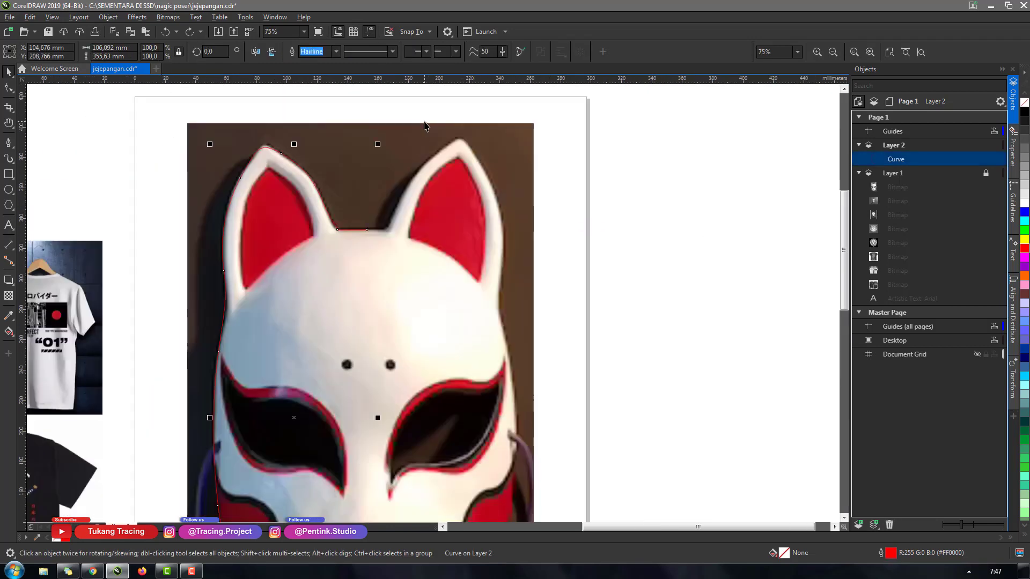
pyautogui.press('KP_Add')
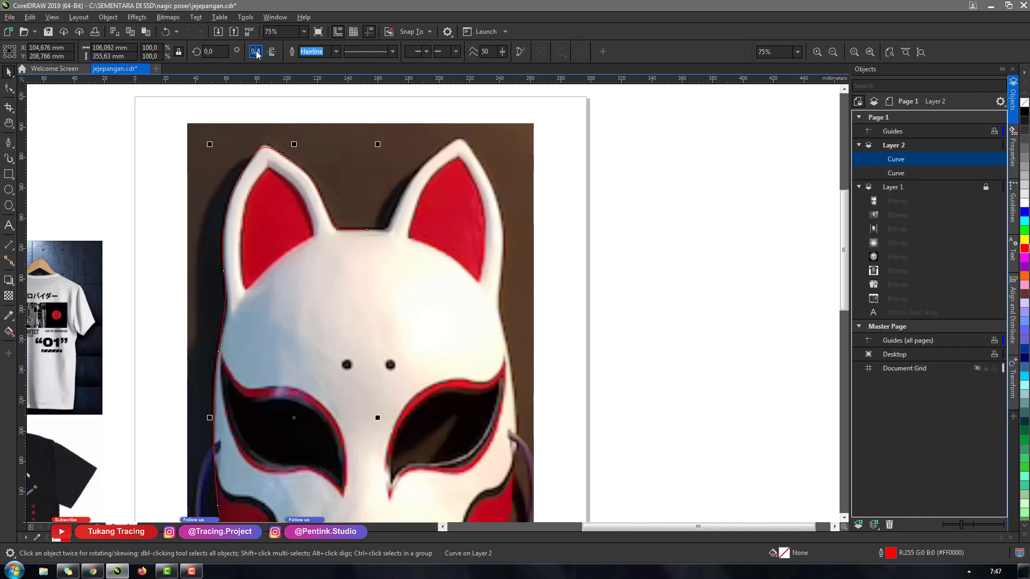
pyautogui.click(255, 51)
pyautogui.moveTo(365, 247); pyautogui.dragTo(501, 259)
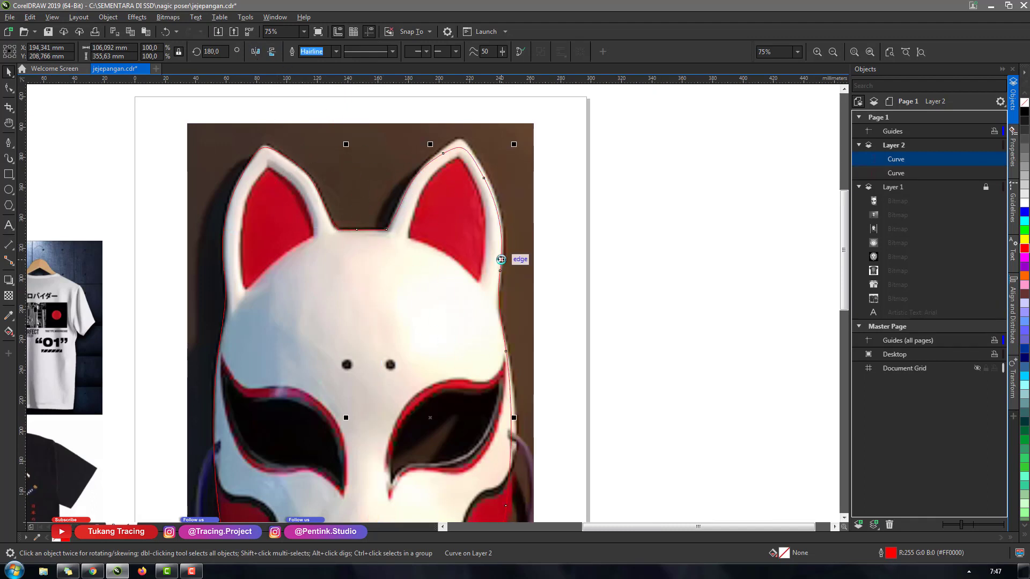
# Nudge the mirrored curve right to X 195.441 mm and check its fit along the right ear, cheek and chin
pyautogui.scroll(-2, 501, 260)
pyautogui.scroll(-1, 452, 236)
pyautogui.scroll(1, 470, 316)
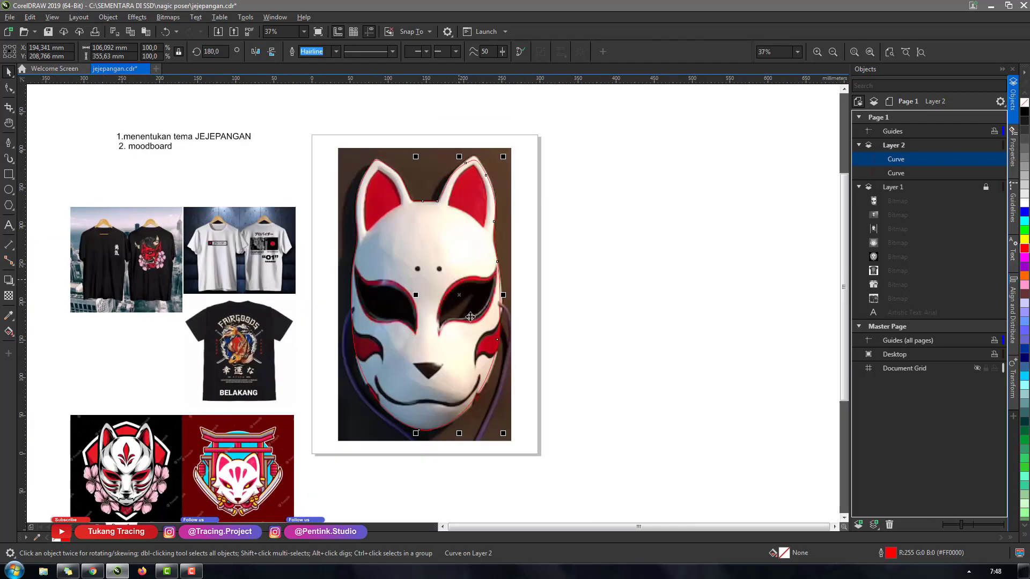
pyautogui.scroll(1, 473, 333)
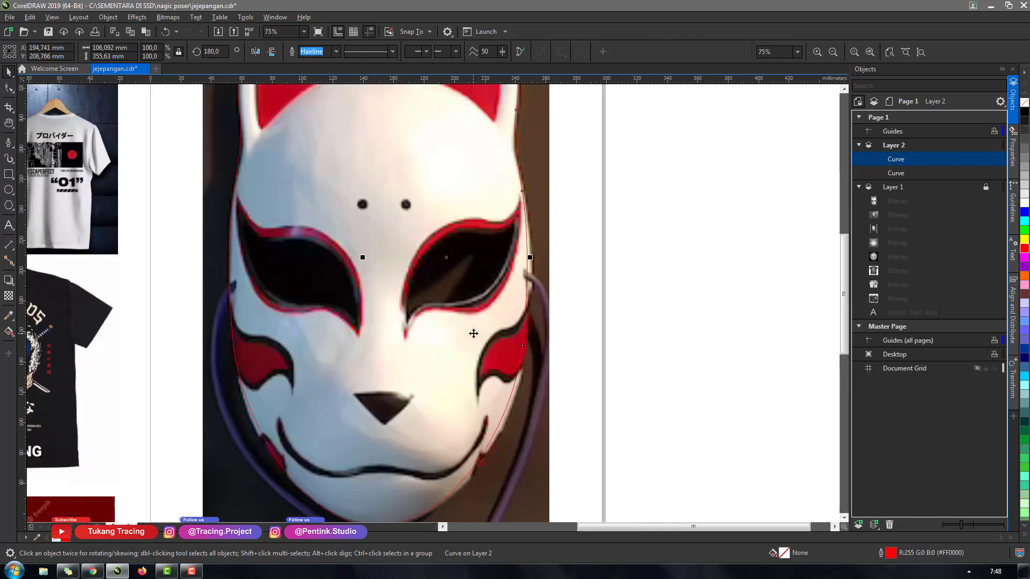
pyautogui.scroll(-1, 474, 333)
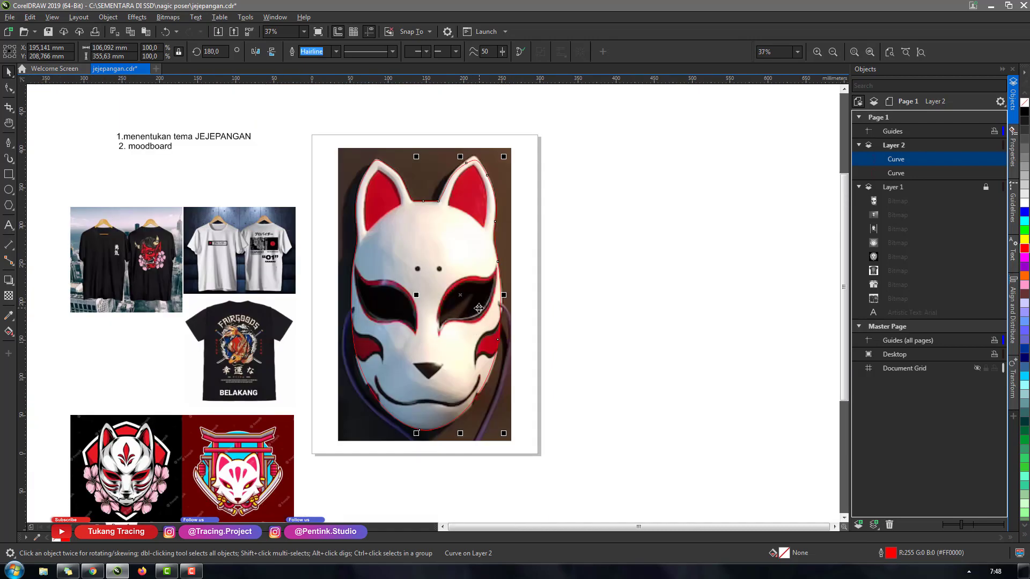
pyautogui.scroll(1, 447, 196)
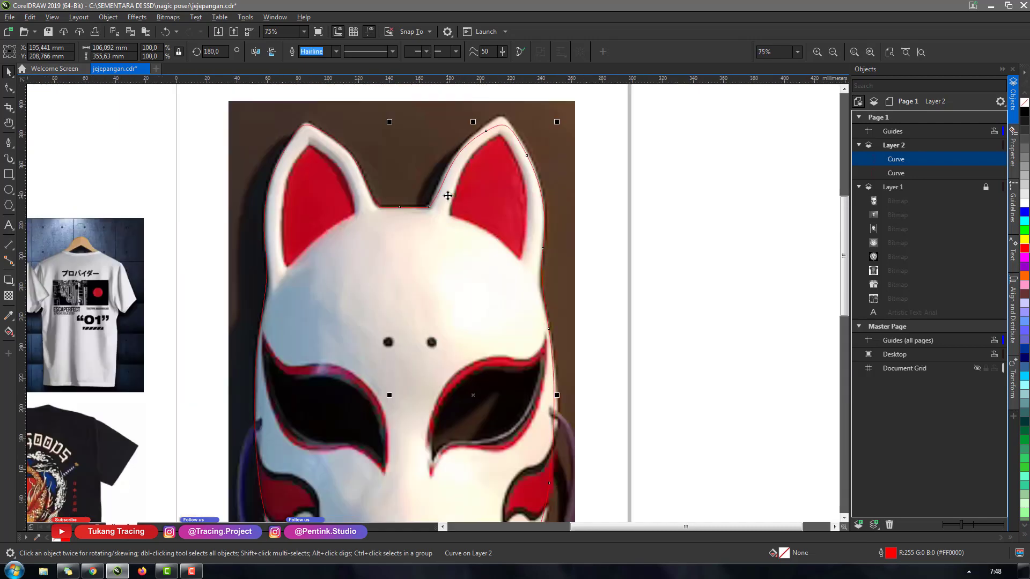
pyautogui.scroll(-1, 448, 196)
pyautogui.click(533, 297)
pyautogui.scroll(1, 462, 421)
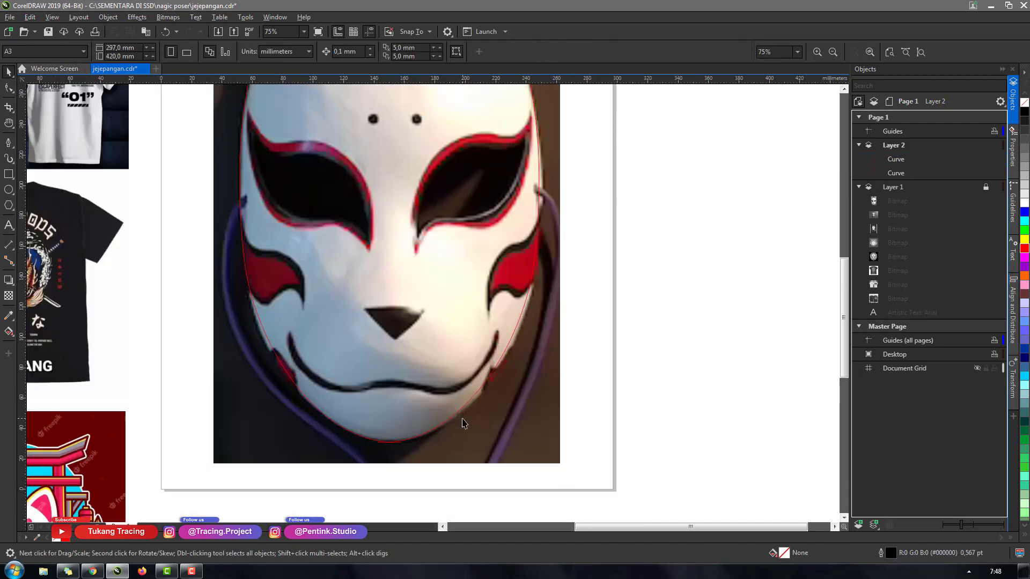
pyautogui.scroll(-1, 464, 424)
pyautogui.scroll(1, 467, 336)
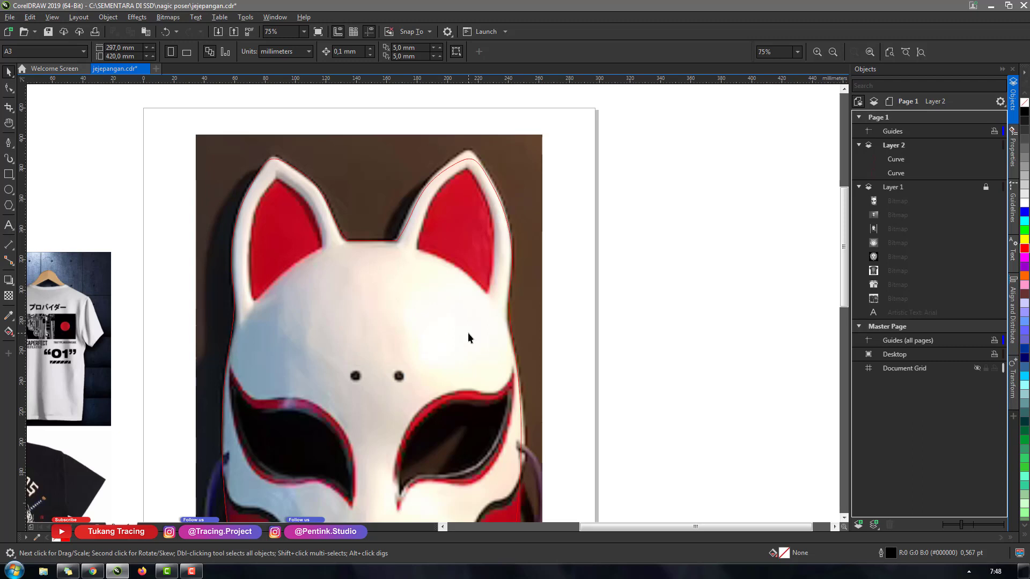
# Use Smart Fill to create a green shape with a hairline outline from the area enclosed by the two half-mask curves
pyautogui.click(14, 340)
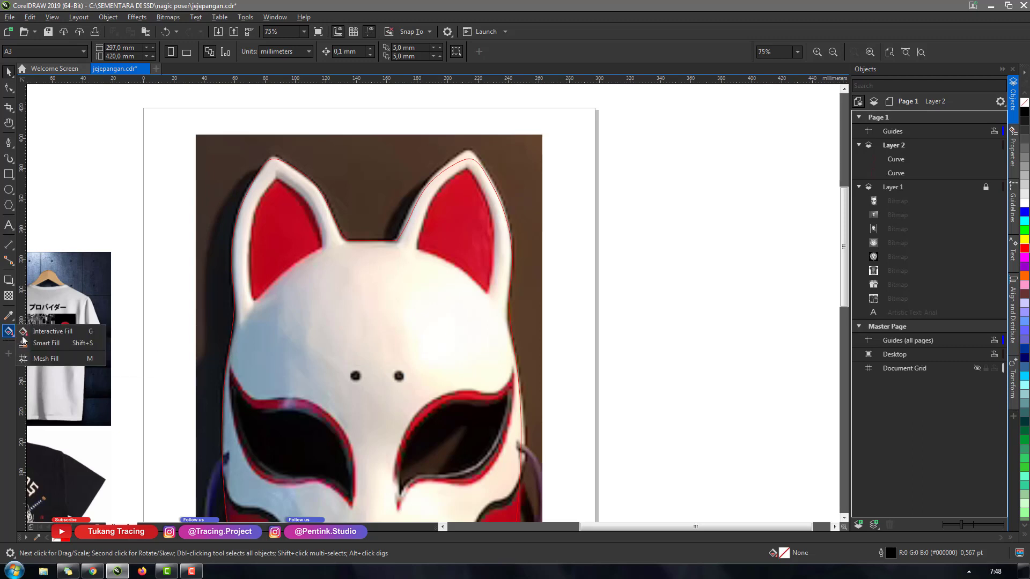
pyautogui.click(43, 346)
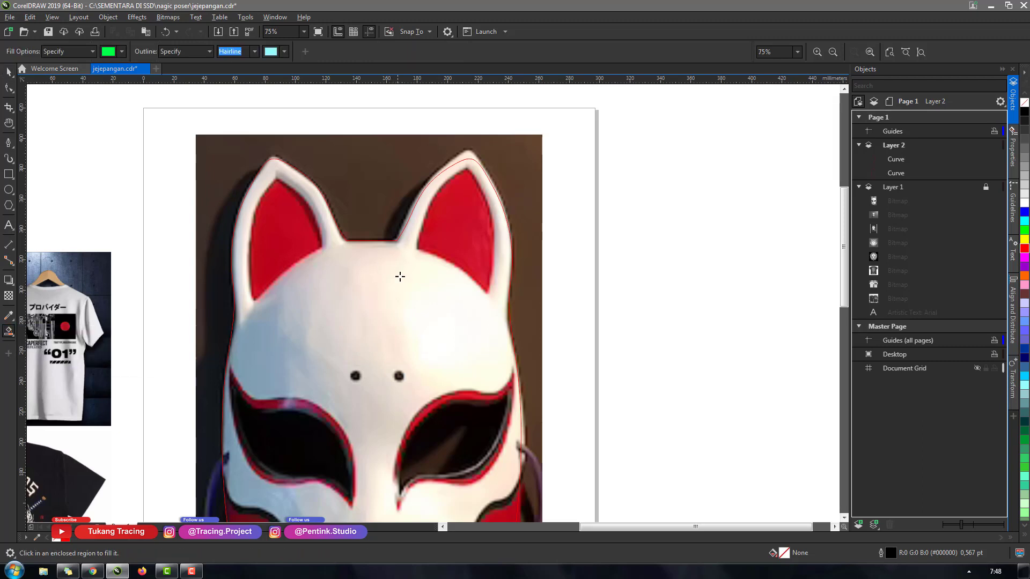
pyautogui.click(409, 264)
pyautogui.click(9, 71)
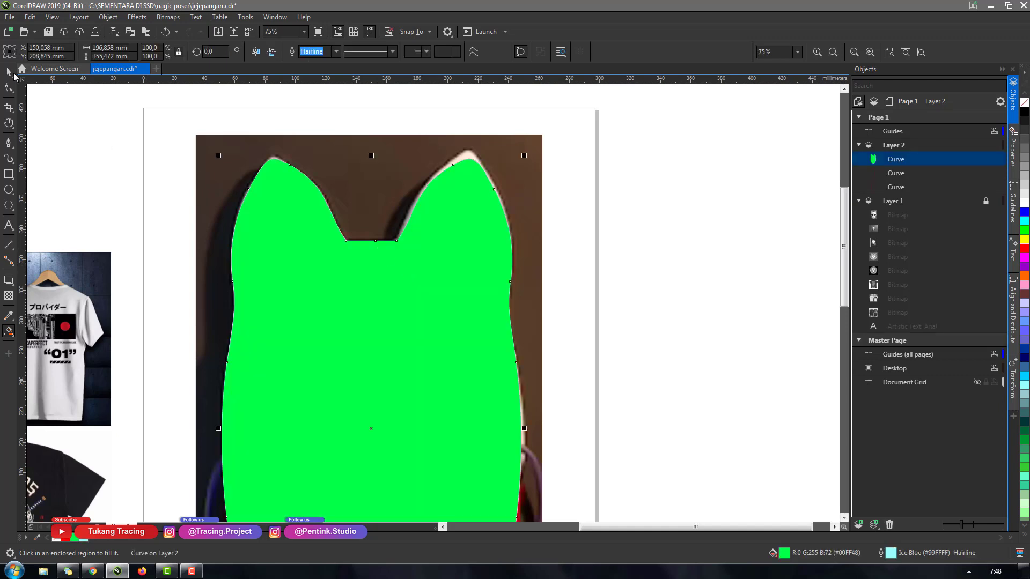
# Delete the two original half-mask curves on Layer 2, keeping only the green filled shape
pyautogui.click(895, 173)
pyautogui.keyDown('shift'); pyautogui.click(895, 187); pyautogui.keyUp('shift')
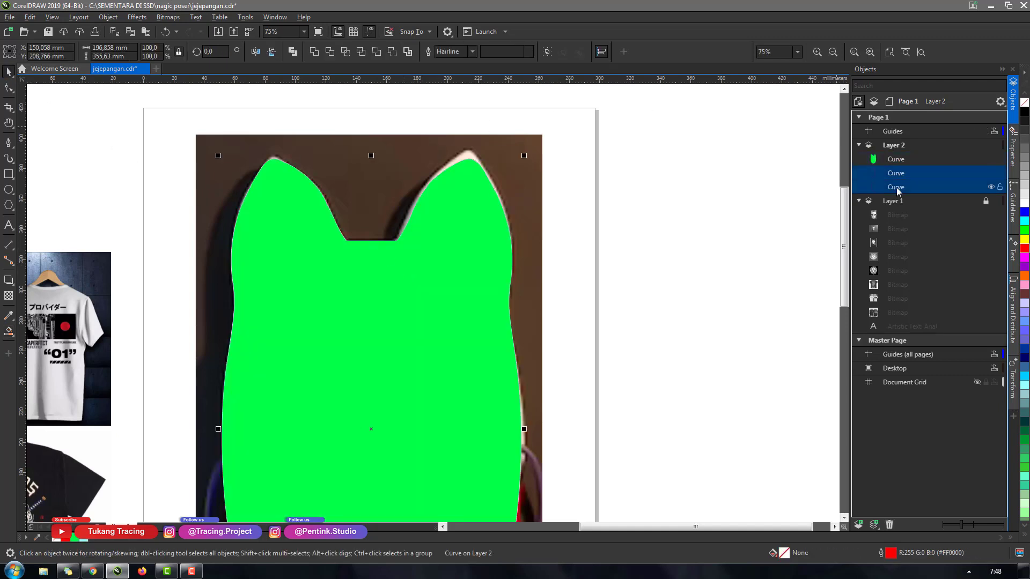
pyautogui.press('Delete')
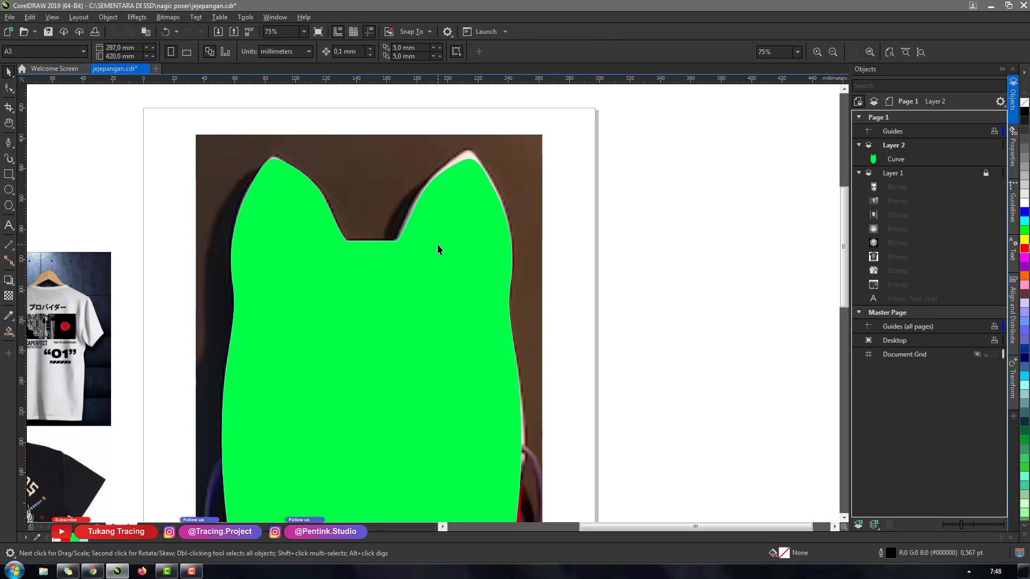
# Remove the green fill from the full mask shape, leaving only its outline over the photo
pyautogui.click(414, 291)
pyautogui.click(56, 539)
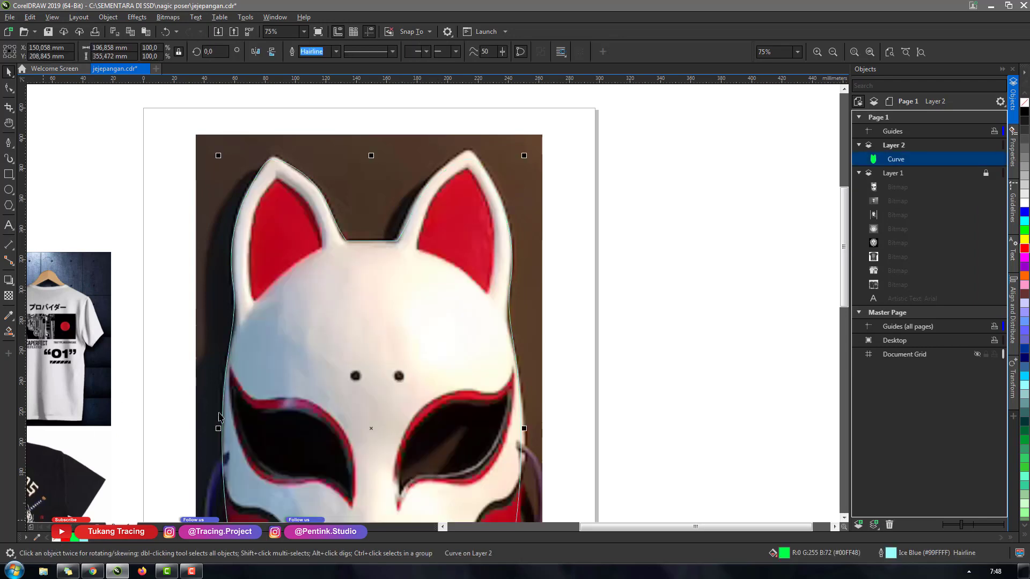
pyautogui.click(595, 219)
pyautogui.click(509, 295)
pyautogui.moveTo(512, 300); pyautogui.dragTo(476, 261)
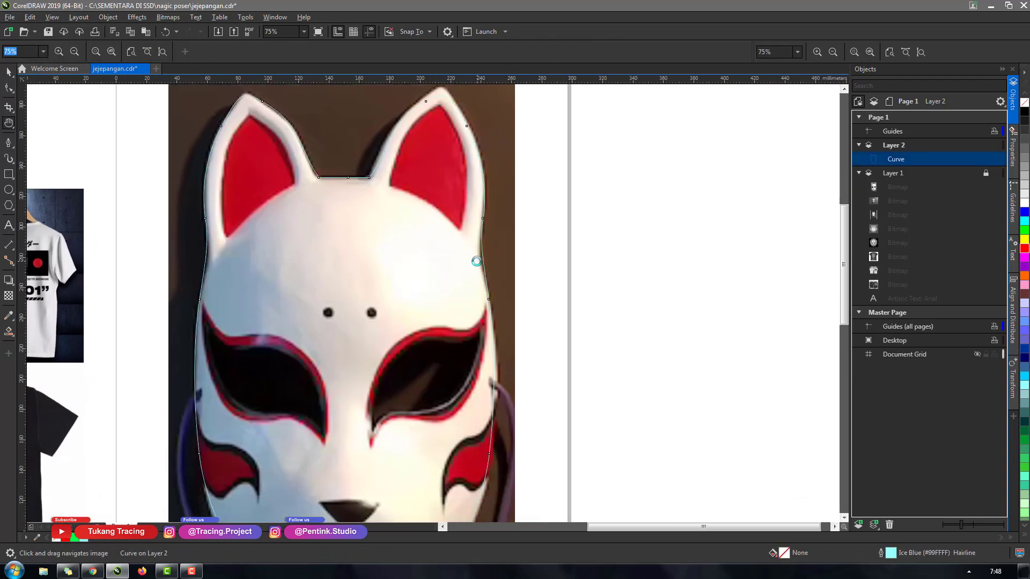
pyautogui.press('space')
pyautogui.scroll(-2, 476, 261)
pyautogui.click(504, 276)
pyautogui.scroll(1, 504, 276)
pyautogui.scroll(-1, 394, 212)
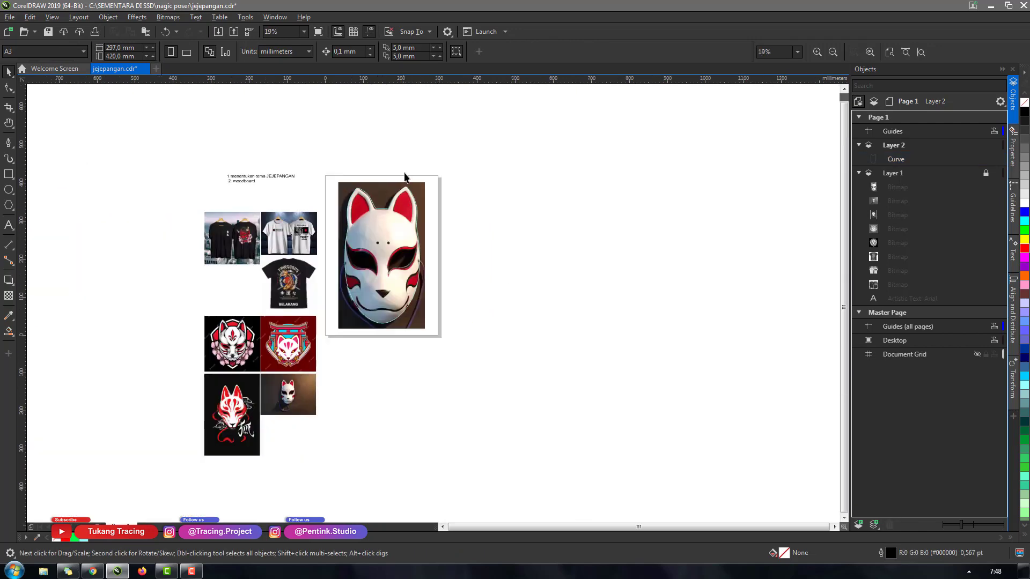
# Trace the red inner area of the left ear on Layer 2 as a closed curve with the Pen tool
pyautogui.scroll(1, 407, 173)
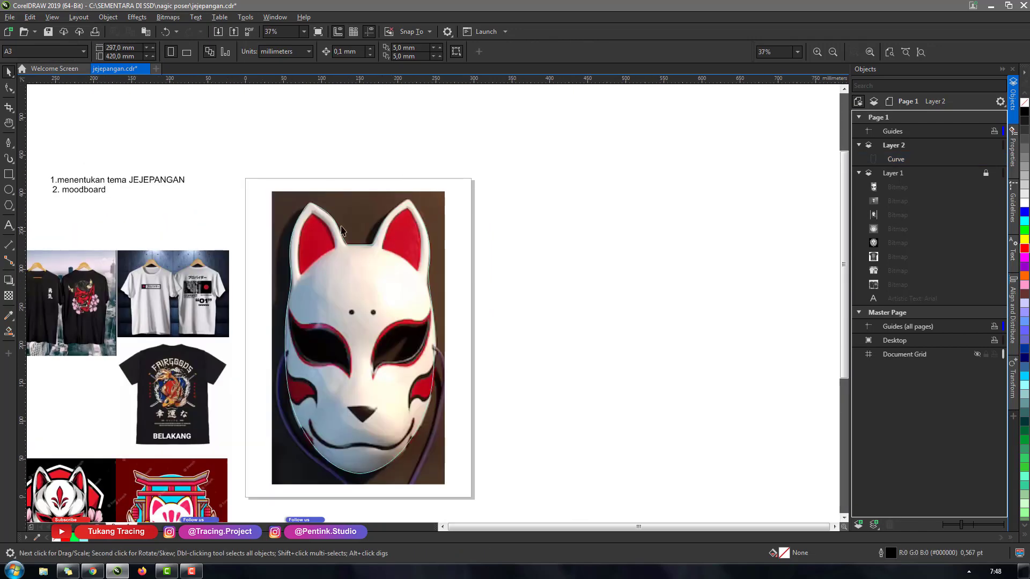
pyautogui.scroll(2, 311, 276)
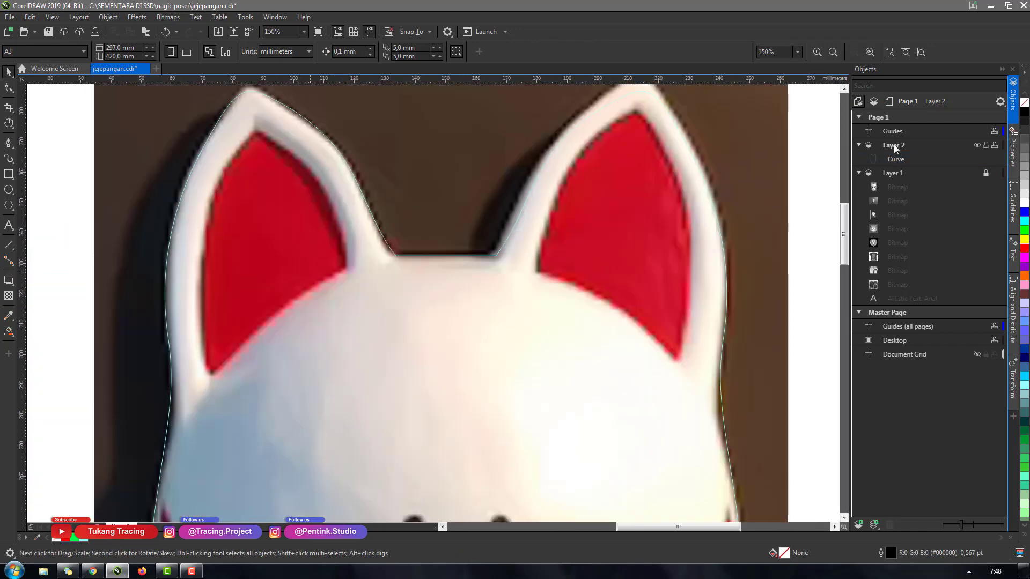
pyautogui.click(894, 146)
pyautogui.click(10, 146)
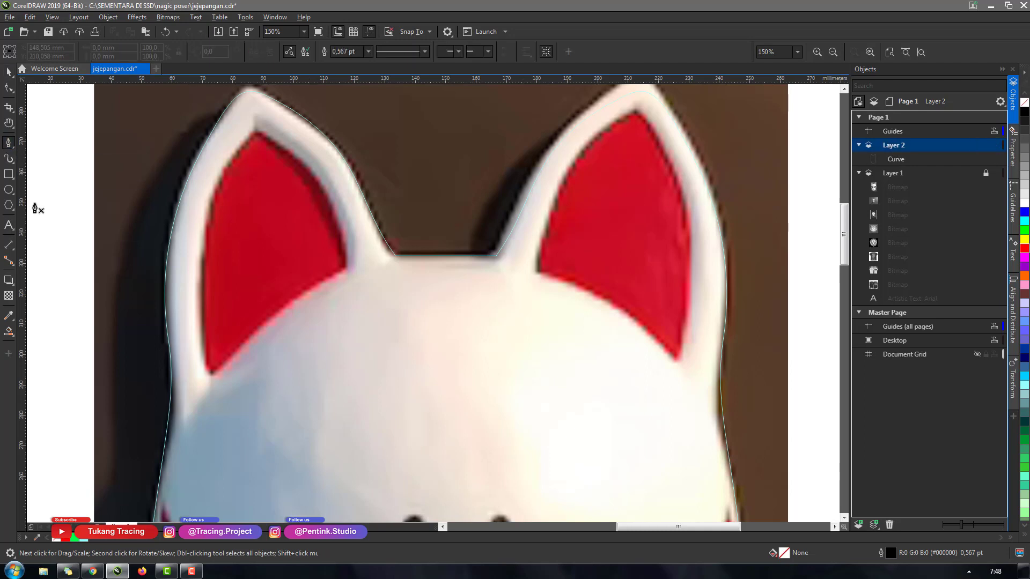
pyautogui.click(209, 378)
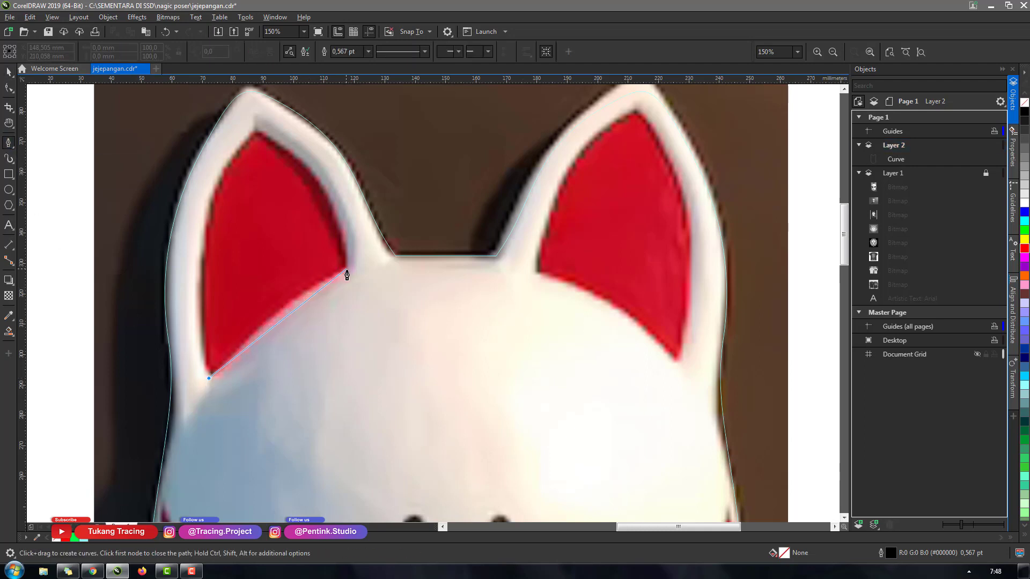
pyautogui.moveTo(346, 270); pyautogui.dragTo(410, 250)
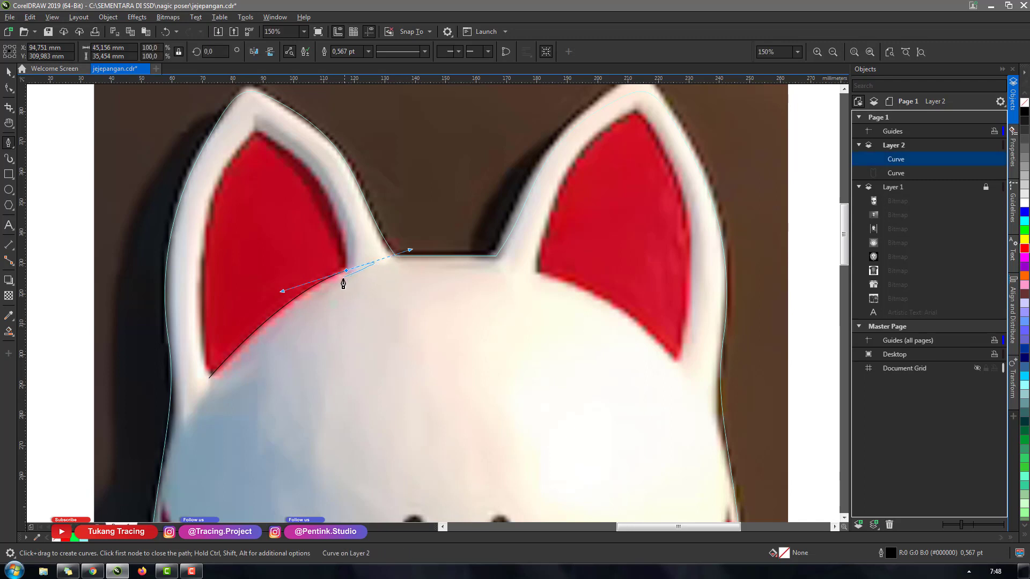
pyautogui.moveTo(257, 130); pyautogui.dragTo(161, 90)
pyautogui.scroll(2, 188, 124)
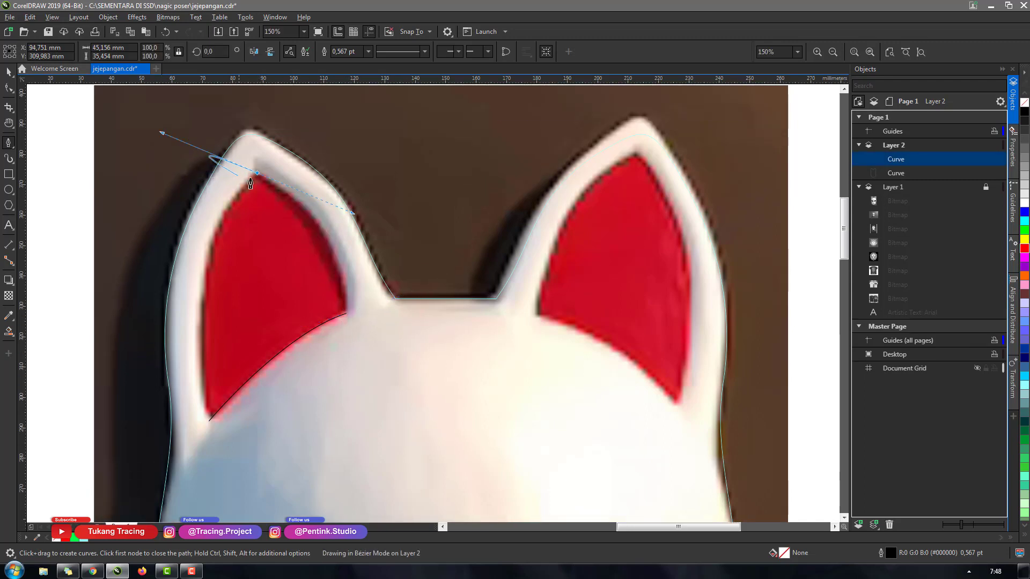
pyautogui.click(257, 176)
pyautogui.moveTo(209, 421)
pyautogui.mouseDown()
pyautogui.moveTo(255, 493)
pyautogui.moveTo(241, 528)
pyautogui.mouseUp()
pyautogui.moveTo(182, 298); pyautogui.dragTo(174, 239)
pyautogui.press('space')
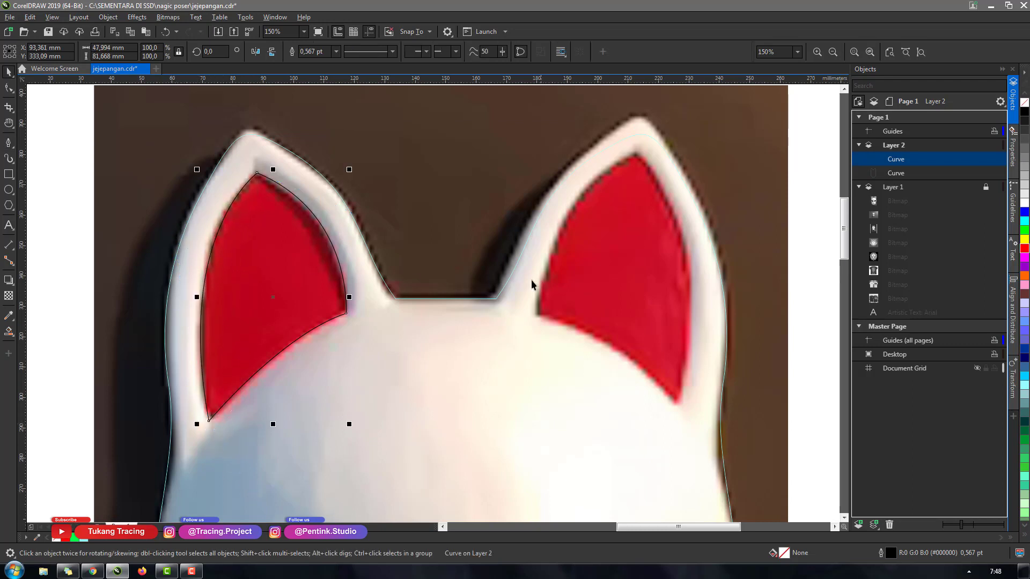
pyautogui.scroll(-2, 504, 273)
pyautogui.scroll(2, 528, 272)
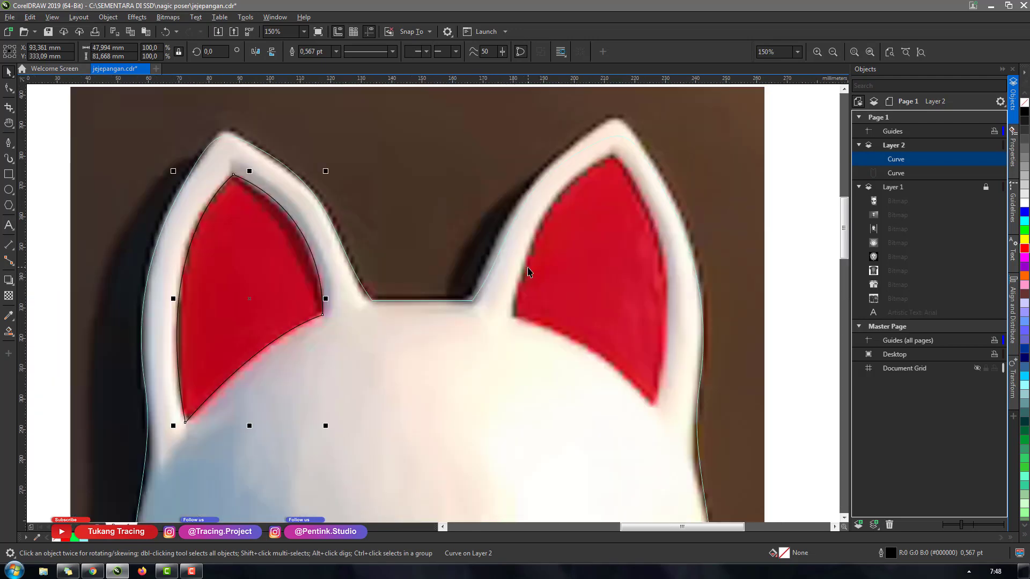
# Make a horizontally mirrored copy of the left inner-ear curve and place it over the right ear's red area
pyautogui.click(256, 52)
pyautogui.moveTo(276, 303); pyautogui.dragTo(617, 304)
# Combine the two inner-ear curves into one object and align it to the horizontal centre of the full mask outline
pyautogui.keyDown('shift'); pyautogui.click(250, 302); pyautogui.keyUp('shift')
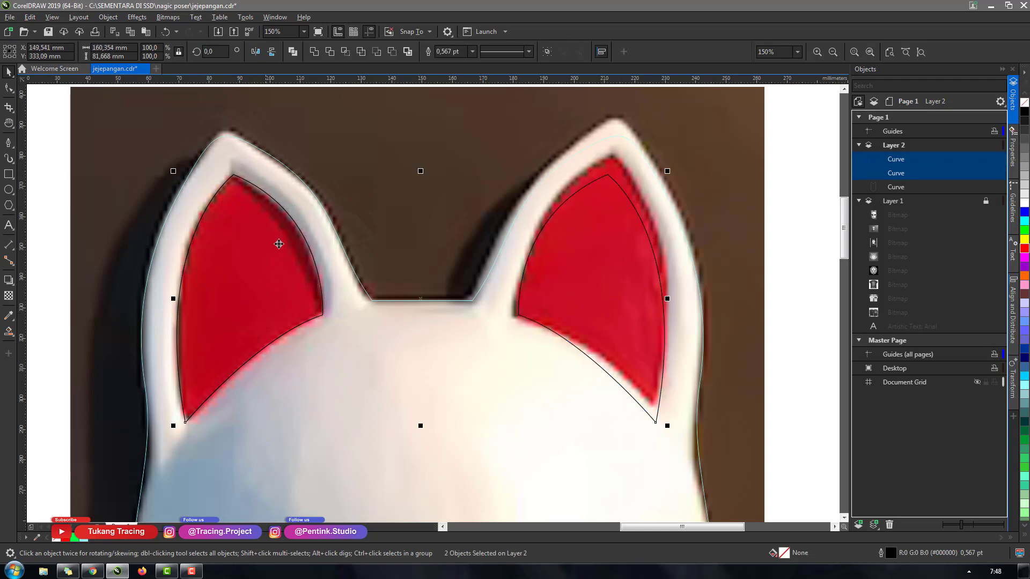
pyautogui.click(328, 52)
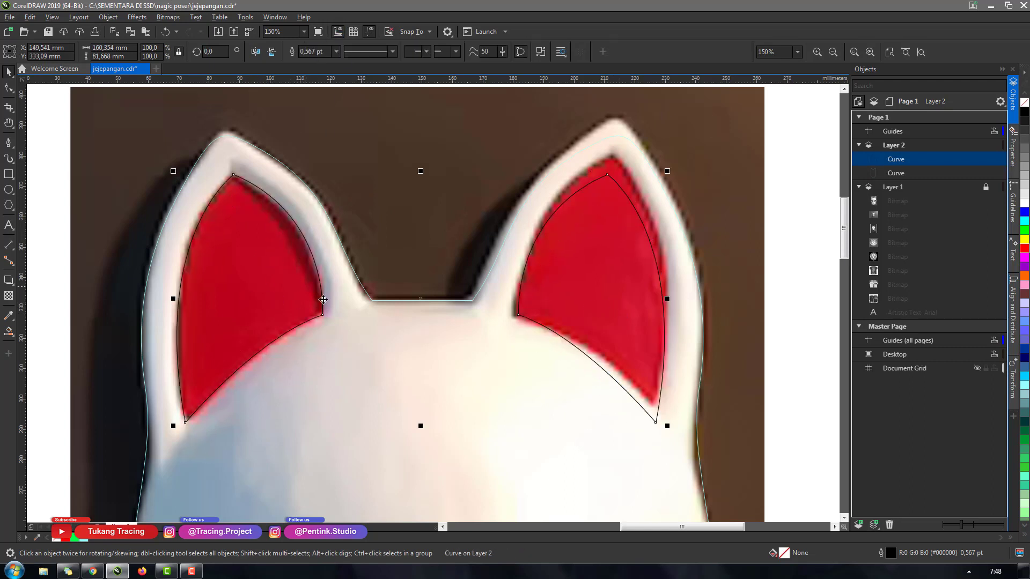
pyautogui.keyDown('shift'); pyautogui.click(370, 326); pyautogui.keyUp('shift')
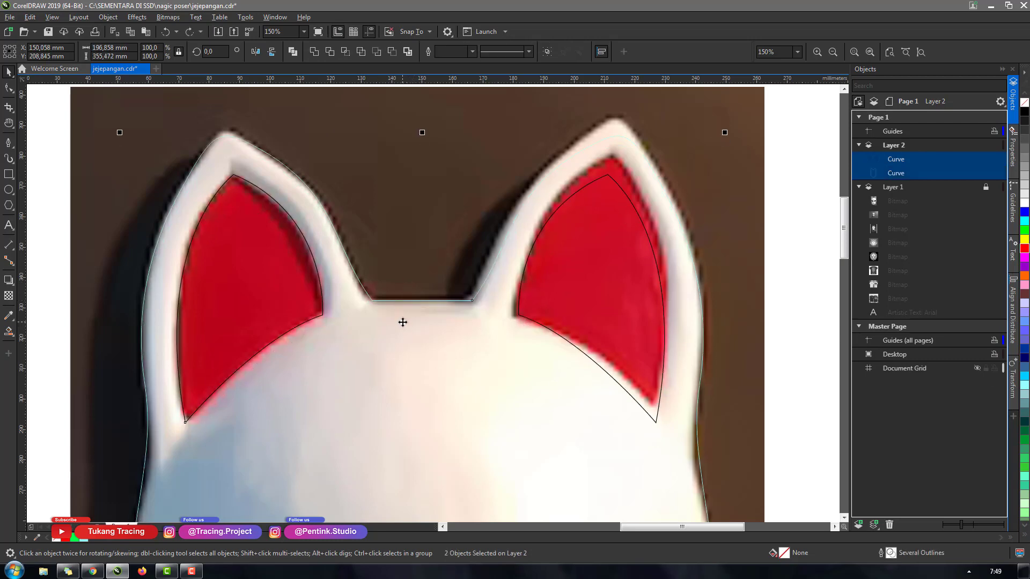
pyautogui.click(398, 232)
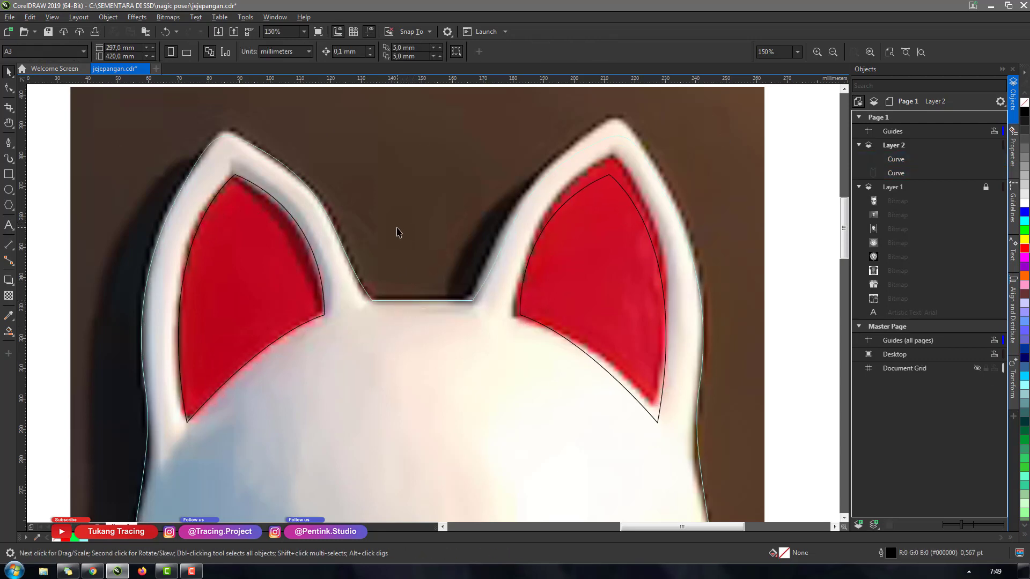
pyautogui.scroll(-1, 399, 232)
pyautogui.click(189, 569)
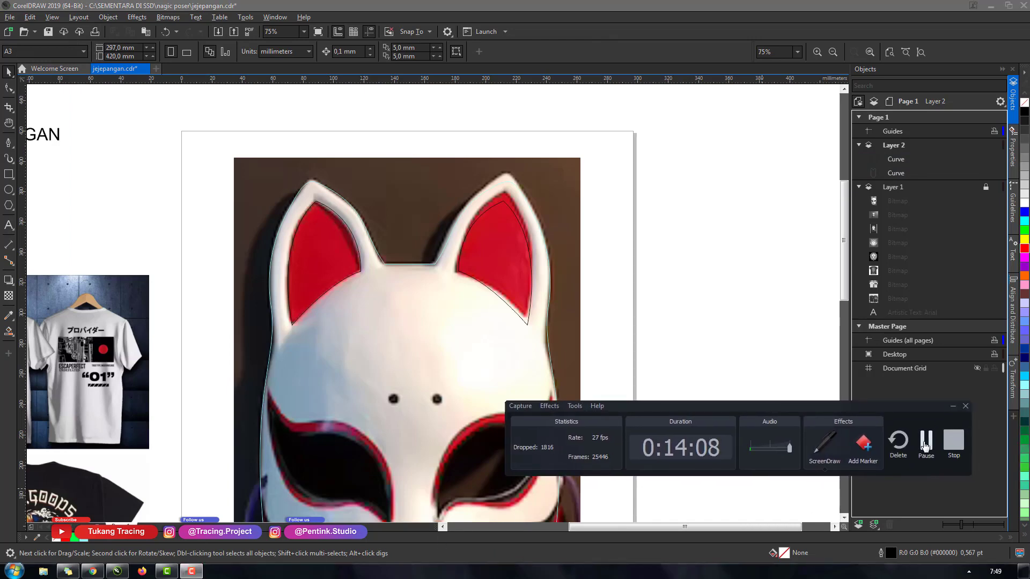
pyautogui.click(925, 446)
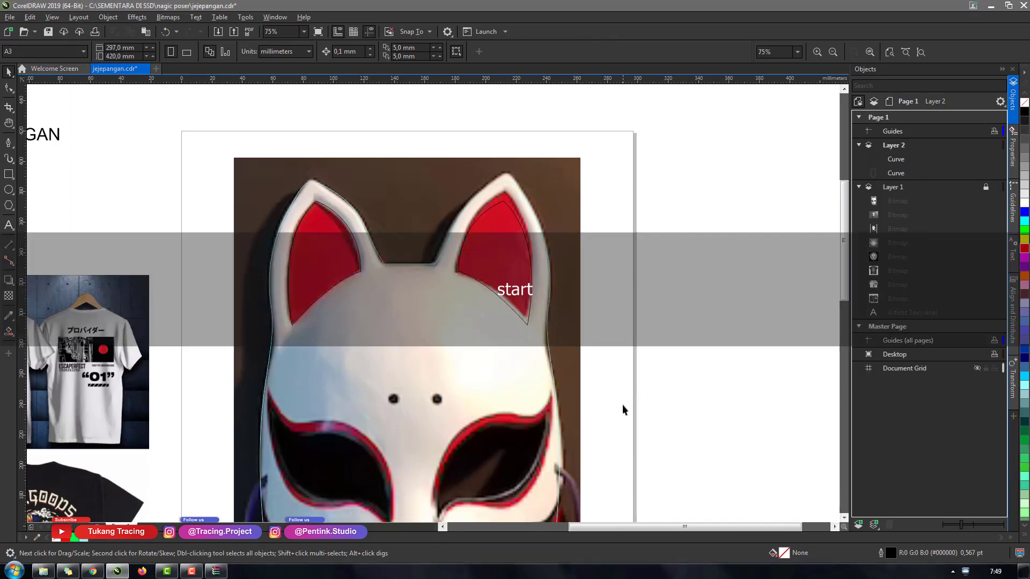
# Trace the upper edge of the left eye's red border with the Pen tool, from the outer corner to the inner tip
pyautogui.press('h')
pyautogui.moveTo(425, 333); pyautogui.dragTo(363, 233)
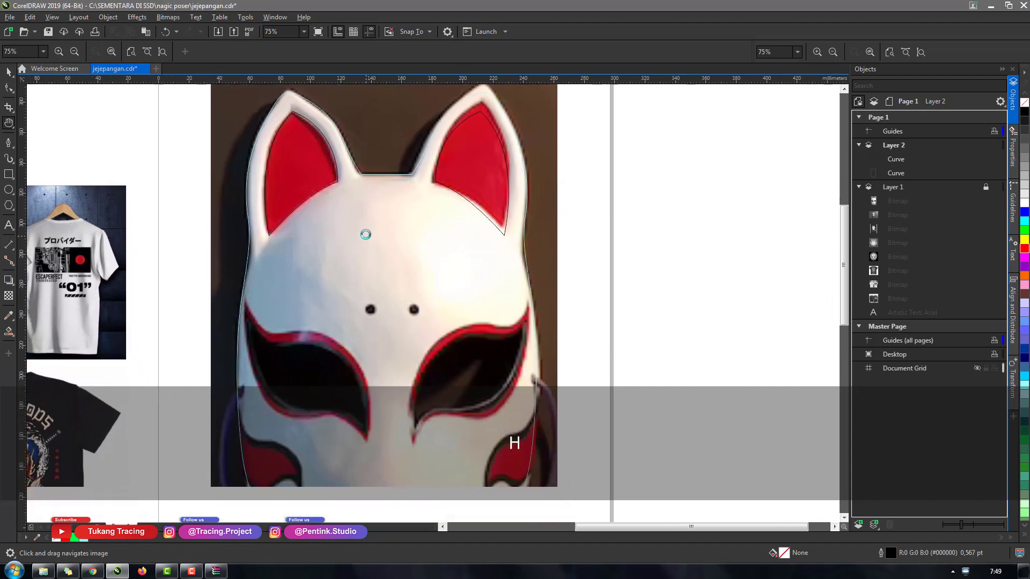
pyautogui.scroll(-2, 369, 238)
pyautogui.scroll(4, 346, 305)
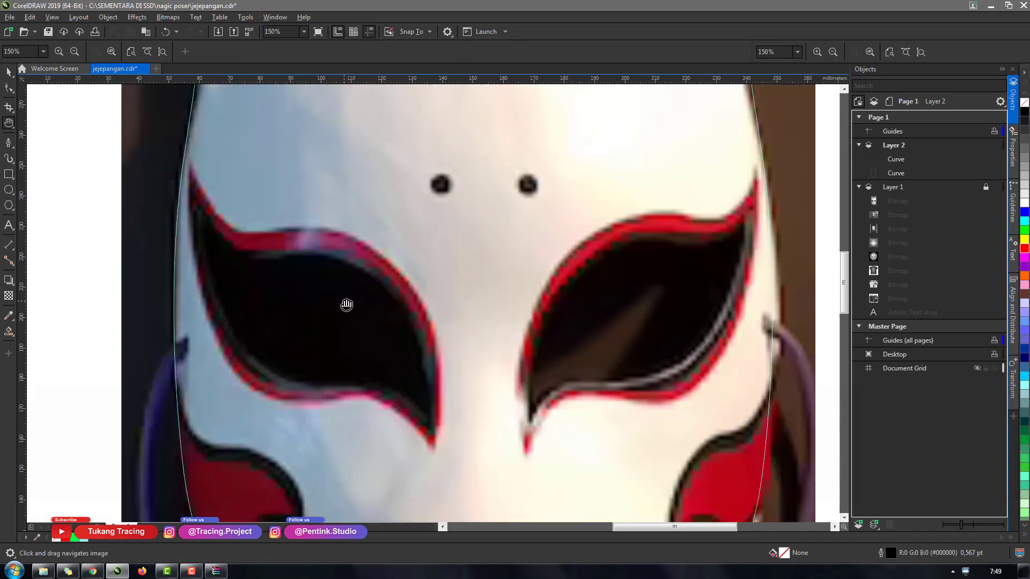
pyautogui.moveTo(346, 305); pyautogui.dragTo(445, 304)
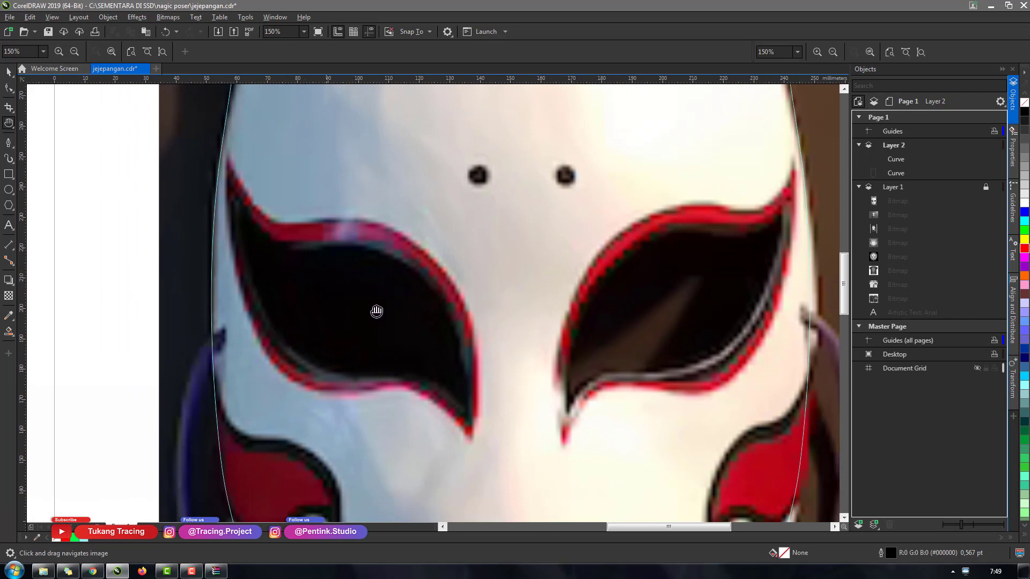
pyautogui.click(14, 143)
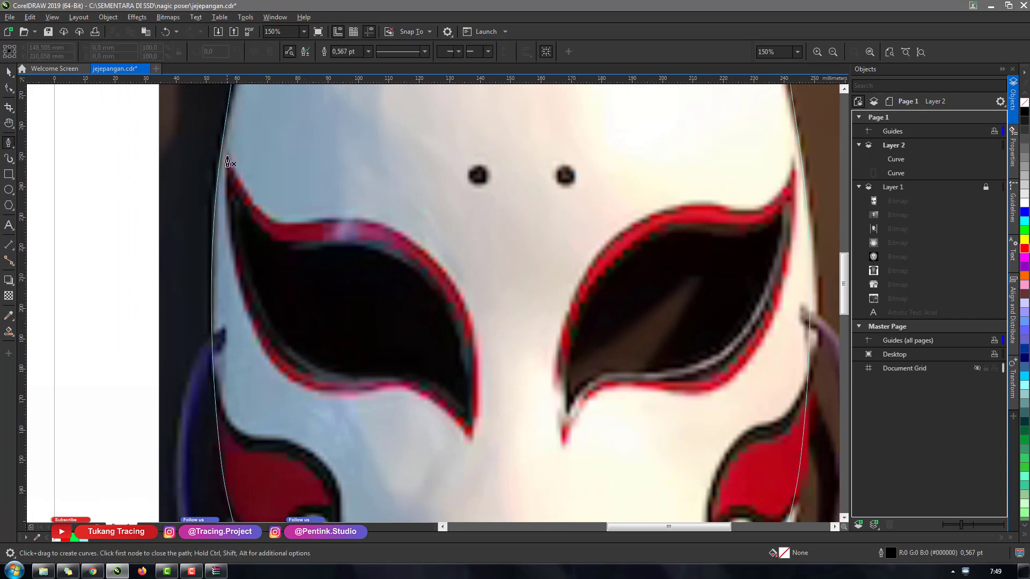
pyautogui.click(228, 160)
pyautogui.moveTo(307, 223); pyautogui.dragTo(375, 215)
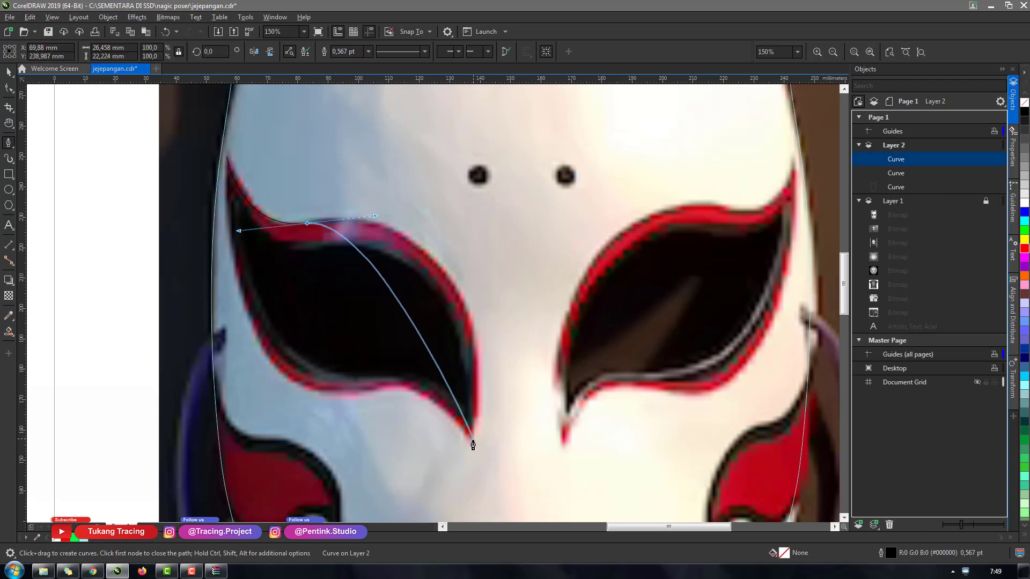
pyautogui.moveTo(472, 440); pyautogui.dragTo(451, 480)
pyautogui.press('alt')
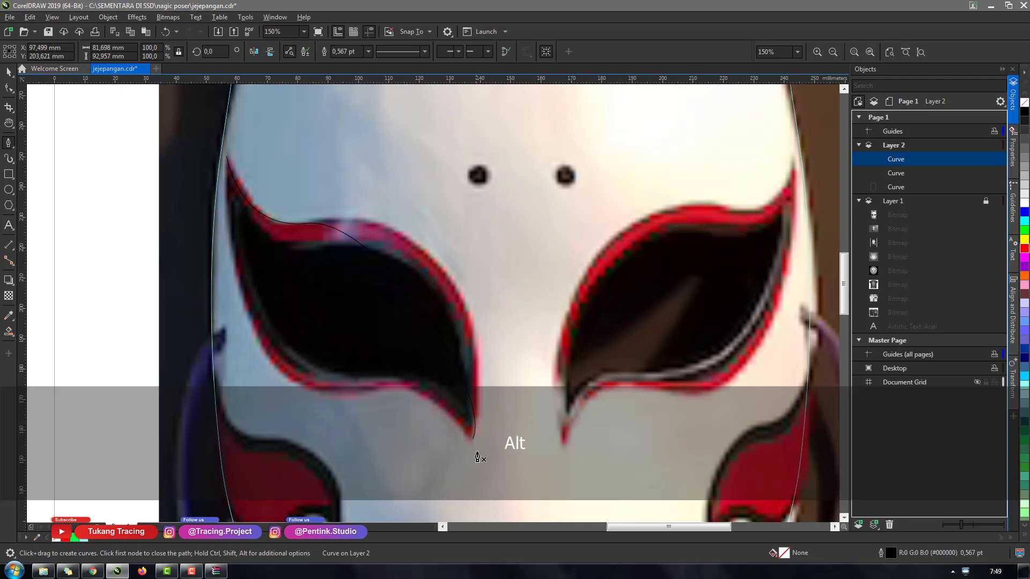
# Reshape the upper eye curve with the Shape tool so its middle node and handles follow the red border to the inner tip
pyautogui.press('space')
pyautogui.press('a')
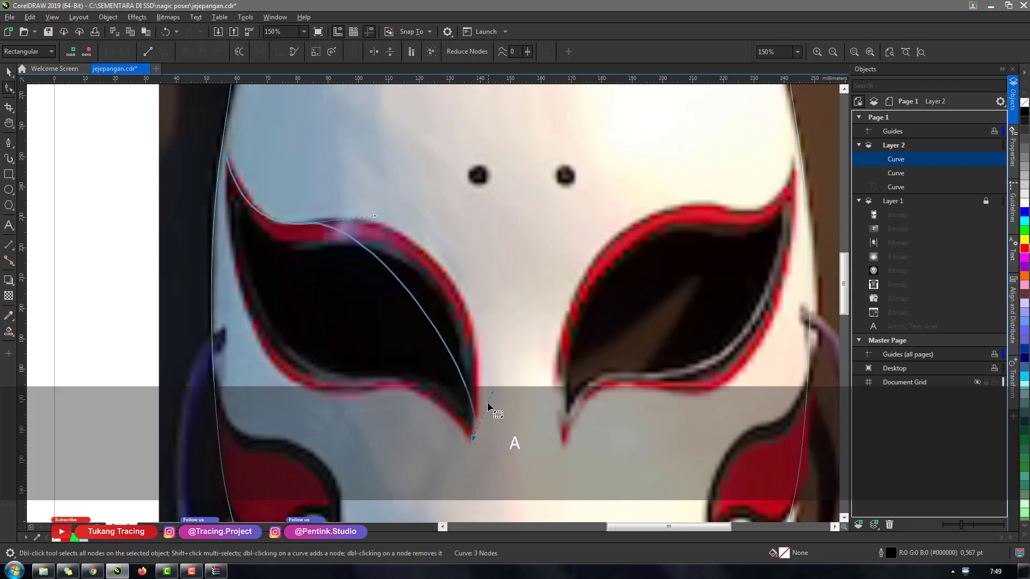
pyautogui.moveTo(494, 385); pyautogui.dragTo(509, 248)
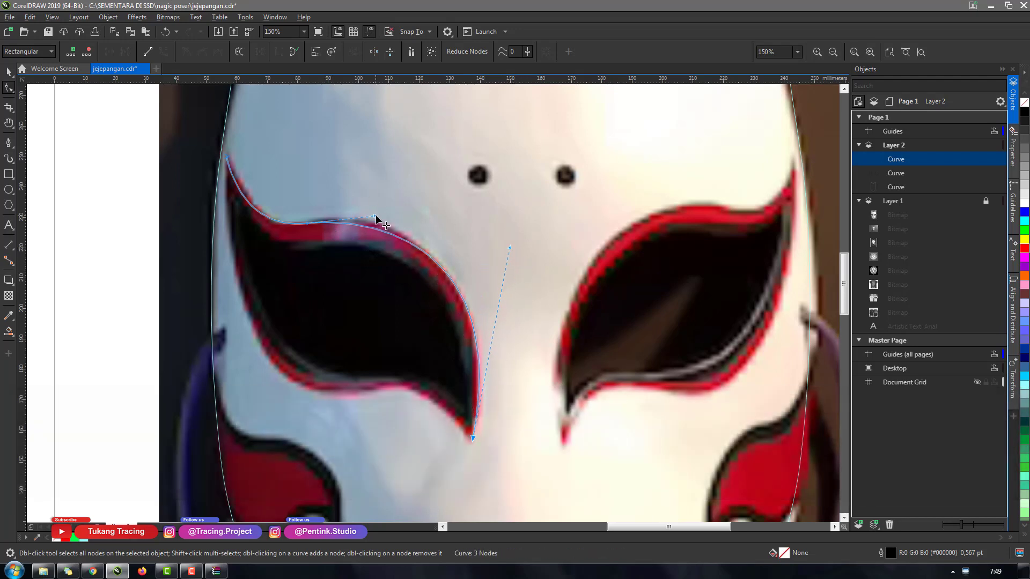
pyautogui.moveTo(375, 216)
pyautogui.mouseDown()
pyautogui.moveTo(387, 215)
pyautogui.moveTo(376, 215)
pyautogui.mouseUp()
pyautogui.moveTo(311, 223); pyautogui.dragTo(316, 222)
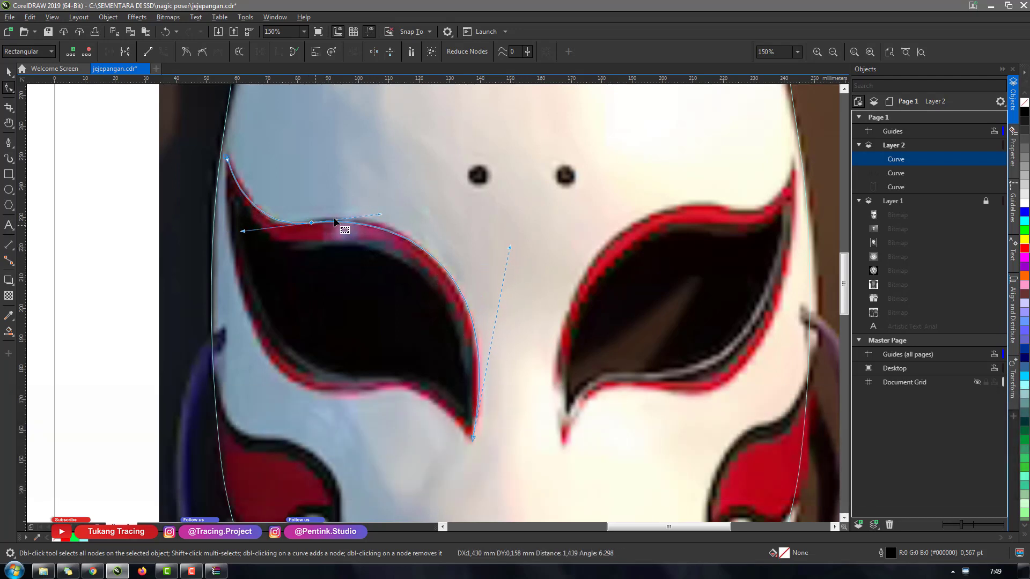
pyautogui.moveTo(380, 214); pyautogui.dragTo(377, 216)
# Try to move the upper eye curve's end node at the outer corner of the left eye
pyautogui.press('shift')
pyautogui.moveTo(228, 163); pyautogui.dragTo(231, 165)
pyautogui.hotkey('ctrl', 'z')
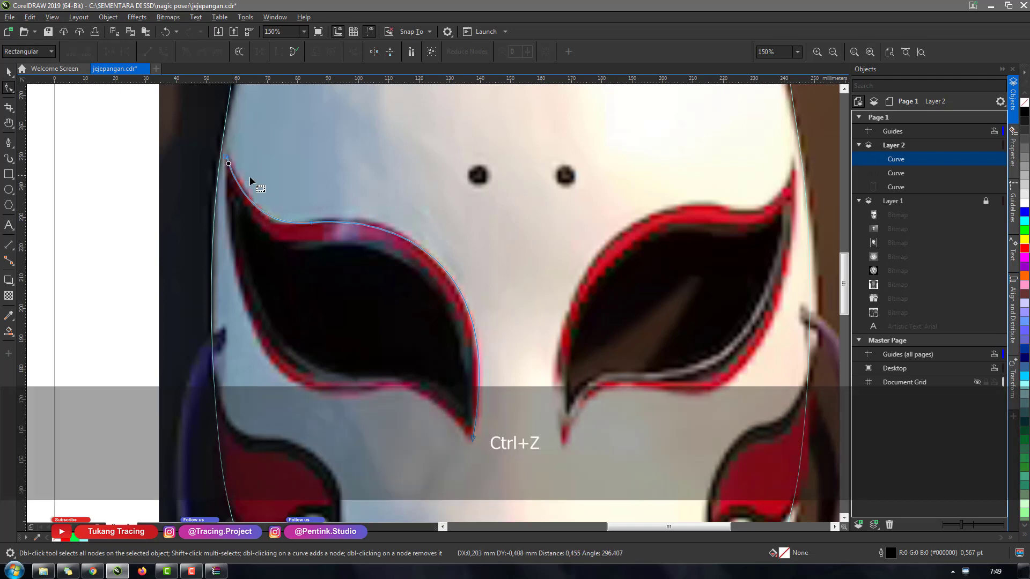
# Fine-tune the middle node of the upper eye curve and its handle toward the outer corner
pyautogui.press('space')
pyautogui.press('a')
pyautogui.click(317, 222)
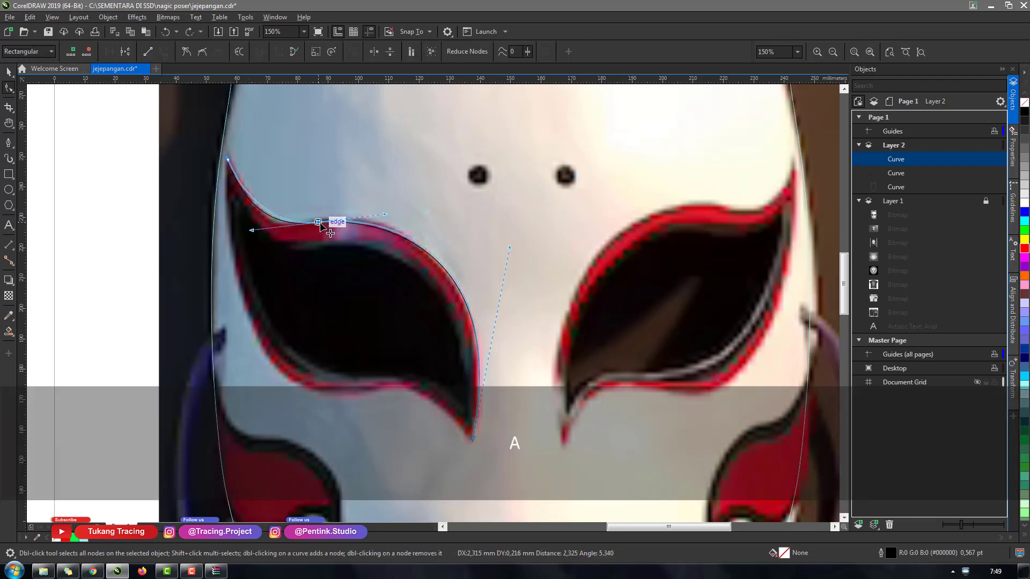
pyautogui.moveTo(252, 231); pyautogui.dragTo(254, 235)
pyautogui.press('space')
pyautogui.click(457, 265)
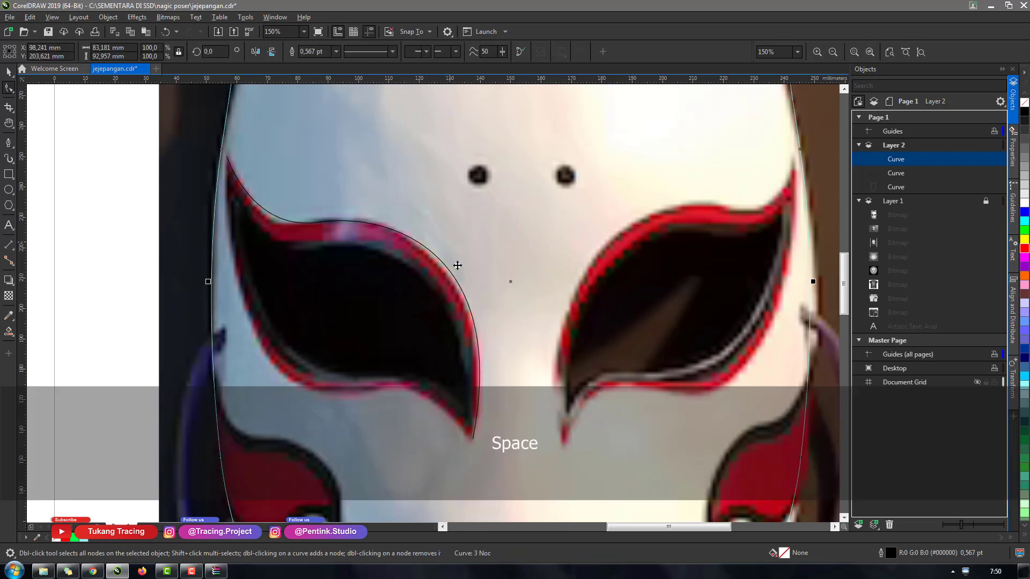
# Continue the curve along the lower edge of the left eye's red border with the Pen tool and close it at the outer corner
pyautogui.press('h')
pyautogui.moveTo(393, 333); pyautogui.dragTo(467, 330)
pyautogui.press('space')
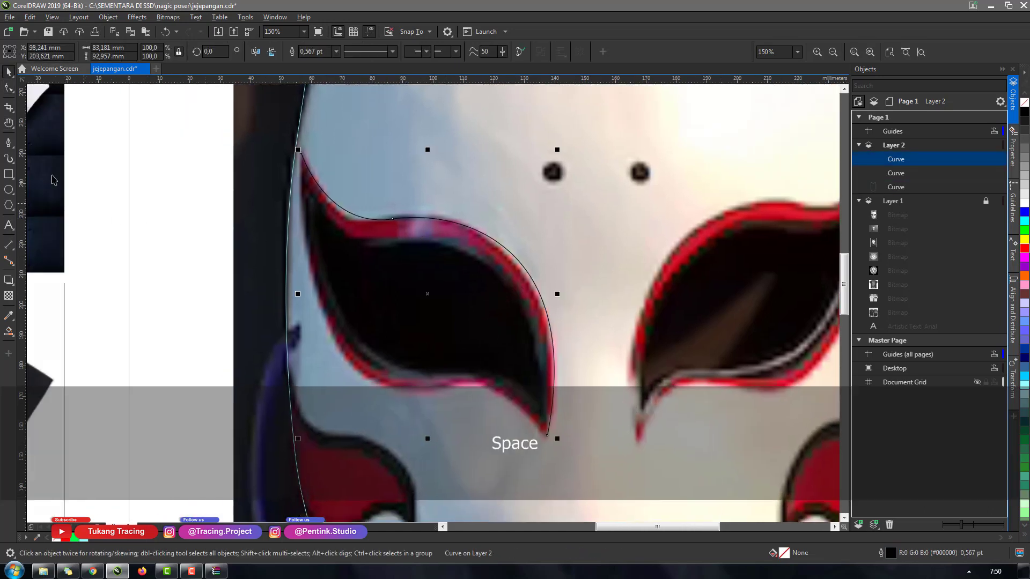
pyautogui.click(9, 144)
pyautogui.click(546, 435)
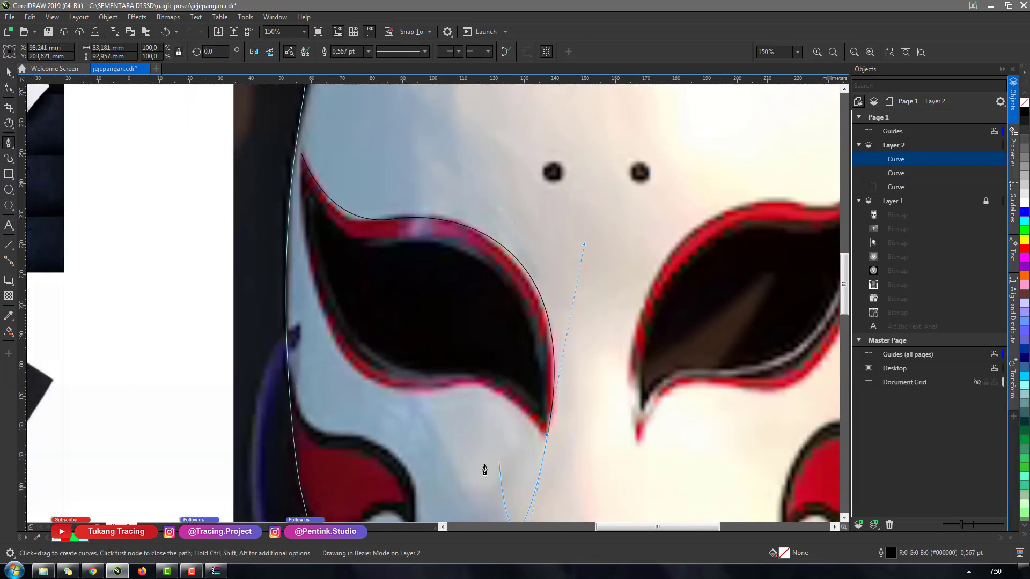
pyautogui.press('alt')
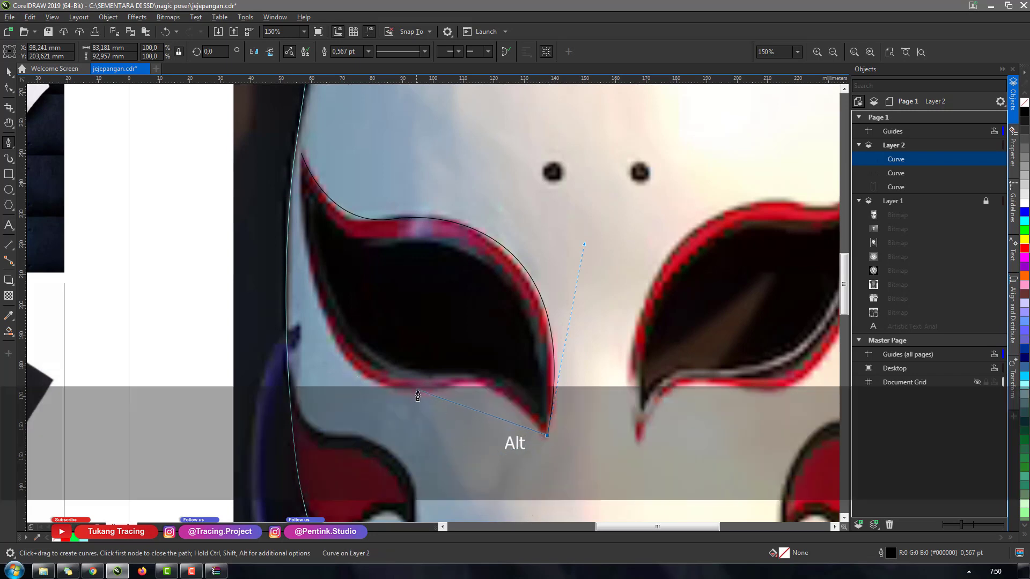
pyautogui.moveTo(417, 397); pyautogui.dragTo(338, 410)
pyautogui.moveTo(301, 153); pyautogui.dragTo(295, 273)
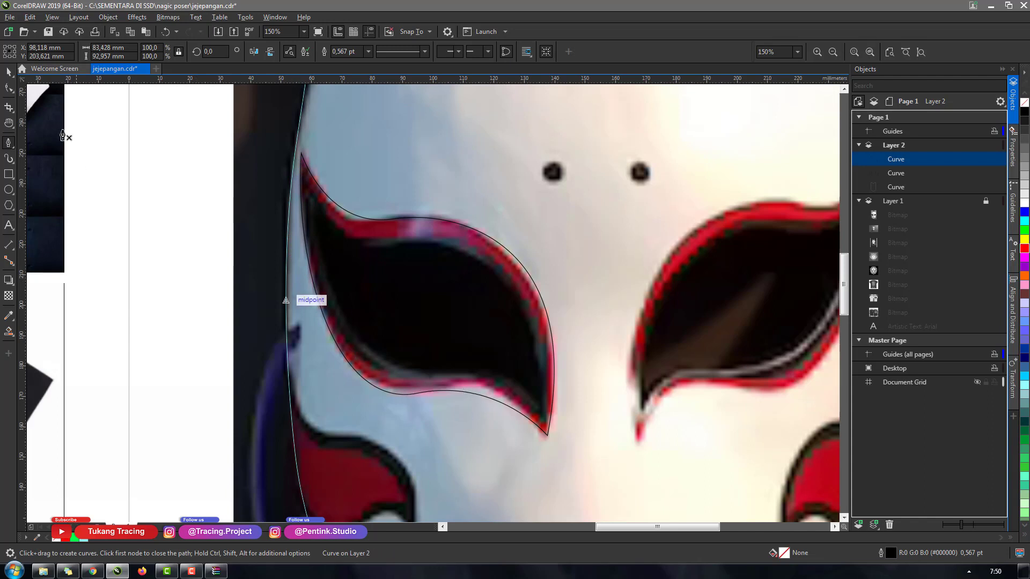
# Try to adjust the node at the inner tip of the left eye outline with the Shape tool
pyautogui.click(9, 88)
pyautogui.click(546, 435)
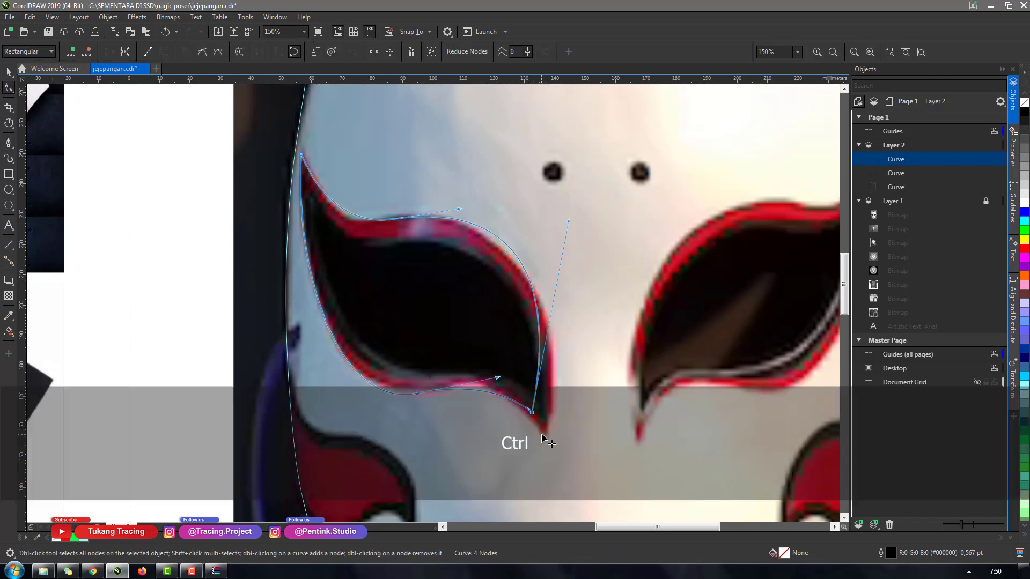
pyautogui.hotkey('ctrl', 'z')
pyautogui.hotkey('ctrl', 'z')
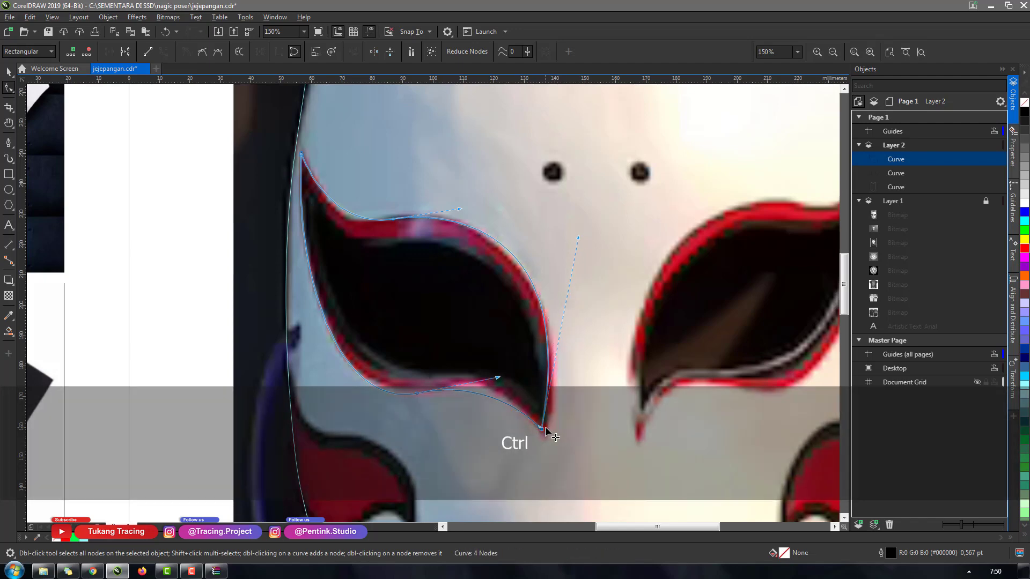
pyautogui.hotkey('ctrl', 'z')
pyautogui.scroll(4, 546, 432)
pyautogui.scroll(-2, 546, 429)
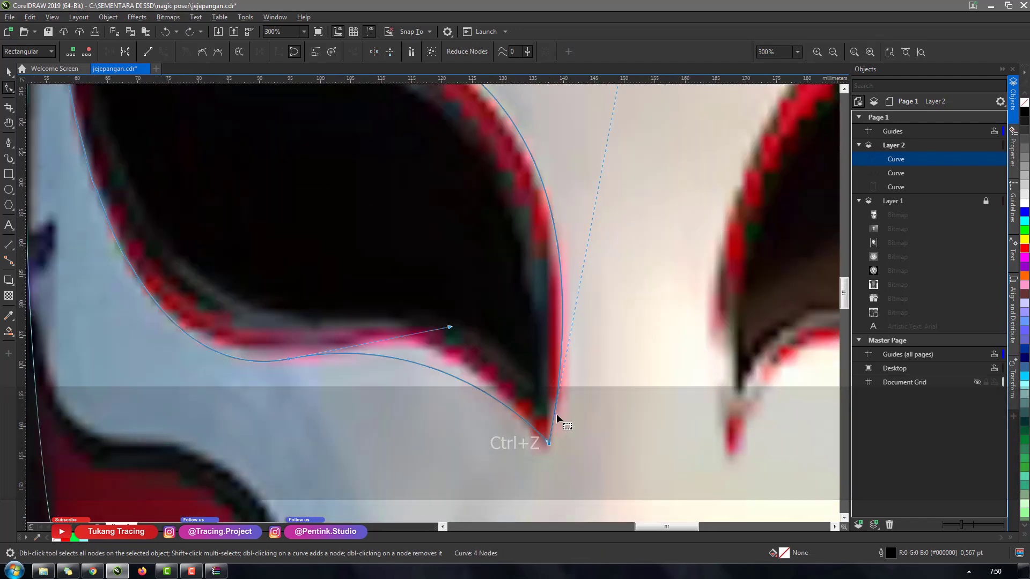
pyautogui.hotkey('ctrl', 'z')
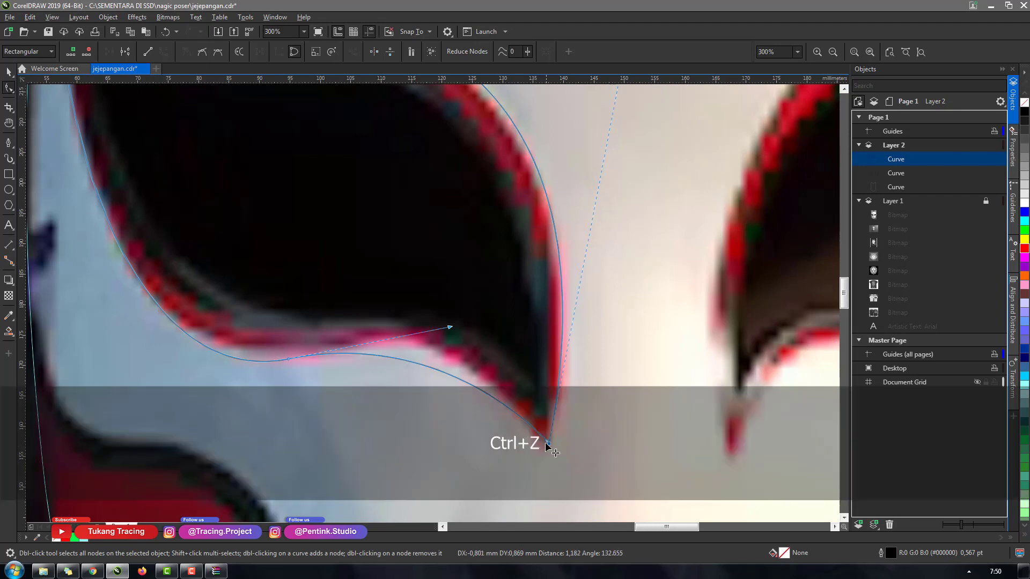
pyautogui.doubleClick(547, 442)
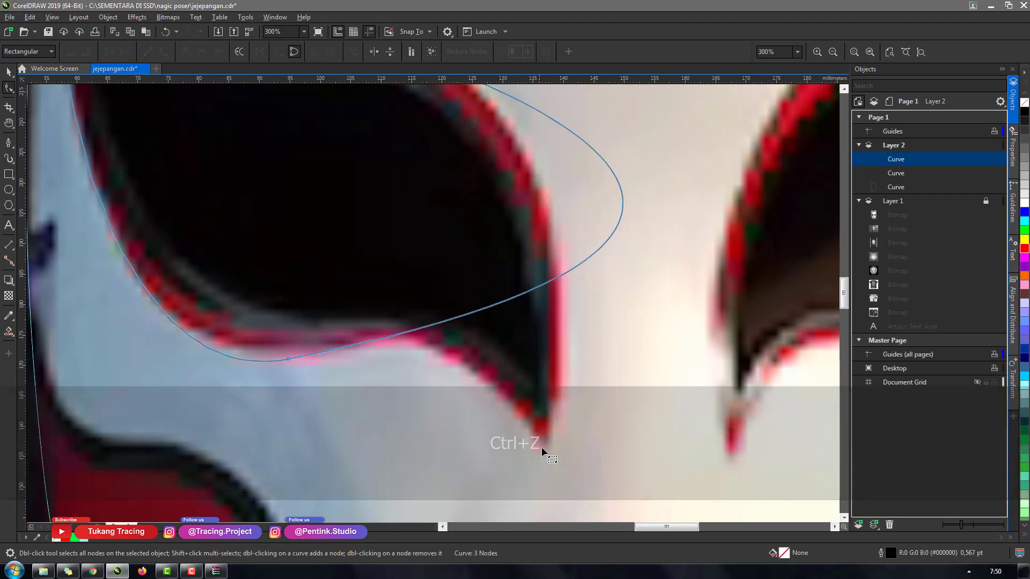
pyautogui.hotkey('ctrl', 'z')
# Adjust the lower node, the inner tip and their handles so the closed eye outline hugs the red border's lower edge
pyautogui.moveTo(547, 443); pyautogui.dragTo(548, 443)
pyautogui.moveTo(450, 328); pyautogui.dragTo(461, 324)
pyautogui.moveTo(289, 358); pyautogui.dragTo(299, 354)
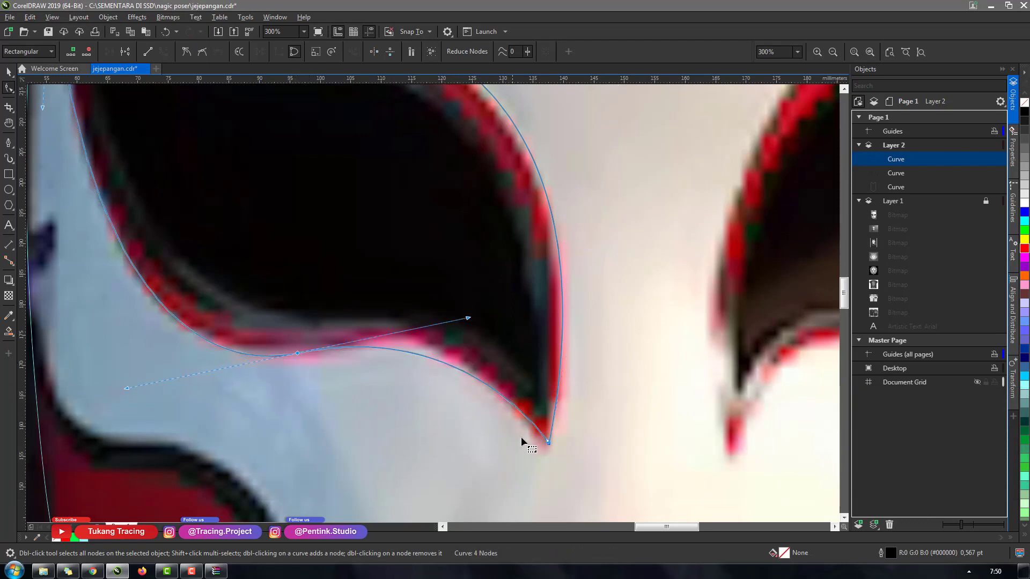
pyautogui.moveTo(549, 445); pyautogui.dragTo(477, 386)
pyautogui.press('space')
# Trace the upper edge of the left eye's black opening with the Pen tool, from the inner tip to the outer corner
pyautogui.scroll(-3, 395, 335)
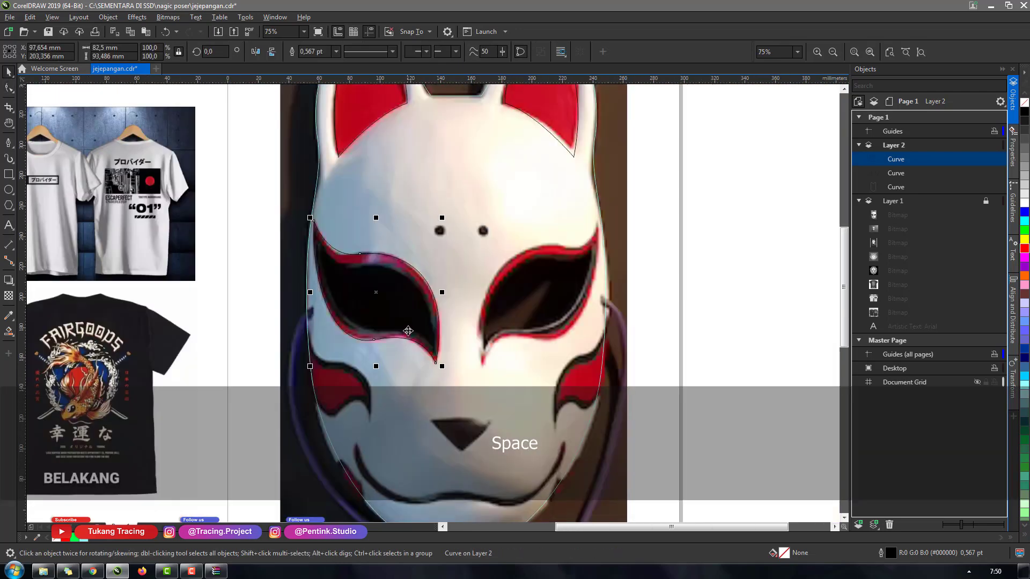
pyautogui.scroll(1, 408, 331)
pyautogui.scroll(-1, 429, 316)
pyautogui.scroll(1, 446, 298)
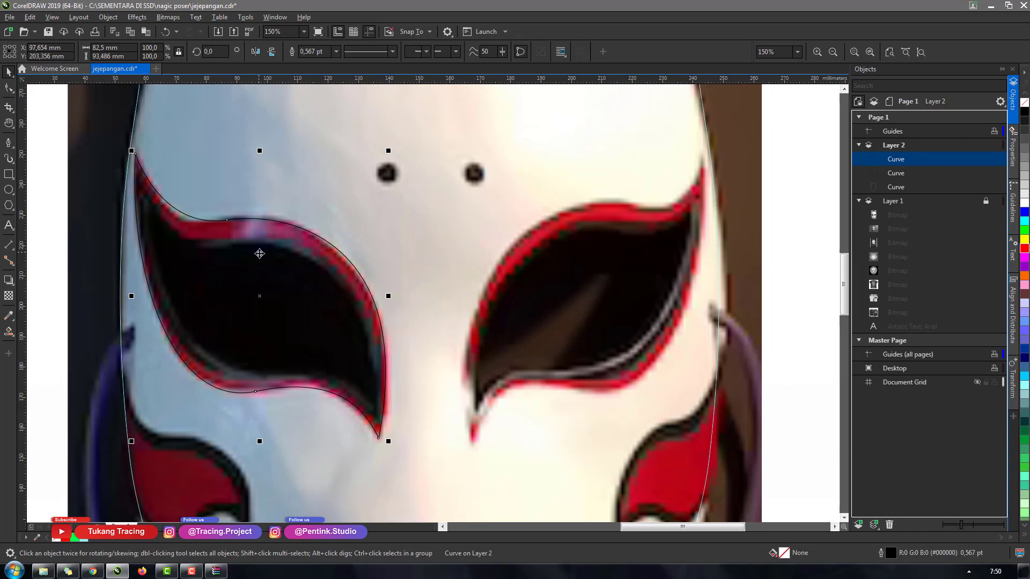
pyautogui.click(8, 142)
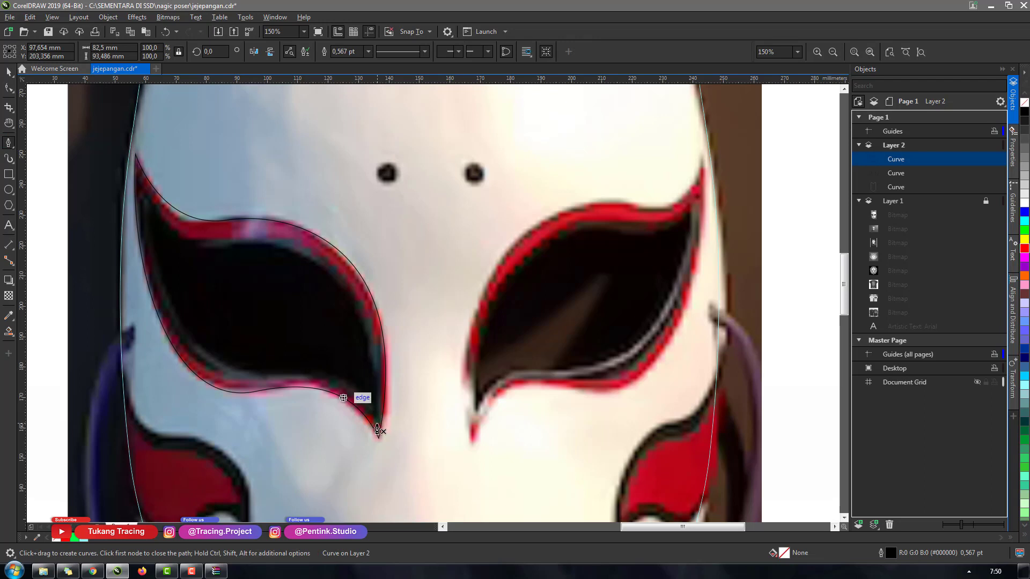
pyautogui.click(377, 423)
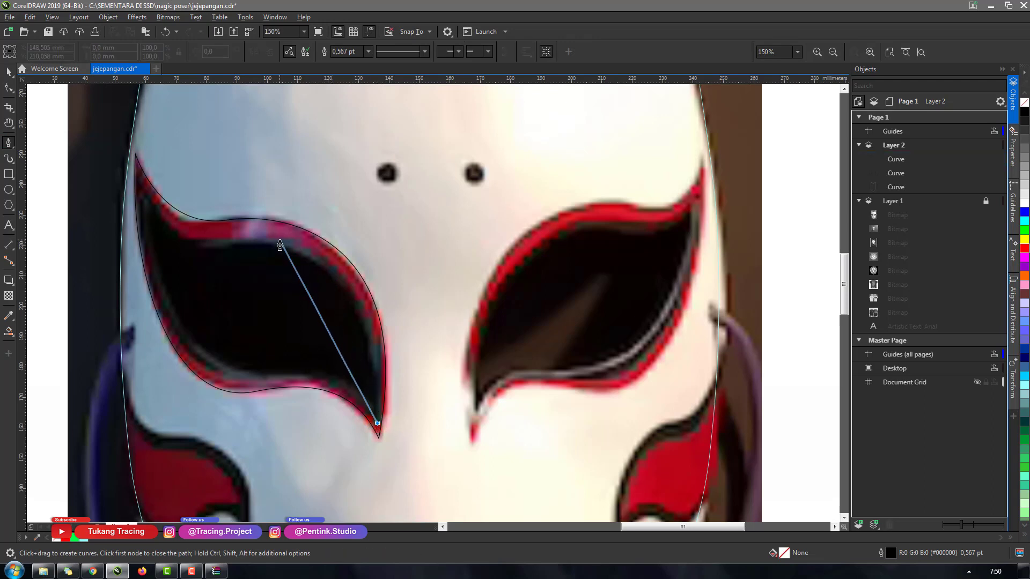
pyautogui.moveTo(279, 240); pyautogui.dragTo(149, 206)
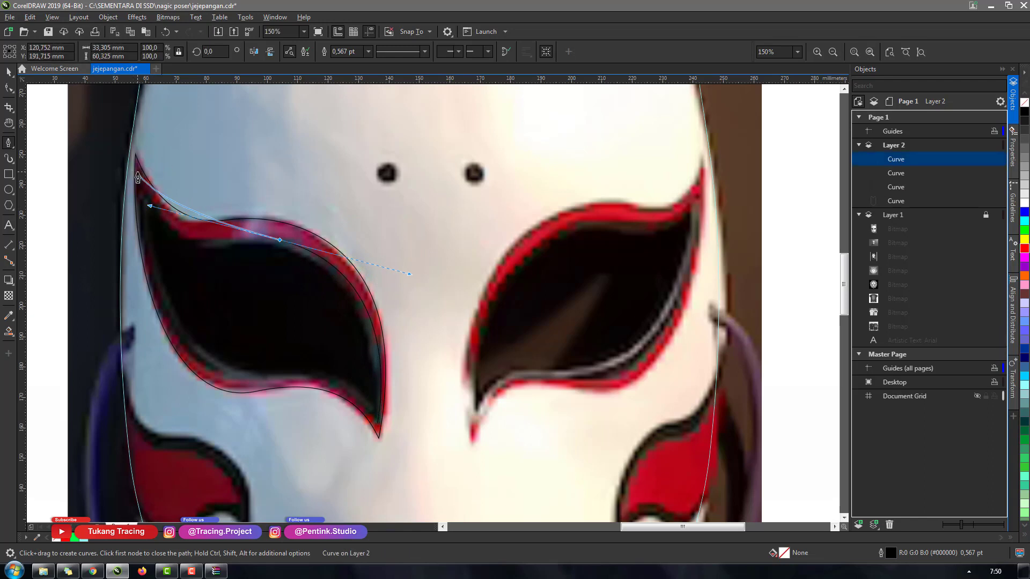
pyautogui.click(138, 177)
# Reshape the upper-edge curve of the left eye's black opening near the outer corner so it follows the red border's inner edge
pyautogui.press('a')
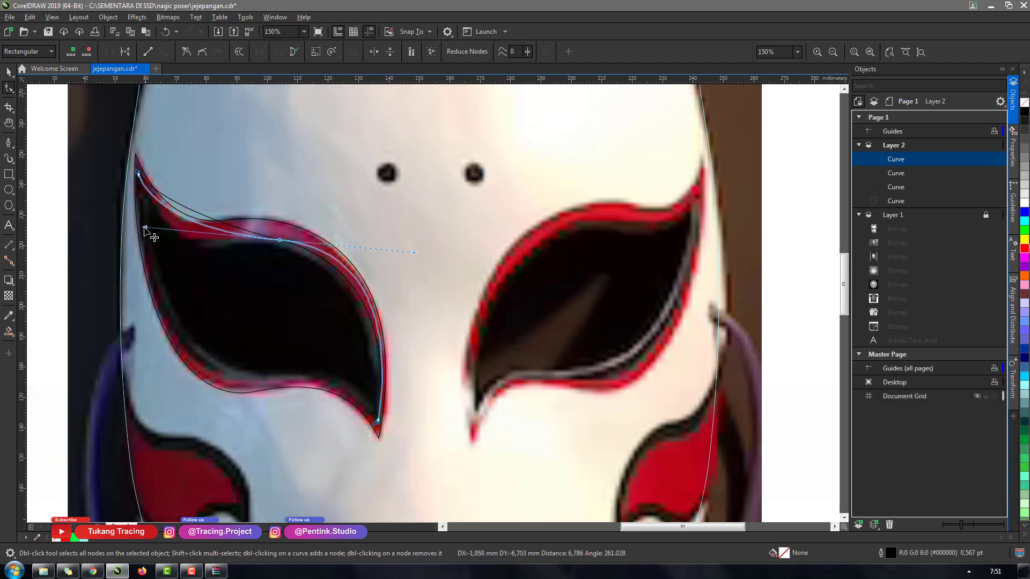
pyautogui.moveTo(196, 222); pyautogui.dragTo(220, 206)
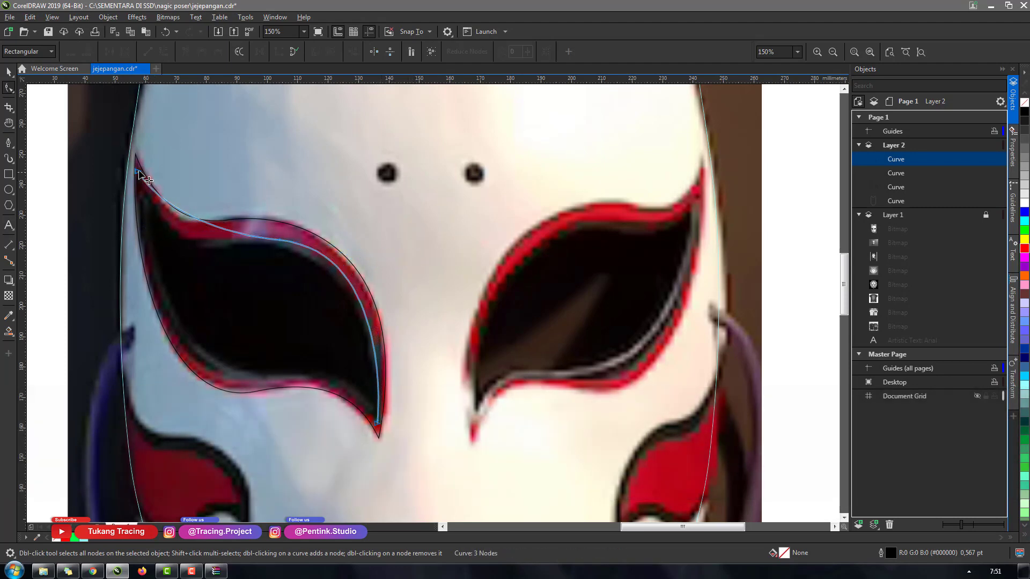
pyautogui.moveTo(140, 182); pyautogui.dragTo(178, 238)
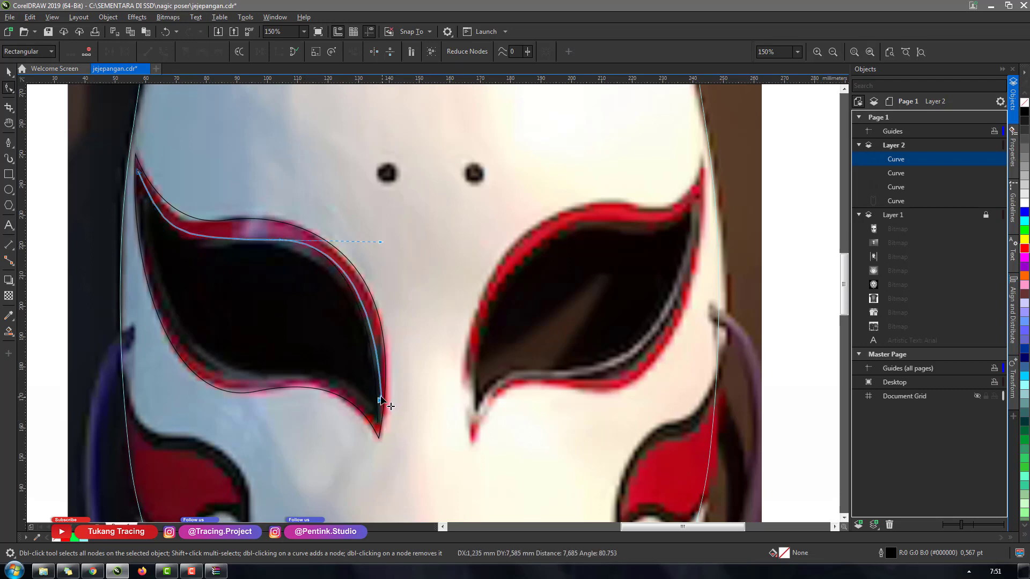
# Undo the inner tip node's move and bend the curve's lower end by pulling its handle up toward the red border
pyautogui.hotkey('ctrl', 'z')
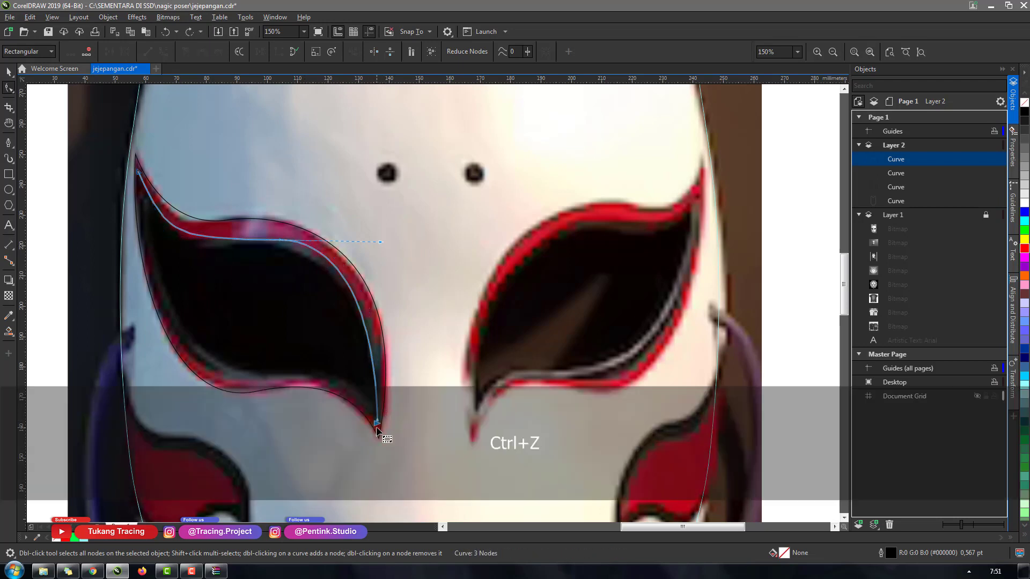
pyautogui.scroll(2, 377, 430)
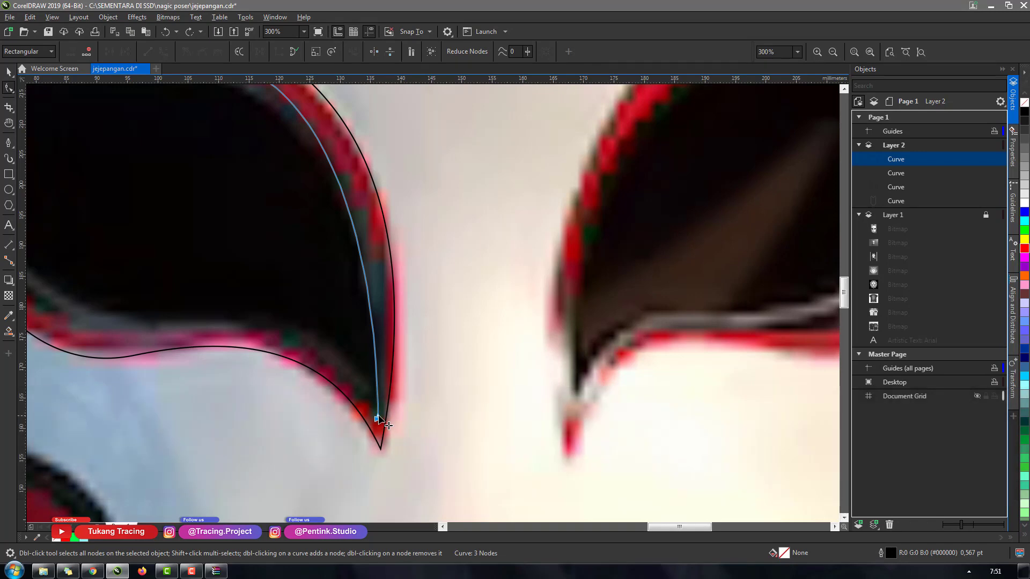
pyautogui.moveTo(378, 416)
pyautogui.mouseDown()
pyautogui.moveTo(378, 408)
pyautogui.moveTo(382, 422)
pyautogui.mouseUp()
pyautogui.hotkey('ctrl', 'z')
pyautogui.scroll(3, 377, 416)
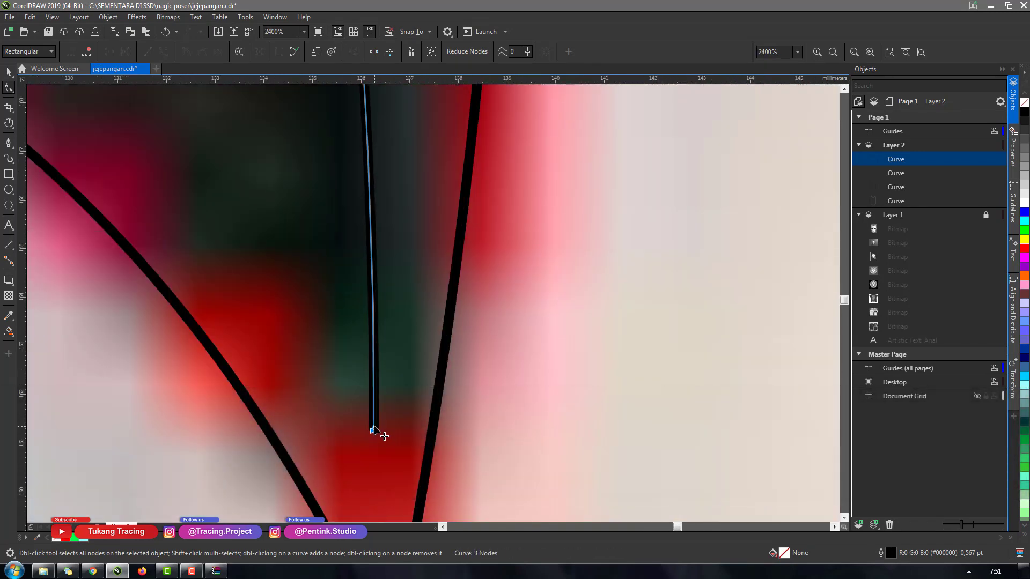
pyautogui.moveTo(374, 428); pyautogui.dragTo(408, 223)
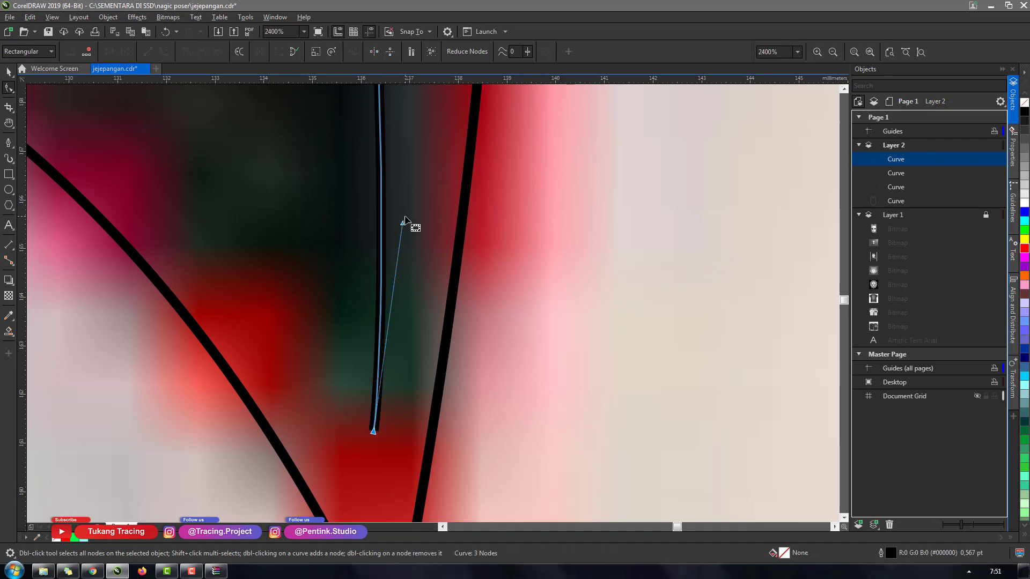
# Tilt the middle node's handle slightly downward and shift the node slightly toward the outer corner on the opening's upper-edge curve
pyautogui.scroll(-6, 408, 223)
pyautogui.scroll(1, 368, 172)
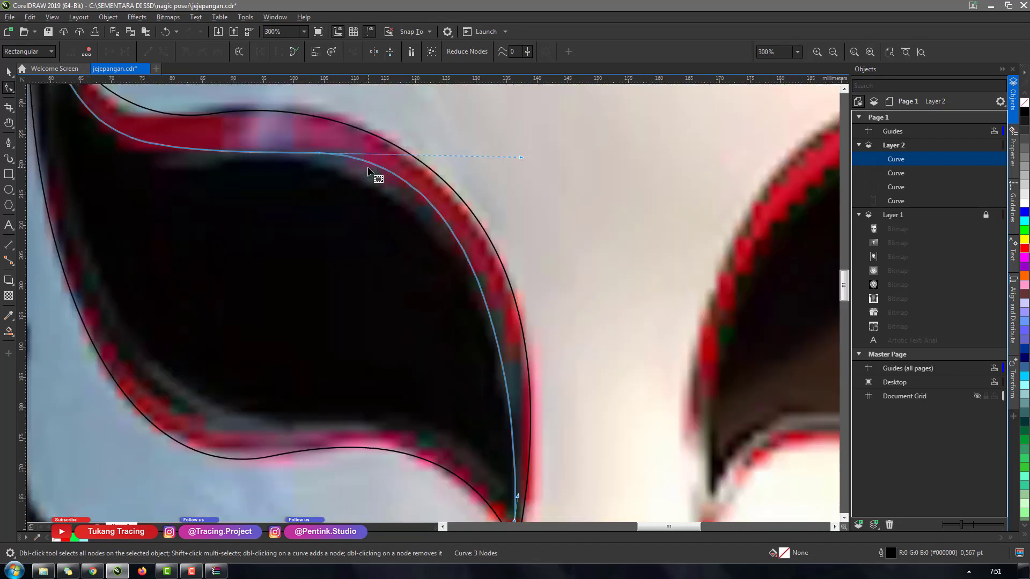
pyautogui.moveTo(521, 159); pyautogui.dragTo(521, 162)
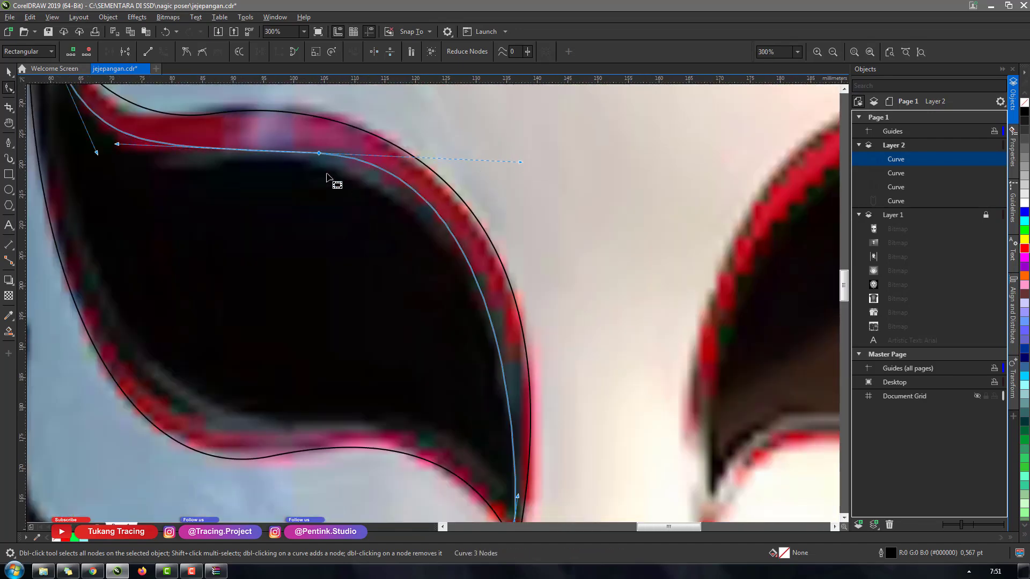
pyautogui.moveTo(319, 155); pyautogui.dragTo(312, 155)
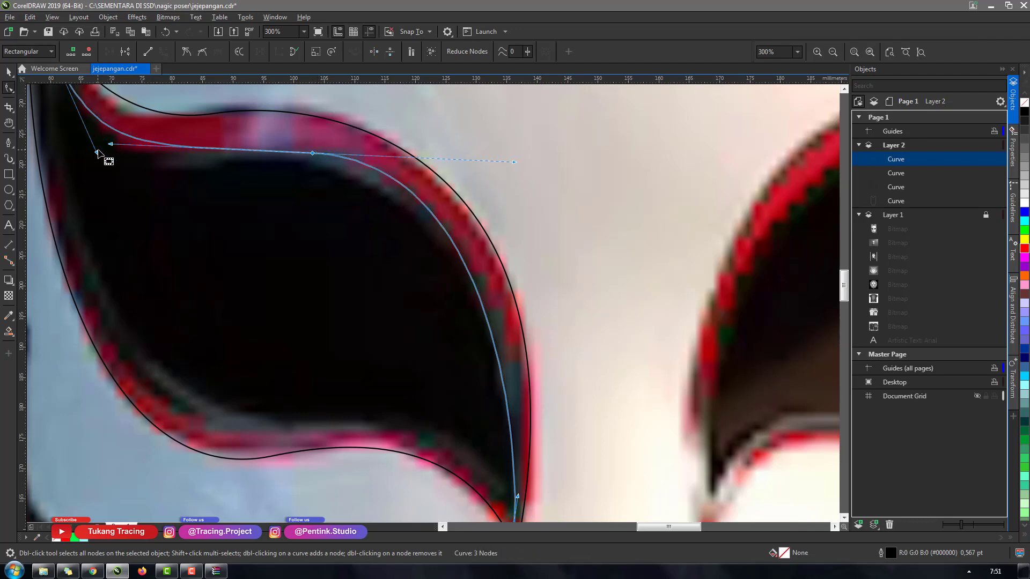
# Adjust the outer corner's handle on the opening's upper-edge curve to deepen the bend along the red border
pyautogui.click(98, 153)
pyautogui.click(116, 144)
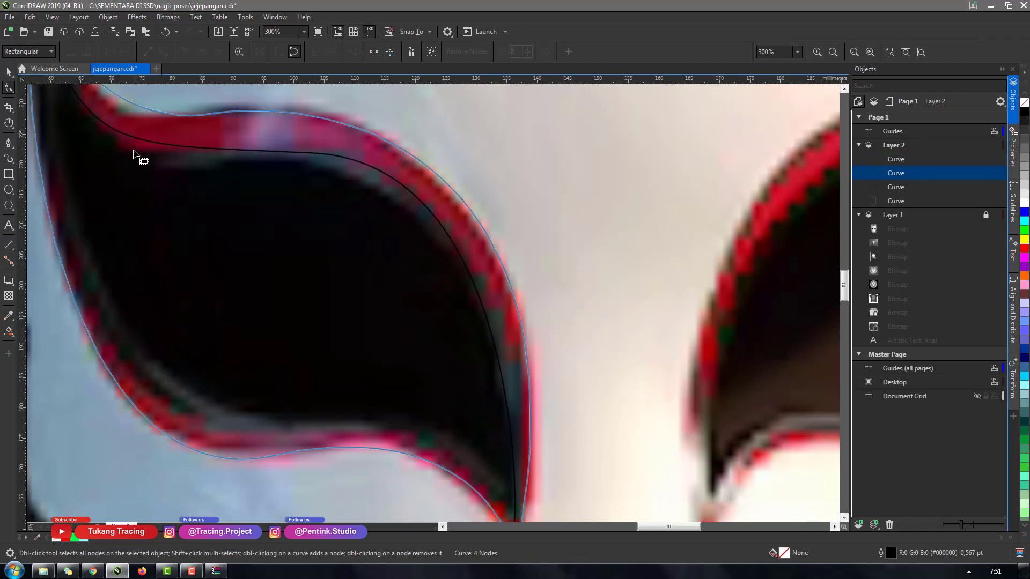
pyautogui.press('space')
pyautogui.scroll(-3, 159, 165)
pyautogui.scroll(2, 294, 202)
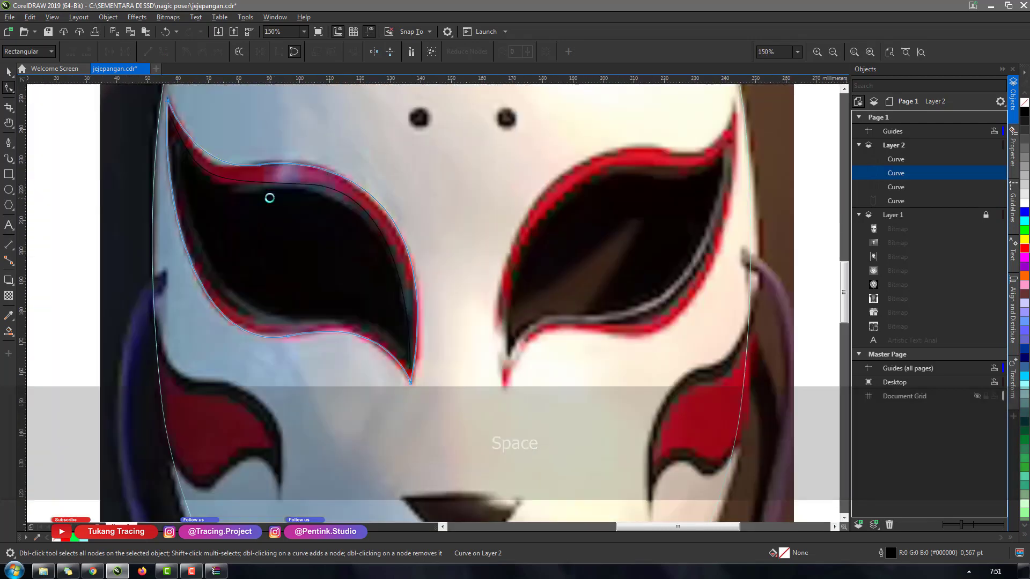
pyautogui.click(217, 166)
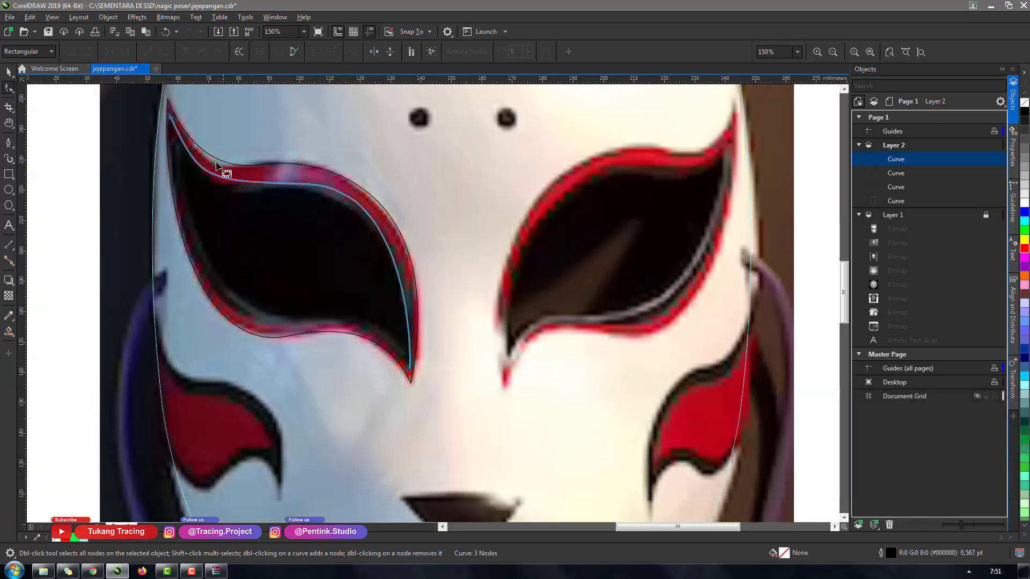
pyautogui.click(171, 116)
pyautogui.moveTo(200, 183); pyautogui.dragTo(203, 191)
pyautogui.click(310, 186)
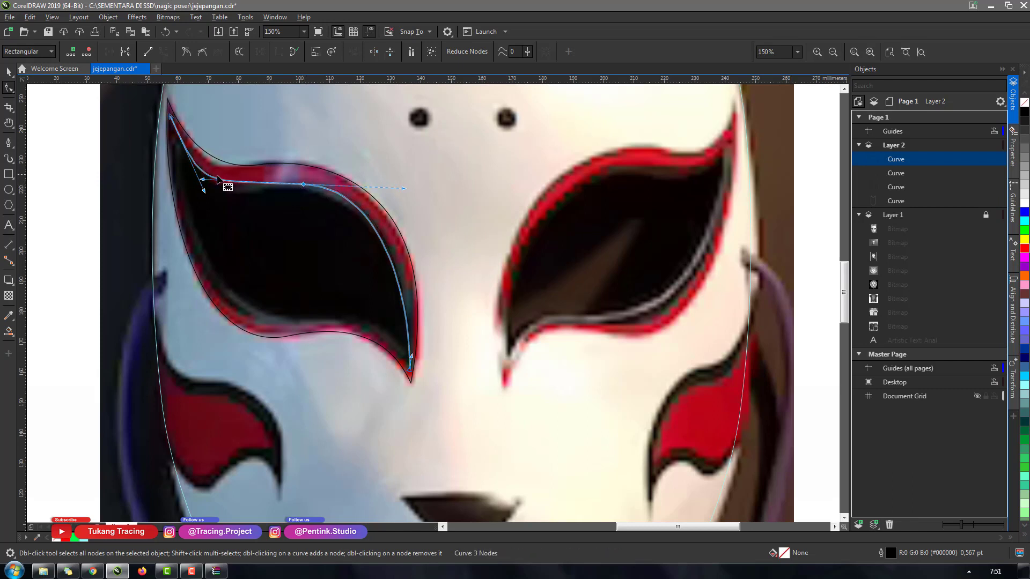
# Trace the lower edge of the left eye's black opening with the Pen tool, close it at the outer corner, and colour the outline green
pyautogui.click(8, 143)
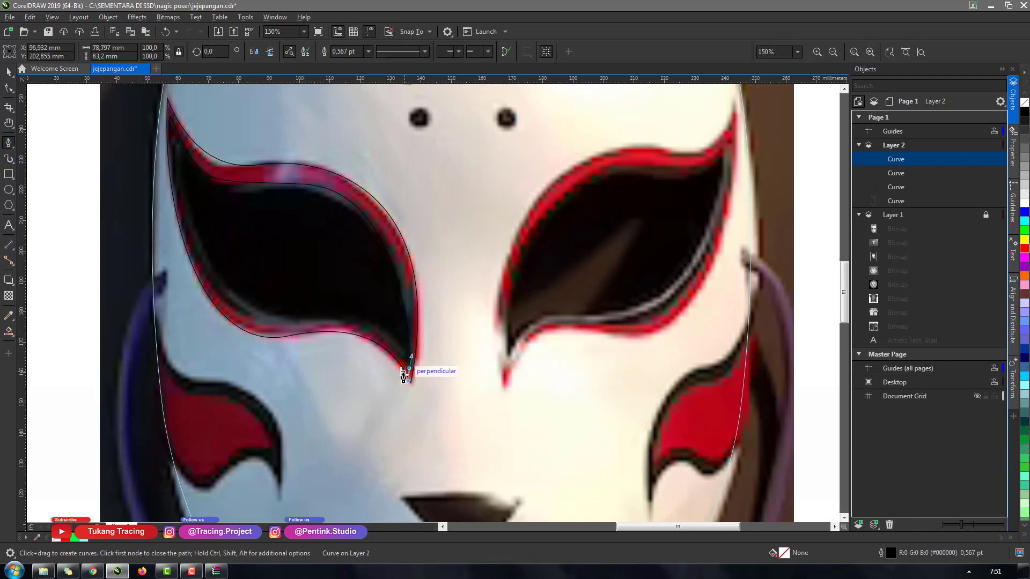
pyautogui.click(411, 381)
pyautogui.press('alt')
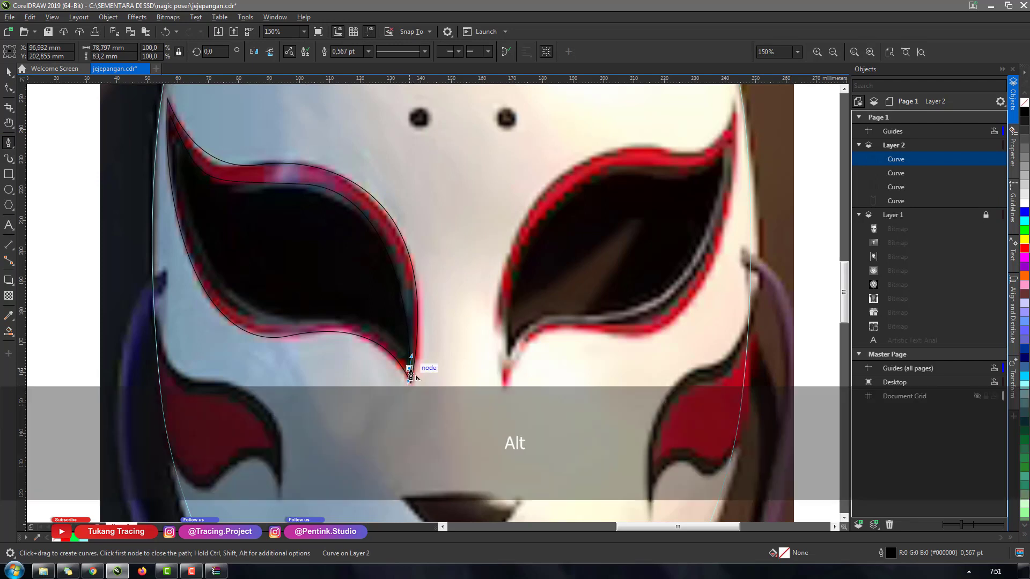
pyautogui.moveTo(289, 324); pyautogui.dragTo(202, 340)
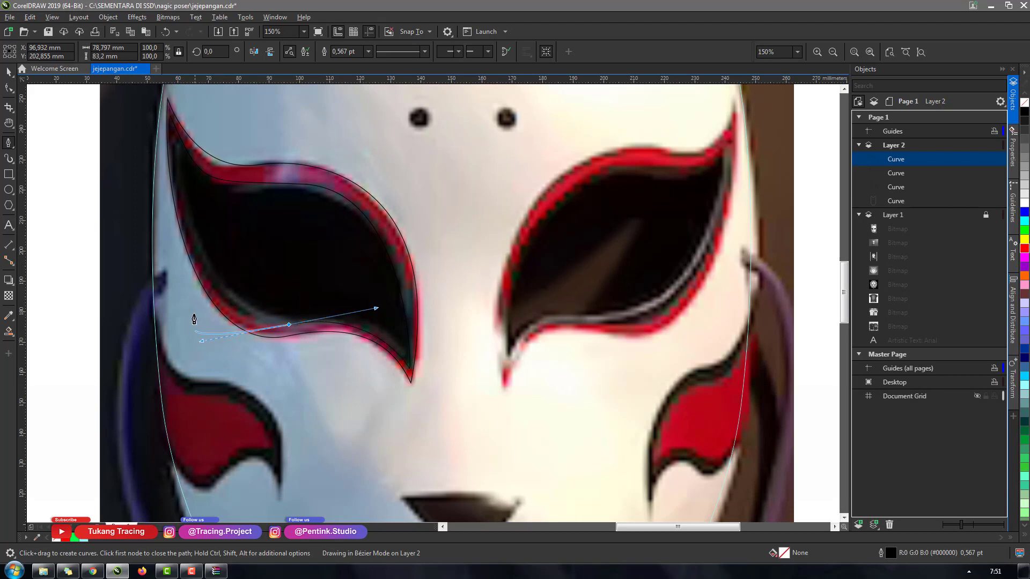
pyautogui.click(170, 120)
pyautogui.click(170, 120)
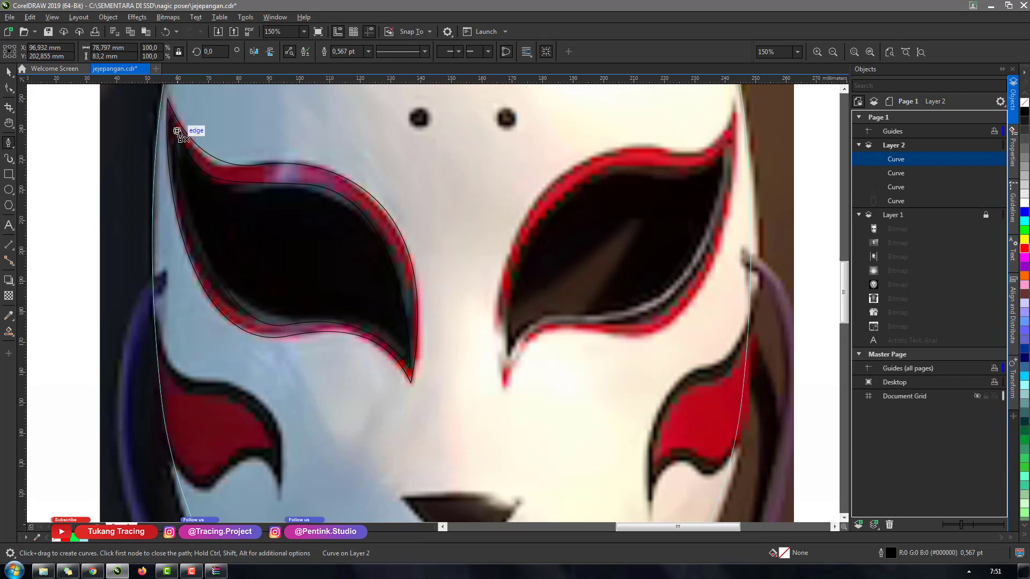
pyautogui.press('space')
pyautogui.rightClick(77, 542)
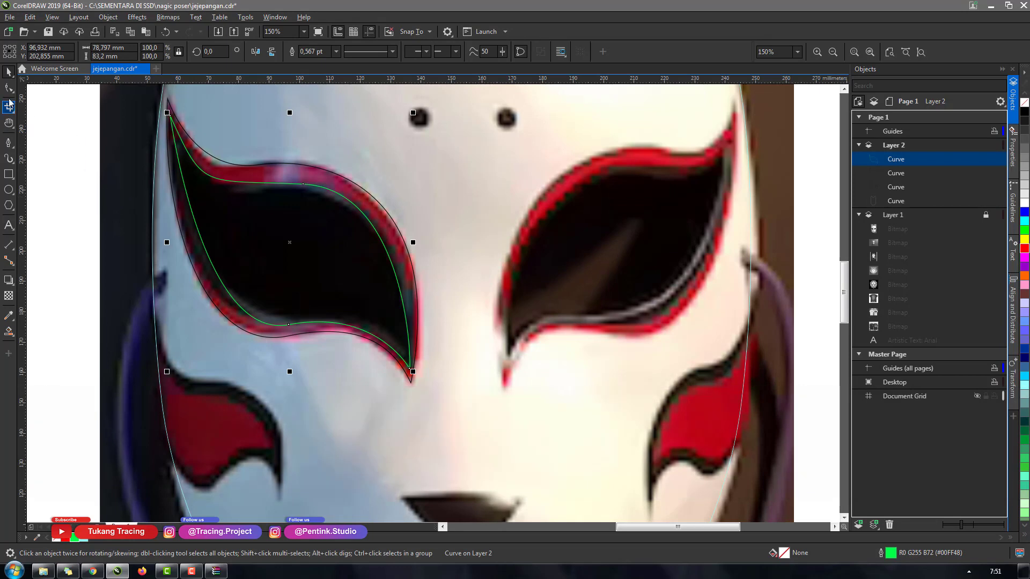
# Adjust the lower node's handles and the outer corner's handle so the green outline follows the black opening's lower edge
pyautogui.click(9, 89)
pyautogui.click(289, 325)
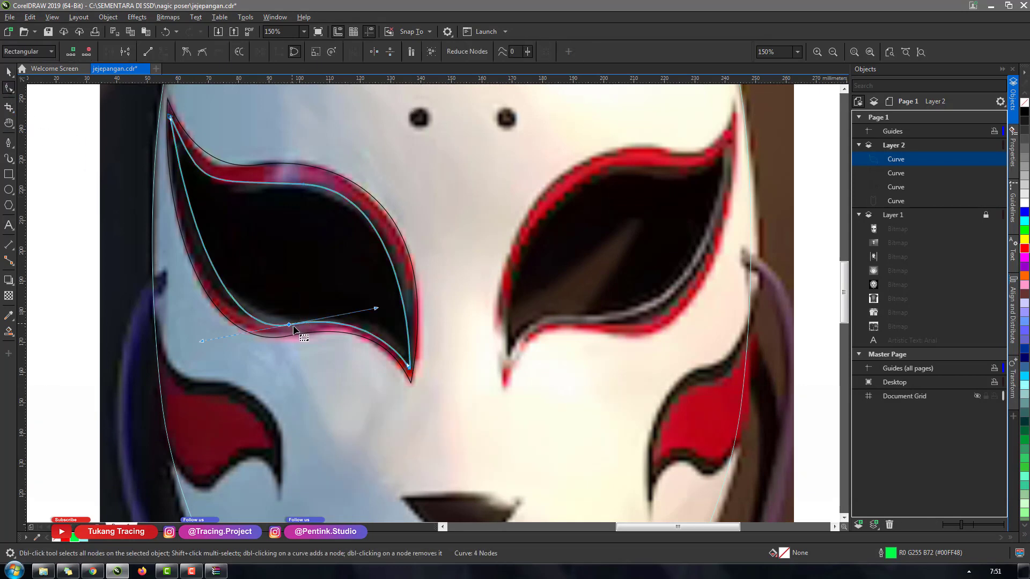
pyautogui.moveTo(202, 339); pyautogui.dragTo(206, 340)
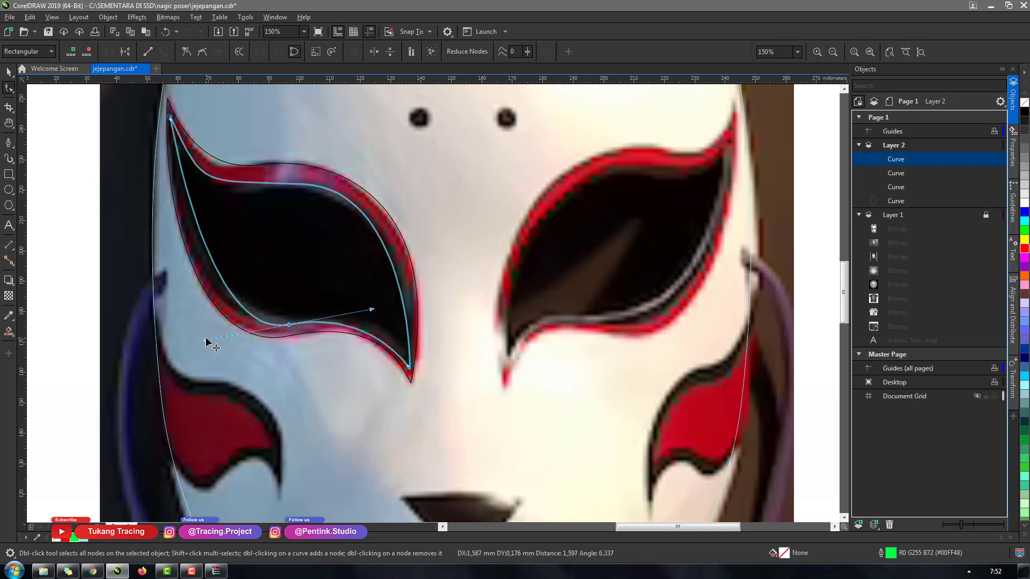
pyautogui.click(171, 119)
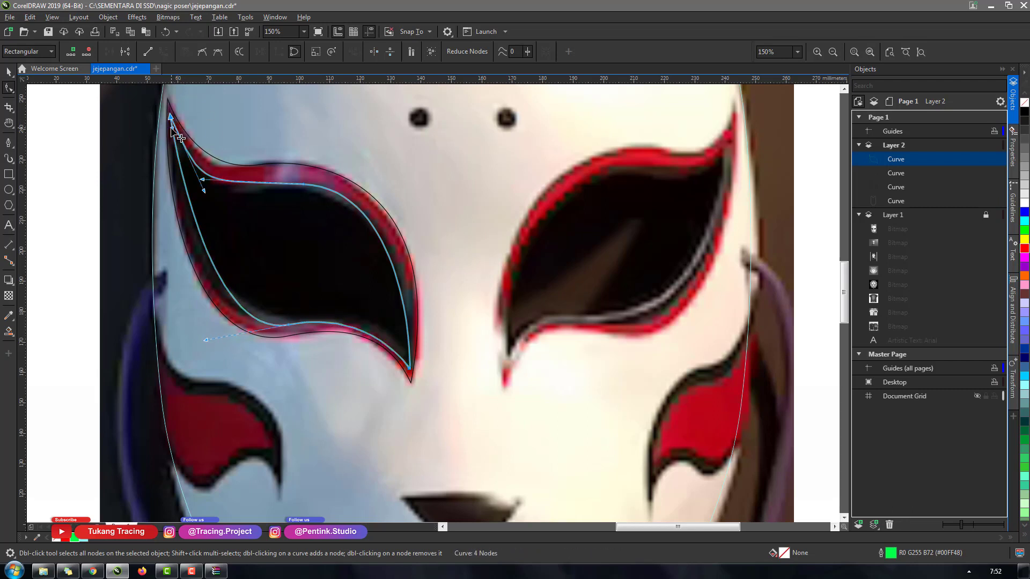
pyautogui.moveTo(172, 130); pyautogui.dragTo(180, 195)
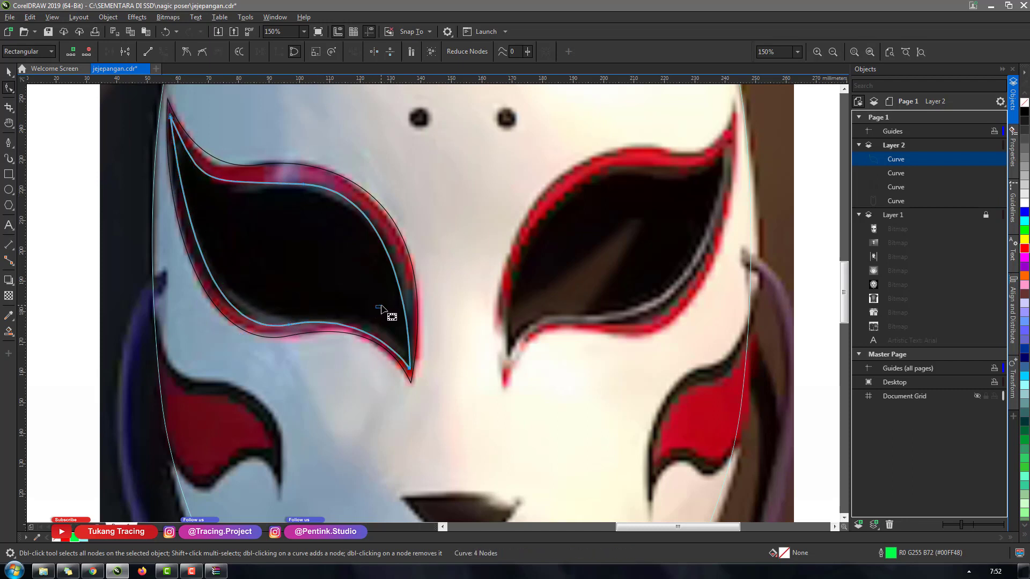
pyautogui.moveTo(374, 311); pyautogui.dragTo(366, 309)
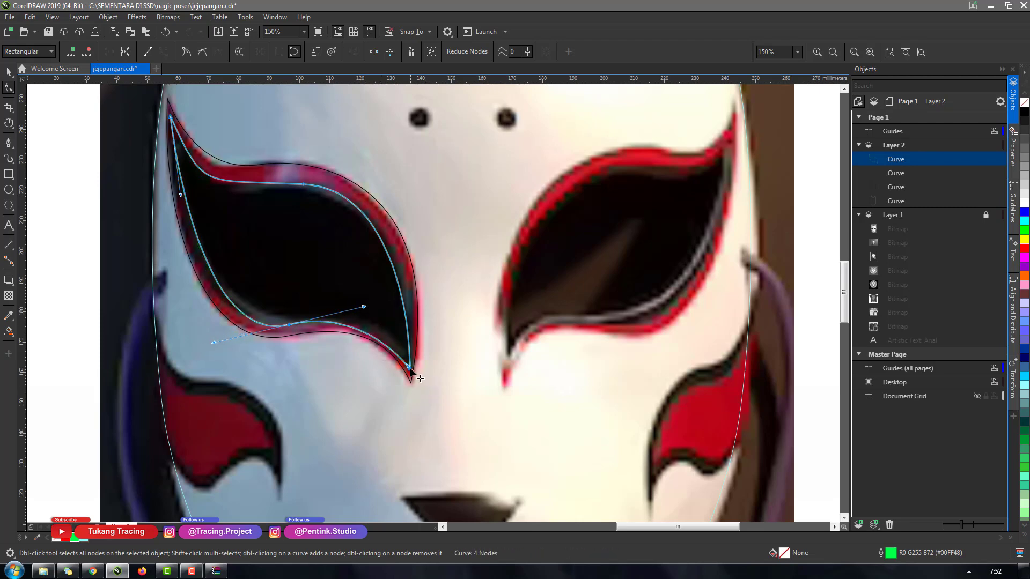
# Move the green outline's inner tip slightly closer to the red border's tip, undoing the unwanted node moves
pyautogui.moveTo(410, 369); pyautogui.dragTo(409, 372)
pyautogui.hotkey('ctrl', 'z')
pyautogui.scroll(1, 409, 374)
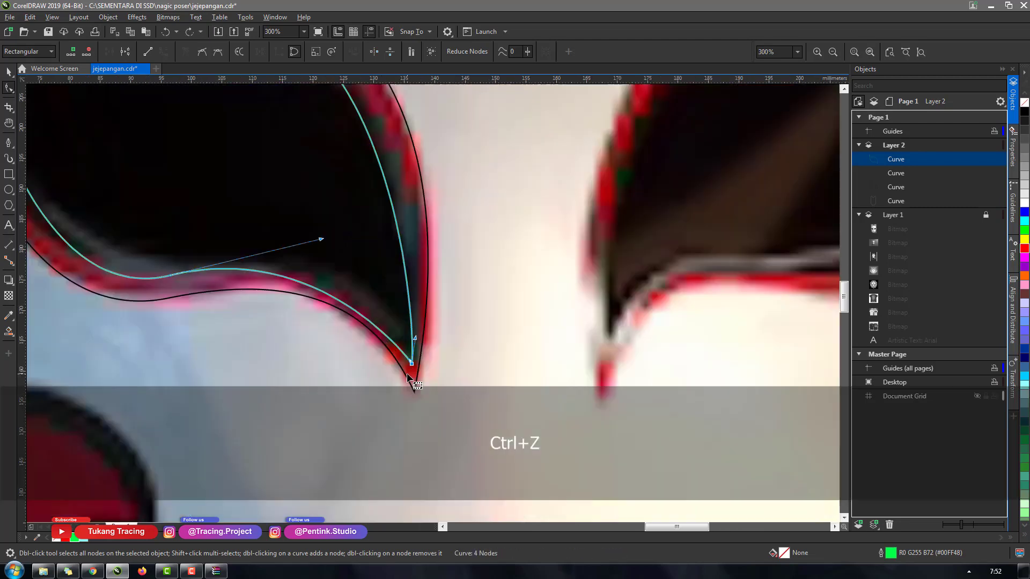
pyautogui.moveTo(412, 363); pyautogui.dragTo(364, 250)
pyautogui.hotkey('ctrl', 'z')
pyautogui.hotkey('ctrl', 'z')
pyautogui.scroll(2, 417, 381)
pyautogui.scroll(-6, 364, 249)
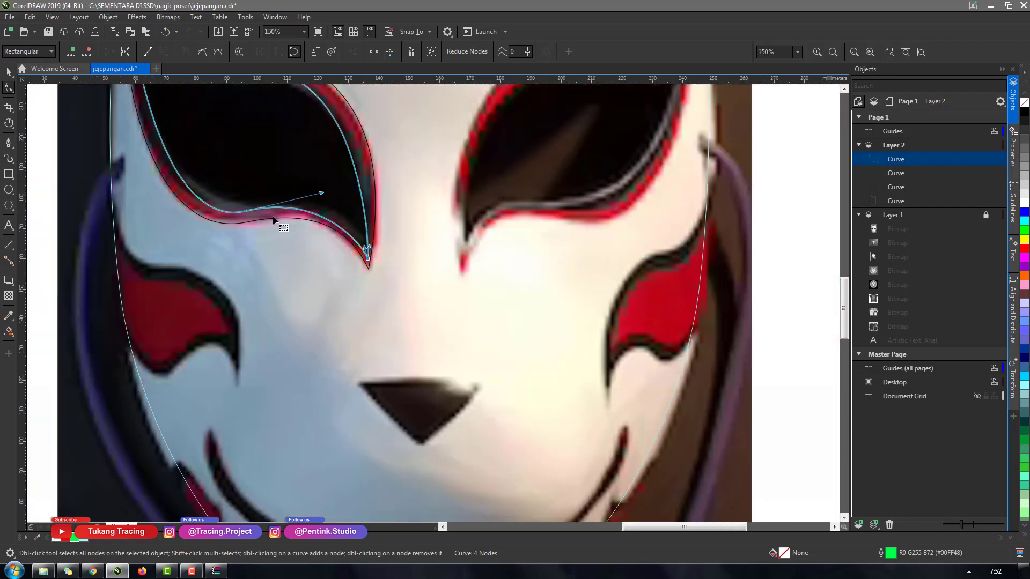
# Pull the outer corner's lower handle outward so the green outline runs closer to the red border's outer side
pyautogui.scroll(-3, 303, 240)
pyautogui.scroll(3, 273, 212)
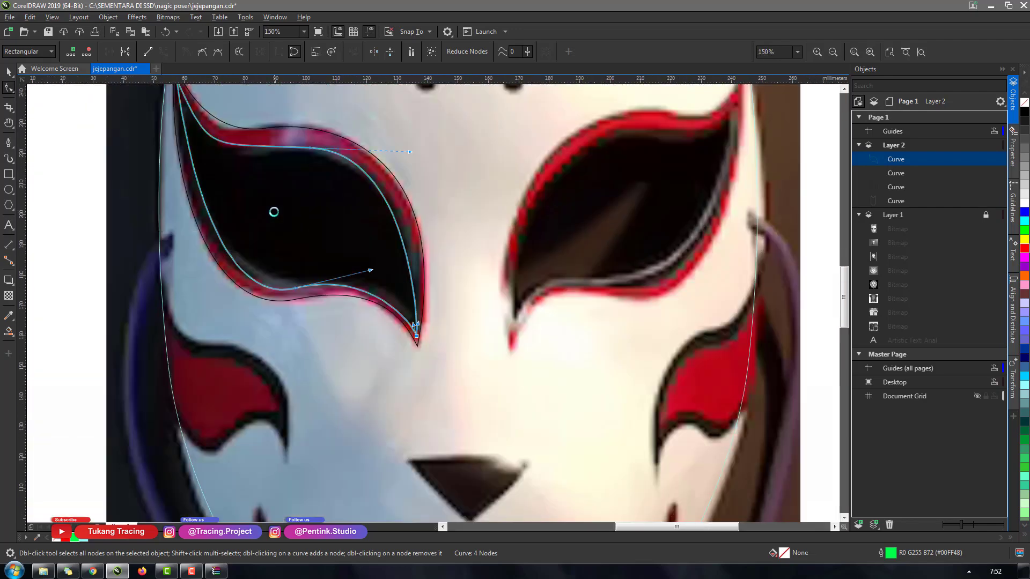
pyautogui.scroll(-3, 273, 215)
pyautogui.scroll(4, 244, 189)
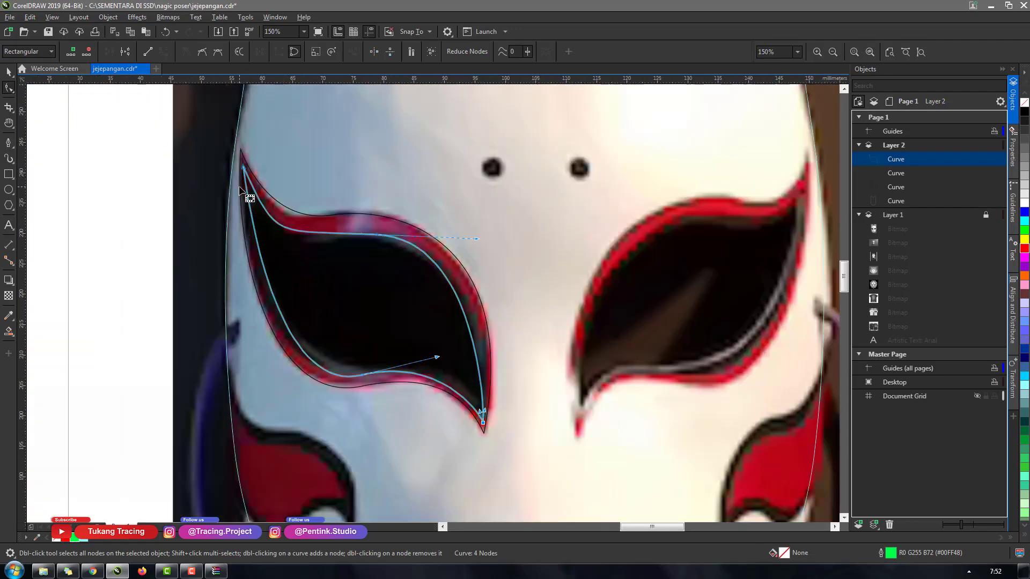
pyautogui.click(247, 147)
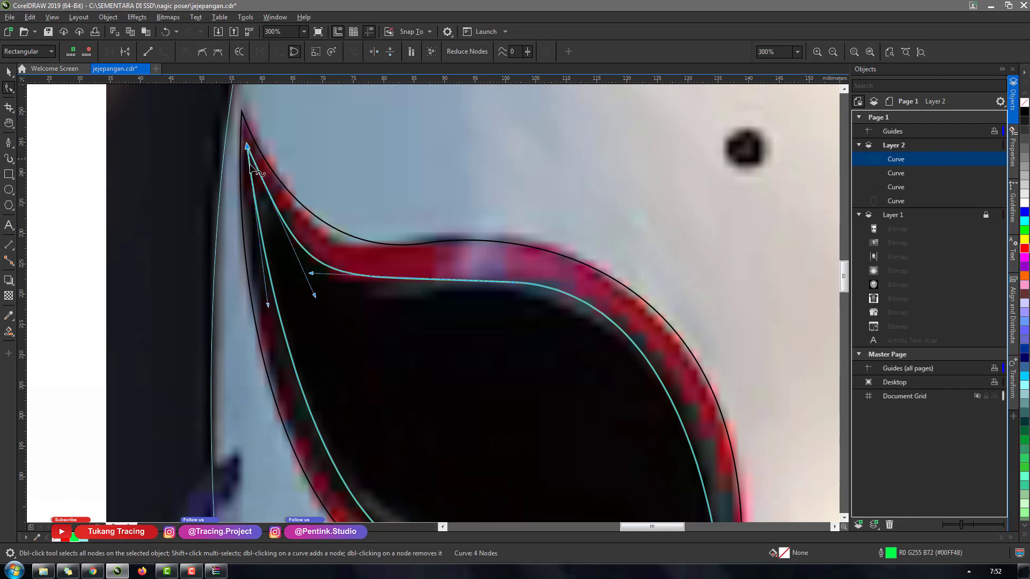
pyautogui.moveTo(268, 306)
pyautogui.mouseDown()
pyautogui.moveTo(259, 323)
pyautogui.moveTo(253, 315)
pyautogui.mouseUp()
pyautogui.press('space')
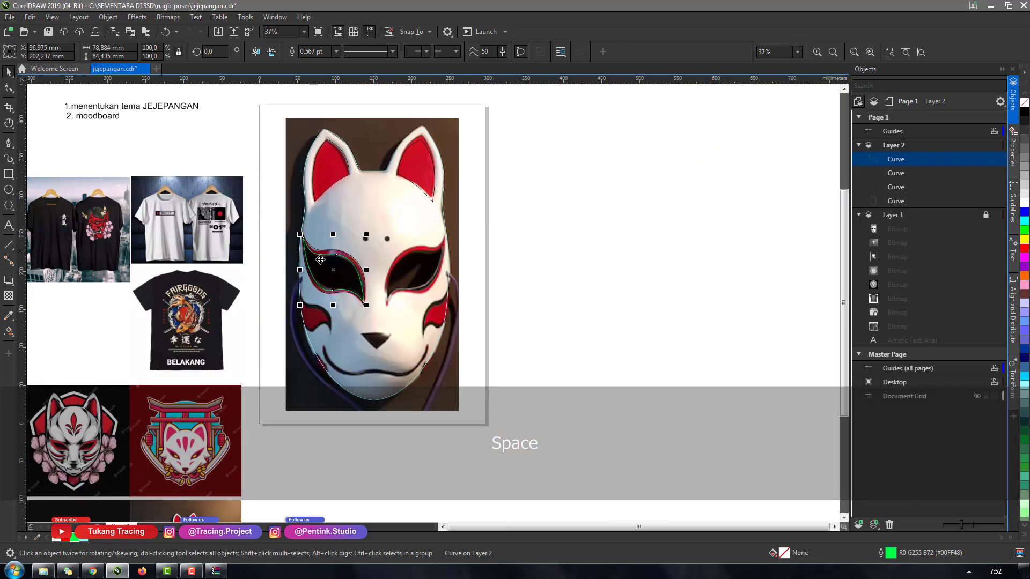
# Group the red border outline and the green opening outline of the left eye
pyautogui.scroll(1, 332, 261)
pyautogui.moveTo(237, 182); pyautogui.dragTo(470, 391)
pyautogui.hotkey('ctrl', 'g')
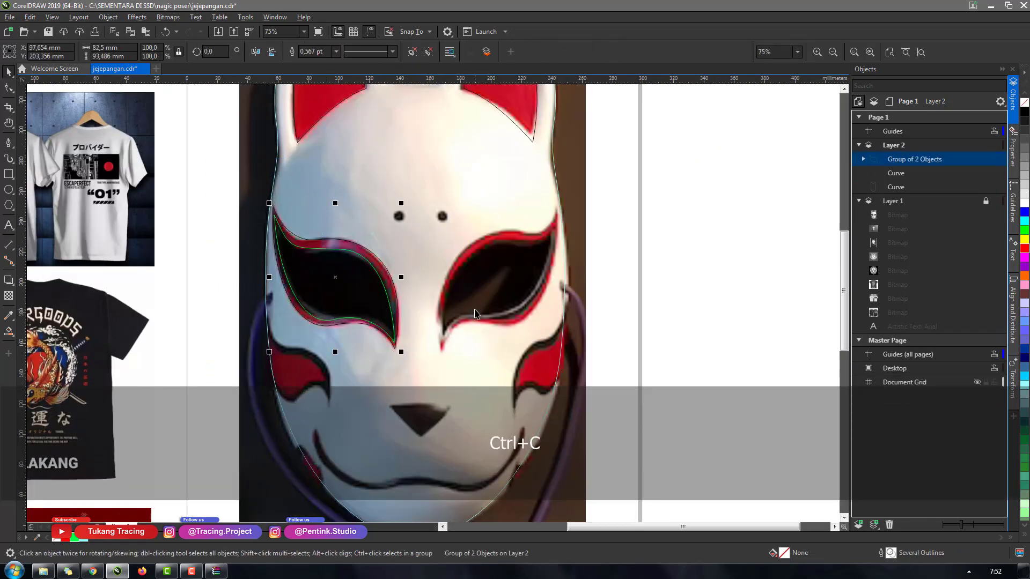
# Duplicate the left eye group, mirror the copy horizontally, and place it over the right eye
pyautogui.hotkey('ctrl', 'v')
pyautogui.click(257, 52)
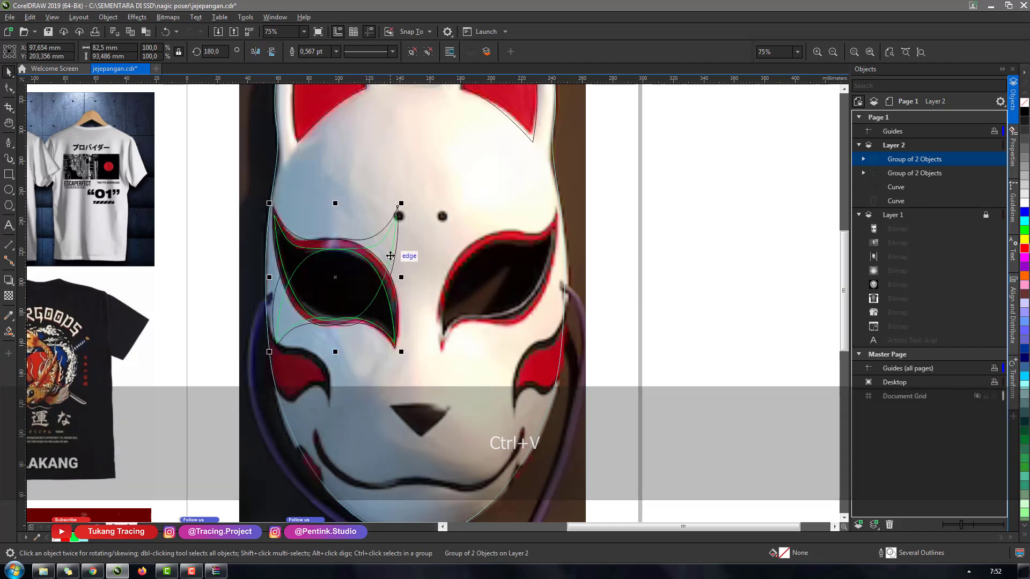
pyautogui.moveTo(391, 255); pyautogui.dragTo(551, 282)
# Group both eyes, centre them horizontally on the mask outline, and ungroup the pair
pyautogui.keyDown('shift'); pyautogui.click(391, 245); pyautogui.keyUp('shift')
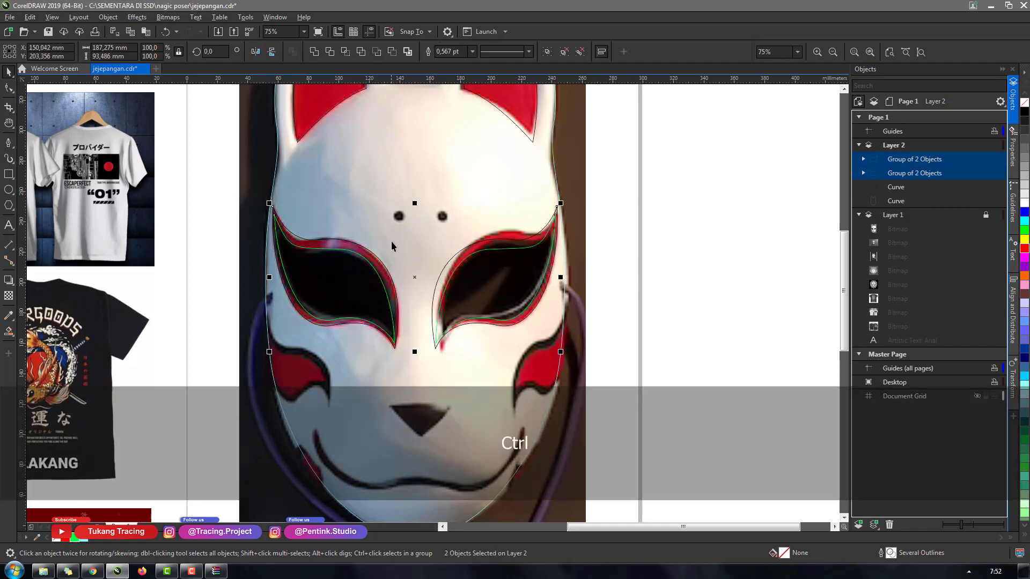
pyautogui.hotkey('ctrl', 'g')
pyautogui.keyDown('shift'); pyautogui.click(567, 266); pyautogui.keyUp('shift')
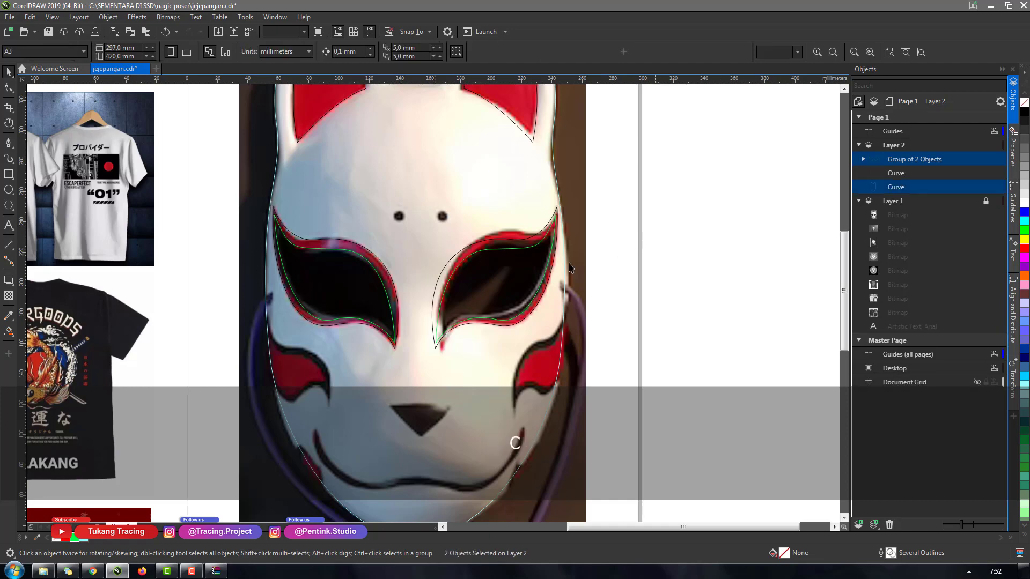
pyautogui.click(447, 338)
pyautogui.hotkey('ctrl', 'u')
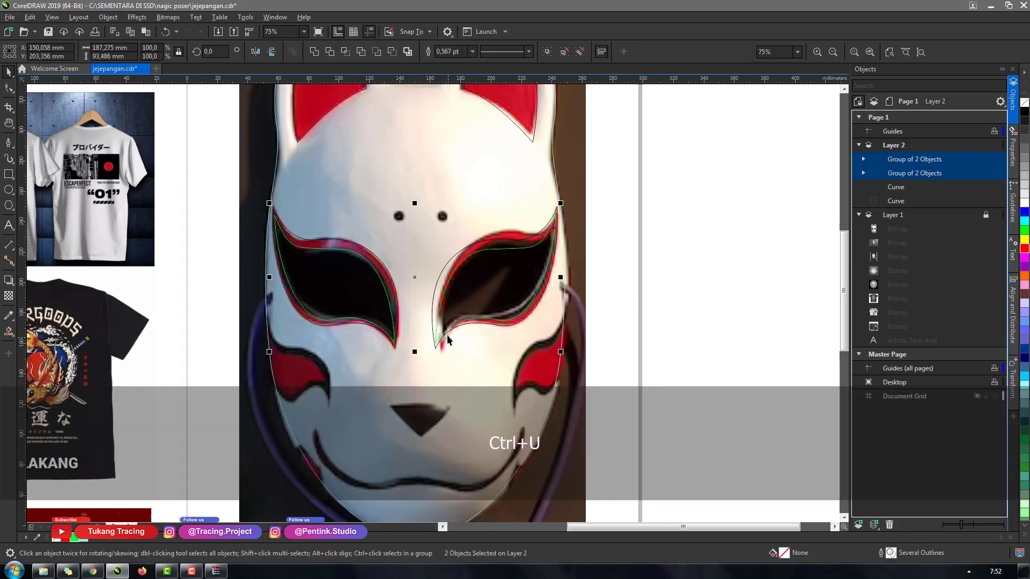
# Ungroup both eye groups so the border and opening outlines of each eye are separate curves
pyautogui.press('h')
pyautogui.moveTo(450, 315); pyautogui.dragTo(415, 314)
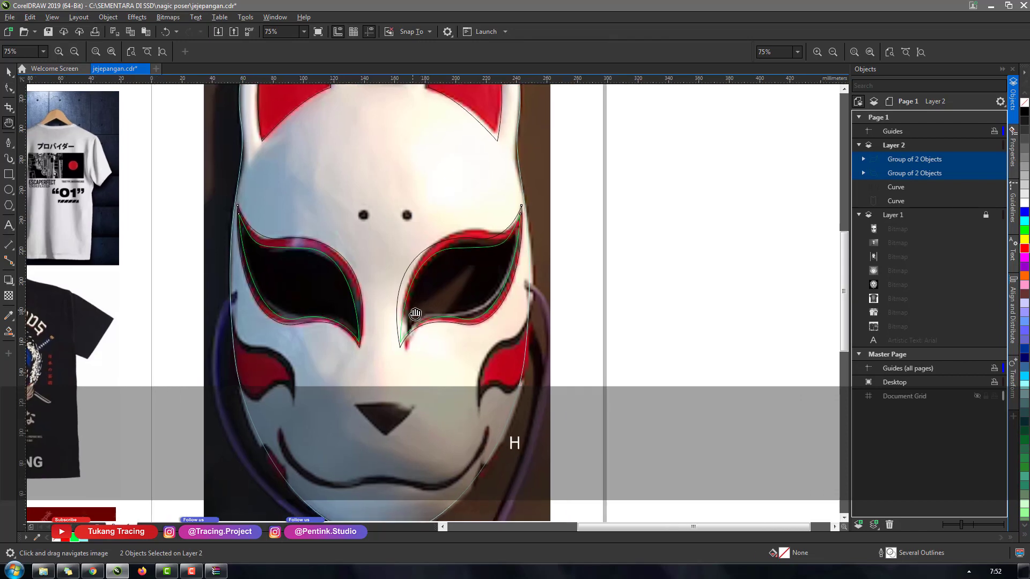
pyautogui.press('space')
pyautogui.click(580, 252)
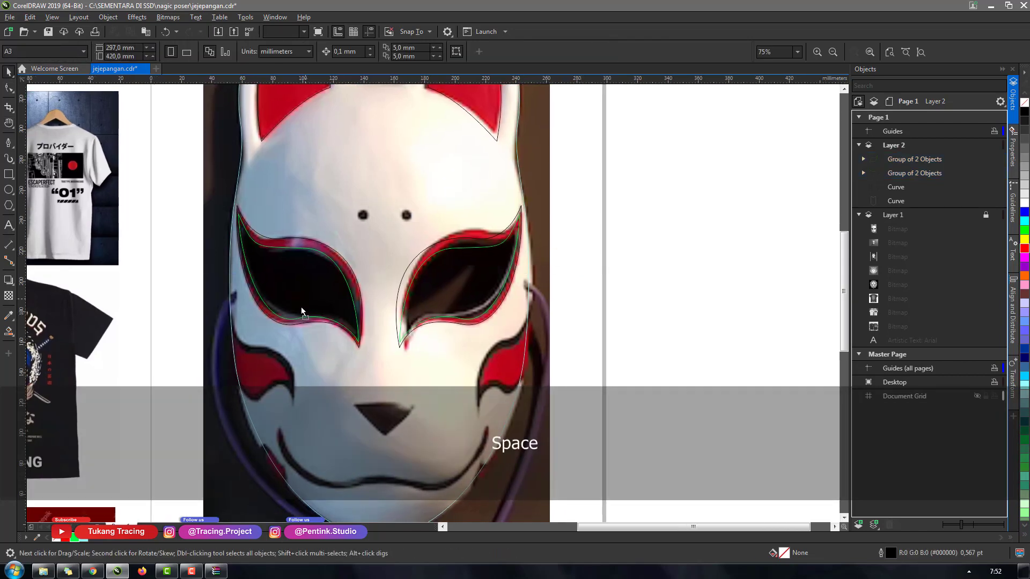
pyautogui.click(301, 310)
pyautogui.hotkey('ctrl', 'z')
pyautogui.keyDown('shift'); pyautogui.click(435, 288); pyautogui.keyUp('shift')
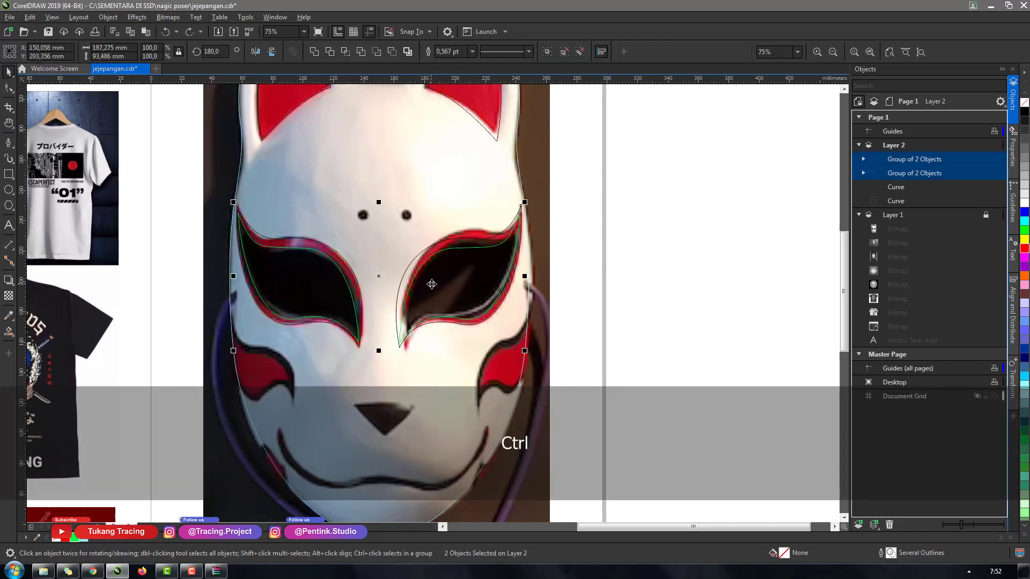
pyautogui.hotkey('ctrl', 'u')
pyautogui.click(634, 252)
# Try moving the green opening outlines of both eyes upward together
pyautogui.click(318, 305)
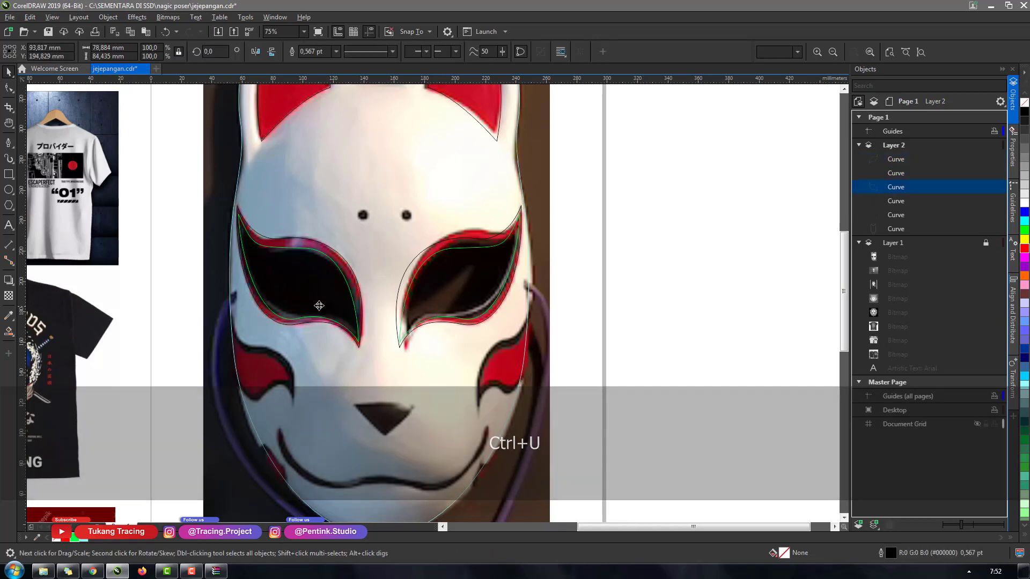
pyautogui.hotkey('ctrl', 'z')
pyautogui.keyDown('shift'); pyautogui.click(465, 292); pyautogui.keyUp('shift')
pyautogui.moveTo(459, 288); pyautogui.dragTo(459, 272)
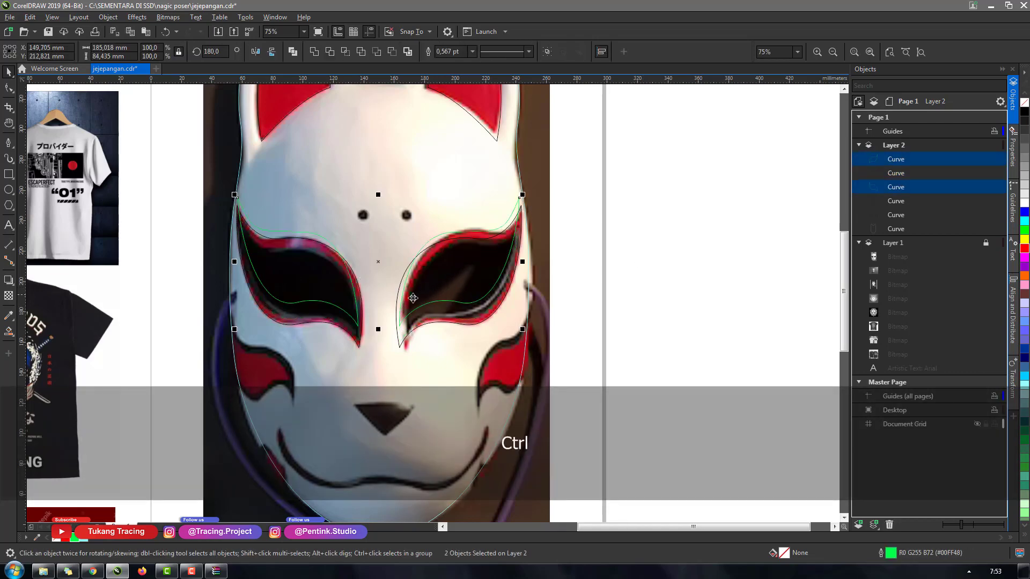
pyautogui.hotkey('ctrl', 'z')
pyautogui.scroll(2, 327, 313)
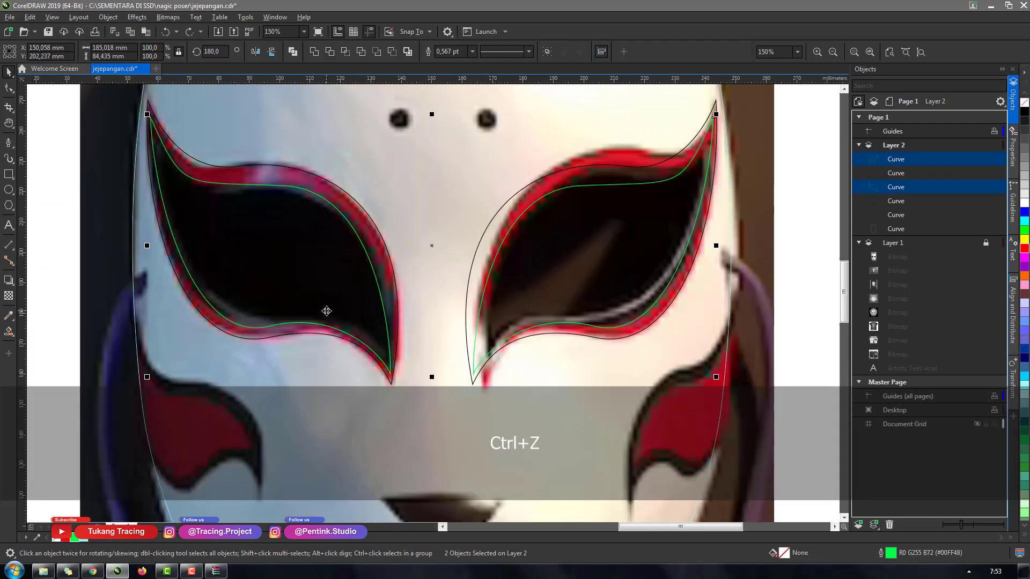
pyautogui.click(1025, 111)
pyautogui.hotkey('ctrl', 'z')
pyautogui.scroll(-6, 350, 249)
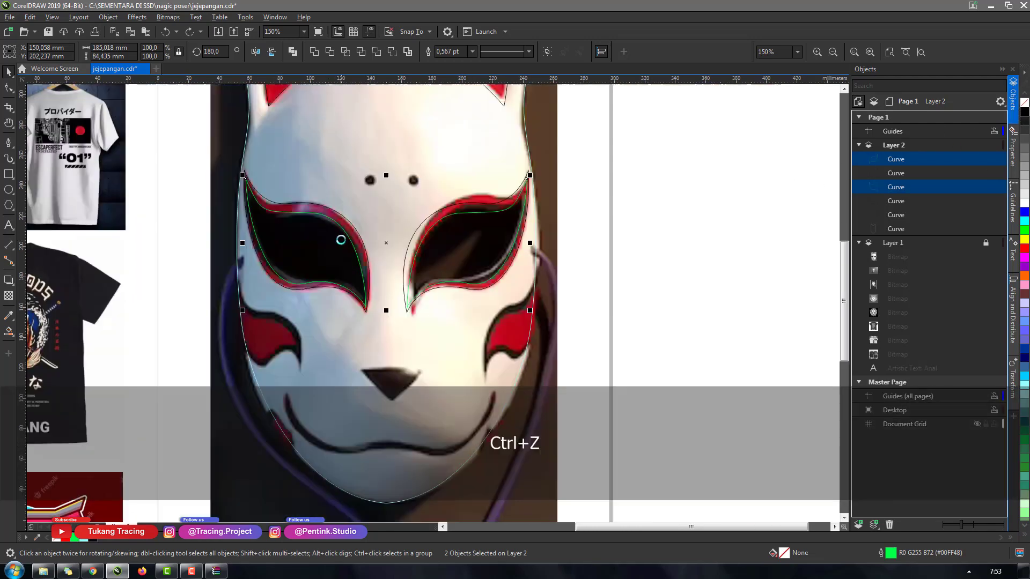
pyautogui.click(330, 252)
# Trace the black outer edge of the left cheek mark as a closed curve about 45 by 72 mm, extending past the mask edge, with a green outline
pyautogui.scroll(6, 329, 252)
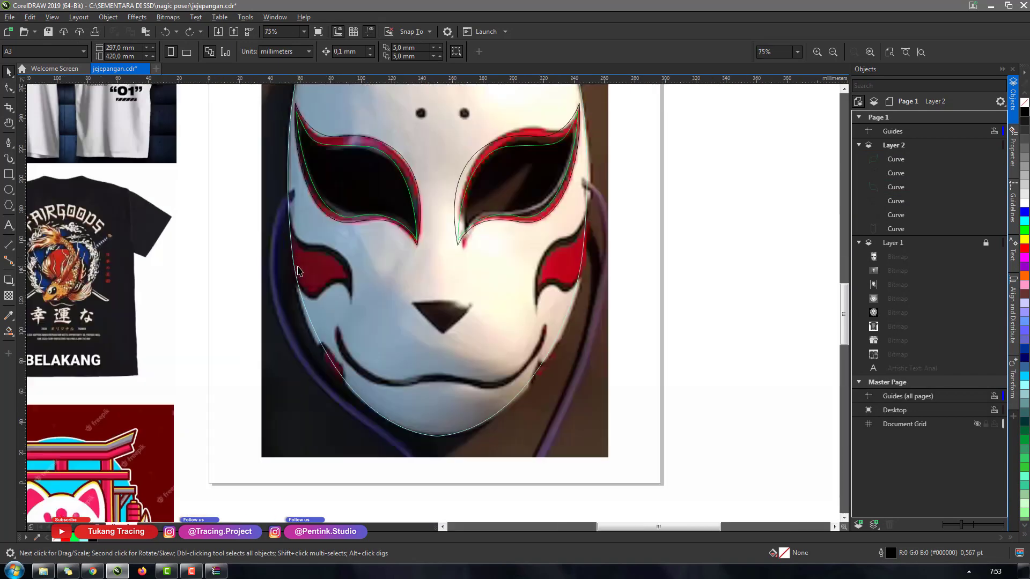
pyautogui.press('h')
pyautogui.moveTo(403, 367); pyautogui.dragTo(402, 387)
pyautogui.press('space')
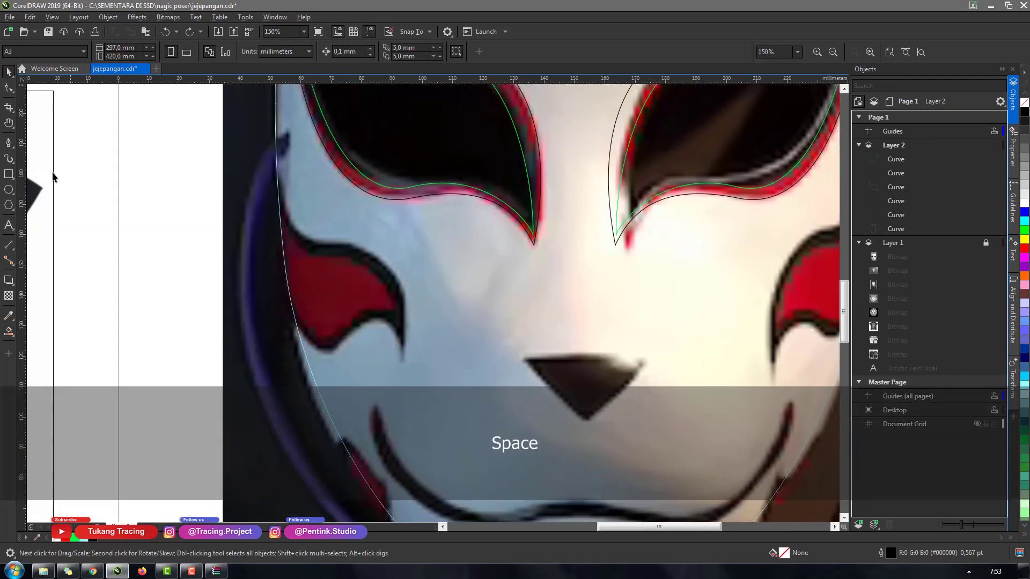
pyautogui.click(9, 143)
pyautogui.click(270, 142)
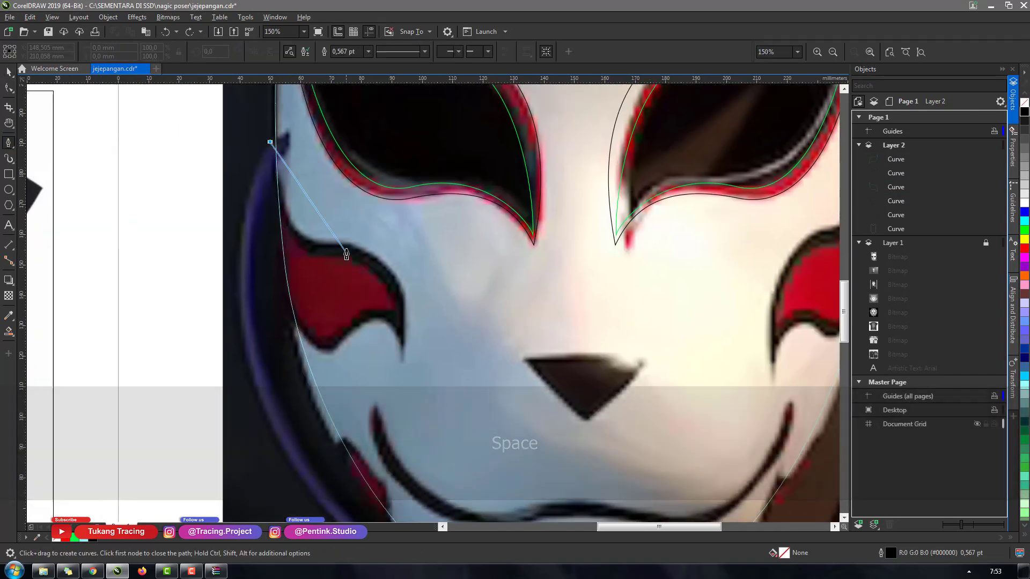
pyautogui.moveTo(328, 241); pyautogui.dragTo(388, 246)
pyautogui.click(401, 360)
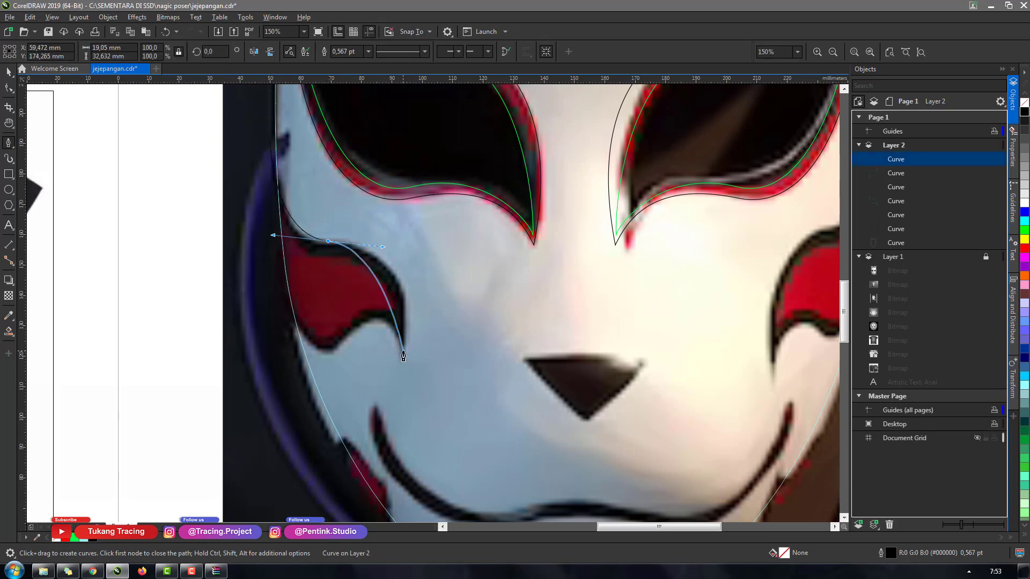
pyautogui.moveTo(403, 352); pyautogui.dragTo(395, 434)
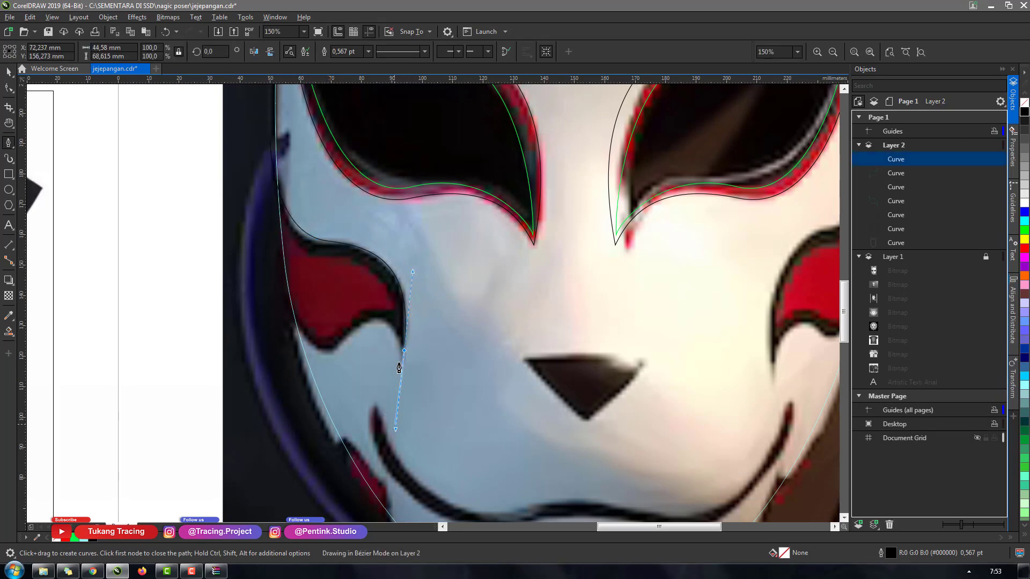
pyautogui.press('alt')
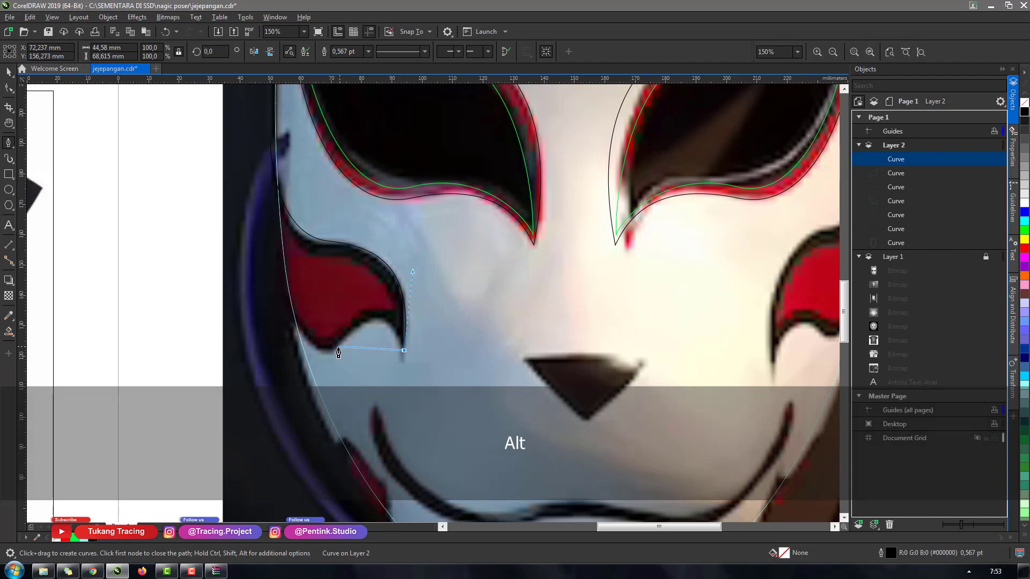
pyautogui.moveTo(336, 350); pyautogui.dragTo(302, 387)
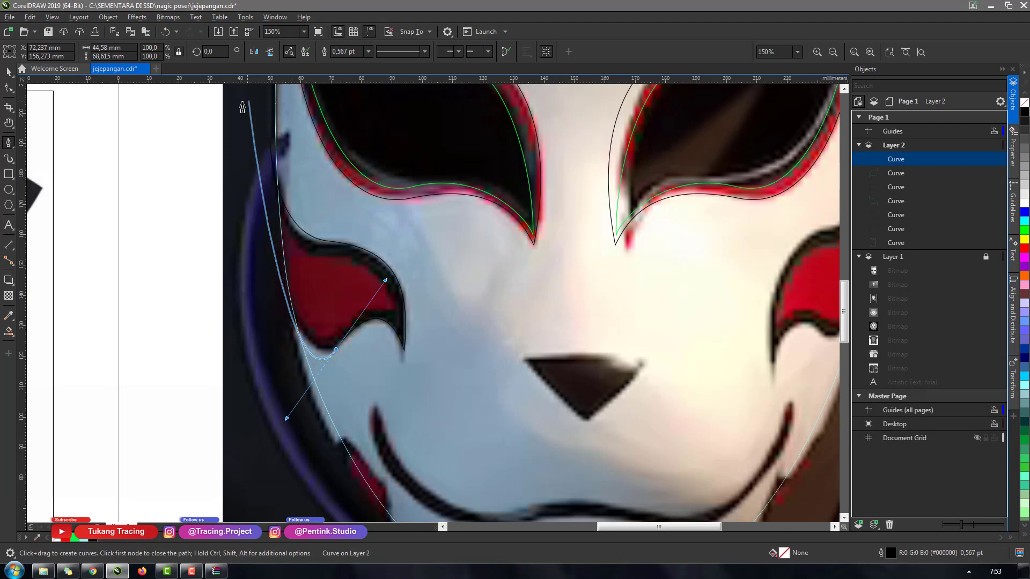
pyautogui.click(269, 142)
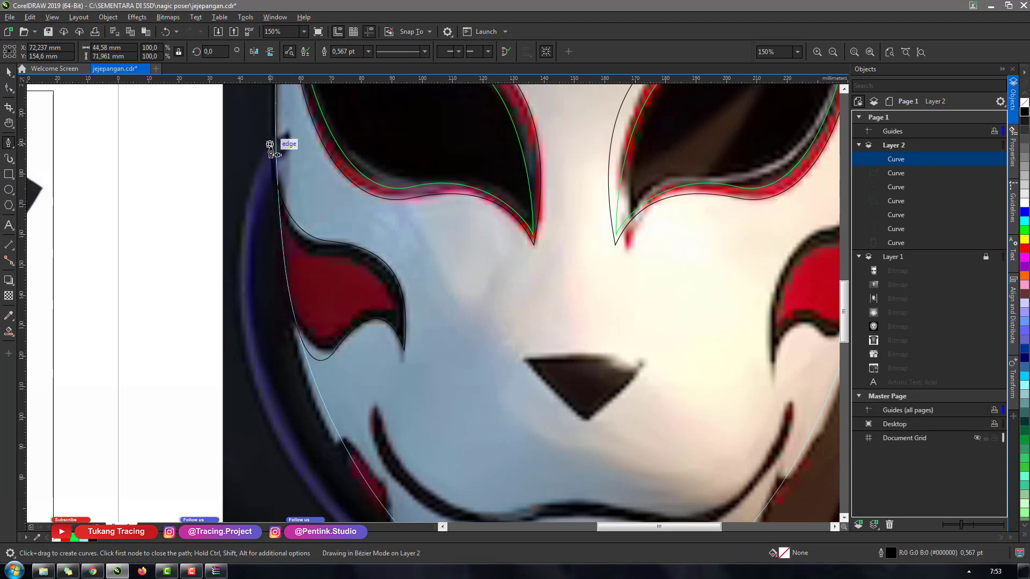
pyautogui.press('space')
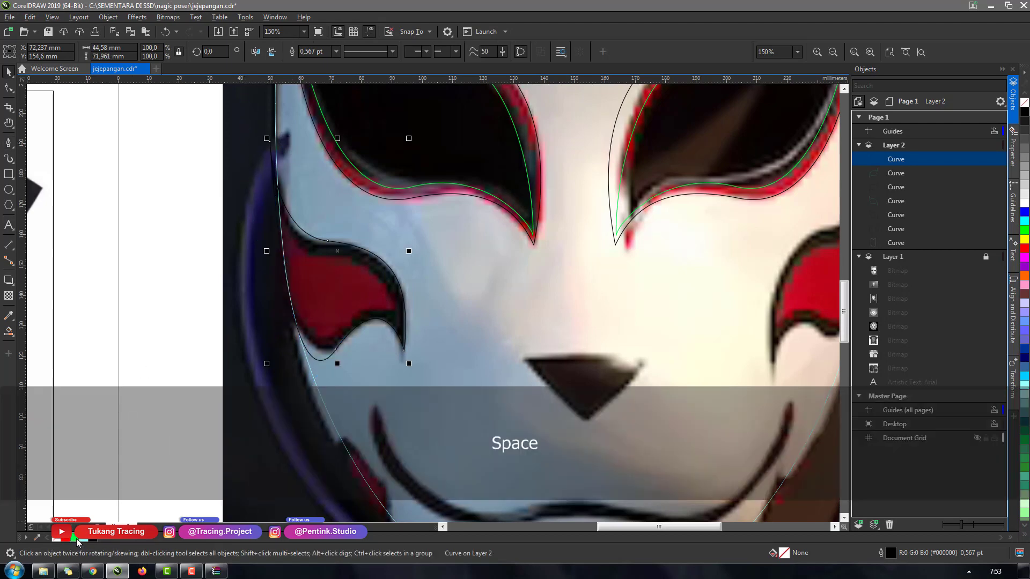
pyautogui.rightClick(76, 538)
# Reshape the green cheek outline so its lower curve hugs the black edge and its outer side bows further beyond the mask
pyautogui.click(9, 88)
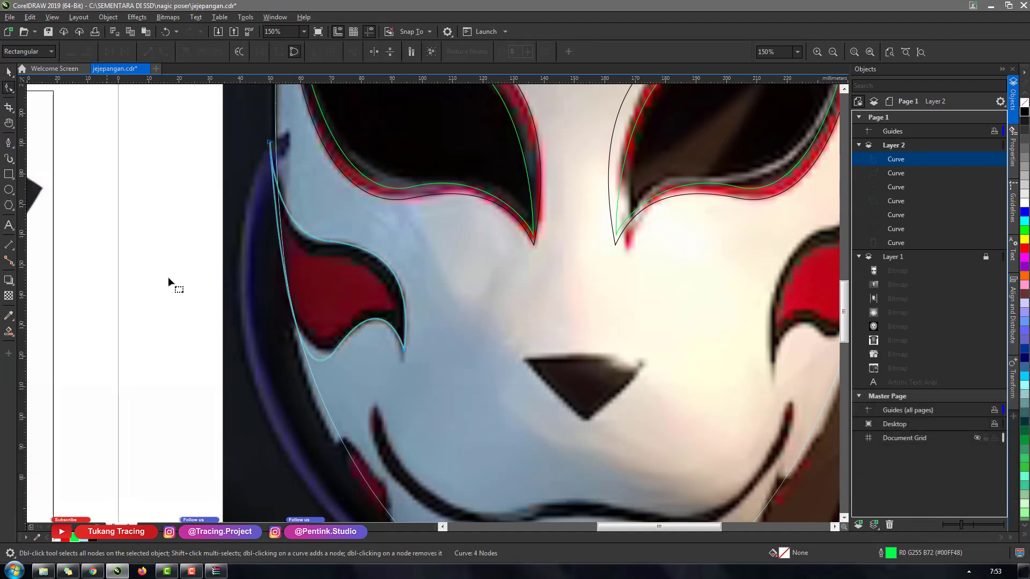
pyautogui.click(336, 349)
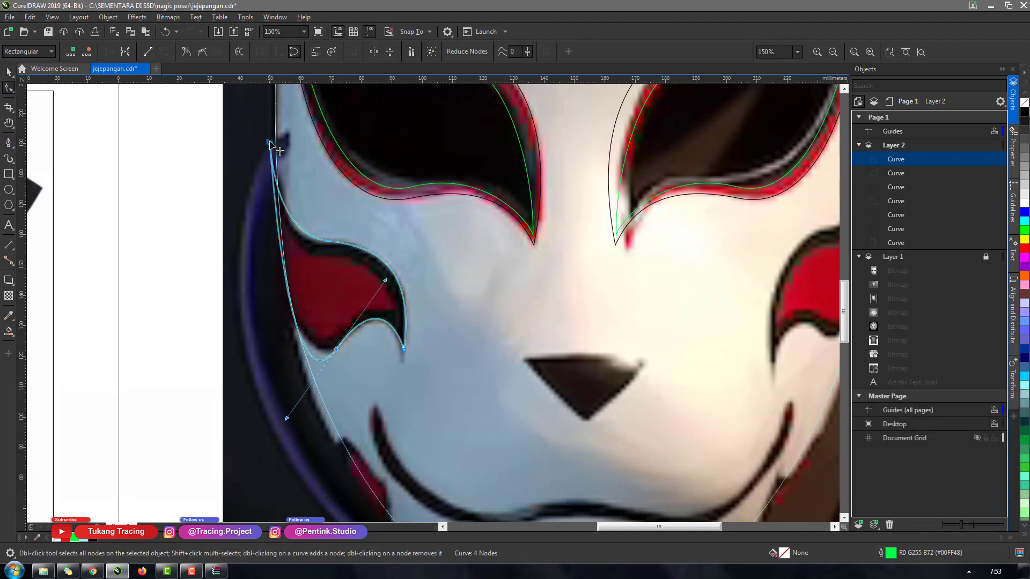
pyautogui.moveTo(273, 170); pyautogui.dragTo(265, 187)
pyautogui.click(336, 347)
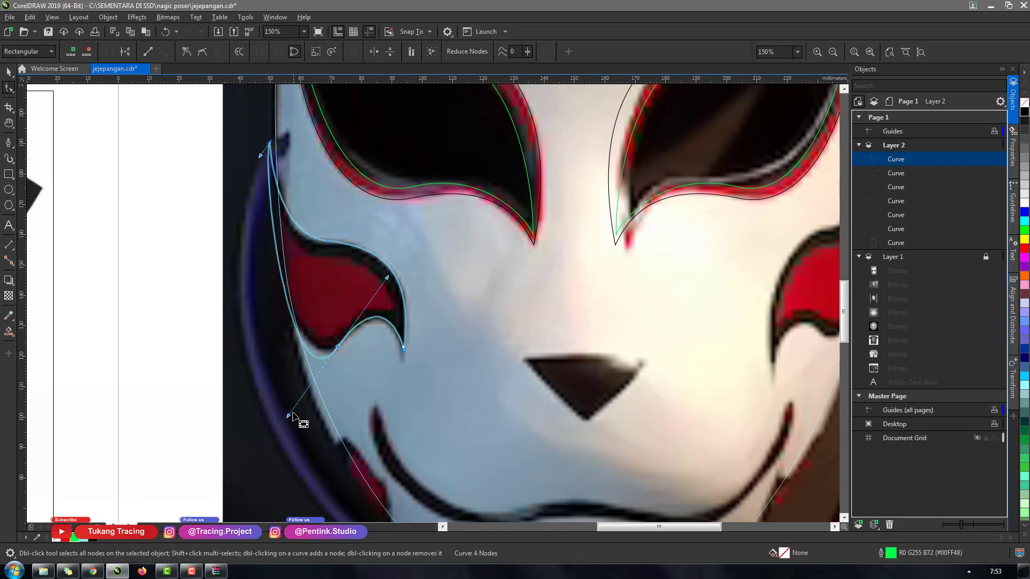
pyautogui.click(336, 346)
pyautogui.moveTo(288, 415); pyautogui.dragTo(297, 403)
pyautogui.hotkey('ctrl', 'z')
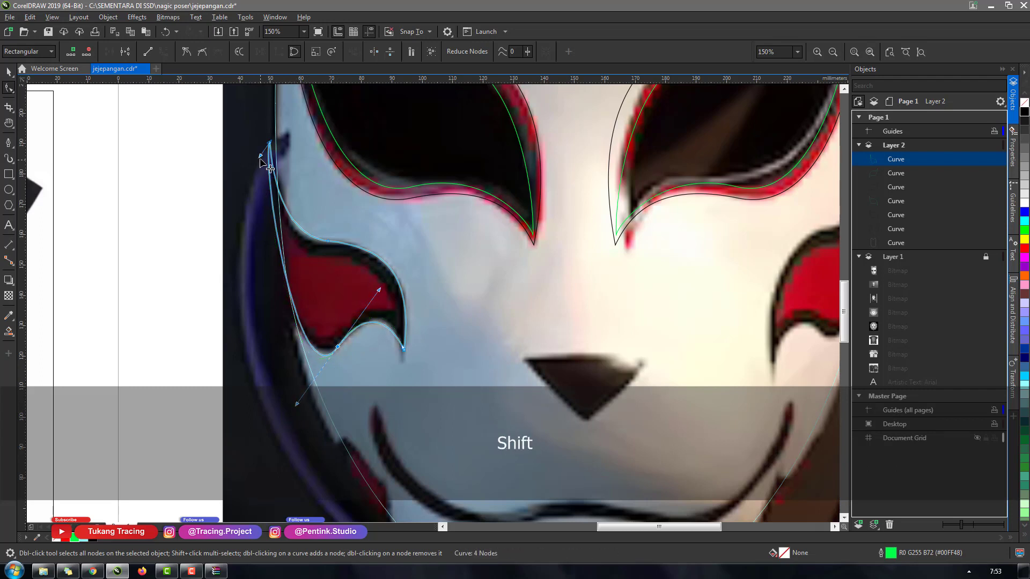
pyautogui.moveTo(261, 156); pyautogui.dragTo(246, 191)
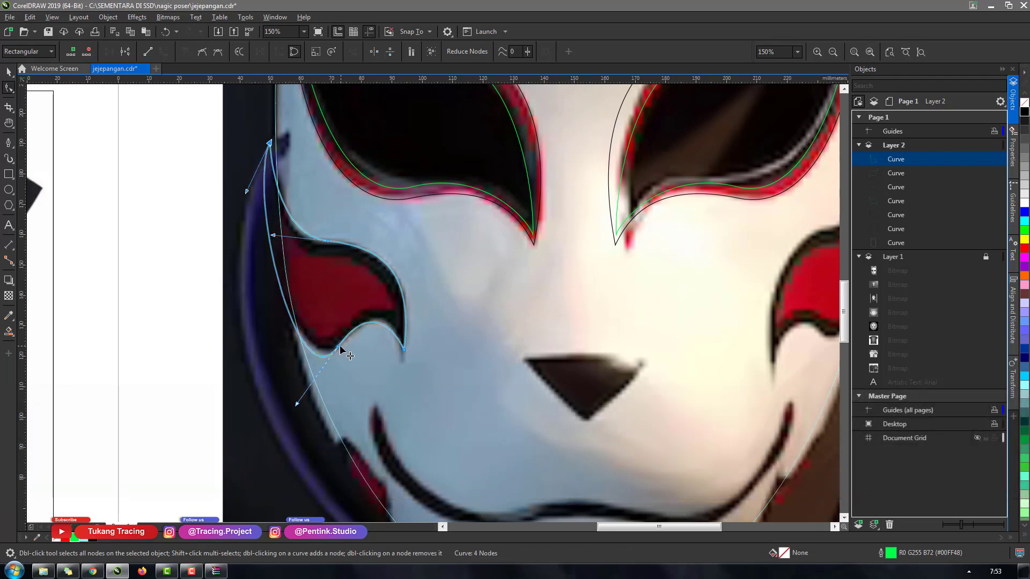
pyautogui.moveTo(340, 348); pyautogui.dragTo(342, 342)
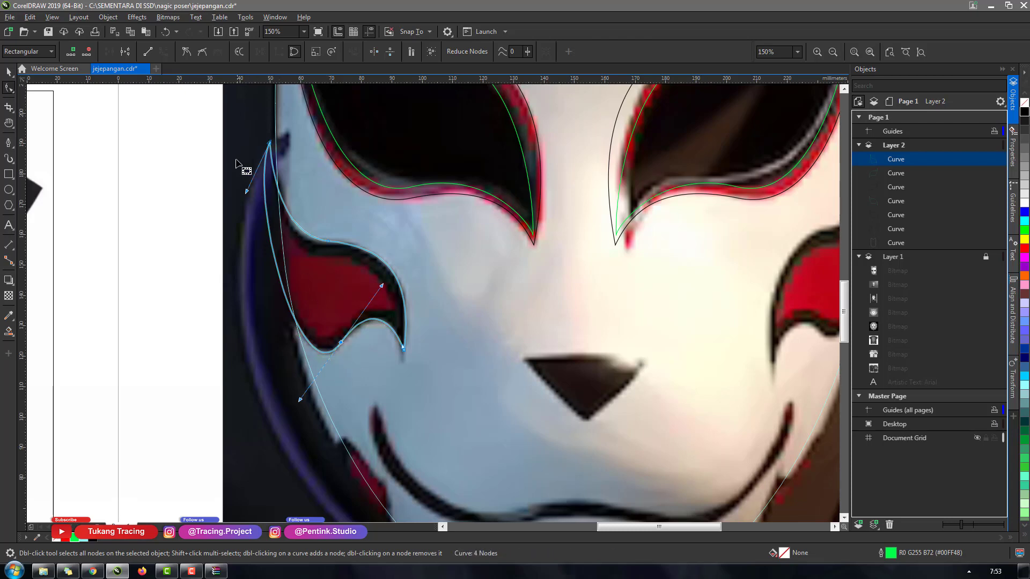
pyautogui.press('space')
pyautogui.click(203, 288)
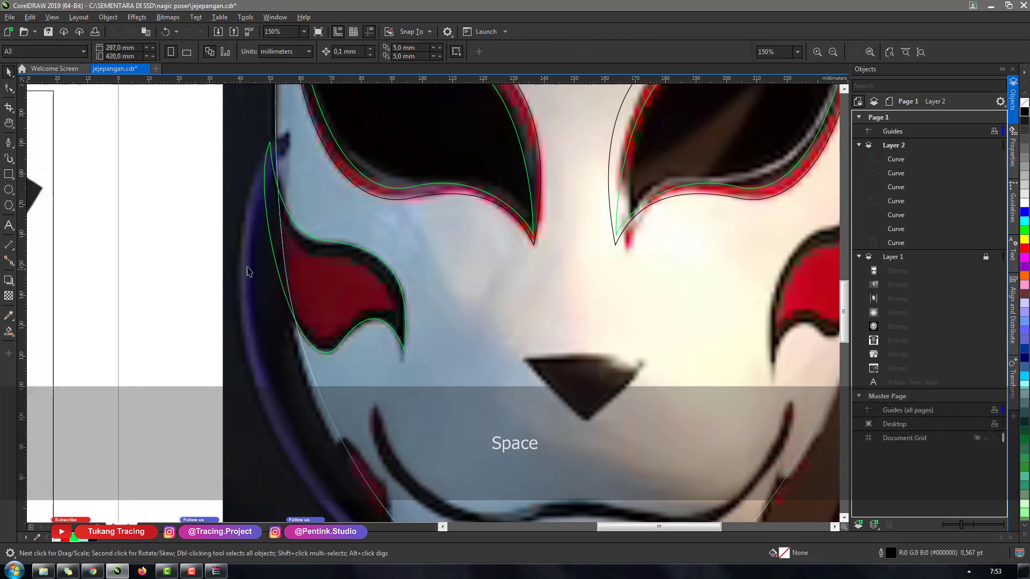
# Trace the red inner area of the left cheek mark as a closed curve about 41 by 50 mm, reaching outside the mask edge
pyautogui.scroll(2, 298, 254)
pyautogui.click(9, 143)
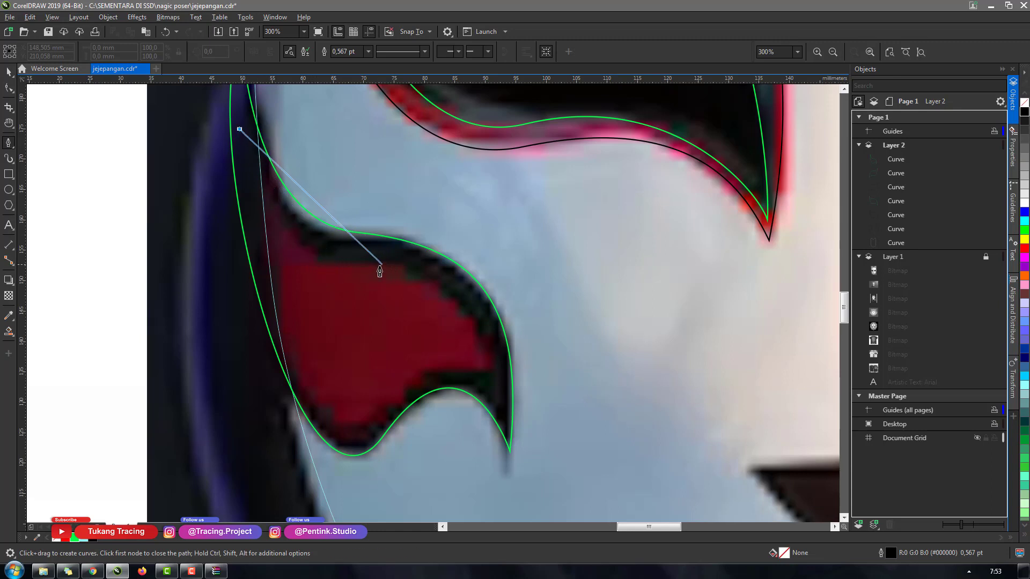
pyautogui.moveTo(363, 265)
pyautogui.mouseDown()
pyautogui.moveTo(466, 289)
pyautogui.moveTo(482, 272)
pyautogui.moveTo(448, 275)
pyautogui.moveTo(457, 292)
pyautogui.moveTo(443, 276)
pyautogui.mouseUp()
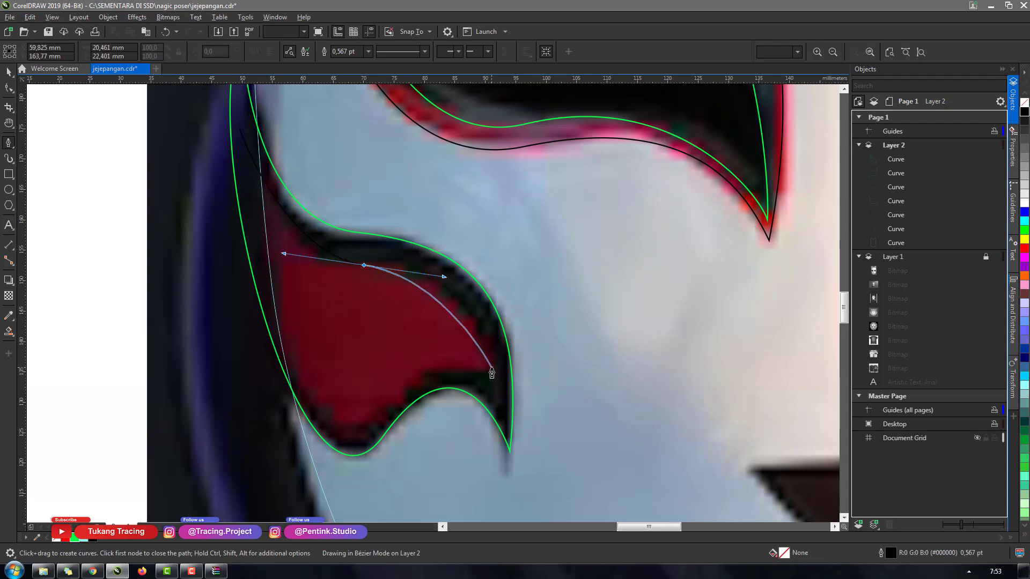
pyautogui.click(490, 369)
pyautogui.moveTo(492, 382); pyautogui.dragTo(494, 420)
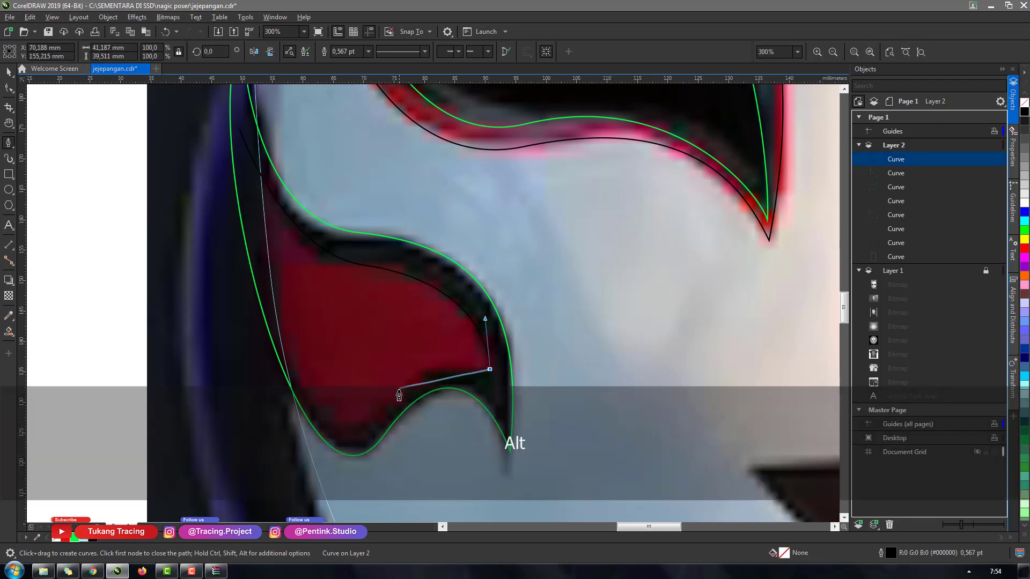
pyautogui.moveTo(379, 418); pyautogui.dragTo(348, 488)
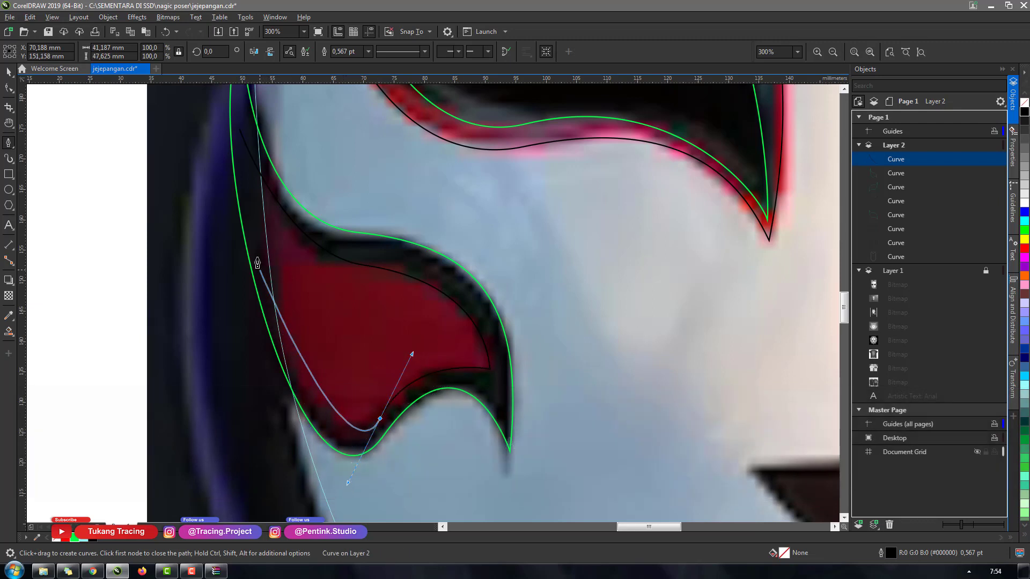
pyautogui.moveTo(240, 129); pyautogui.dragTo(251, 330)
pyautogui.press('space')
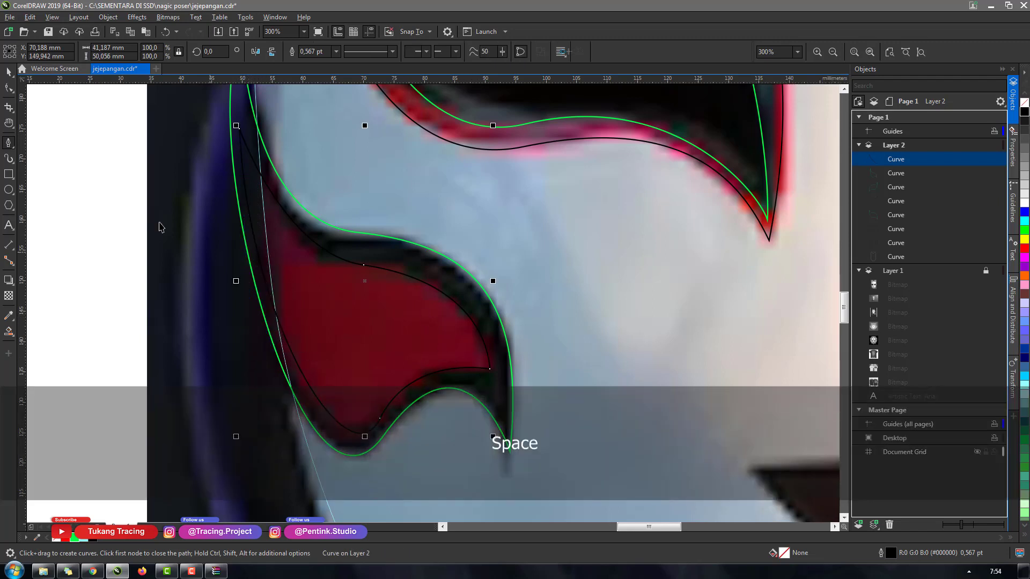
# Refine the inner cheek curve by lowering its inner tip slightly and adjusting the bottom node and handles to follow the red area
pyautogui.click(8, 93)
pyautogui.moveTo(489, 368); pyautogui.dragTo(491, 378)
pyautogui.moveTo(413, 354); pyautogui.dragTo(415, 348)
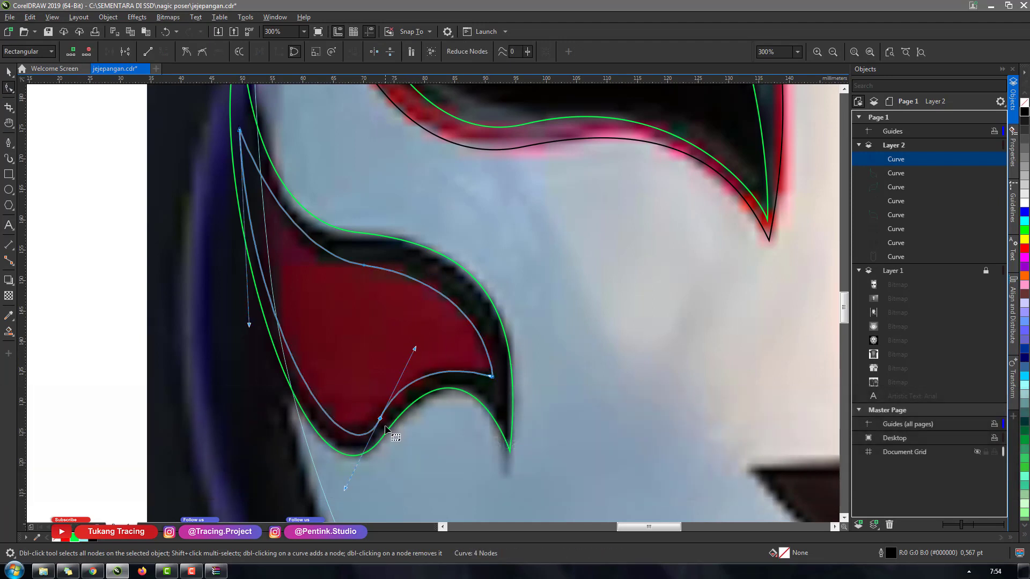
pyautogui.moveTo(380, 417); pyautogui.dragTo(381, 416)
pyautogui.click(493, 376)
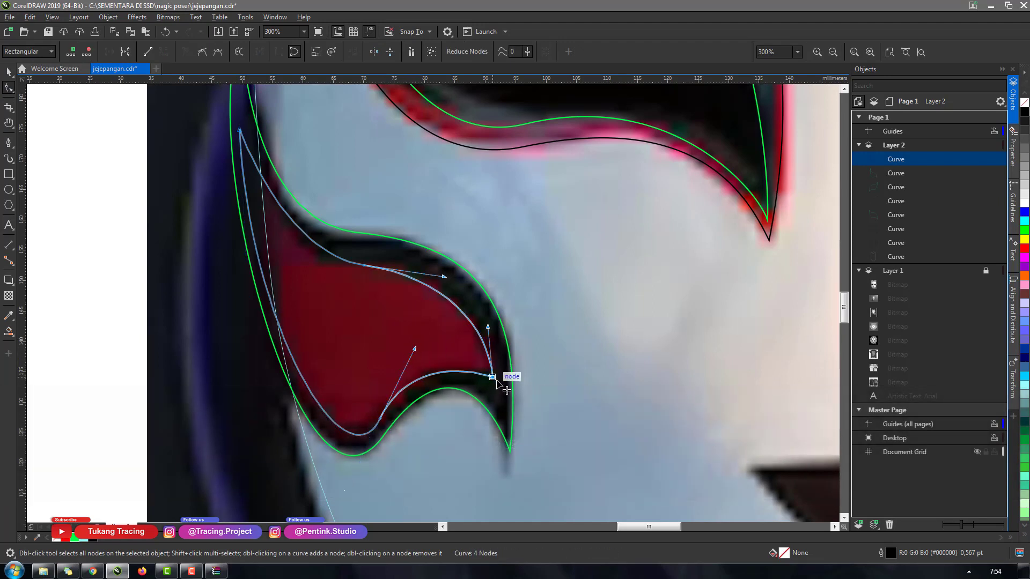
pyautogui.moveTo(489, 331); pyautogui.dragTo(465, 293)
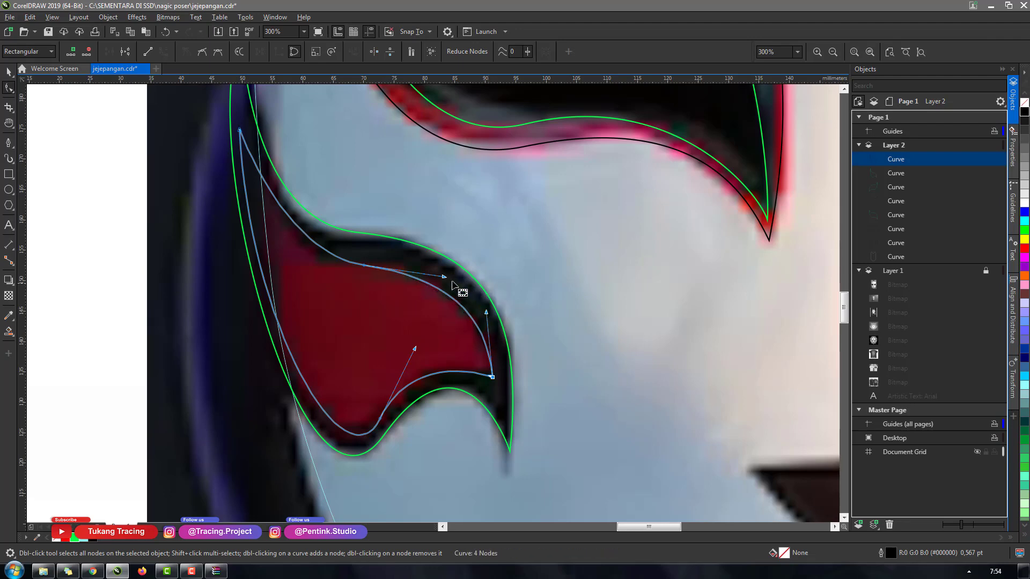
pyautogui.press('space')
# Intersect the outer left cheek outline with the mask outline and delete the original curve that extends past the mask edge
pyautogui.scroll(-4, 331, 269)
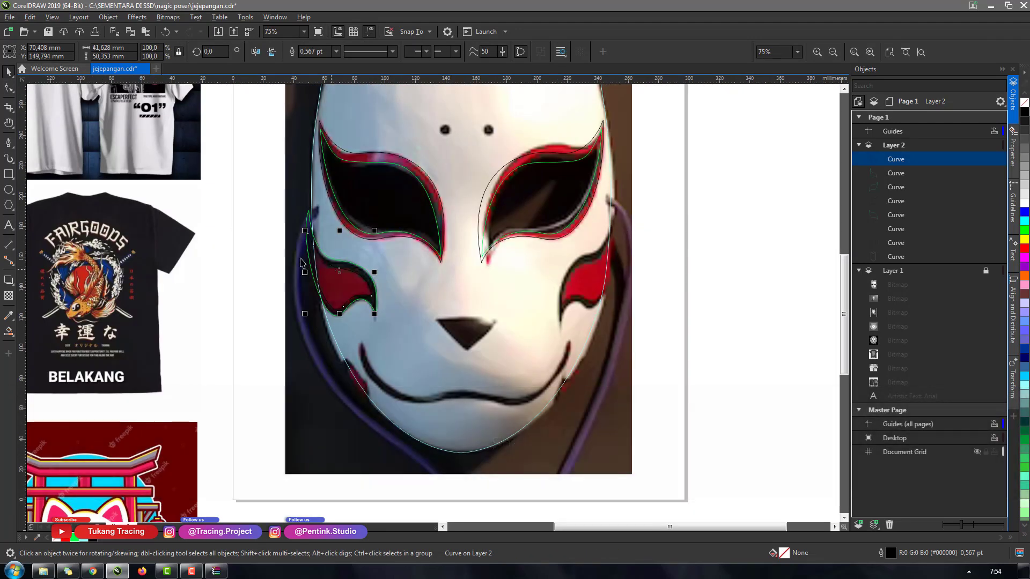
pyautogui.moveTo(271, 187); pyautogui.dragTo(294, 224)
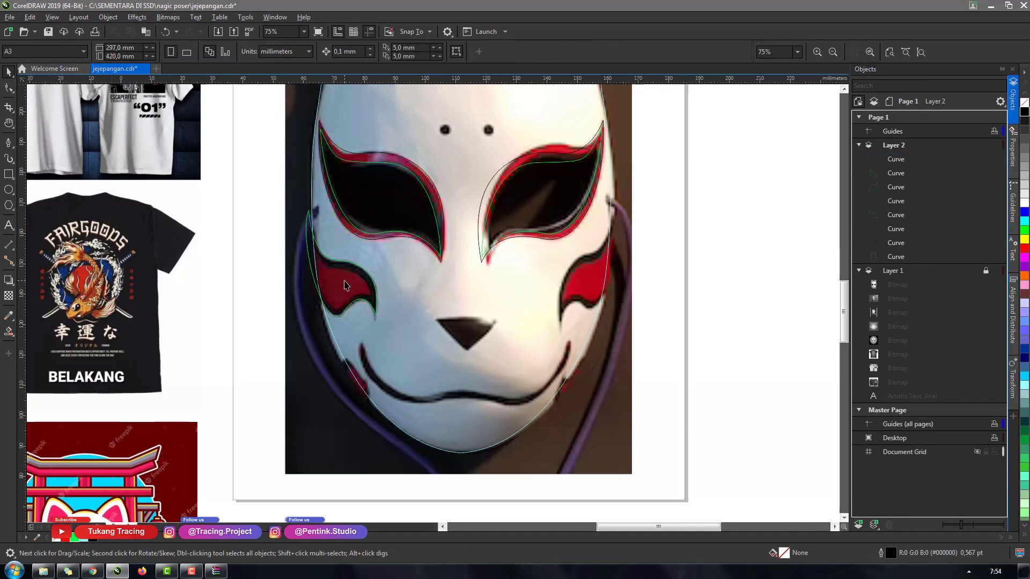
pyautogui.scroll(2, 344, 285)
pyautogui.moveTo(272, 172); pyautogui.dragTo(198, 211)
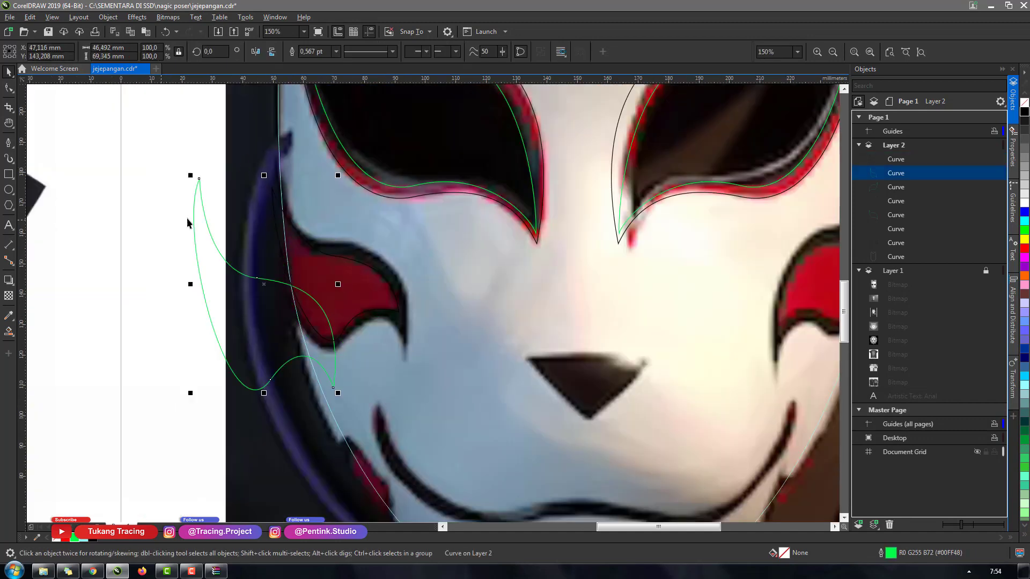
pyautogui.hotkey('ctrl', 'z')
pyautogui.keyDown('shift'); pyautogui.click(317, 181); pyautogui.keyUp('shift')
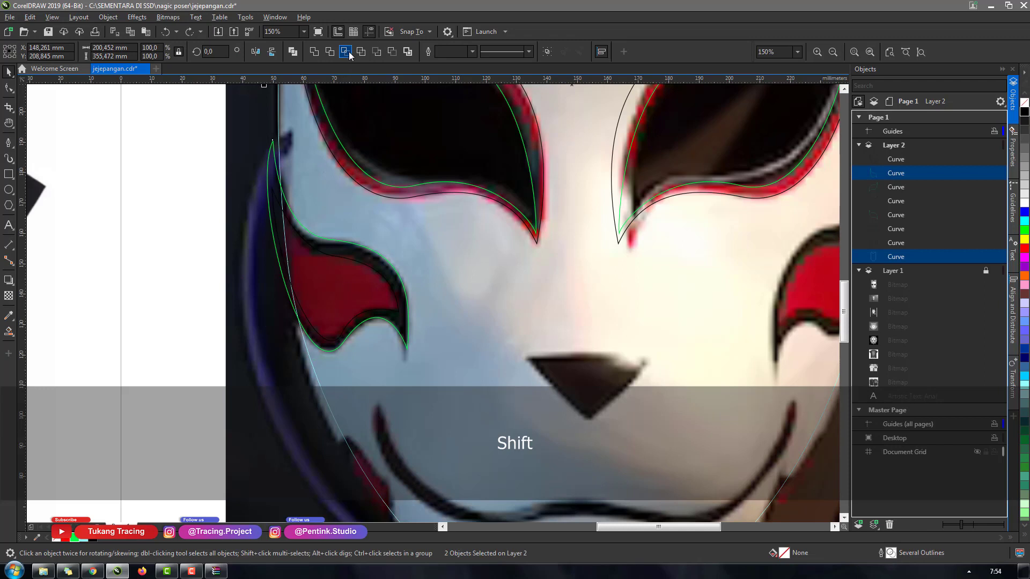
pyautogui.click(348, 52)
pyautogui.press('Delete')
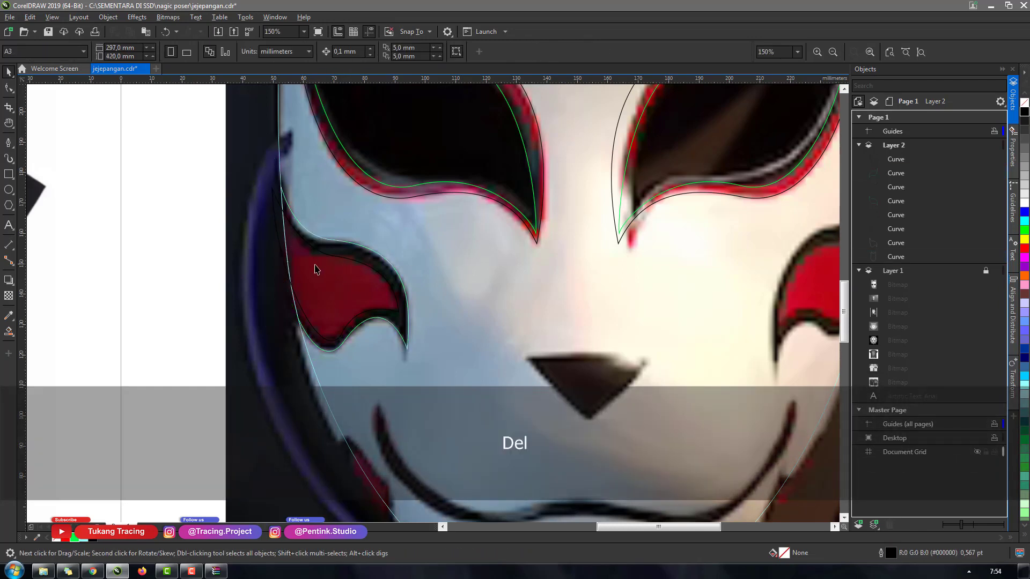
# Intersect the inner left cheek curve with the trimmed outer cheek shape and delete the original inner curve
pyautogui.hotkey('ctrl', 'z')
pyautogui.keyDown('shift'); pyautogui.click(404, 304); pyautogui.keyUp('shift')
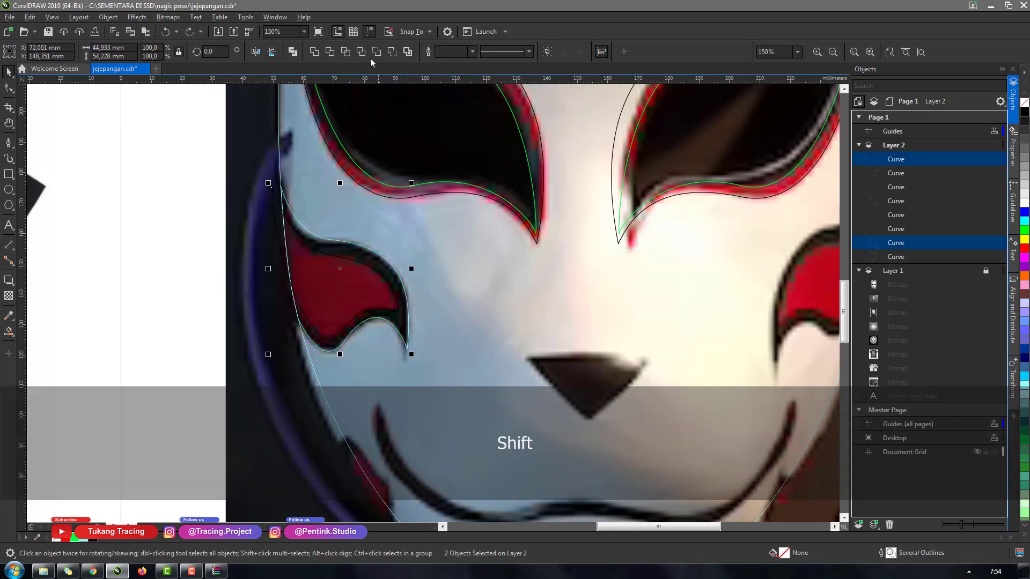
pyautogui.click(349, 52)
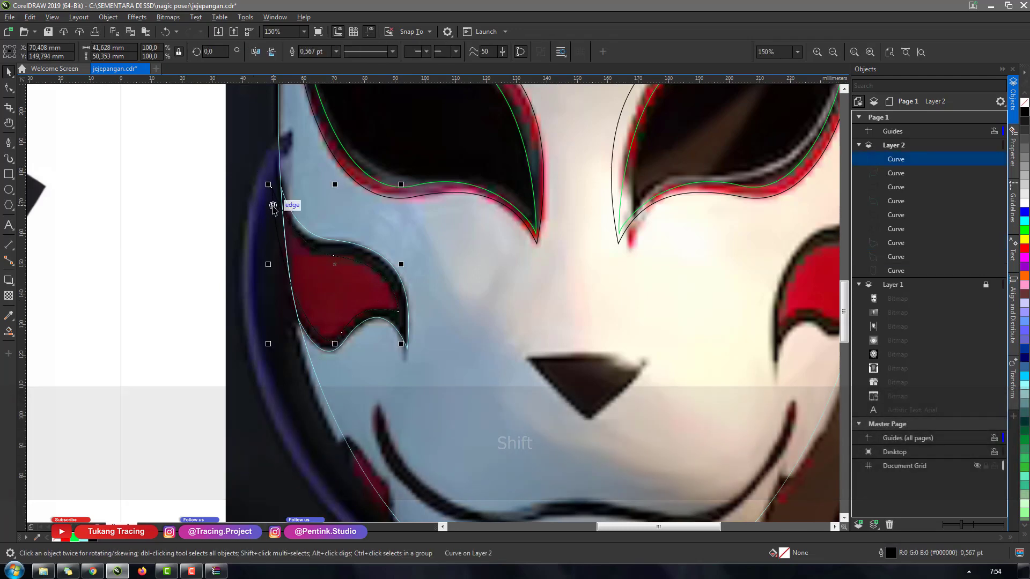
pyautogui.press('Delete')
pyautogui.scroll(-2, 272, 209)
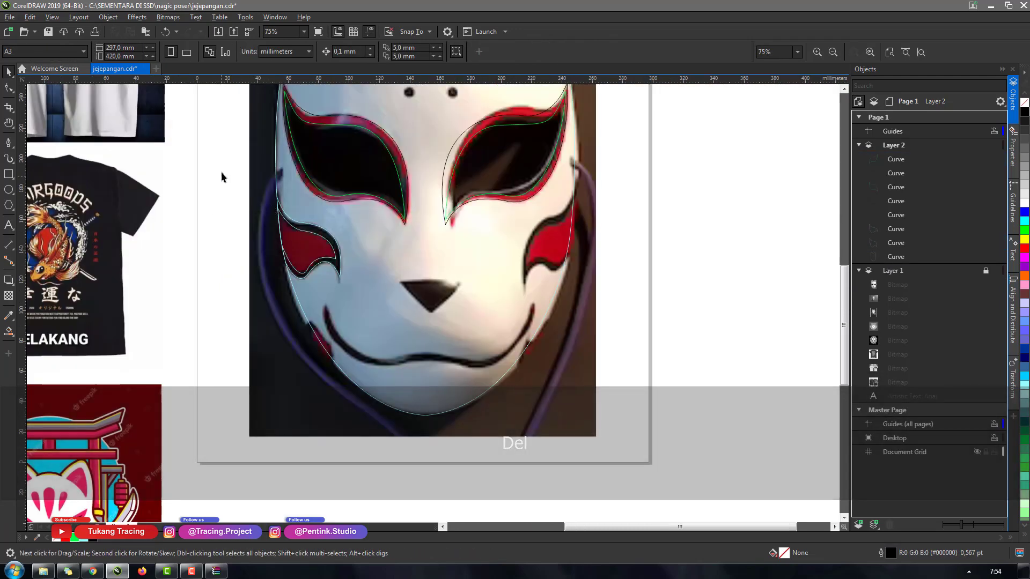
# Duplicate both trimmed left cheek shapes, mirror the copies horizontally and place them over the right cheek against the mask edge
pyautogui.hotkey('ctrl', 'z')
pyautogui.hotkey('ctrl', 'v')
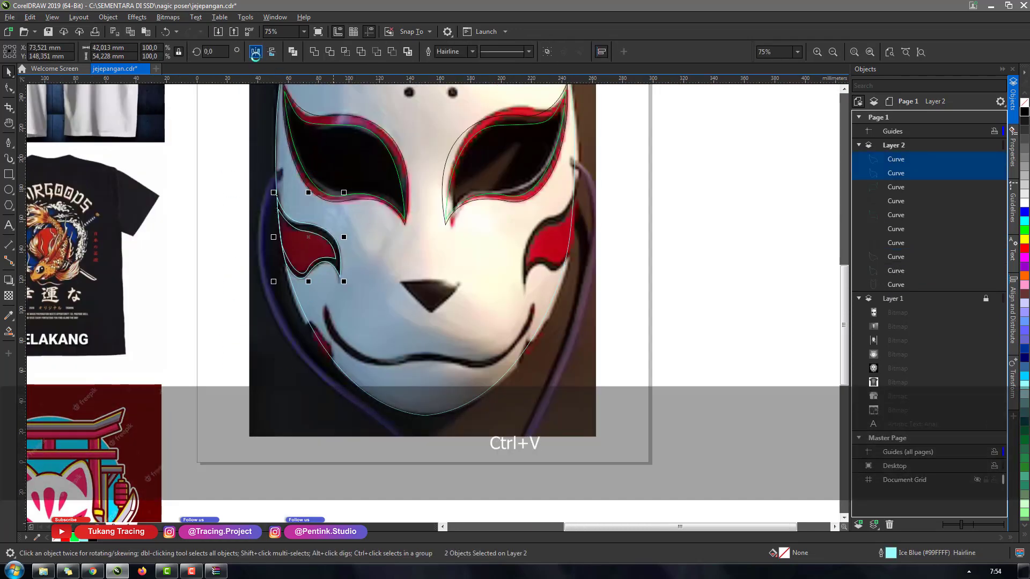
pyautogui.click(255, 52)
pyautogui.moveTo(339, 214); pyautogui.dragTo(572, 212)
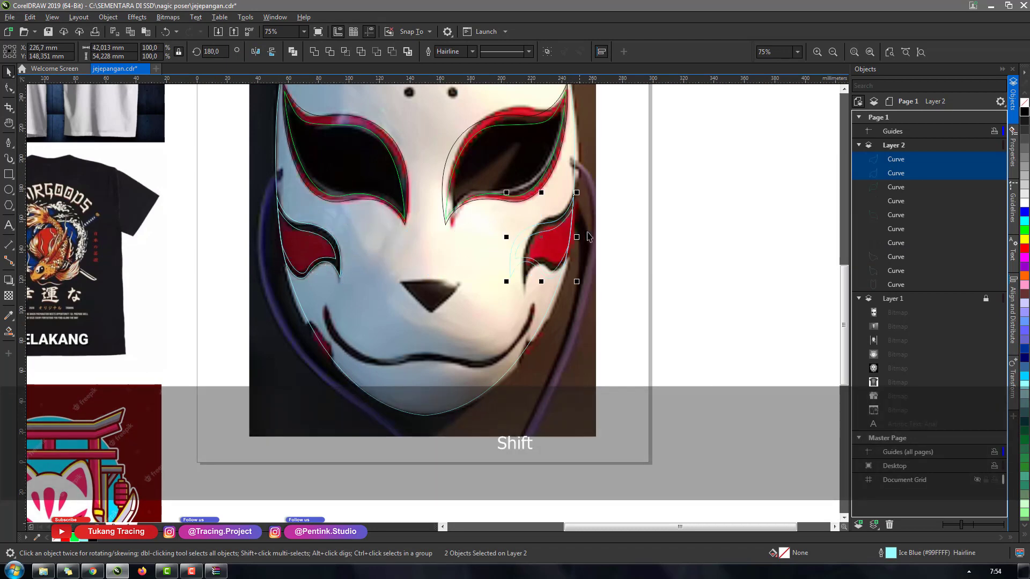
pyautogui.click(648, 292)
pyautogui.click(191, 572)
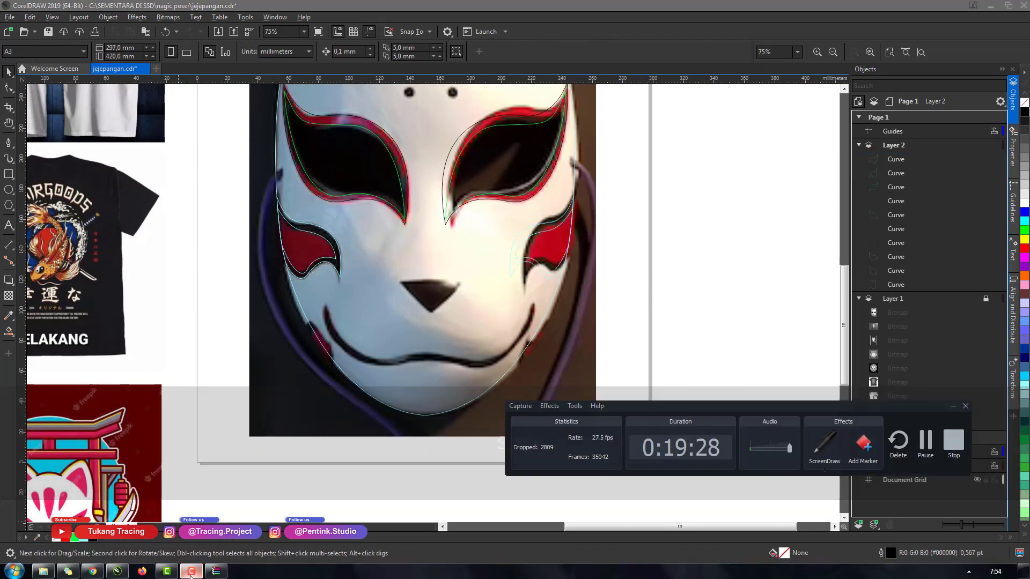
pyautogui.click(191, 575)
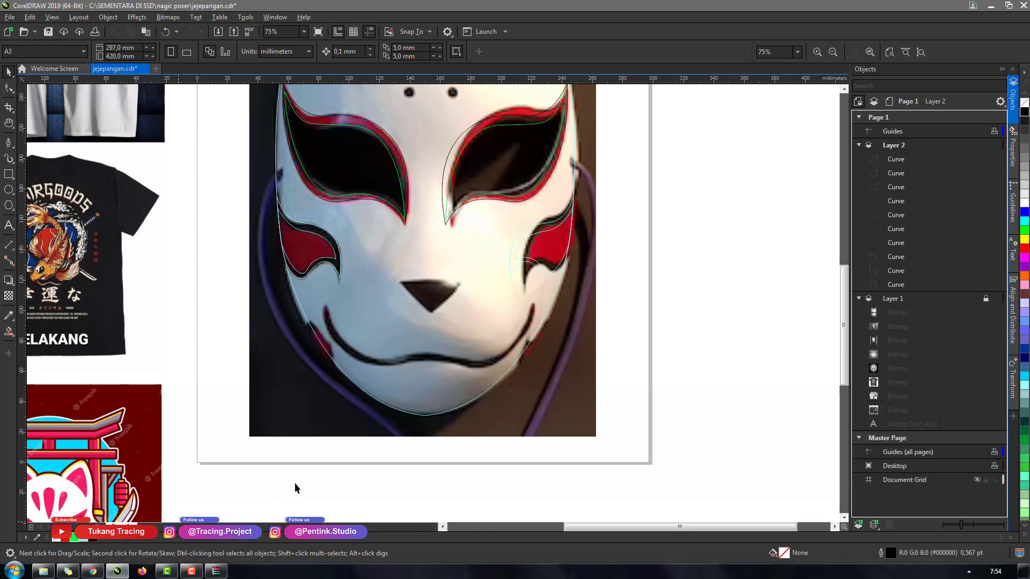
pyautogui.scroll(-2, 487, 244)
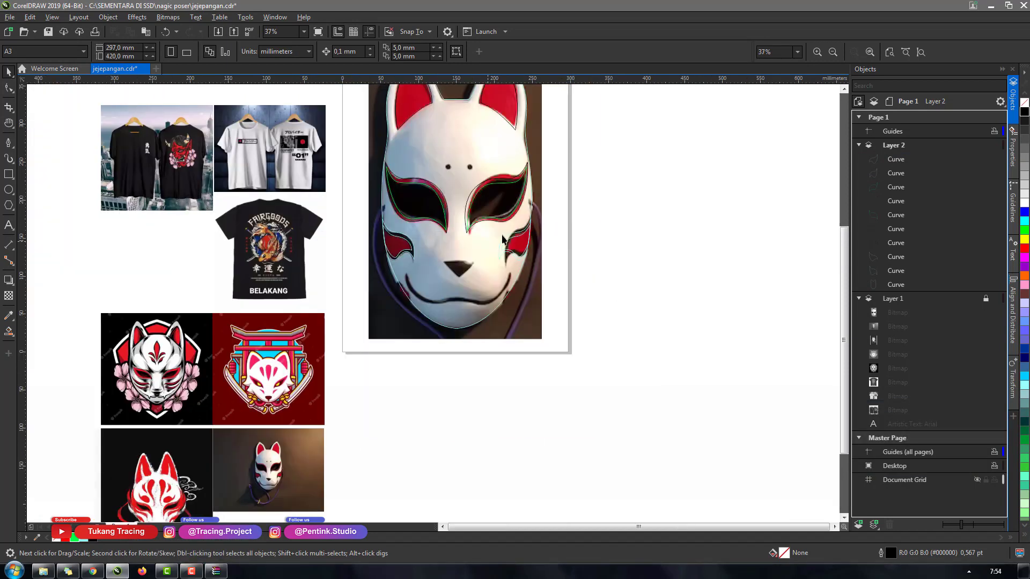
pyautogui.scroll(2, 498, 240)
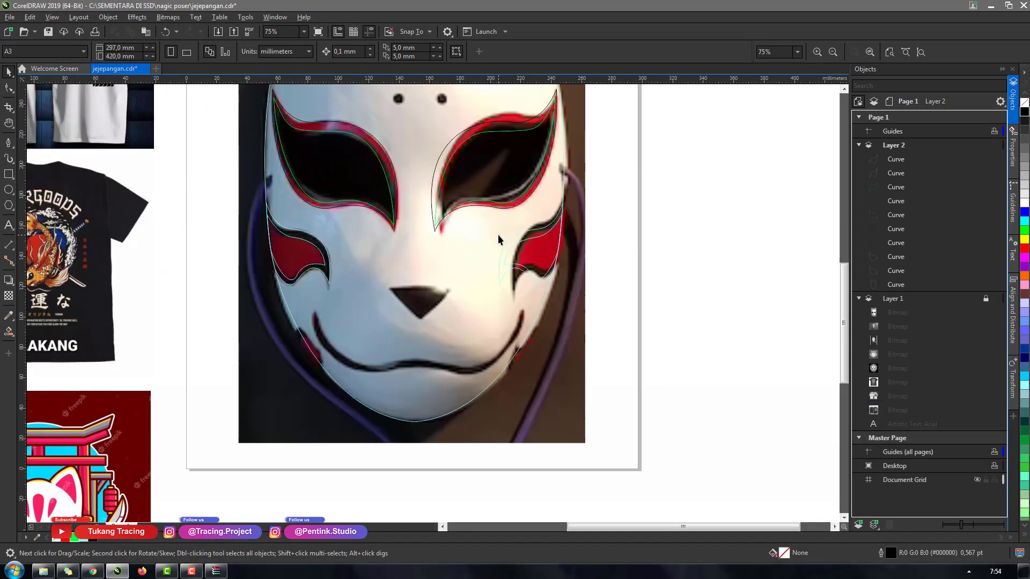
pyautogui.press('h')
pyautogui.moveTo(431, 300); pyautogui.dragTo(400, 318)
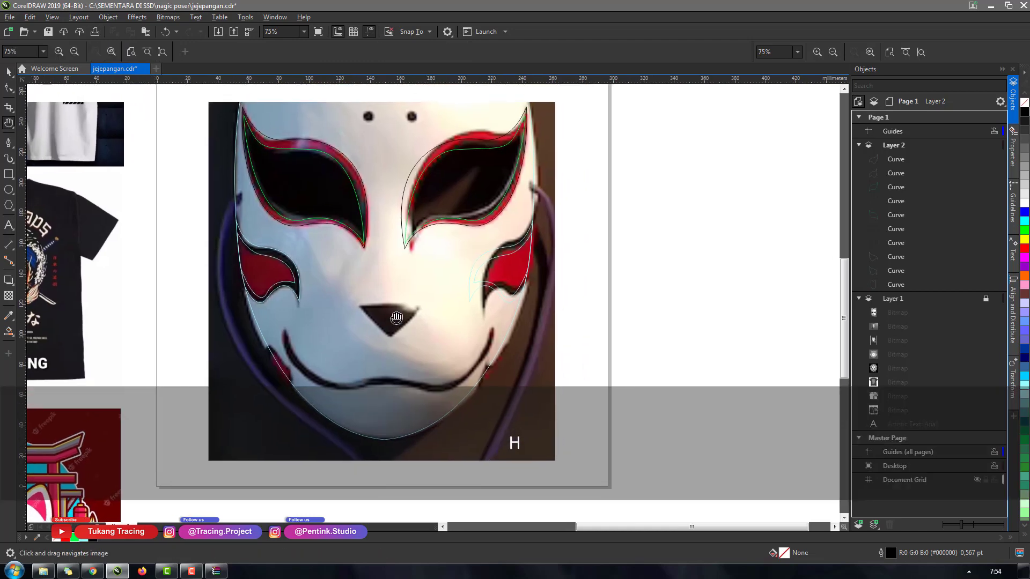
pyautogui.press('space')
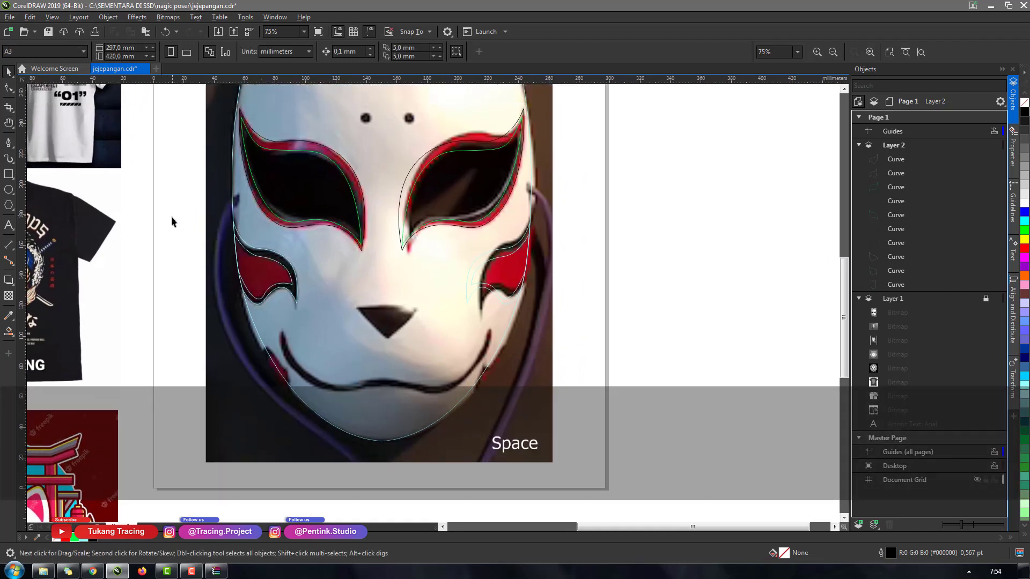
pyautogui.moveTo(173, 197); pyautogui.dragTo(338, 317)
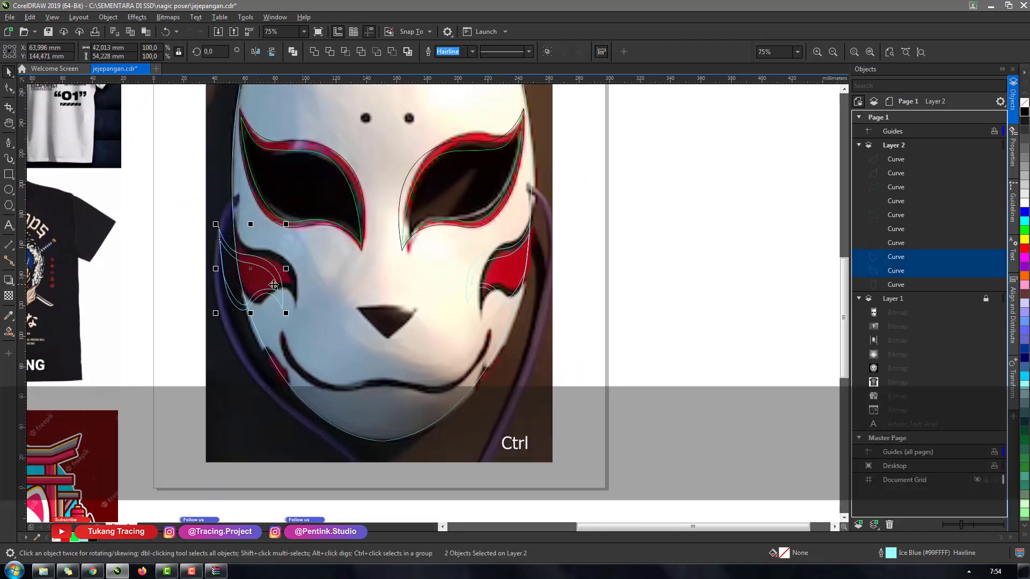
pyautogui.hotkey('ctrl', 'z')
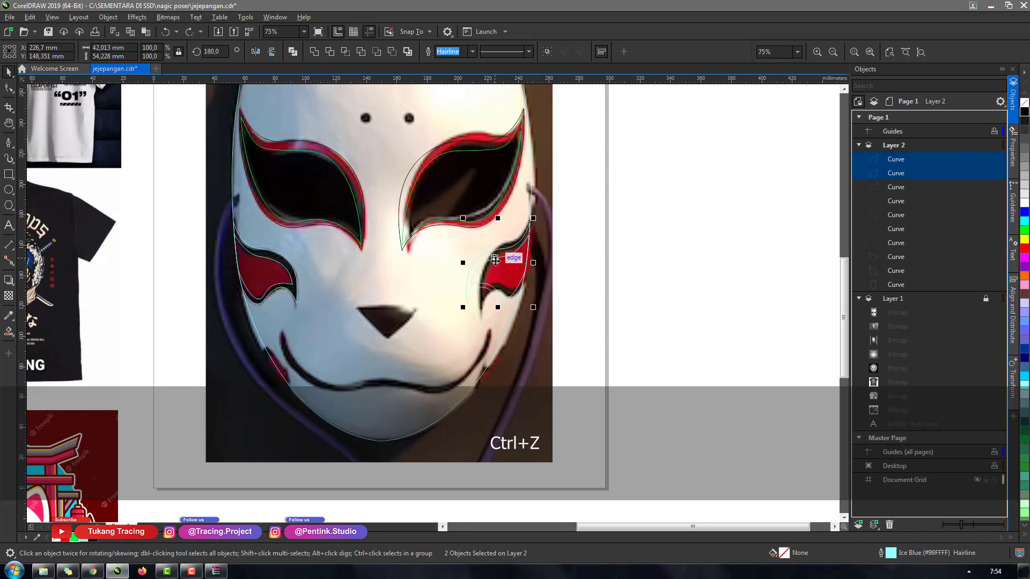
pyautogui.click(578, 284)
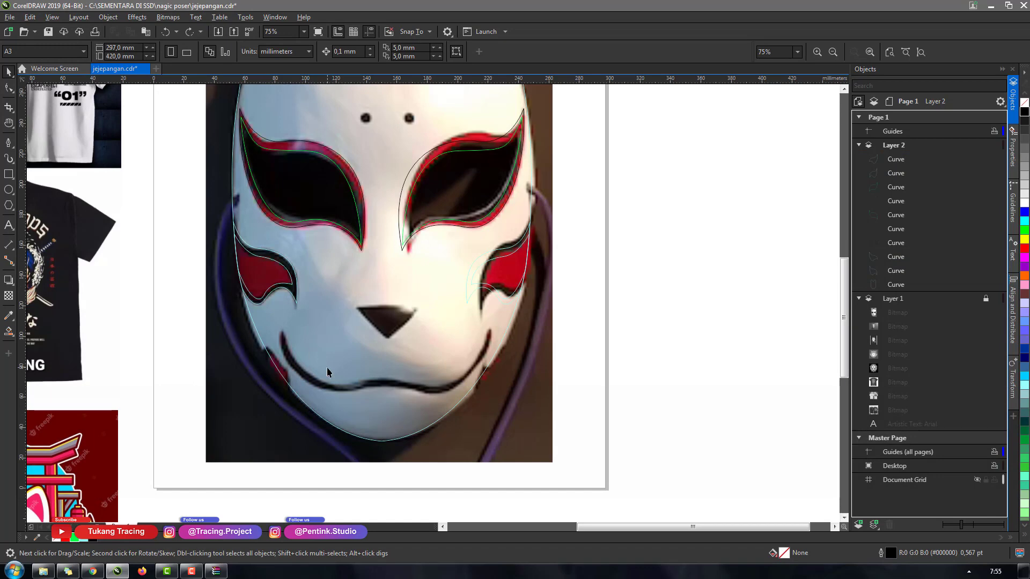
# Trace the left half of the black mouth line along its upper and lower edges as a curve about 69 by 40 mm
pyautogui.scroll(2, 326, 368)
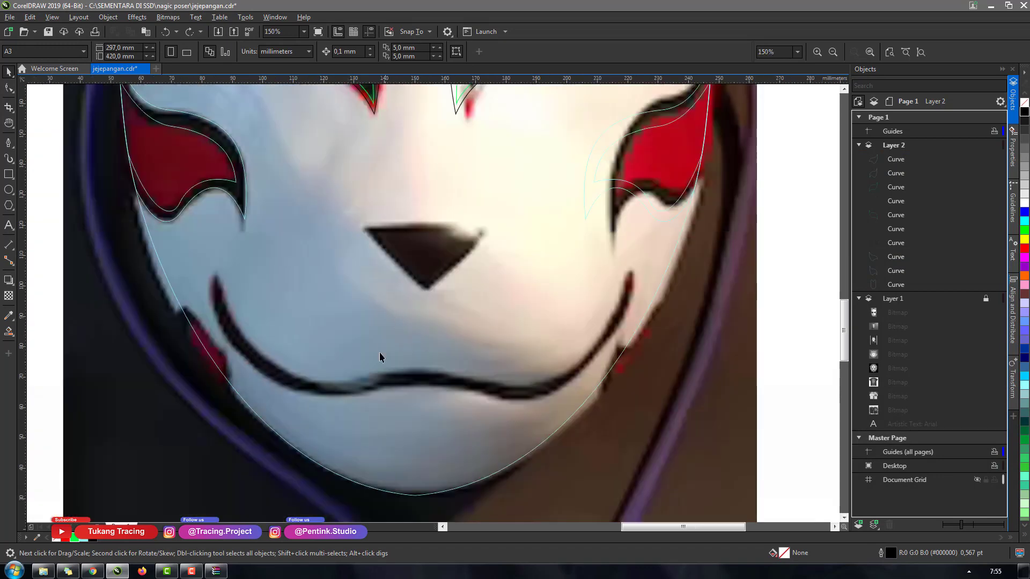
pyautogui.click(10, 142)
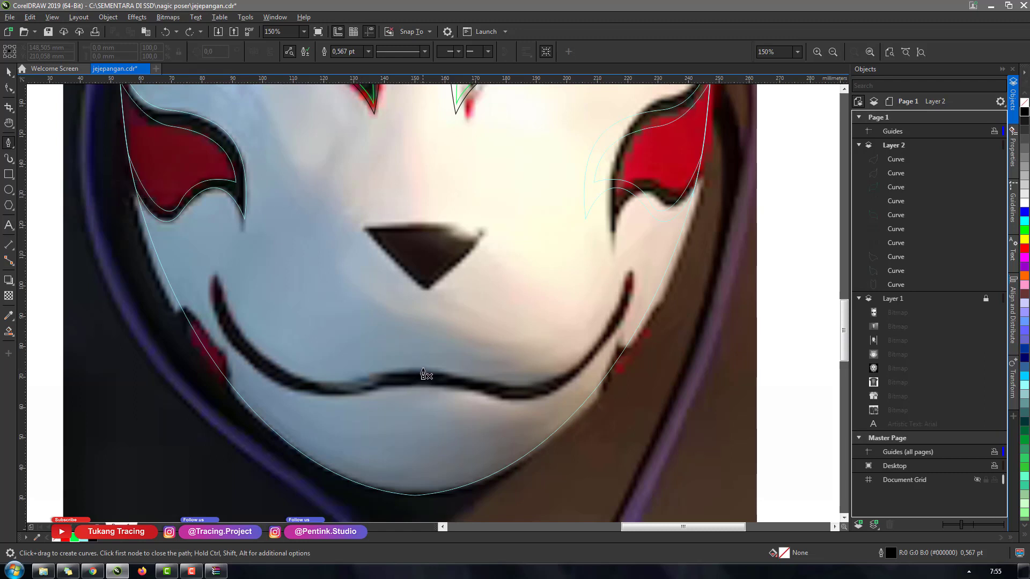
pyautogui.moveTo(269, 366); pyautogui.dragTo(235, 328)
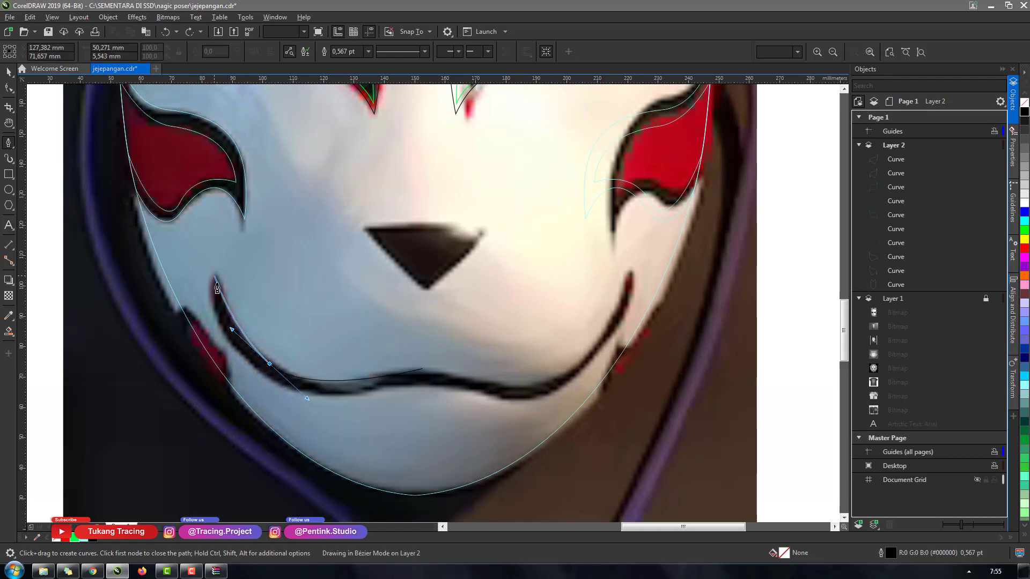
pyautogui.click(215, 273)
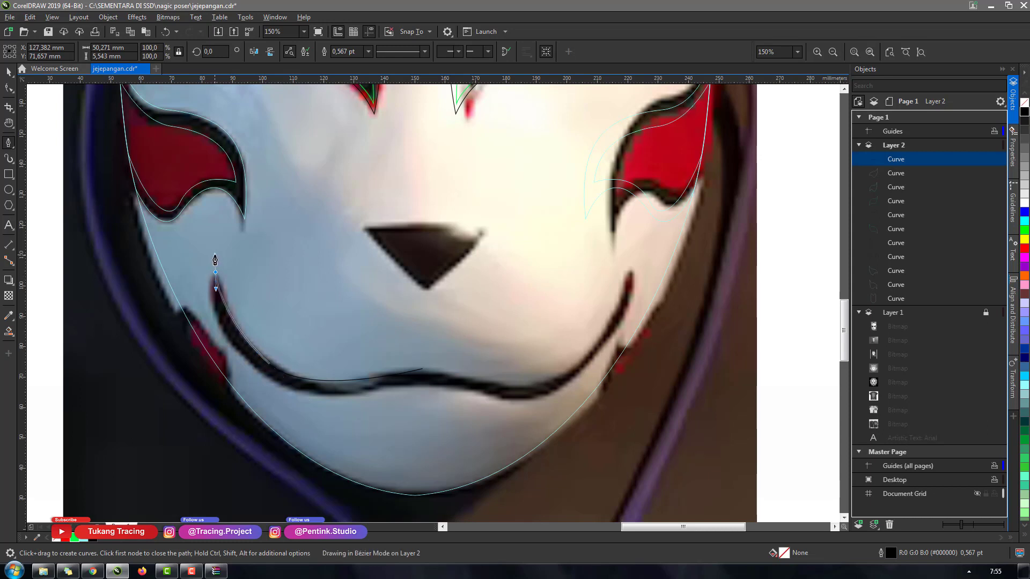
pyautogui.moveTo(215, 260); pyautogui.dragTo(215, 256)
pyautogui.press('alt')
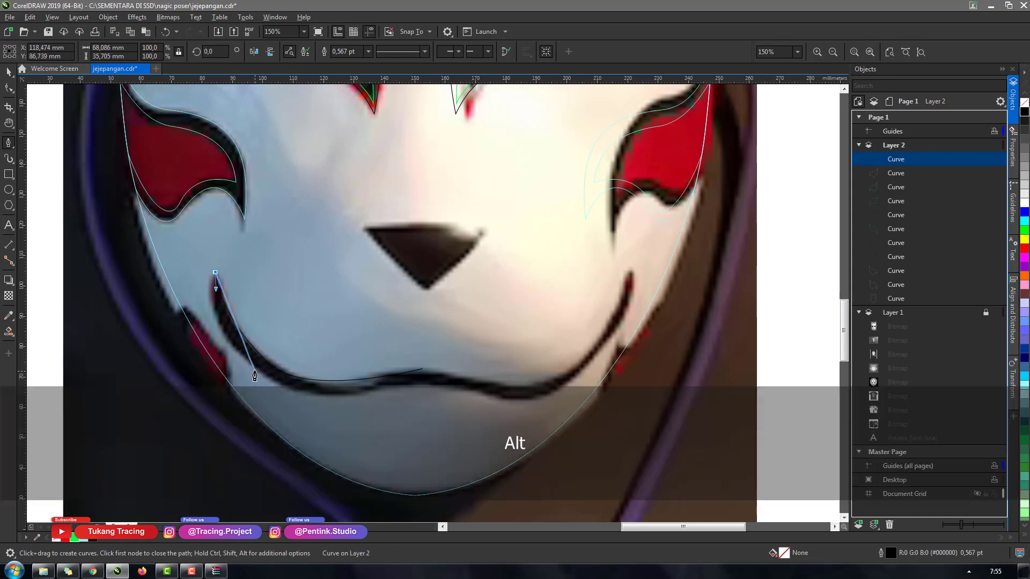
pyautogui.moveTo(255, 370); pyautogui.dragTo(313, 410)
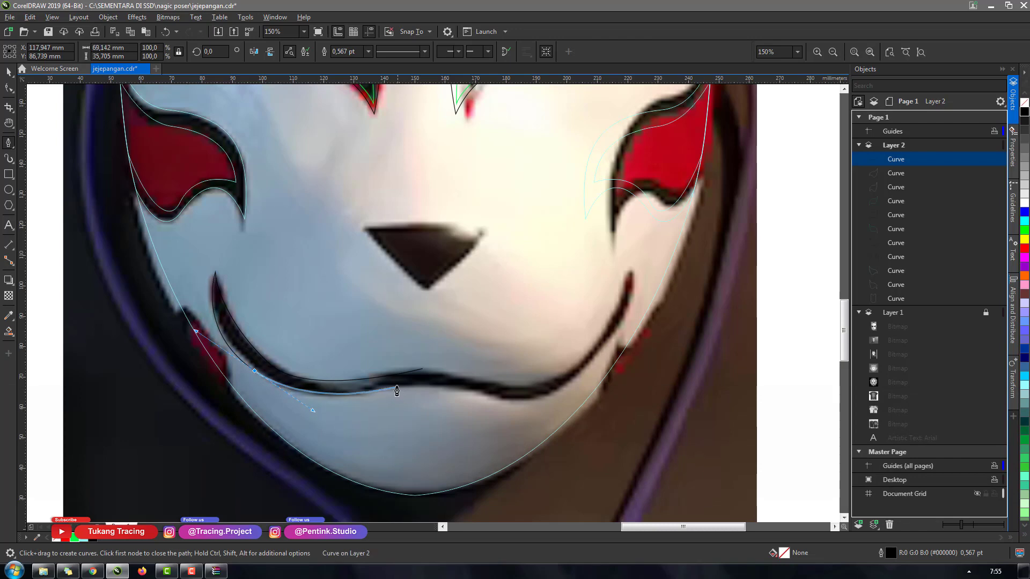
pyautogui.moveTo(384, 391); pyautogui.dragTo(431, 391)
# Shift the bend node on the mouth curve's upper edge slightly toward the center to follow the black line
pyautogui.press('shift')
pyautogui.press('shift')
pyautogui.press('space')
pyautogui.press('a')
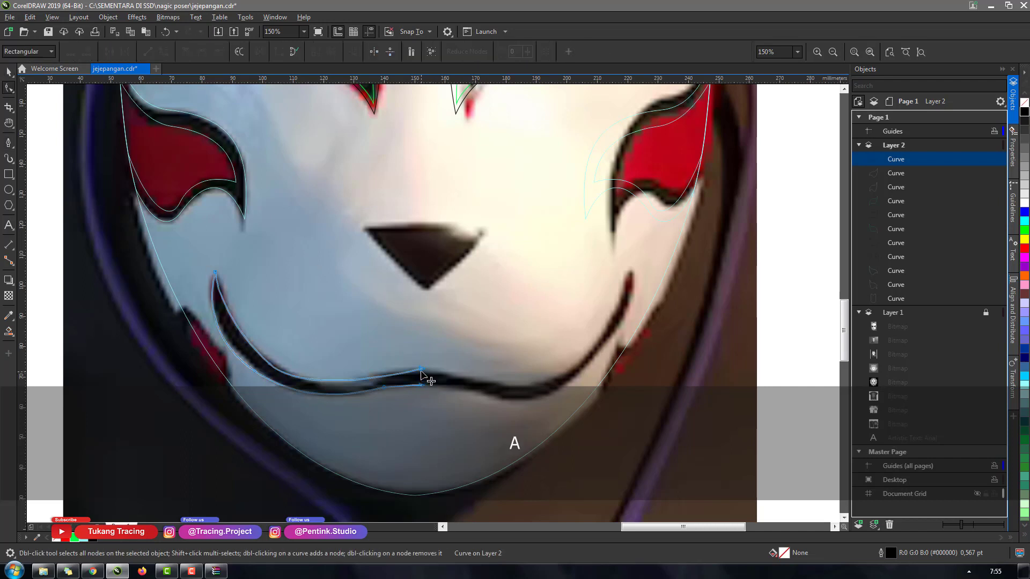
pyautogui.click(308, 399)
pyautogui.moveTo(312, 402); pyautogui.dragTo(319, 401)
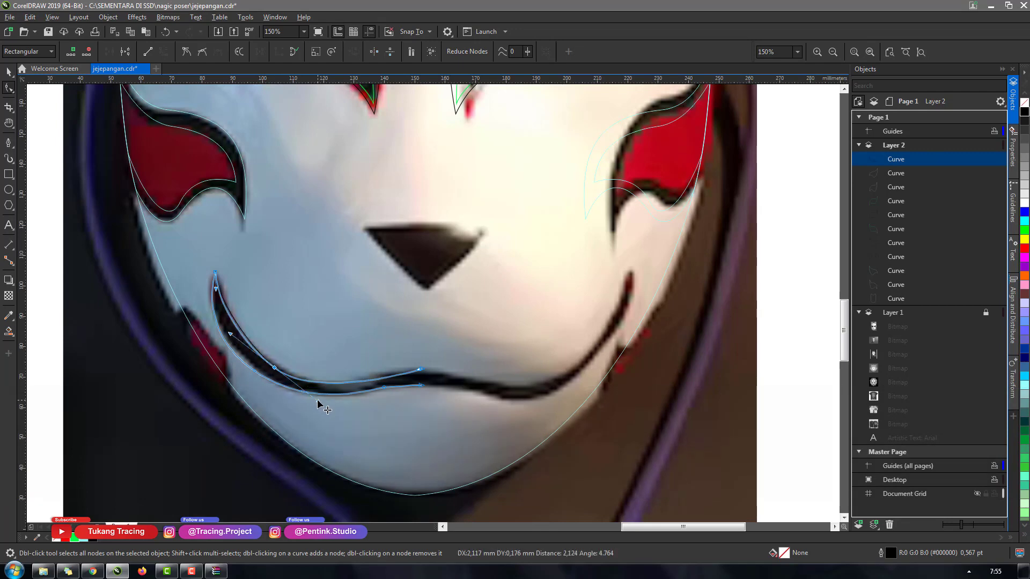
pyautogui.press('space')
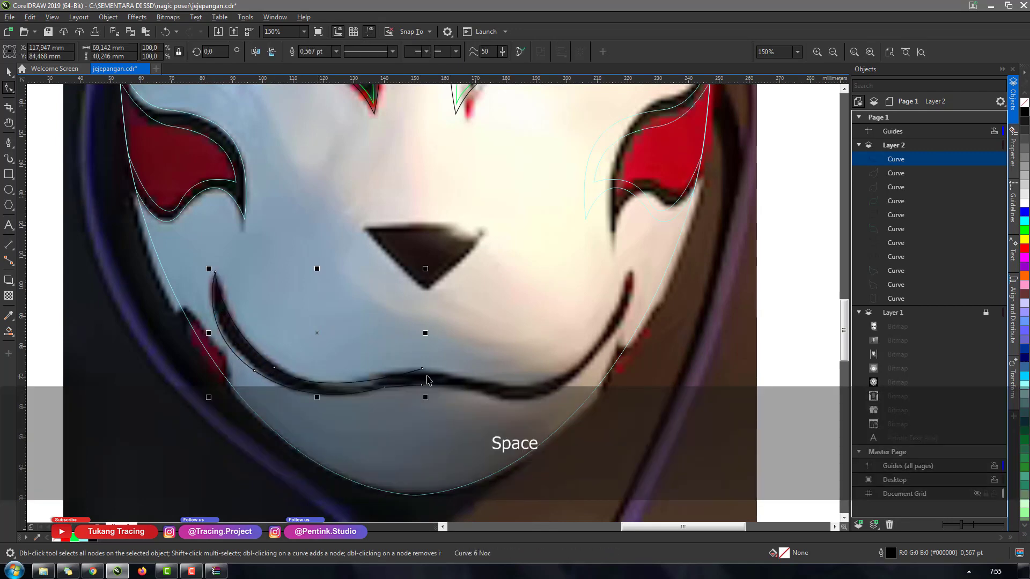
# Add a node to the mouth curve's upper edge near the center and adjust nodes and handles to smooth that edge
pyautogui.press('a')
pyautogui.doubleClick(395, 378)
pyautogui.moveTo(395, 375); pyautogui.dragTo(384, 373)
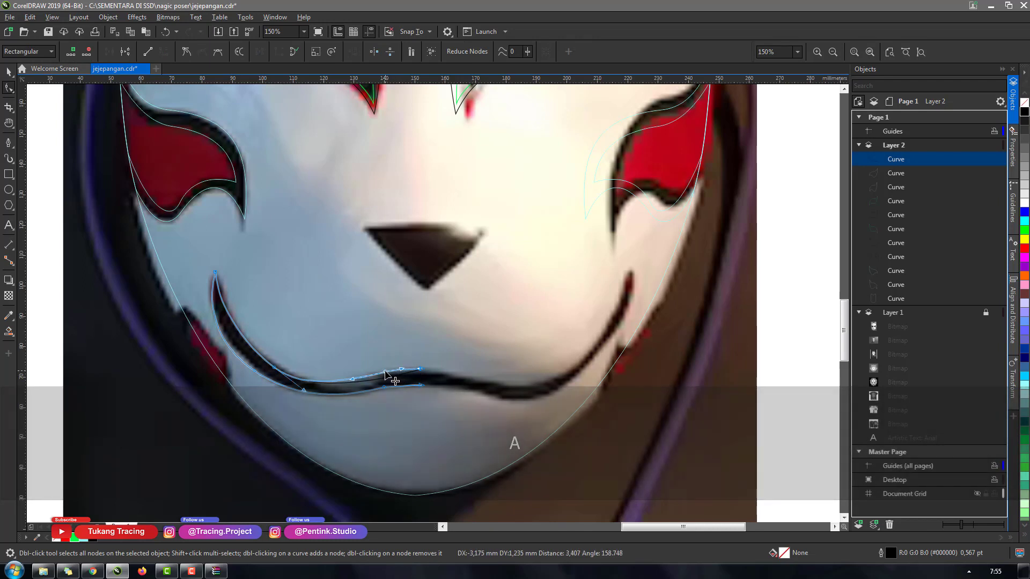
pyautogui.moveTo(302, 390); pyautogui.dragTo(323, 395)
pyautogui.press('space')
pyautogui.press('a')
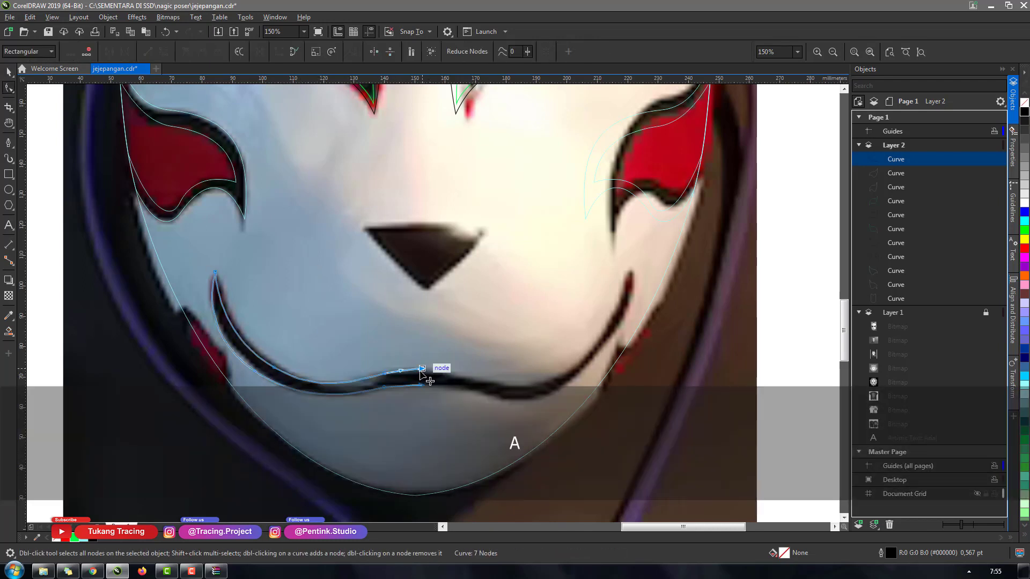
pyautogui.click(422, 369)
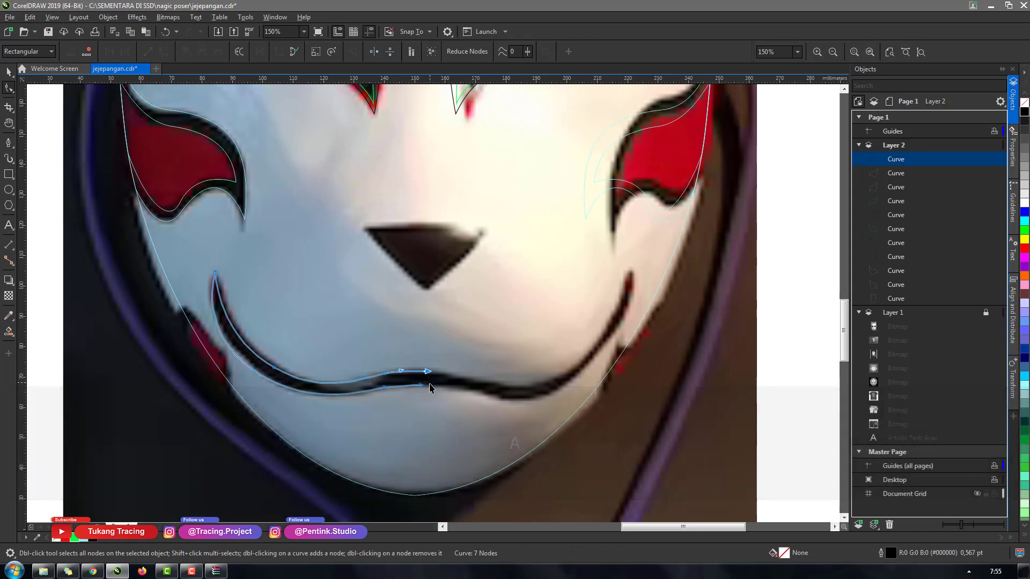
# Set the outline colour of the traced half-mouth curve to green (#00FF48)
pyautogui.press('space')
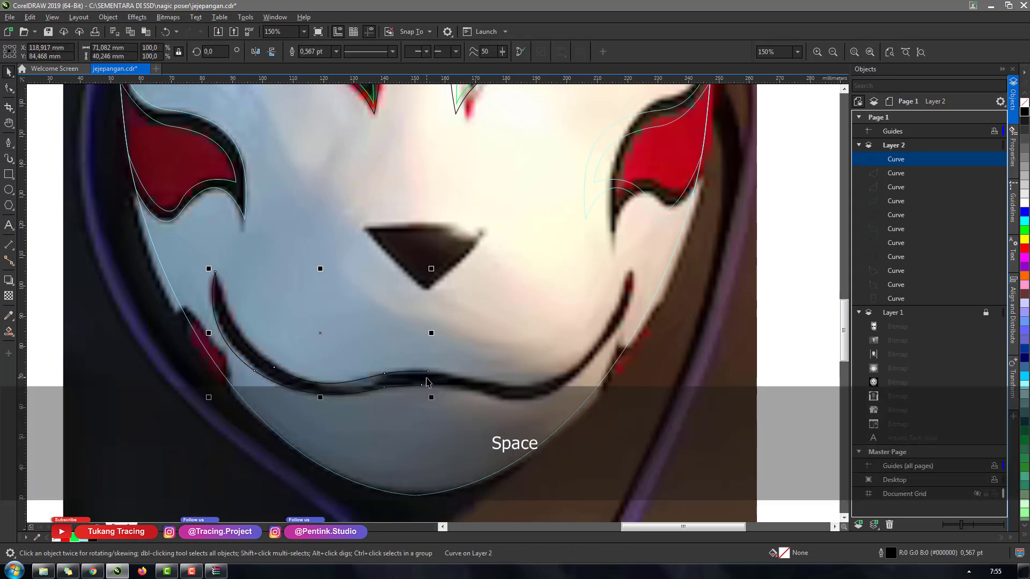
pyautogui.rightClick(84, 551)
pyautogui.rightClick(74, 540)
pyautogui.scroll(-1, 340, 340)
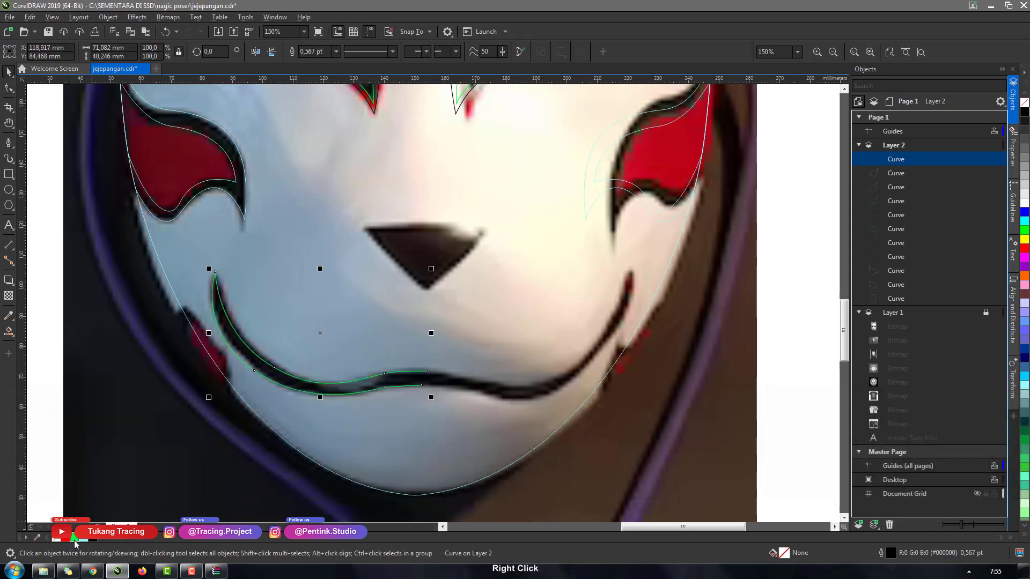
pyautogui.scroll(-1, 340, 340)
pyautogui.scroll(2, 360, 337)
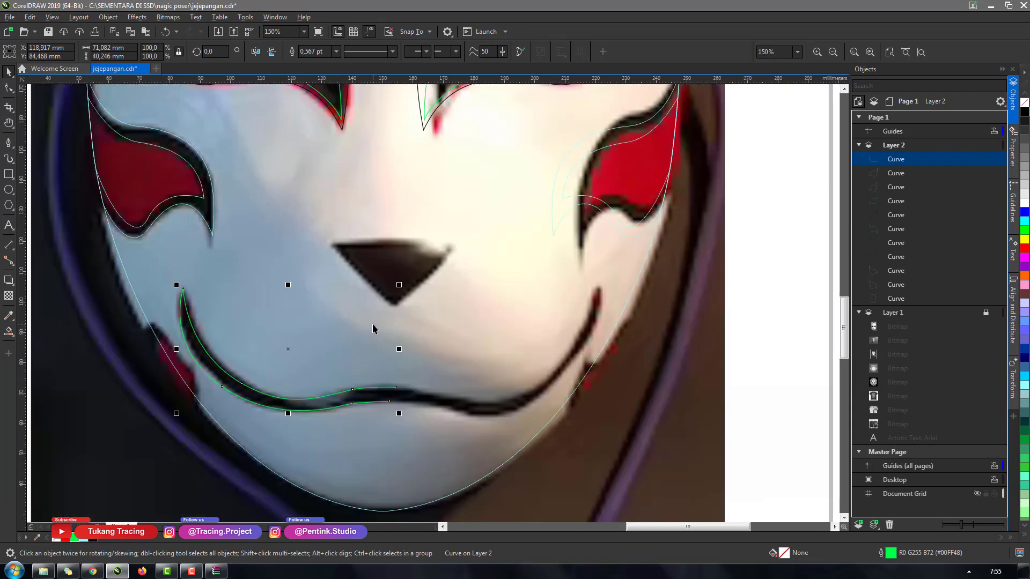
# Duplicate the half-mouth curve, mirror the copy horizontally and place it over the other half of the mouth
pyautogui.hotkey('ctrl', 'c')
pyautogui.hotkey('ctrl', 'v')
pyautogui.click(255, 52)
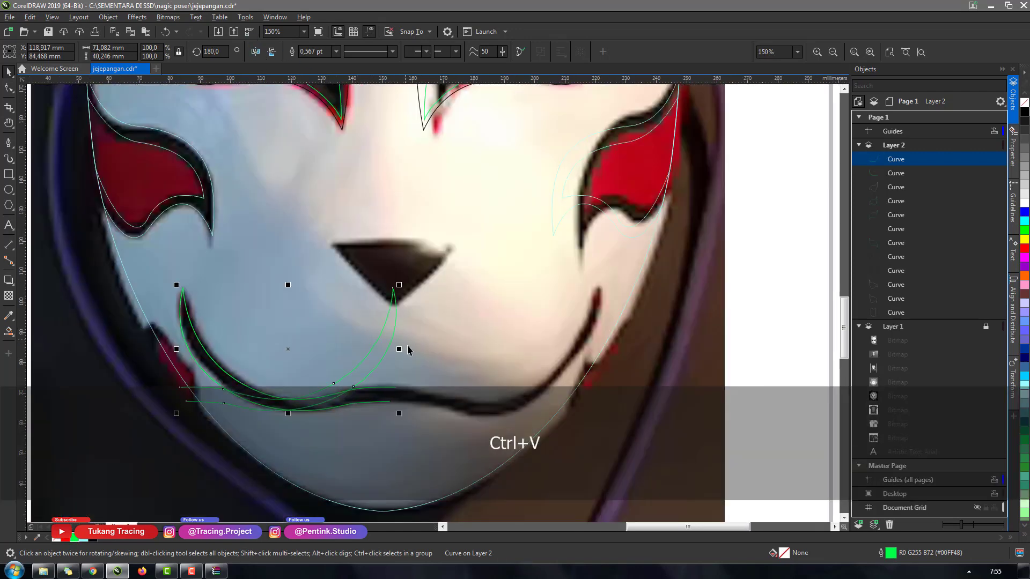
pyautogui.moveTo(387, 334); pyautogui.dragTo(580, 363)
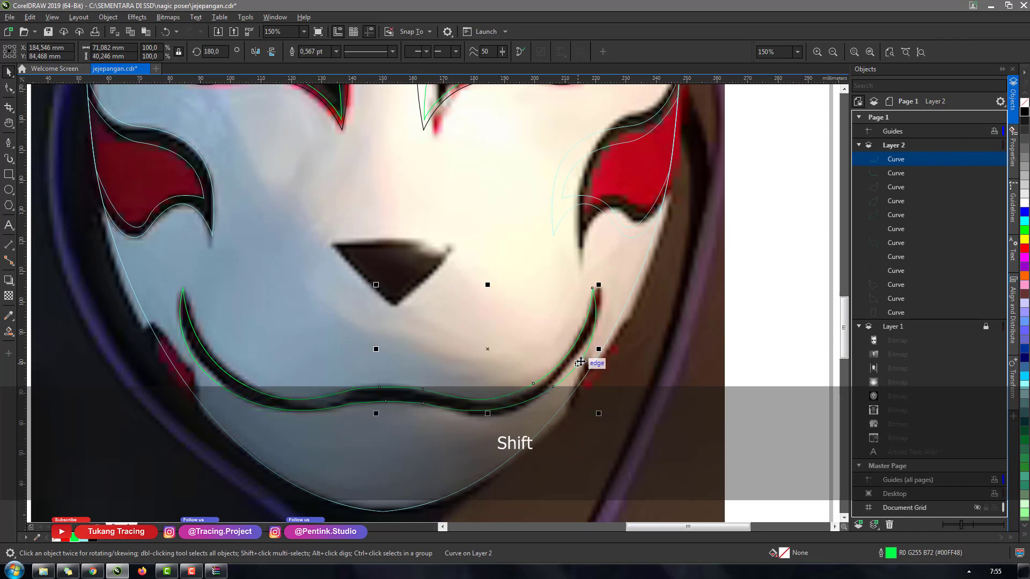
# Group the two mouth halves and align the group's horizontal centre with the mask outline
pyautogui.keyDown('shift'); pyautogui.click(315, 408); pyautogui.keyUp('shift')
pyautogui.hotkey('ctrl', 'g')
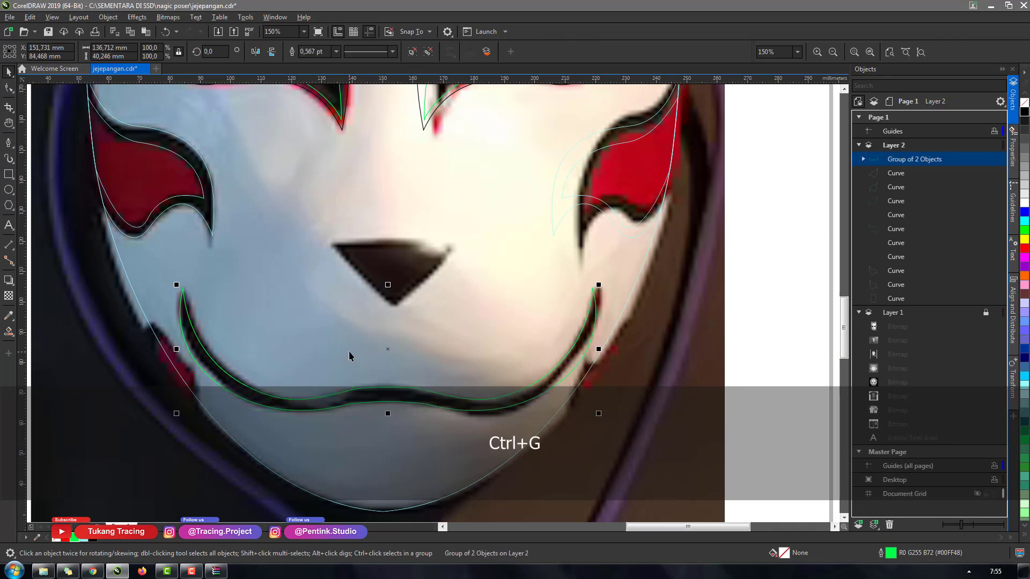
pyautogui.keyDown('shift'); pyautogui.click(349, 352); pyautogui.keyUp('shift')
pyautogui.press('c')
# Smart-fill the mouth area as a single green shape and delete the group of two mouth halves beneath it
pyautogui.click(8, 331)
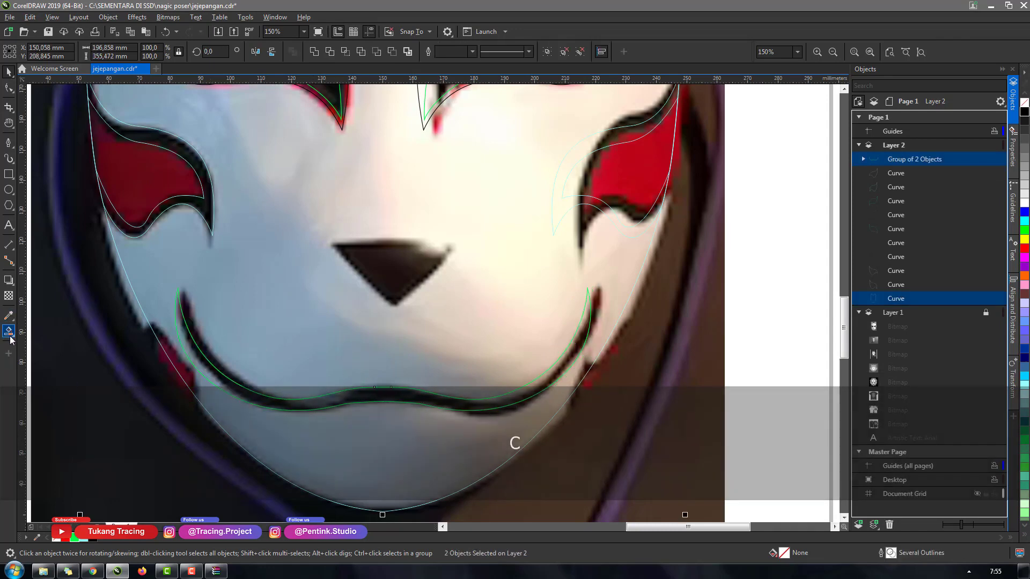
pyautogui.click(382, 395)
pyautogui.press('space')
pyautogui.click(923, 172)
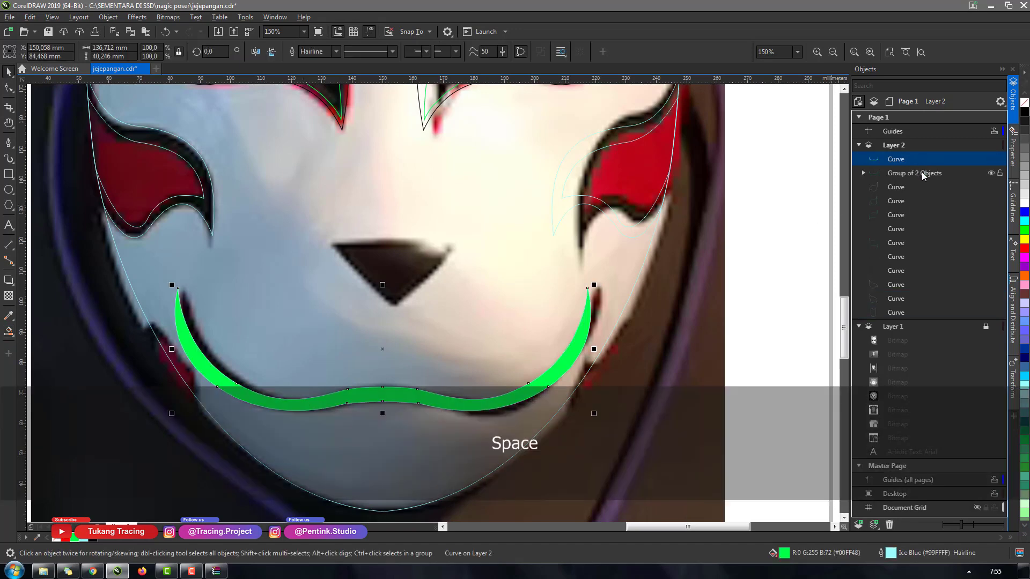
pyautogui.press('Delete')
# Align the filled mouth shape's horizontal centre with the mask outline
pyautogui.click(555, 370)
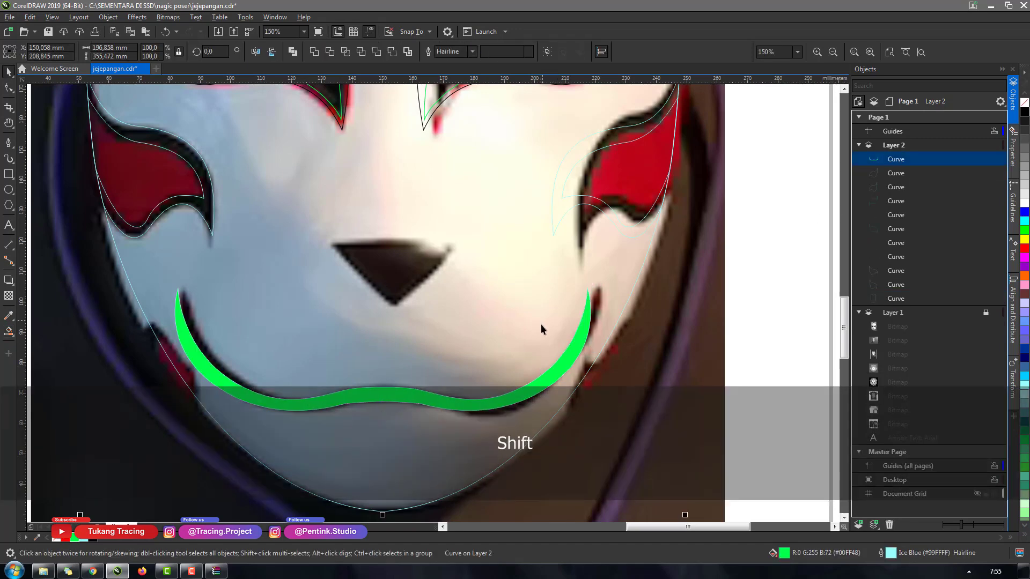
pyautogui.keyDown('shift'); pyautogui.click(542, 422); pyautogui.keyUp('shift')
pyautogui.press('c')
pyautogui.click(607, 452)
# Draw a three-sided polygon over the nose, flip it vertically and flatten it to about 36.5 × 19.3 mm
pyautogui.click(9, 205)
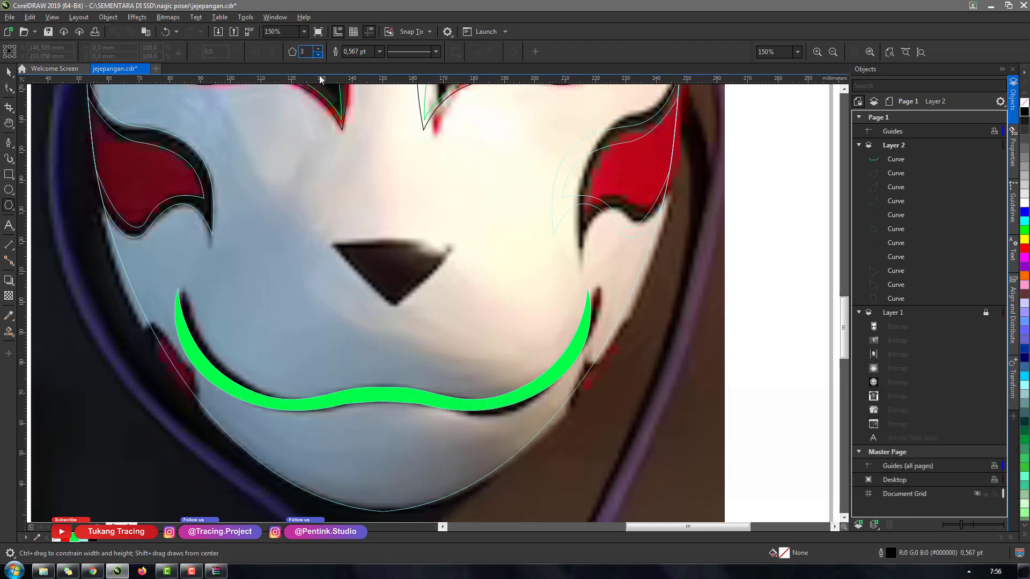
pyautogui.moveTo(340, 226); pyautogui.dragTo(457, 304)
pyautogui.click(271, 51)
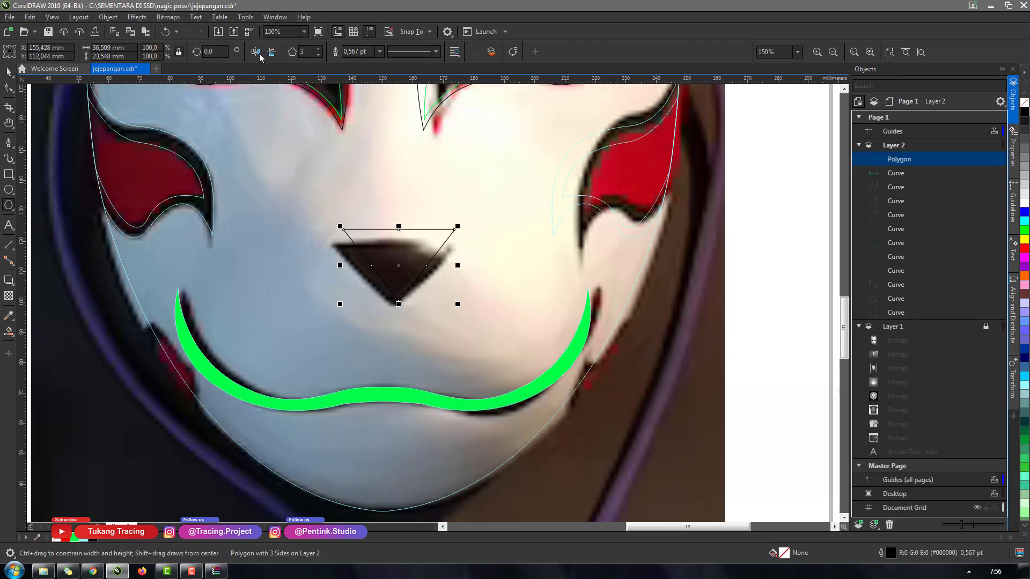
pyautogui.press('space')
pyautogui.moveTo(399, 226); pyautogui.dragTo(399, 239)
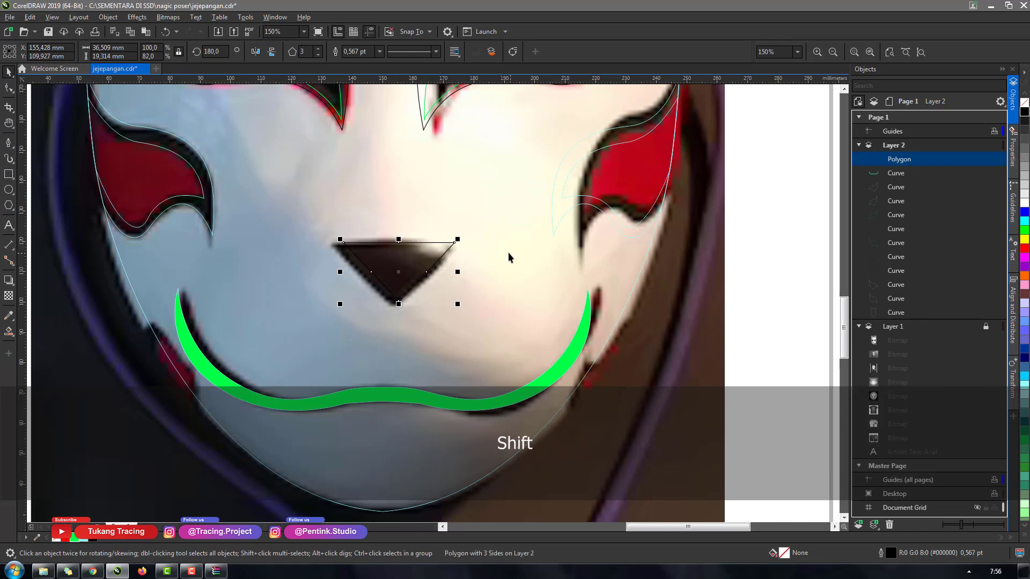
# Align the nose triangle's horizontal centre with the mask outline
pyautogui.keyDown('shift'); pyautogui.click(620, 321); pyautogui.keyUp('shift')
pyautogui.press('c')
pyautogui.click(655, 348)
pyautogui.scroll(-2, 516, 388)
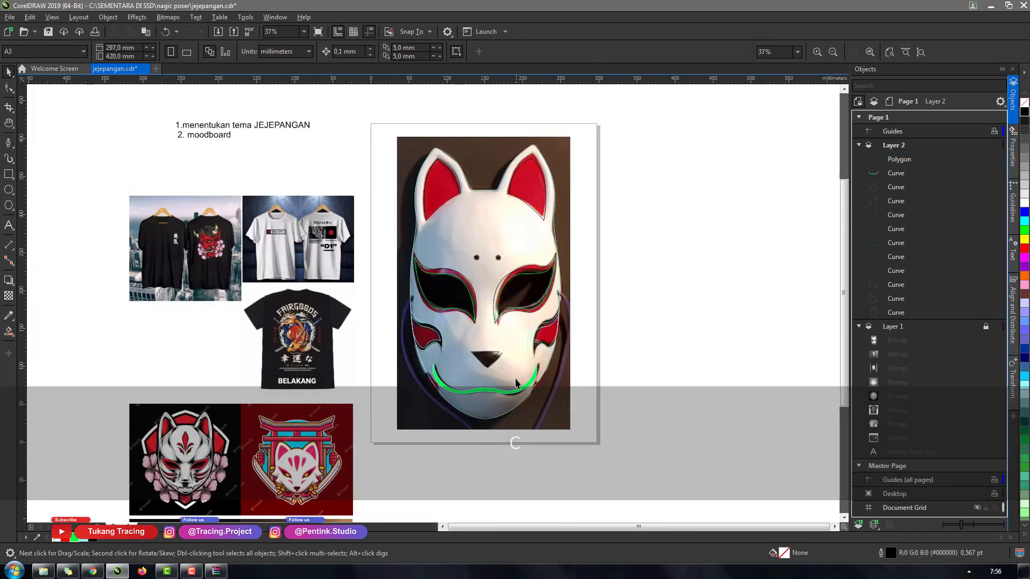
# Give the mouth and nose shapes no fill and a green (#00FF48) outline, and save the document
pyautogui.scroll(1, 515, 379)
pyautogui.click(433, 401)
pyautogui.keyDown('shift'); pyautogui.click(453, 334); pyautogui.keyUp('shift')
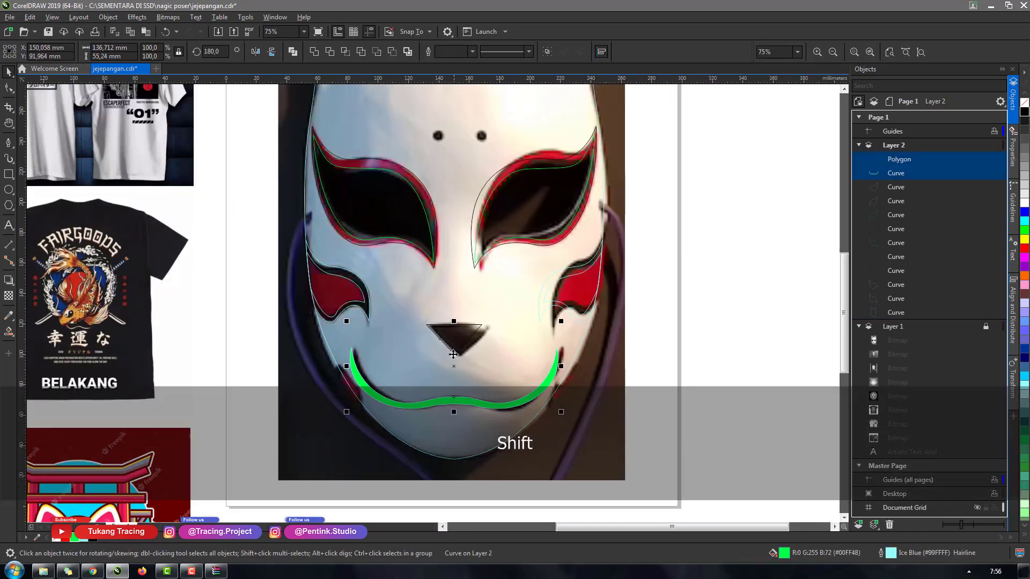
pyautogui.click(58, 538)
pyautogui.rightClick(73, 539)
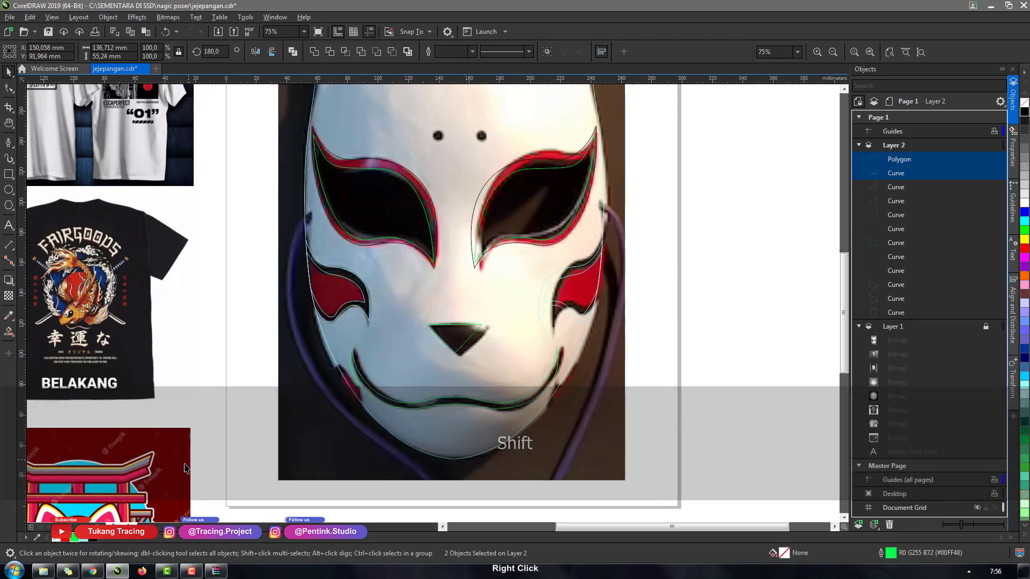
pyautogui.click(207, 365)
pyautogui.click(46, 32)
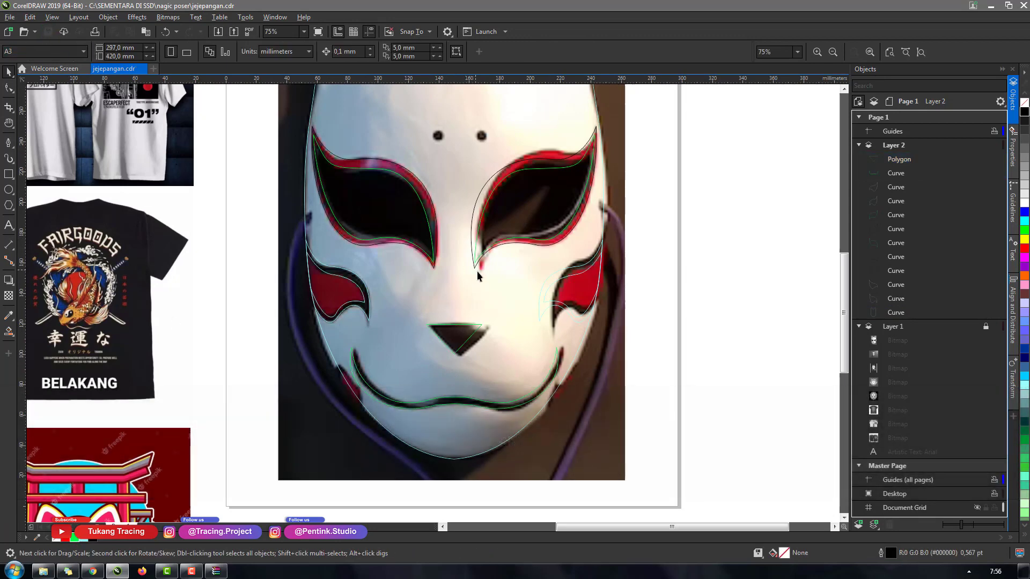
# Draw a circle about 7.4 mm high for one forehead dot, duplicate it for the other dot, and group both circles
pyautogui.press('h')
pyautogui.moveTo(480, 228); pyautogui.dragTo(464, 284)
pyautogui.moveTo(445, 156); pyautogui.dragTo(419, 202)
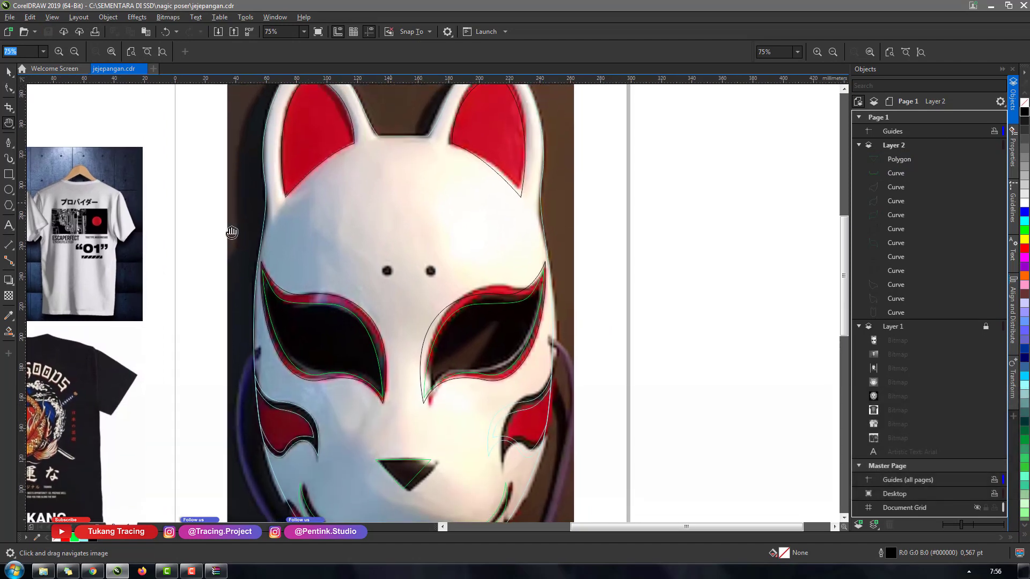
pyautogui.press('space')
pyautogui.moveTo(382, 267); pyautogui.dragTo(429, 274)
pyautogui.press('space')
pyautogui.hotkey('ctrl', 'c')
pyautogui.hotkey('ctrl', 'v')
pyautogui.keyDown('shift'); pyautogui.click(386, 270); pyautogui.keyUp('shift')
pyautogui.hotkey('ctrl', 'g')
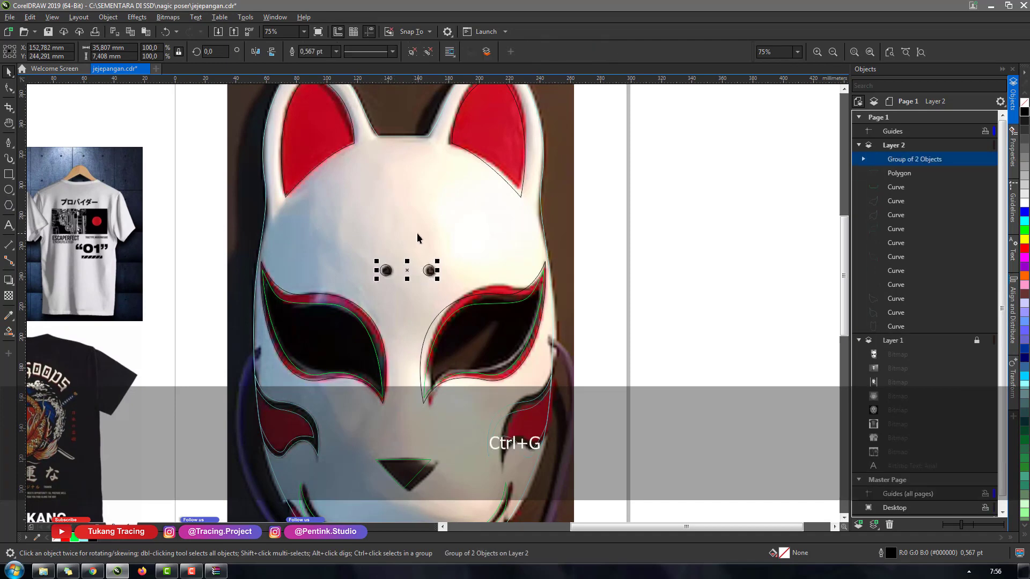
# Align the forehead circle group's horizontal centre with the mask outline and save the document
pyautogui.keyDown('shift'); pyautogui.click(458, 250); pyautogui.keyUp('shift')
pyautogui.press('c')
pyautogui.click(625, 295)
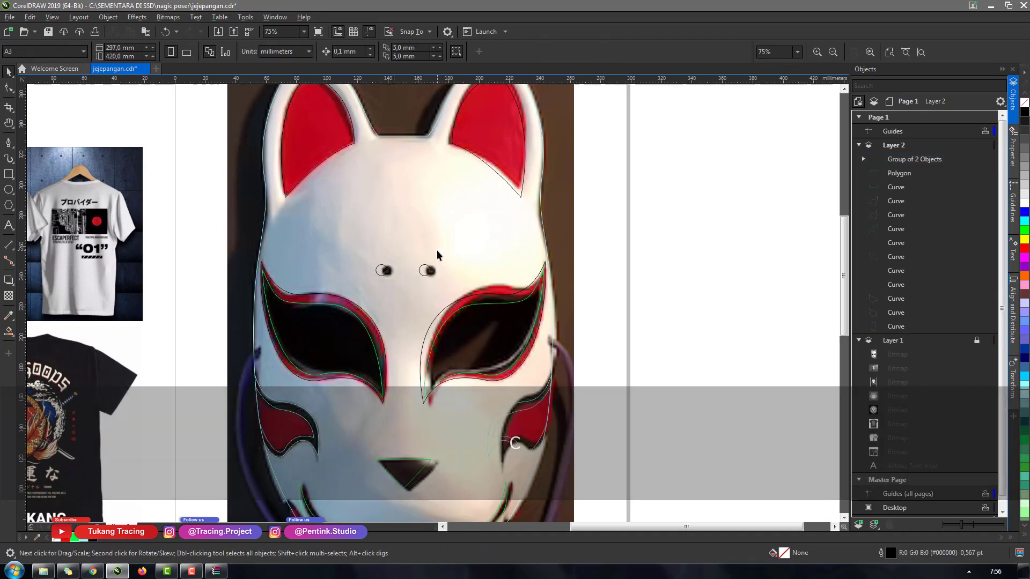
pyautogui.scroll(-2, 437, 250)
pyautogui.press('ctrl')
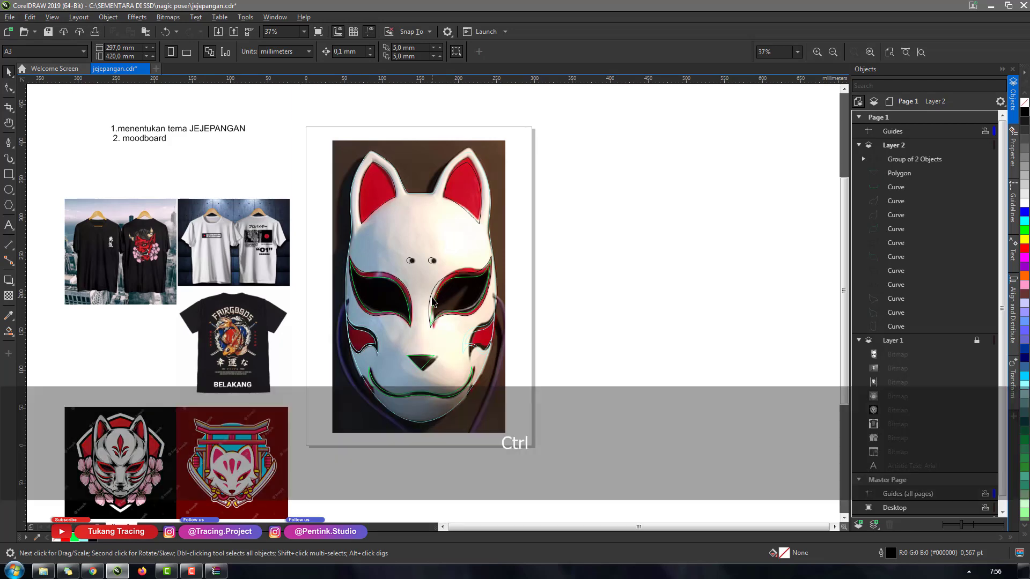
pyautogui.scroll(2, 452, 199)
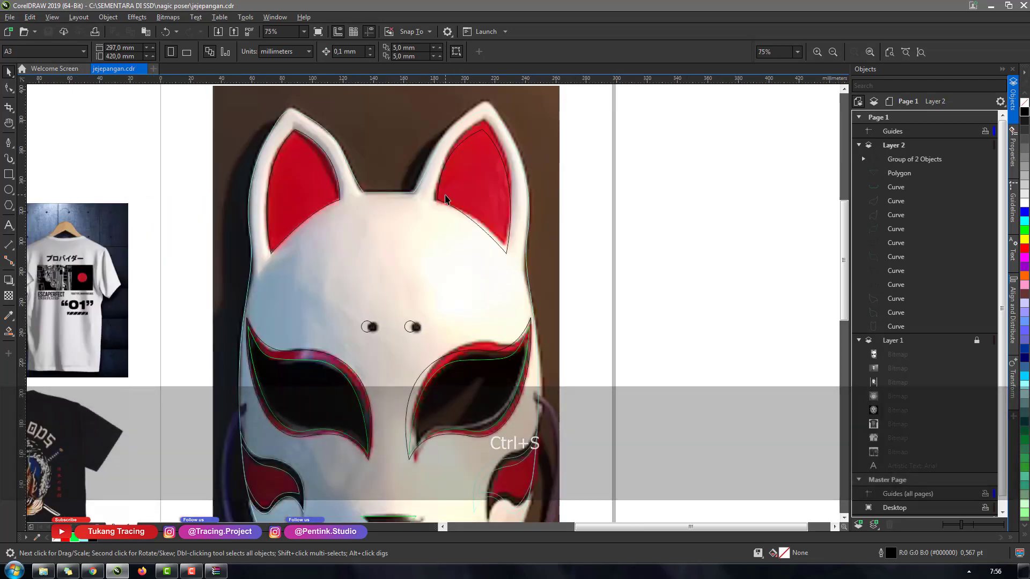
# Add a single-step outward contour with rounded corners to the inner-ear curve
pyautogui.scroll(-2, 450, 200)
pyautogui.scroll(4, 403, 171)
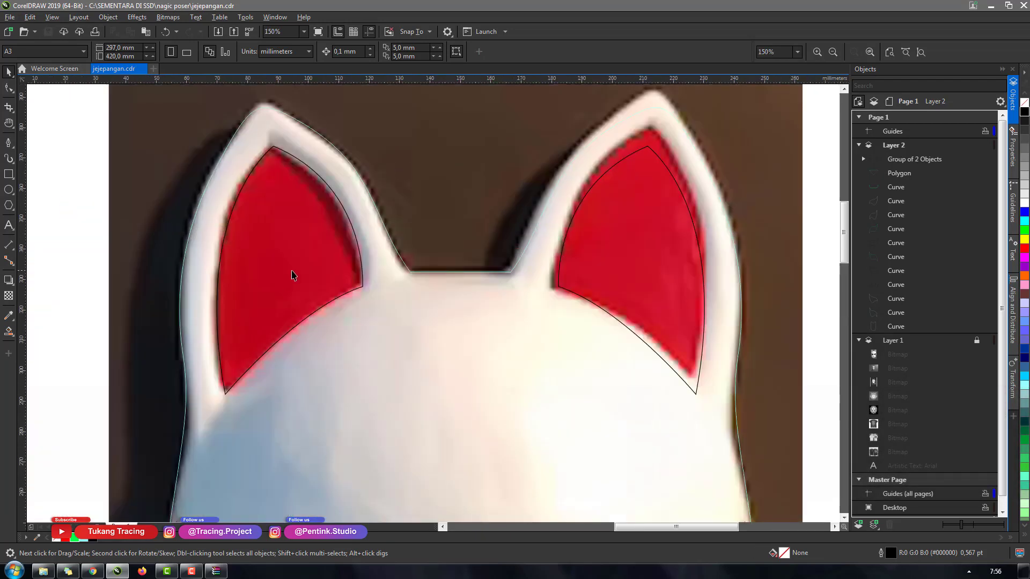
pyautogui.hotkey('ctrl', 'z')
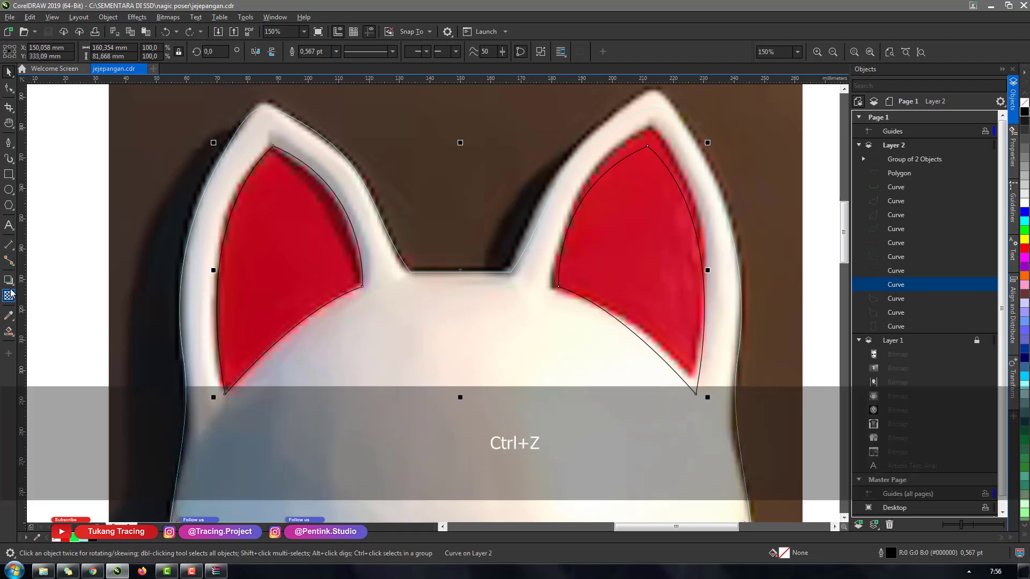
pyautogui.click(12, 282)
pyautogui.click(43, 292)
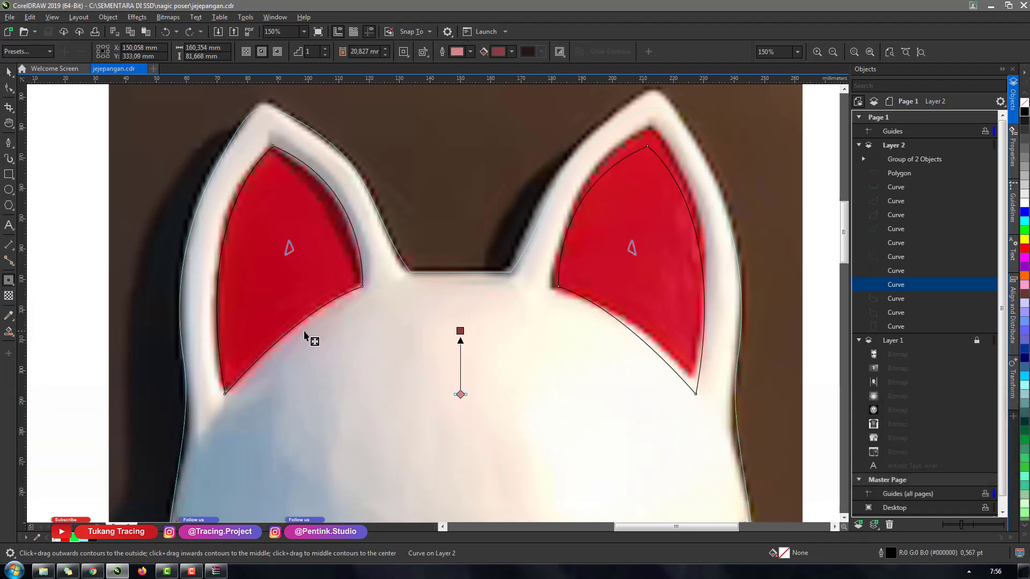
pyautogui.moveTo(305, 334); pyautogui.dragTo(340, 407)
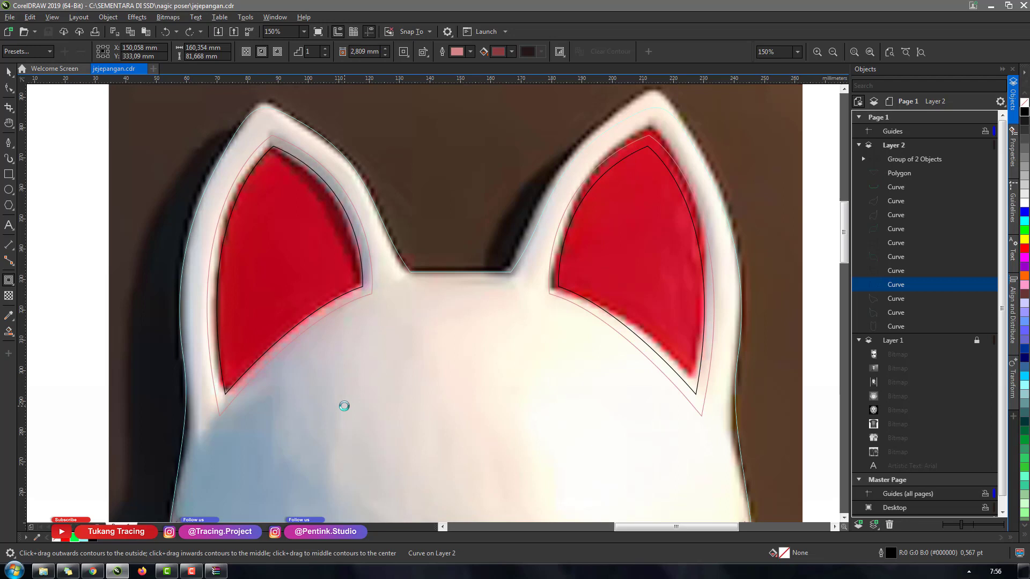
pyautogui.click(404, 51)
pyautogui.click(429, 77)
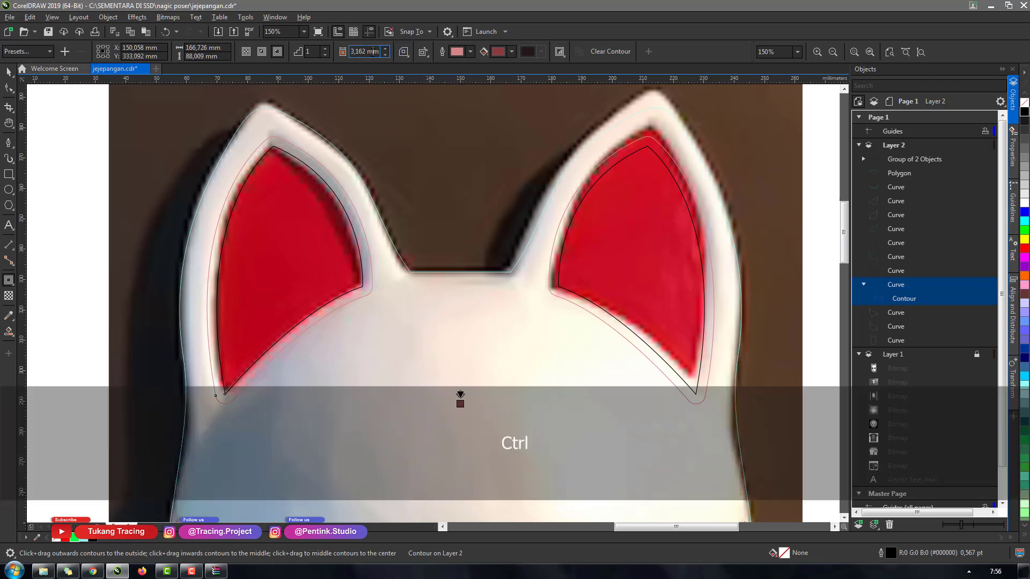
# Set the inner-ear contour's offset to 1.5 mm and break the contour apart into separate curves
pyautogui.hotkey('ctrl', 'a')
pyautogui.write('2')
pyautogui.press('Return')
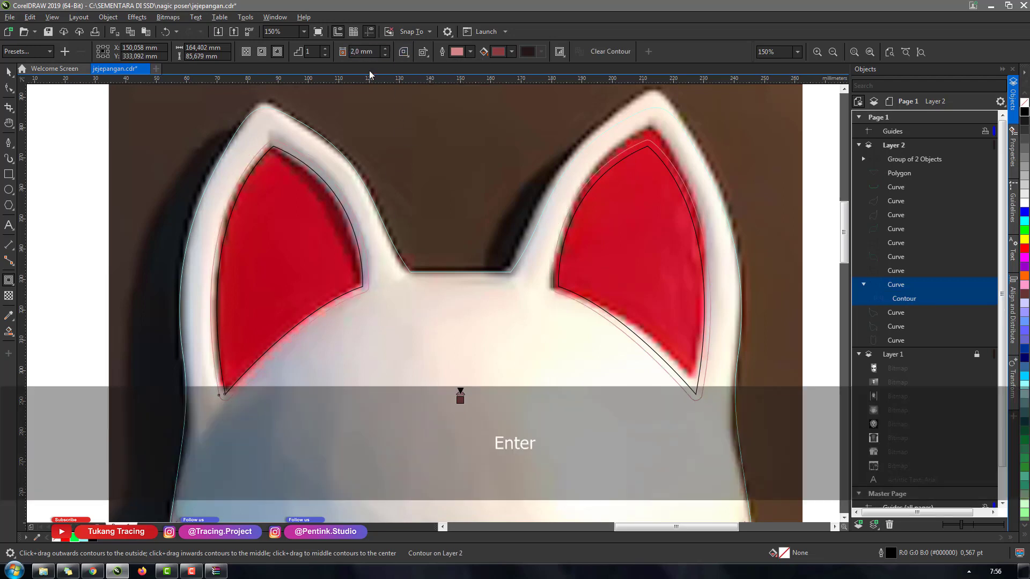
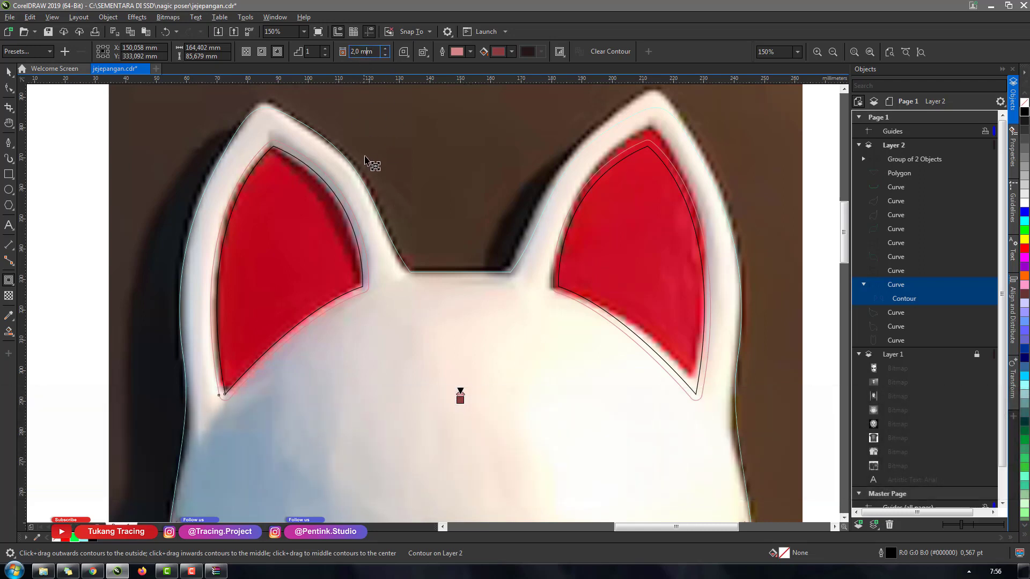
pyautogui.hotkey('ctrl', 'a')
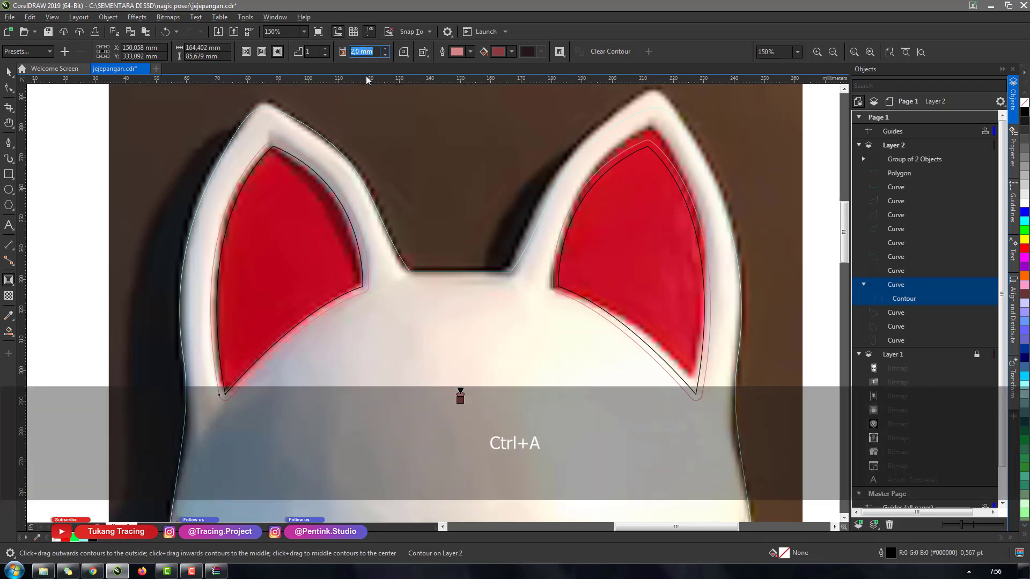
pyautogui.press('Return')
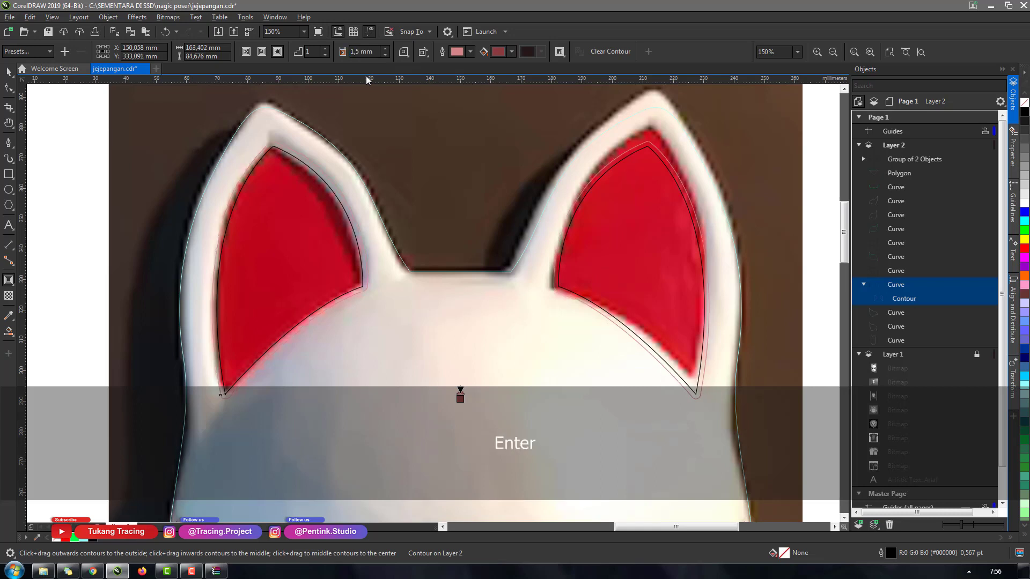
pyautogui.press('space')
pyautogui.hotkey('ctrl', 'k')
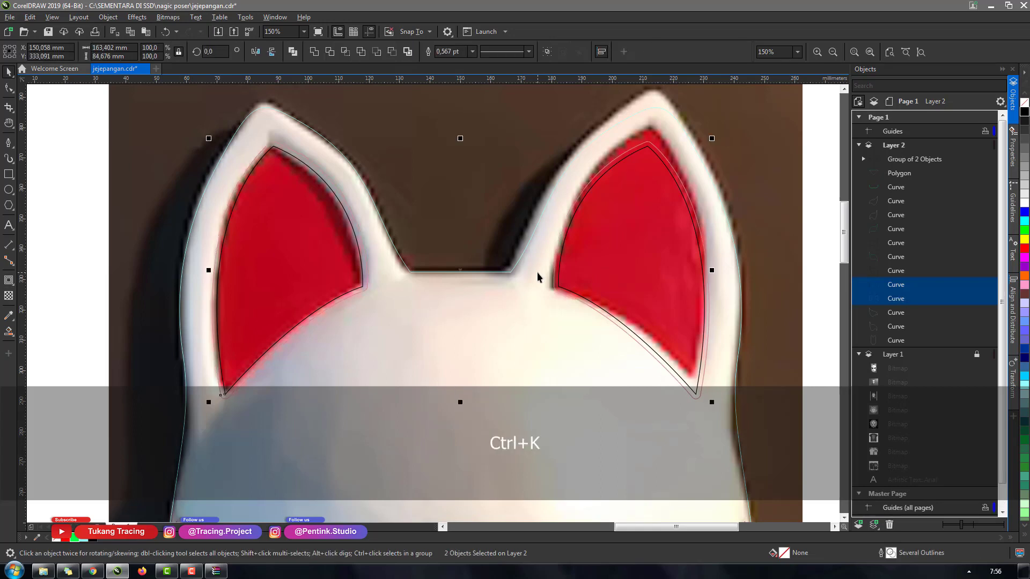
# Add an outward contour to the mask's outer outline with an offset of 1.5 mm
pyautogui.click(399, 255)
pyautogui.click(9, 280)
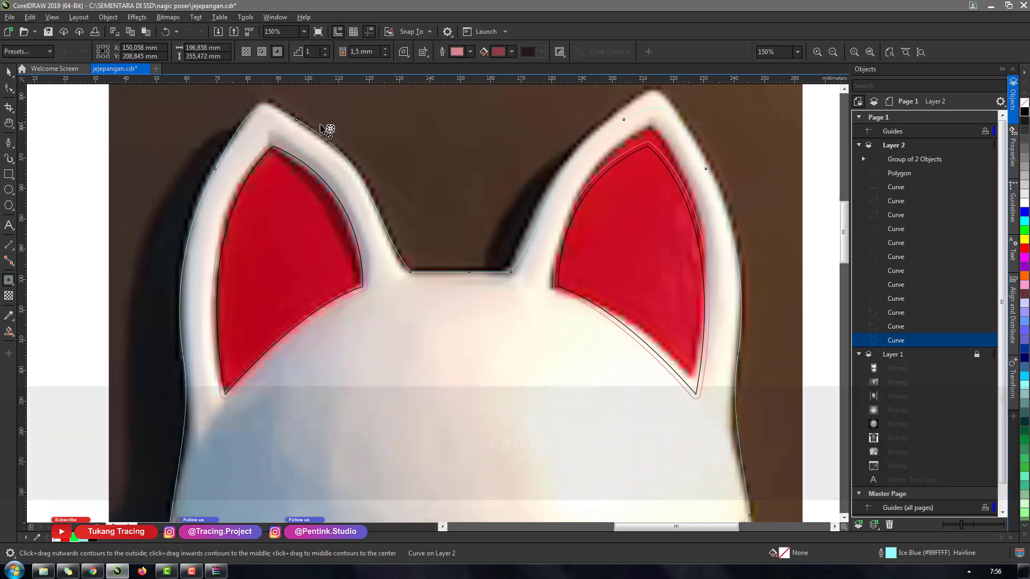
pyautogui.moveTo(322, 123); pyautogui.dragTo(345, 91)
pyautogui.click(374, 52)
pyautogui.hotkey('ctrl', 'a')
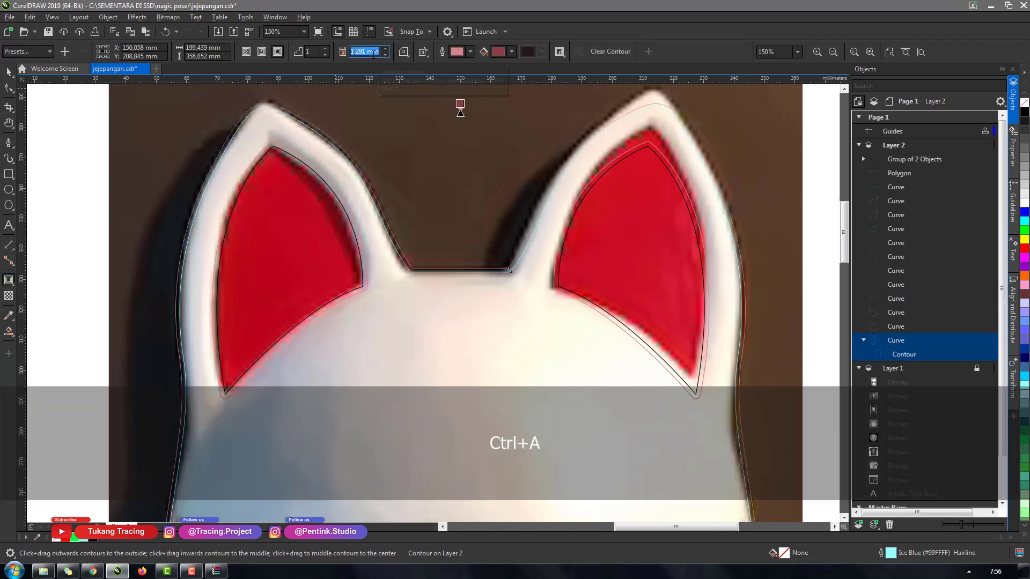
pyautogui.write('1,5')
pyautogui.press('Return')
# Break the mask outline's contour apart into separate curves
pyautogui.press('space')
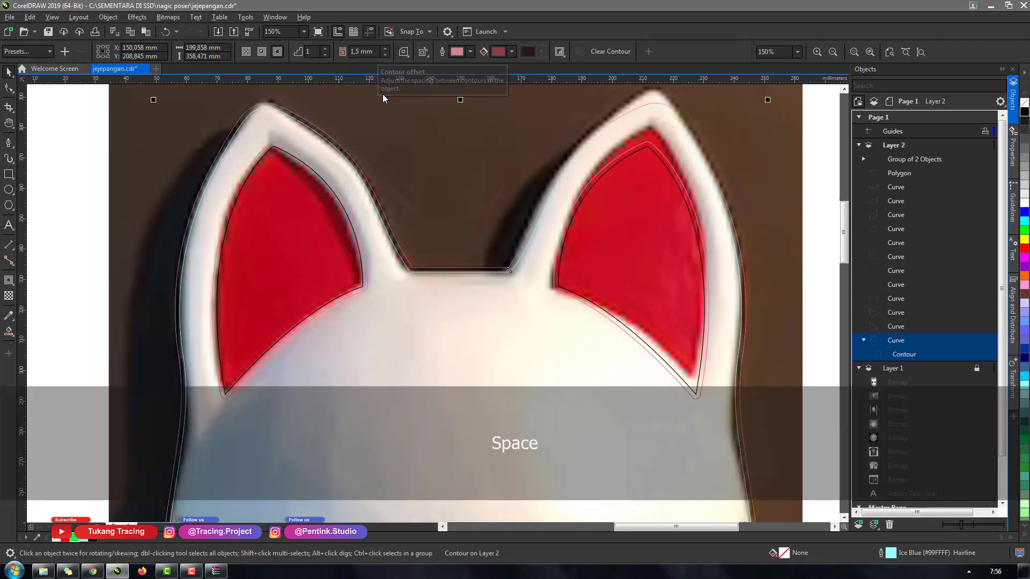
pyautogui.scroll(-1, 382, 94)
pyautogui.hotkey('ctrl', 'k')
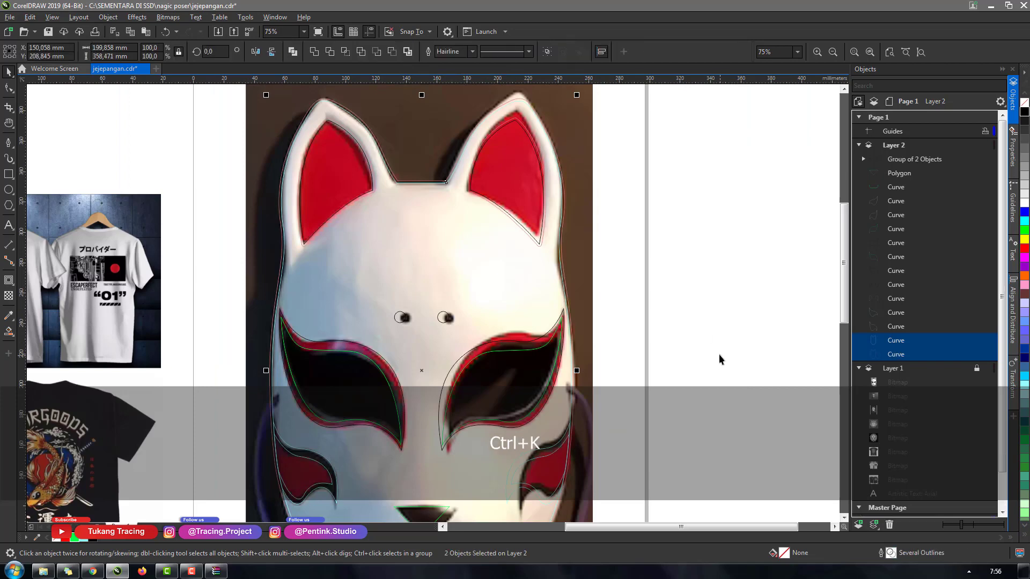
# Use the Pen tool to draw the inner edge of the red marking on the mask's left jawline, ending in a pointed upper tip
pyautogui.press('h')
pyautogui.moveTo(519, 399); pyautogui.dragTo(527, 245)
pyautogui.scroll(-3, 459, 363)
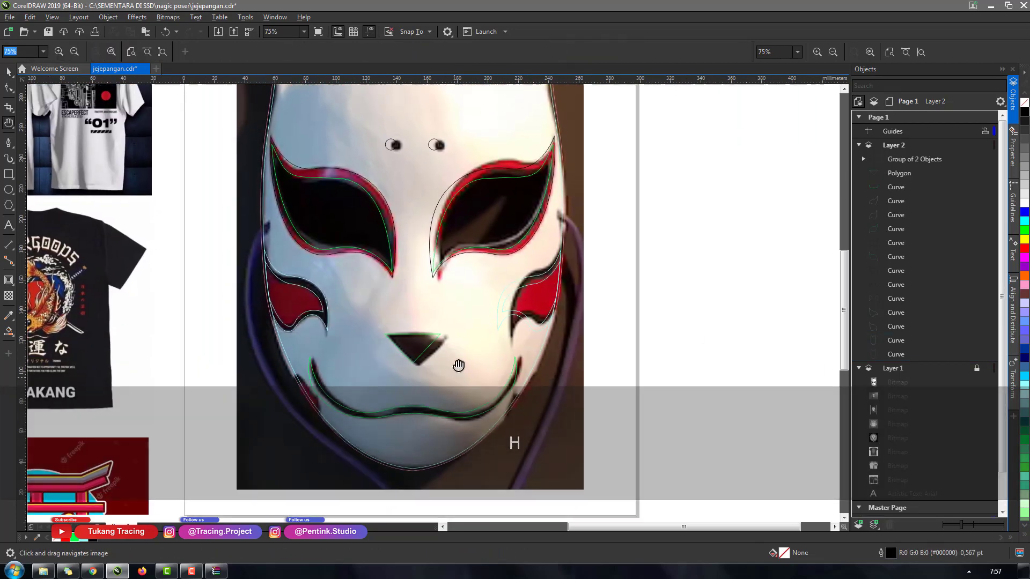
pyautogui.scroll(2, 345, 382)
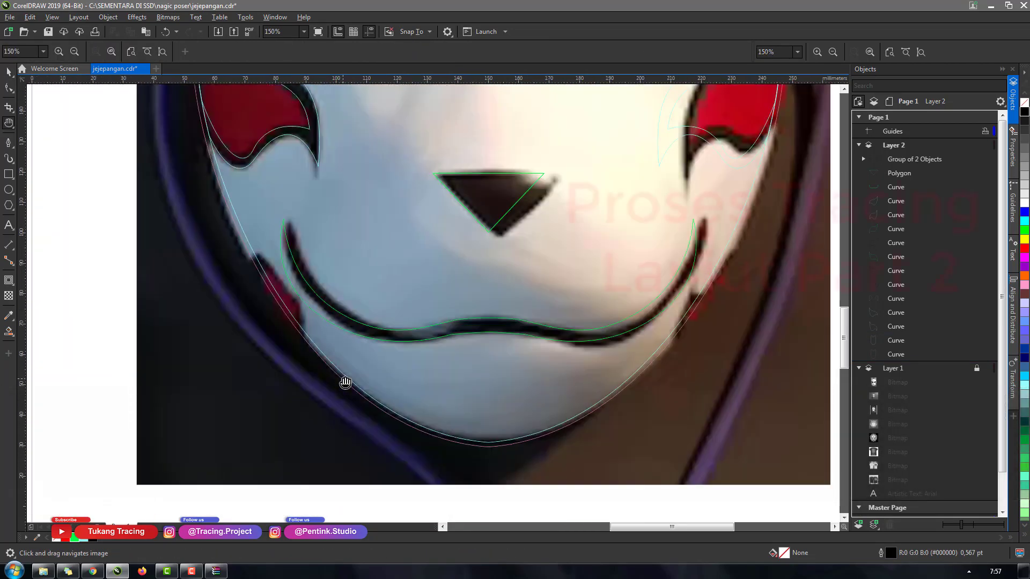
pyautogui.press('space')
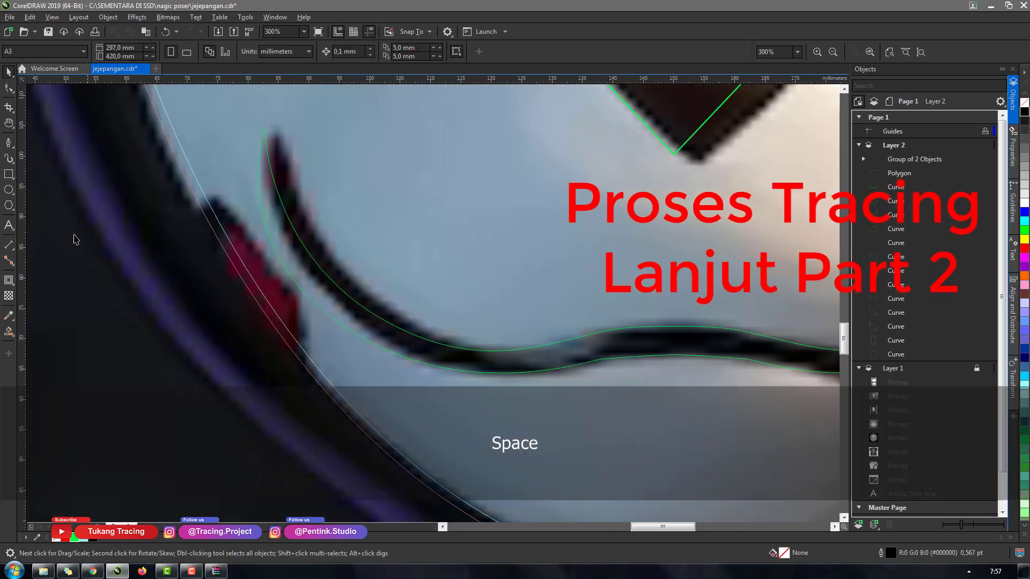
pyautogui.click(8, 146)
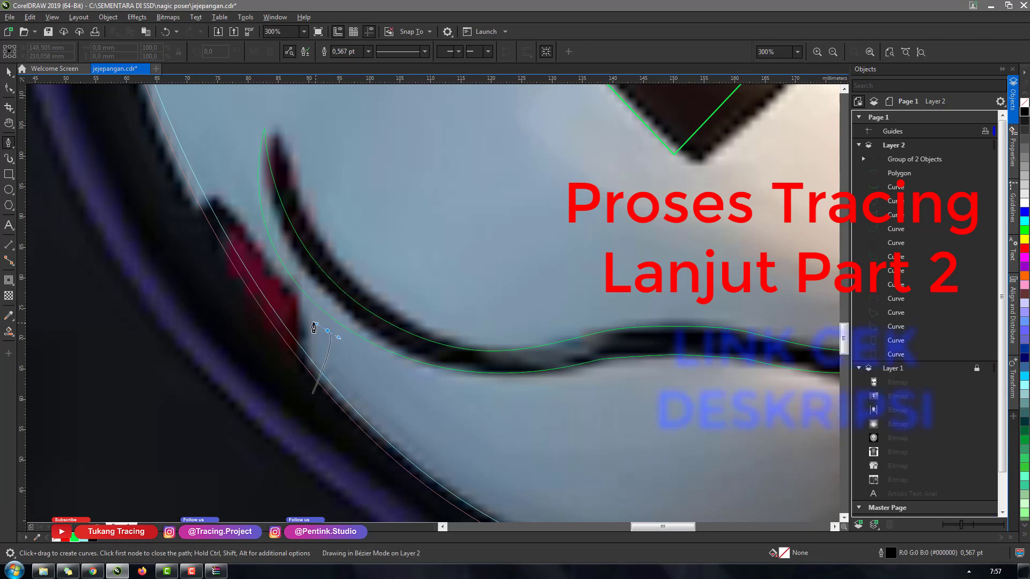
pyautogui.moveTo(328, 330); pyautogui.dragTo(346, 331)
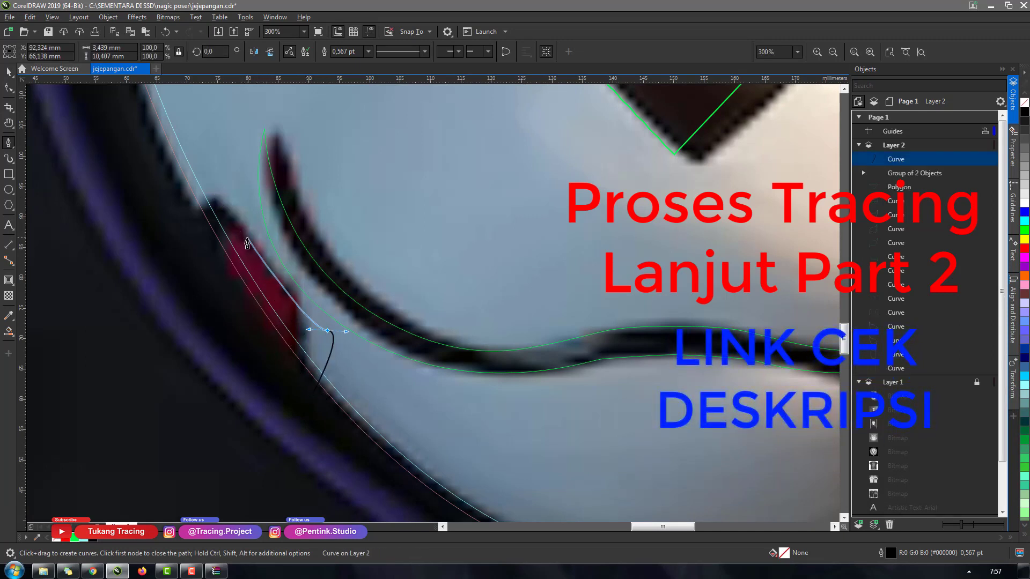
pyautogui.moveTo(236, 167); pyautogui.dragTo(243, 143)
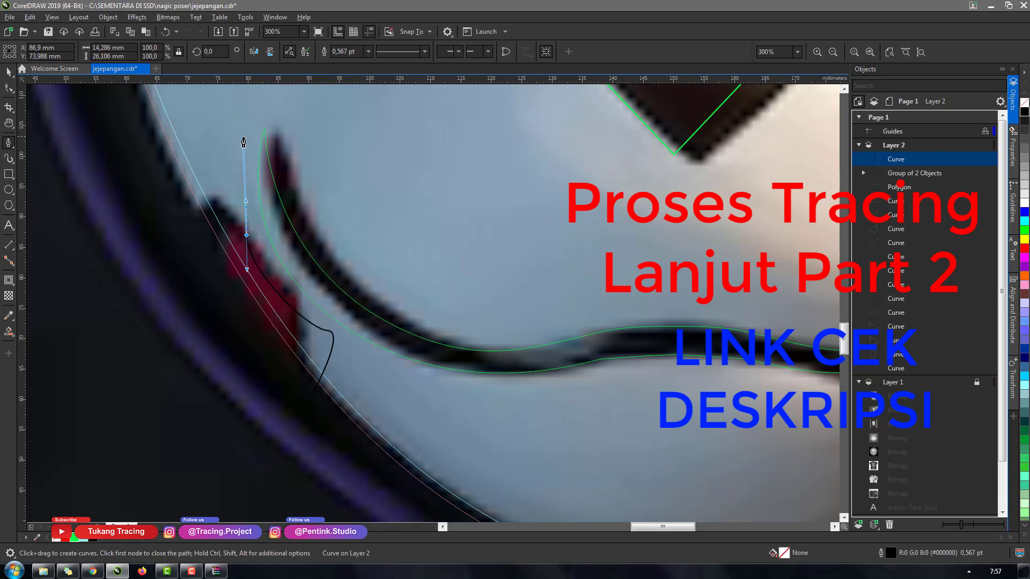
pyautogui.click(225, 138)
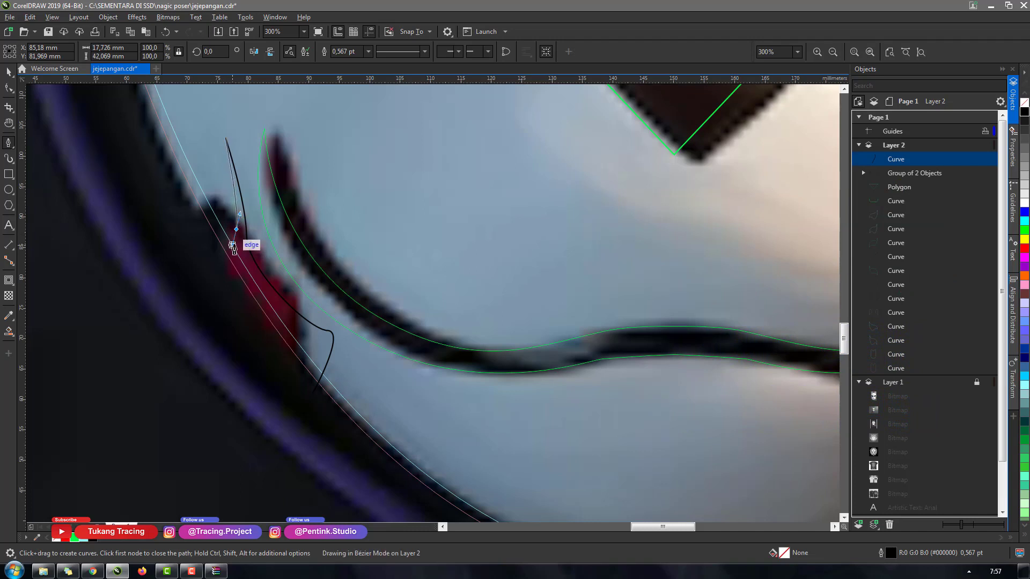
# Draw the jaw marking's outer edge back from the tip with a small notch near the base, and close the curve
pyautogui.moveTo(236, 229); pyautogui.dragTo(232, 245)
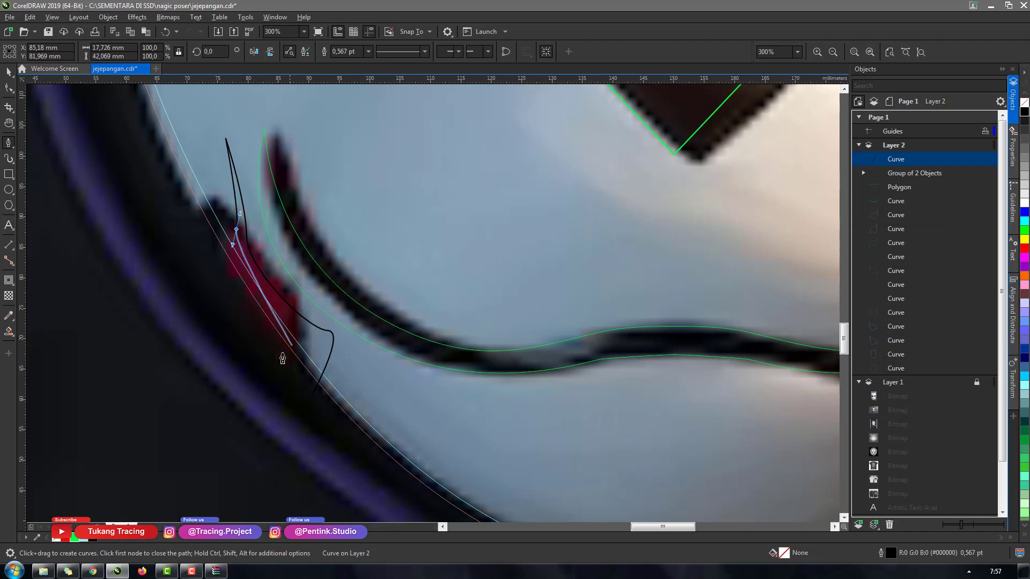
pyautogui.moveTo(288, 344); pyautogui.dragTo(297, 352)
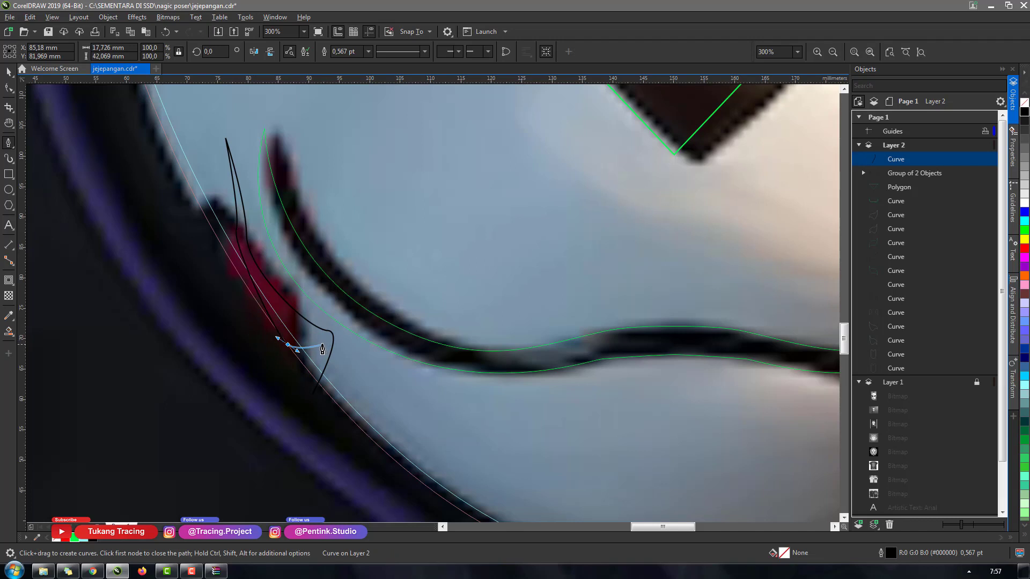
pyautogui.moveTo(322, 362); pyautogui.dragTo(322, 359)
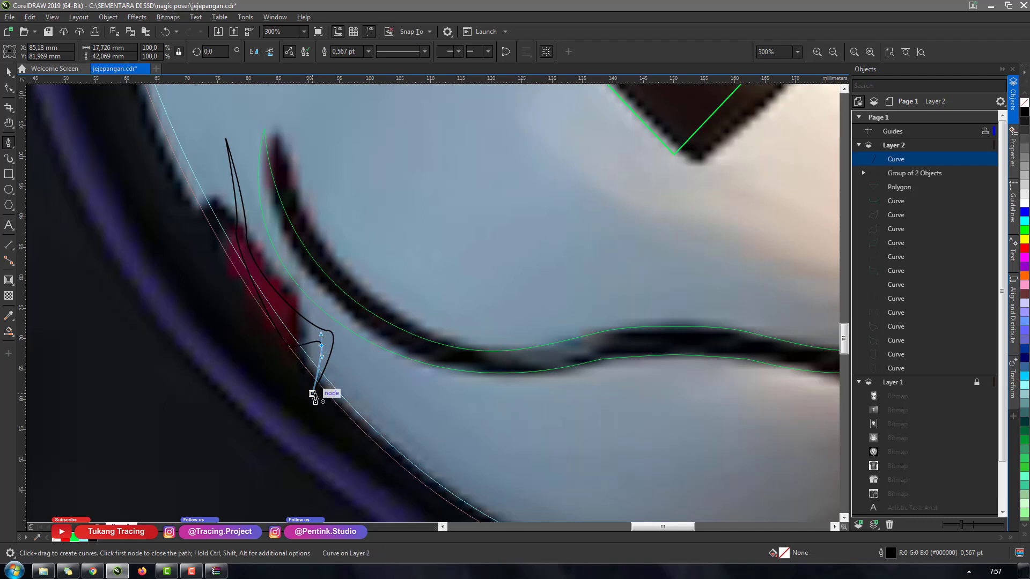
pyautogui.doubleClick(313, 395)
# Refine the jaw marking by shifting its lower corner node and deleting the two middle nodes below the pointed tip
pyautogui.press('F10')
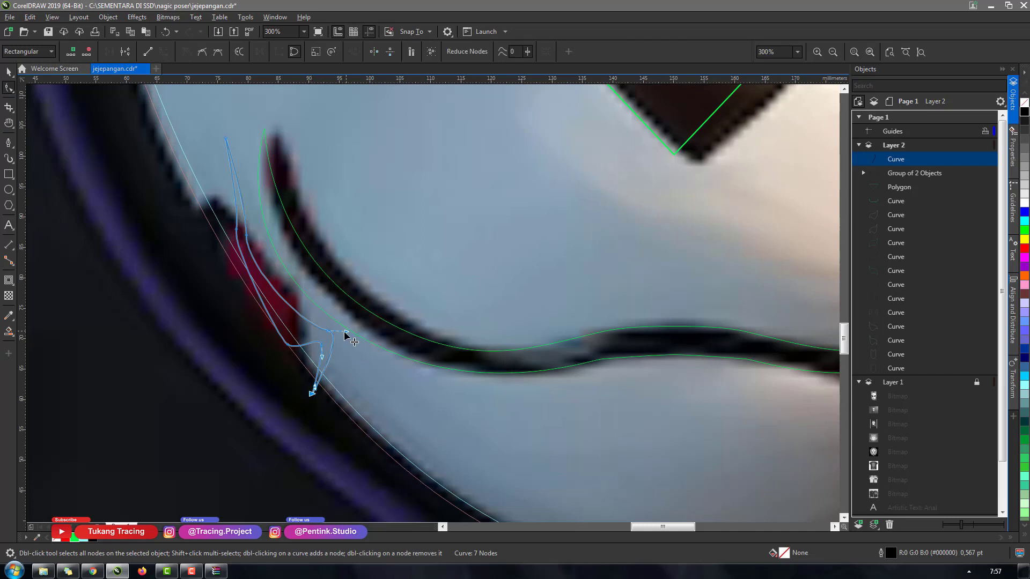
pyautogui.moveTo(329, 331); pyautogui.dragTo(333, 328)
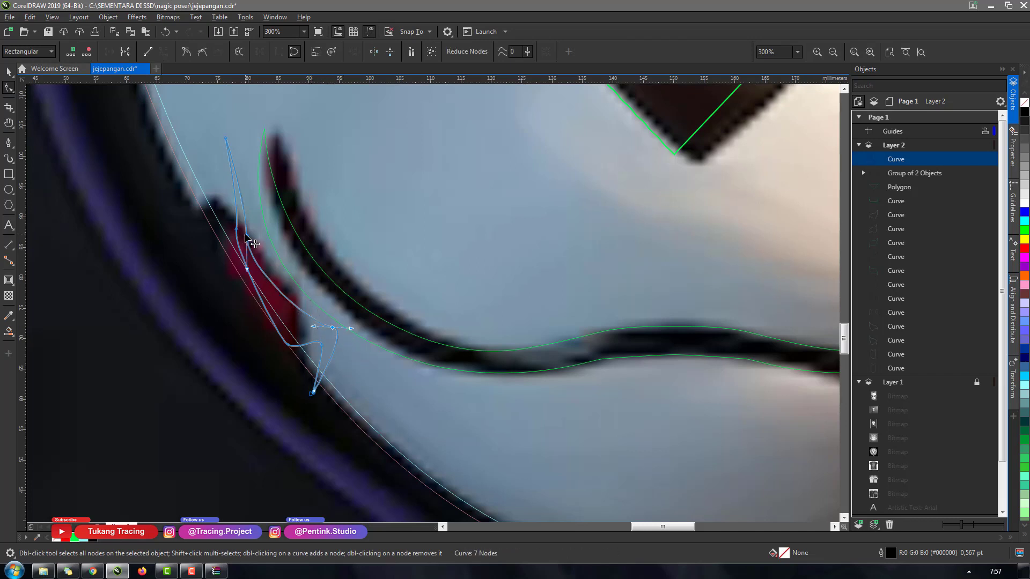
pyautogui.doubleClick(246, 237)
pyautogui.doubleClick(237, 229)
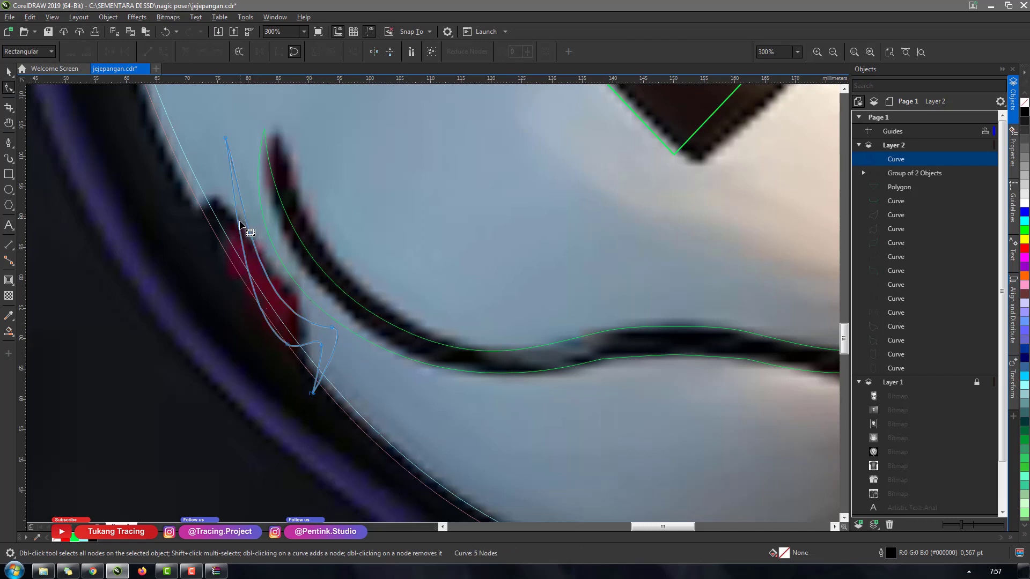
pyautogui.press('space')
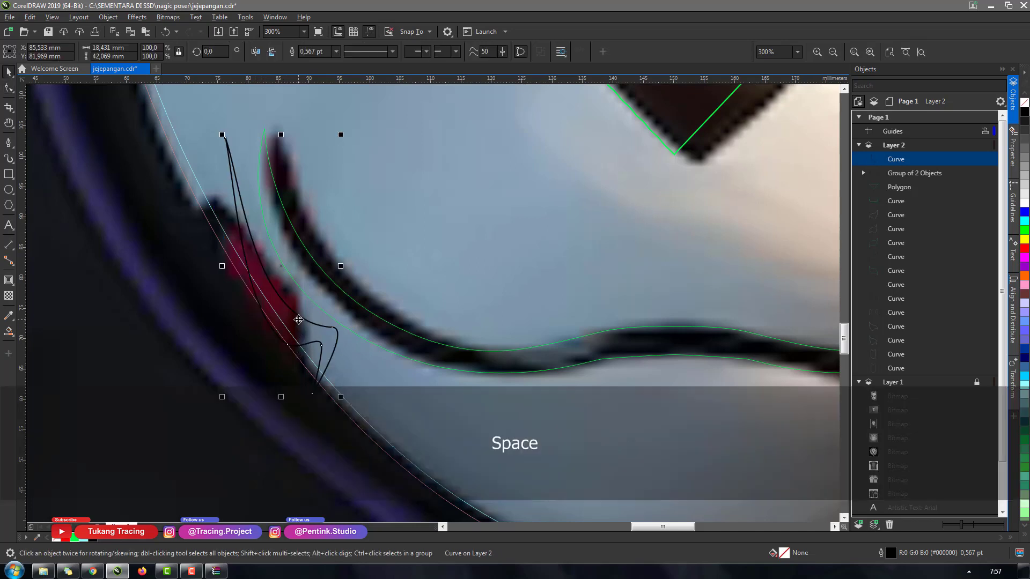
# Try to round the jaw marking's upper tip and reshape its lower corner, and undo the change
pyautogui.press('space')
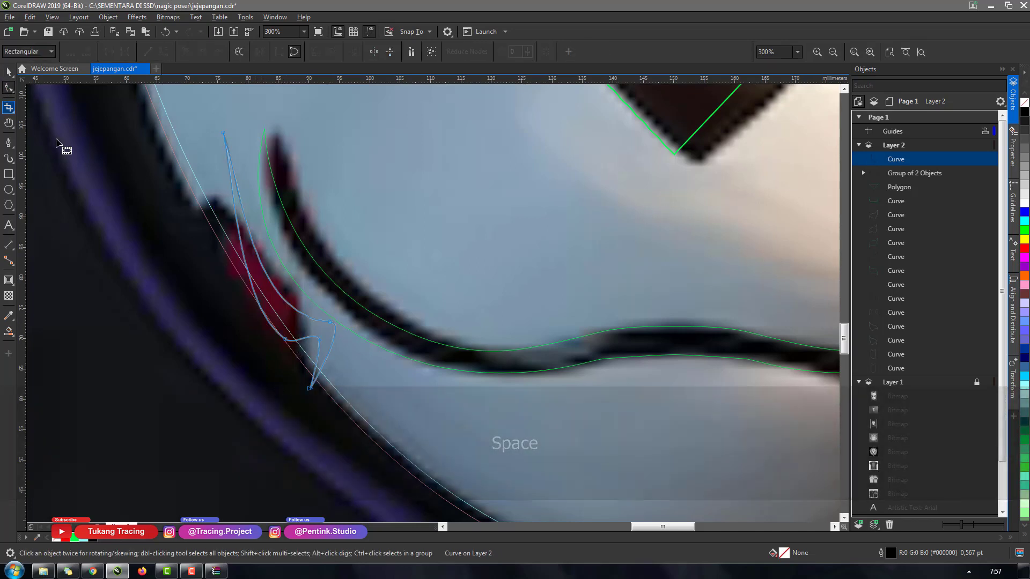
pyautogui.moveTo(332, 321); pyautogui.dragTo(334, 354)
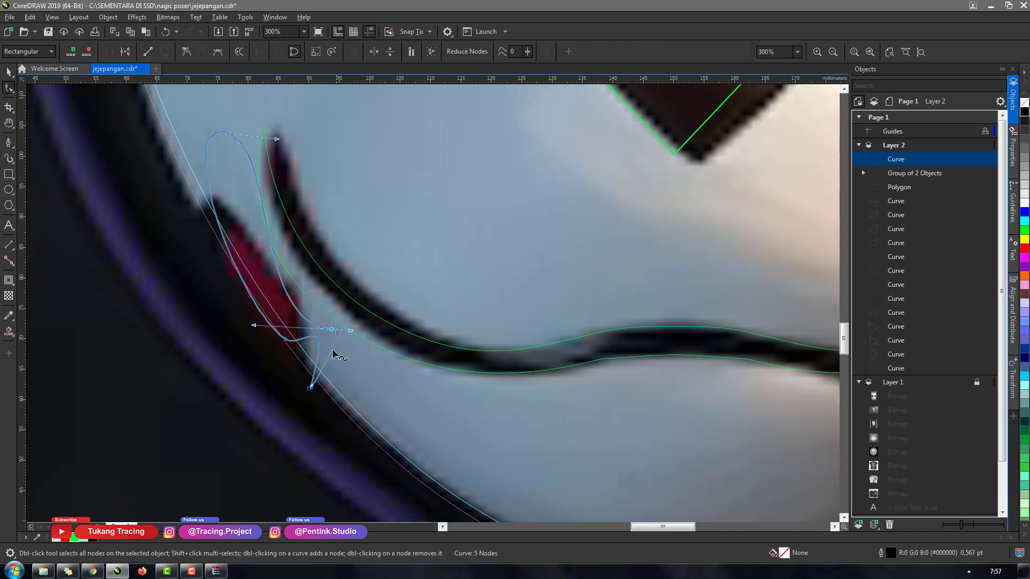
pyautogui.press('space')
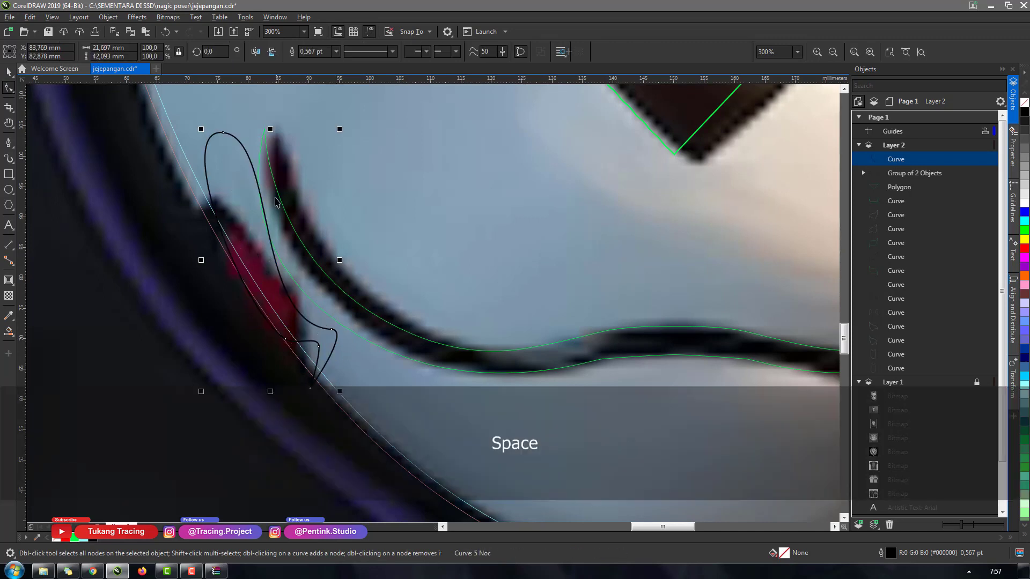
pyautogui.hotkey('ctrl', 'z')
pyautogui.click(254, 401)
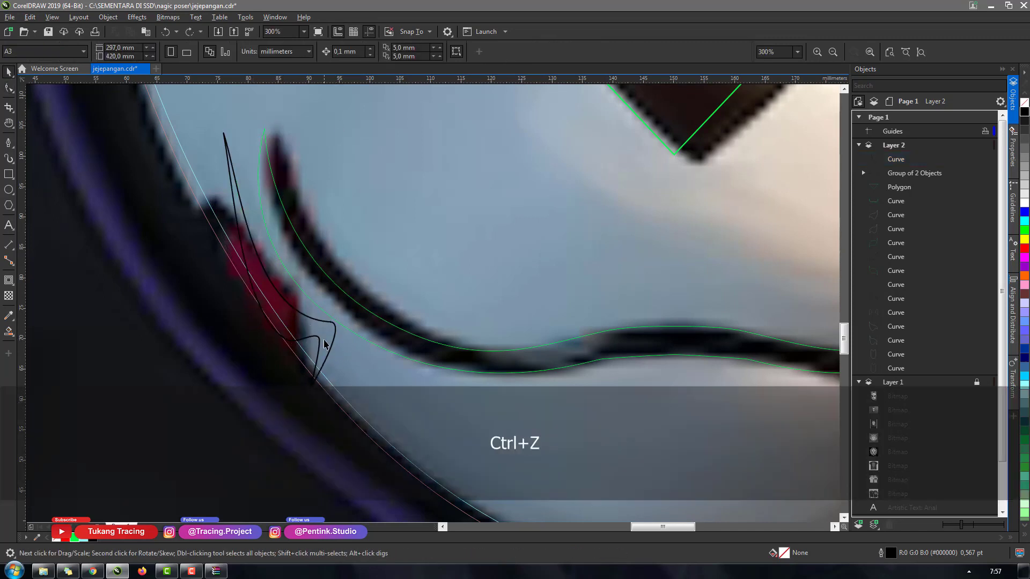
# Intersect the jaw marking with the mask's main outline and delete the original untrimmed marking curve
pyautogui.click(324, 355)
pyautogui.keyDown('shift'); pyautogui.click(351, 363); pyautogui.keyUp('shift')
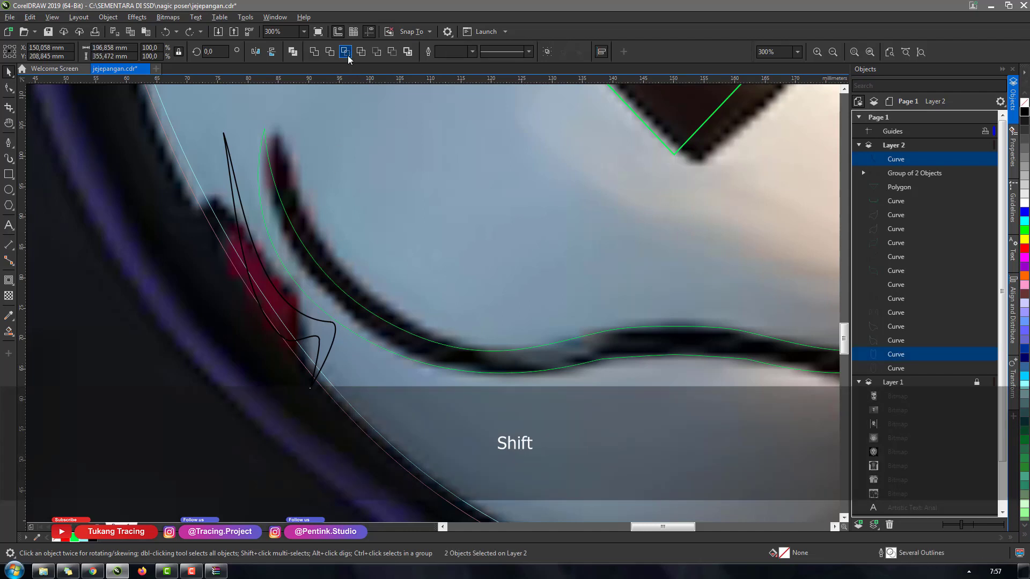
pyautogui.click(287, 392)
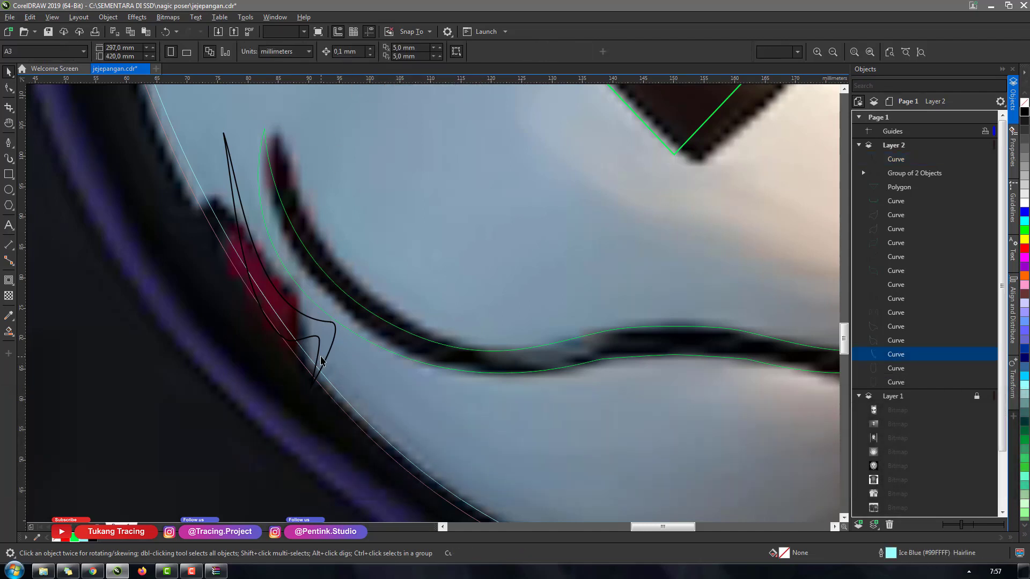
pyautogui.click(314, 379)
pyautogui.press('d')
# Place a horizontally mirrored copy of the trimmed jaw marking on the opposite jawline and weld both markings into one curve
pyautogui.click(318, 353)
pyautogui.scroll(-3, 166, 306)
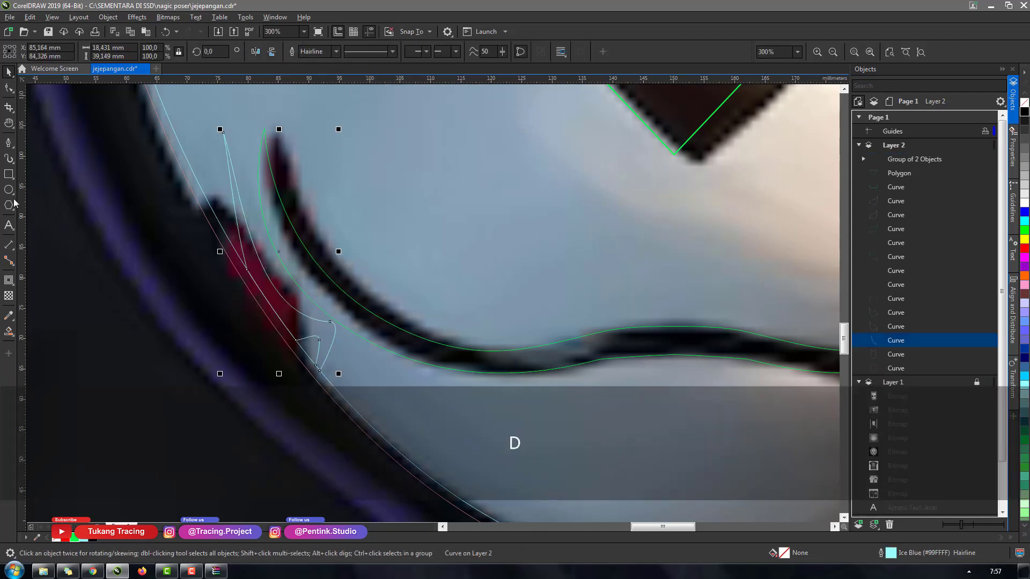
pyautogui.hotkey('ctrl', 'c')
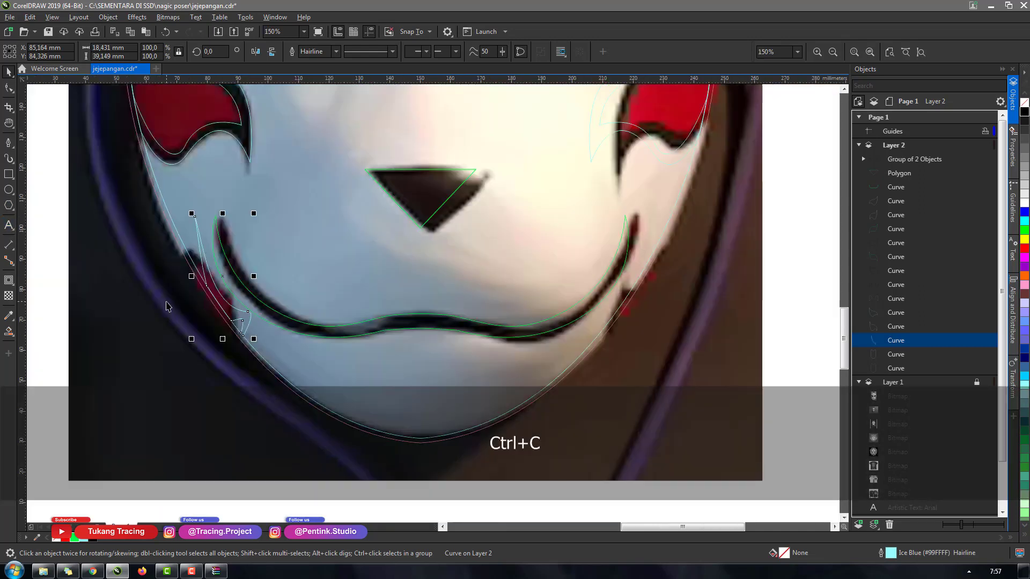
pyautogui.hotkey('ctrl', 'v')
pyautogui.moveTo(223, 317); pyautogui.dragTo(609, 321)
pyautogui.scroll(2, 617, 290)
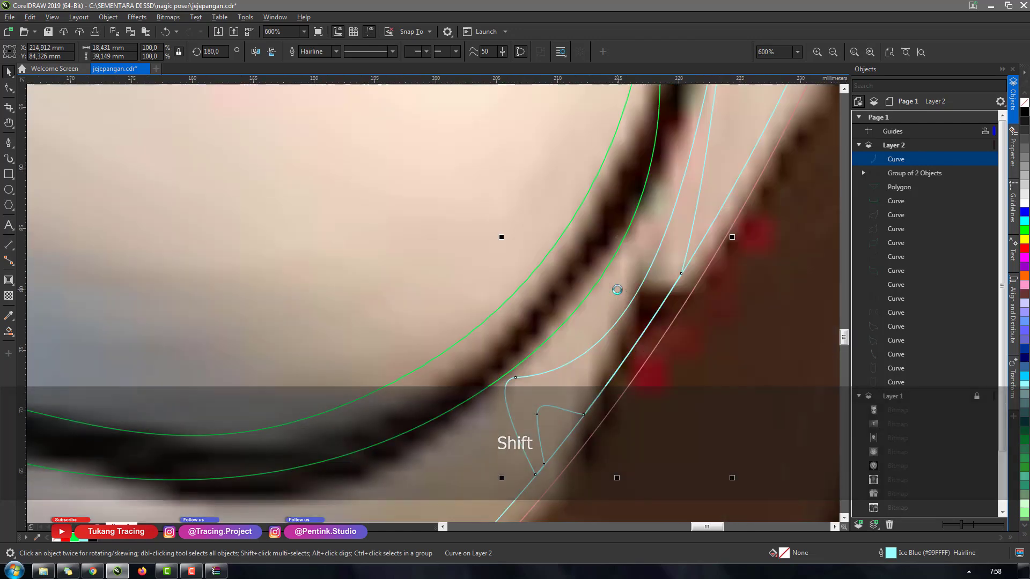
pyautogui.scroll(-3, 617, 290)
pyautogui.keyDown('shift'); pyautogui.click(412, 286); pyautogui.keyUp('shift')
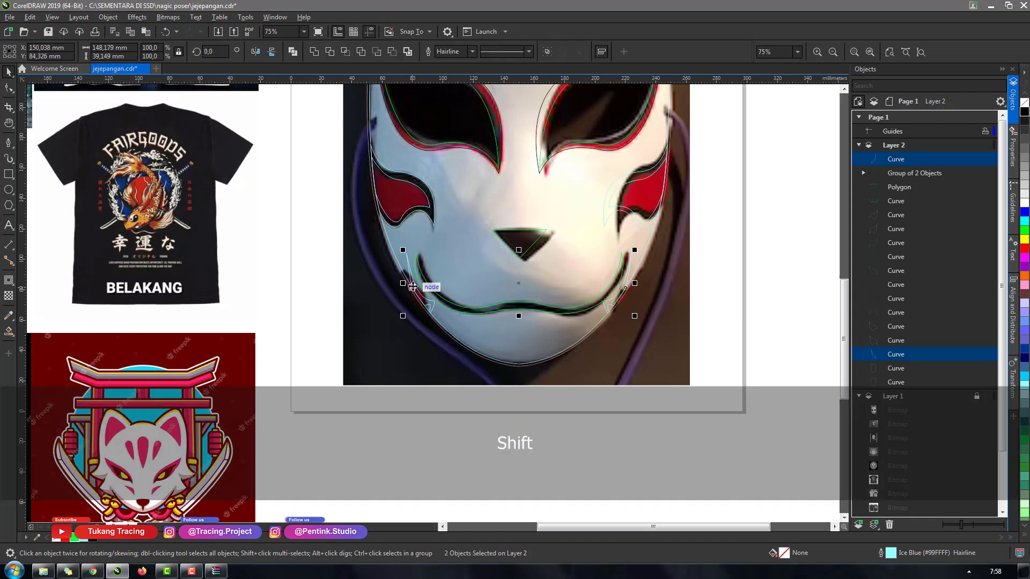
pyautogui.click(314, 52)
pyautogui.scroll(-2, 403, 322)
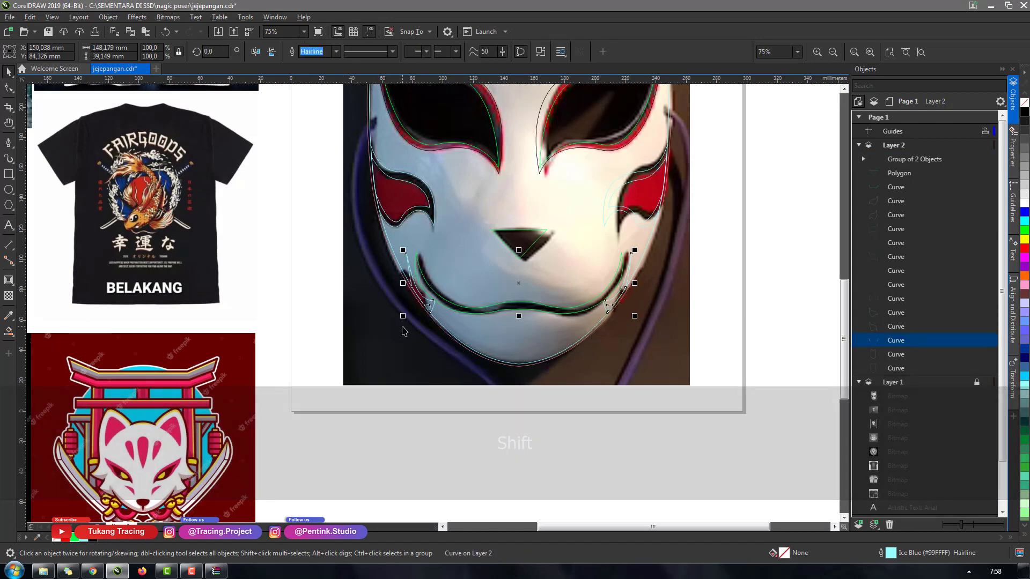
pyautogui.scroll(-2, 443, 199)
pyautogui.scroll(4, 471, 150)
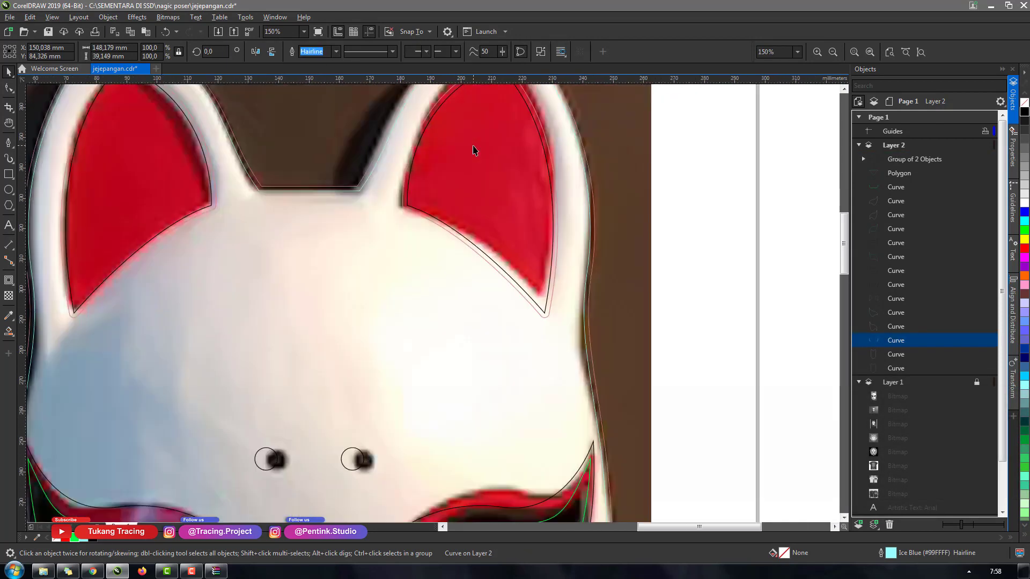
pyautogui.scroll(-3, 472, 150)
pyautogui.scroll(2, 445, 244)
pyautogui.scroll(-2, 445, 244)
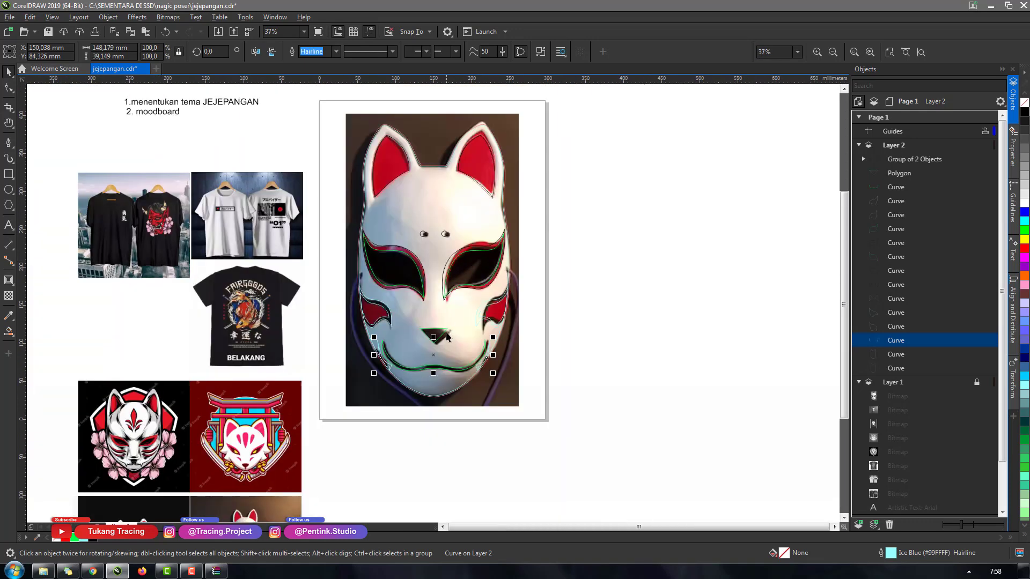
# Add a single-step outward contour to the welded jaw markings with an offset of 1.5 mm
pyautogui.scroll(4, 448, 382)
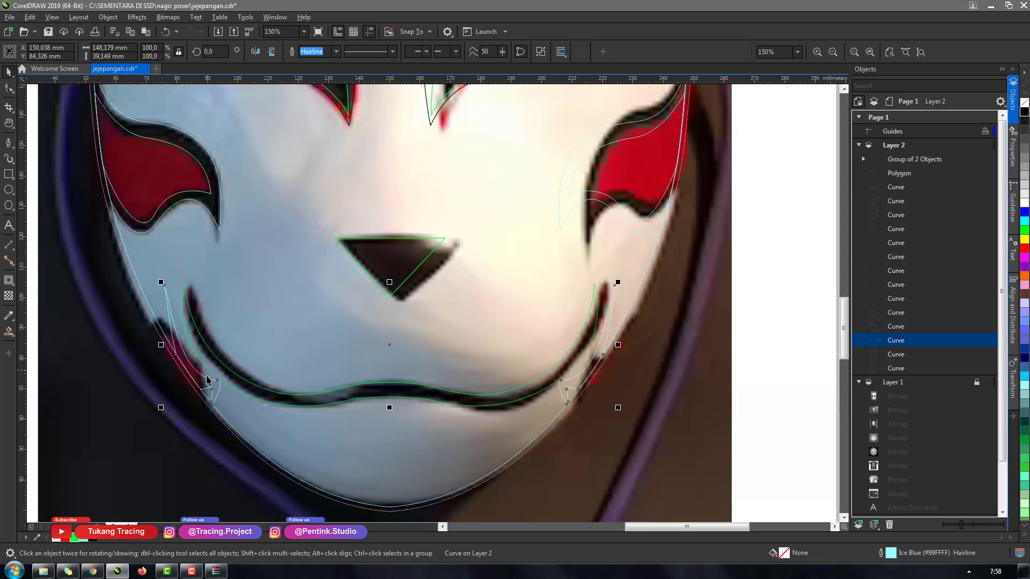
pyautogui.hotkey('ctrl', 'z')
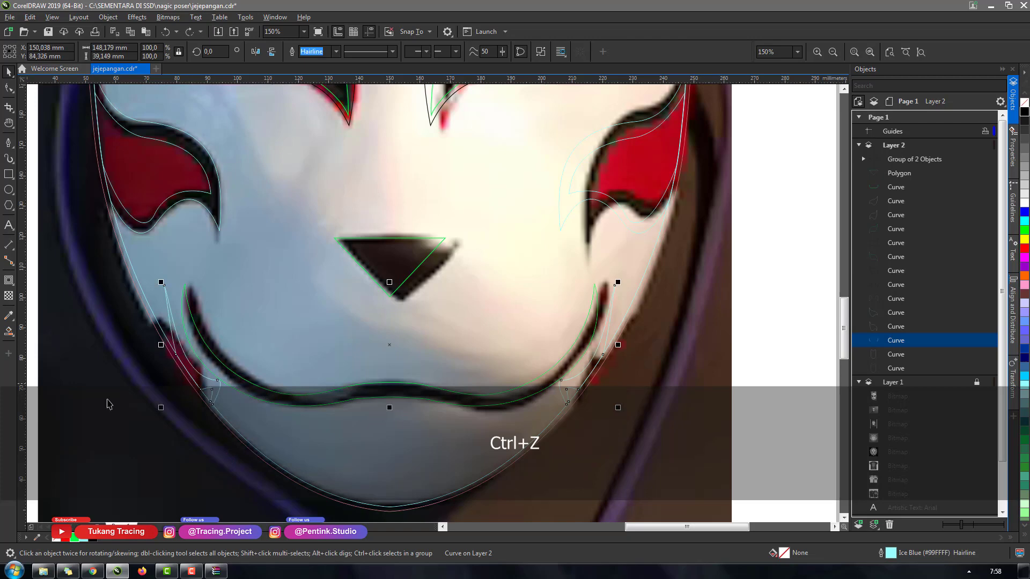
pyautogui.click(9, 280)
pyautogui.moveTo(225, 409); pyautogui.dragTo(230, 424)
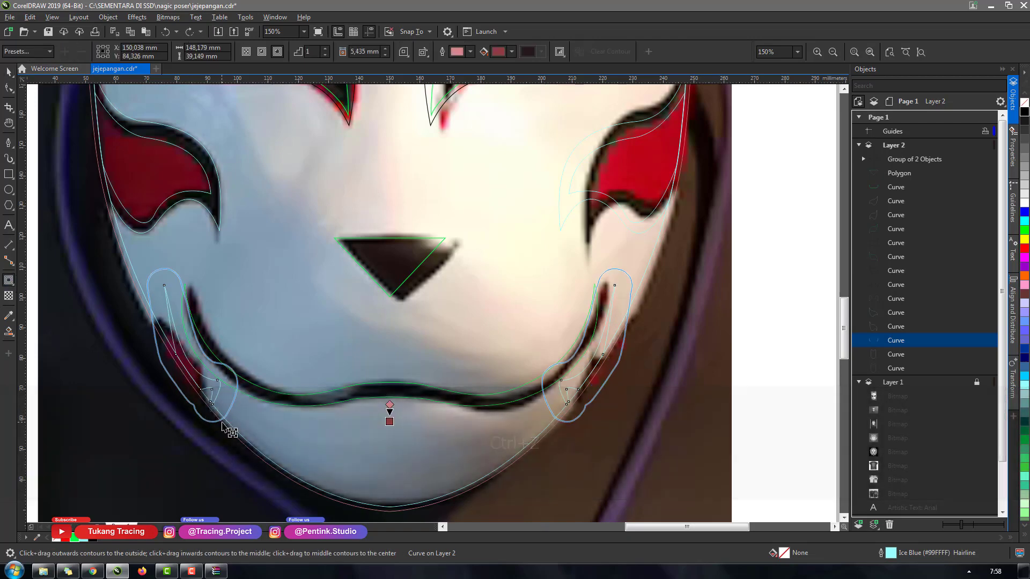
pyautogui.hotkey('ctrl', 'a')
pyautogui.write('1')
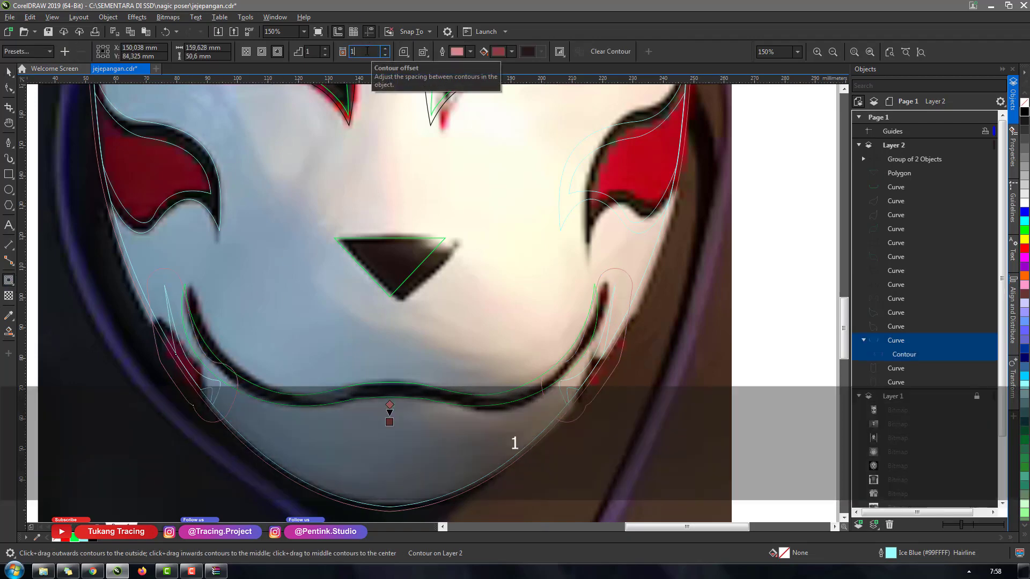
pyautogui.write(',5')
pyautogui.press('Return')
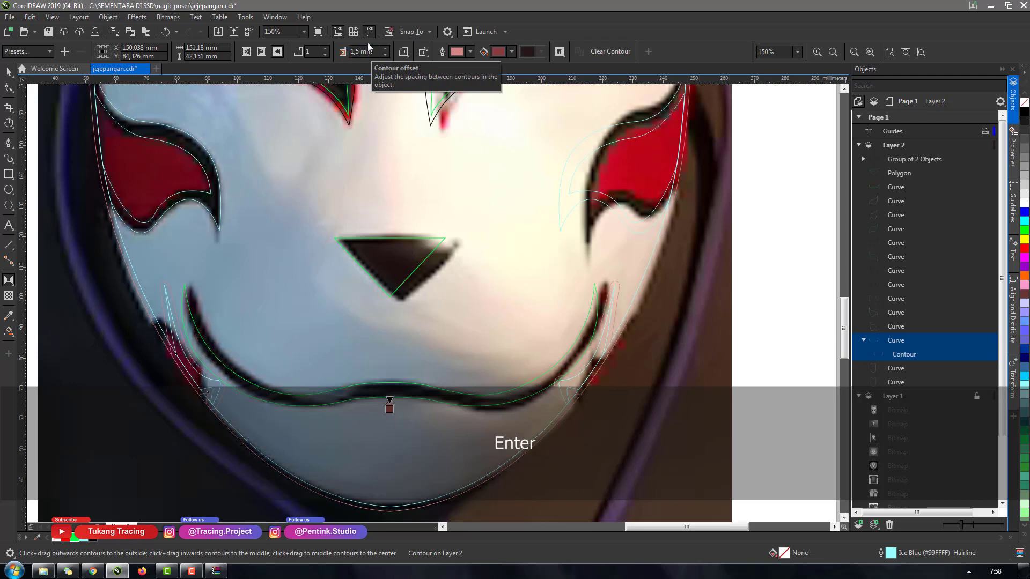
# Break the jaw markings' contour apart into separate curves
pyautogui.click(403, 52)
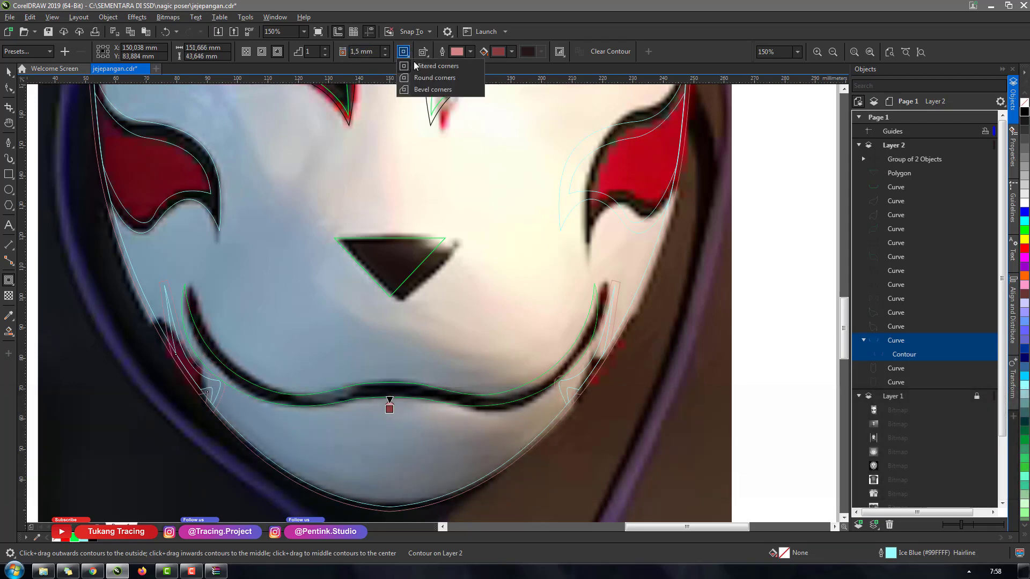
pyautogui.press('space')
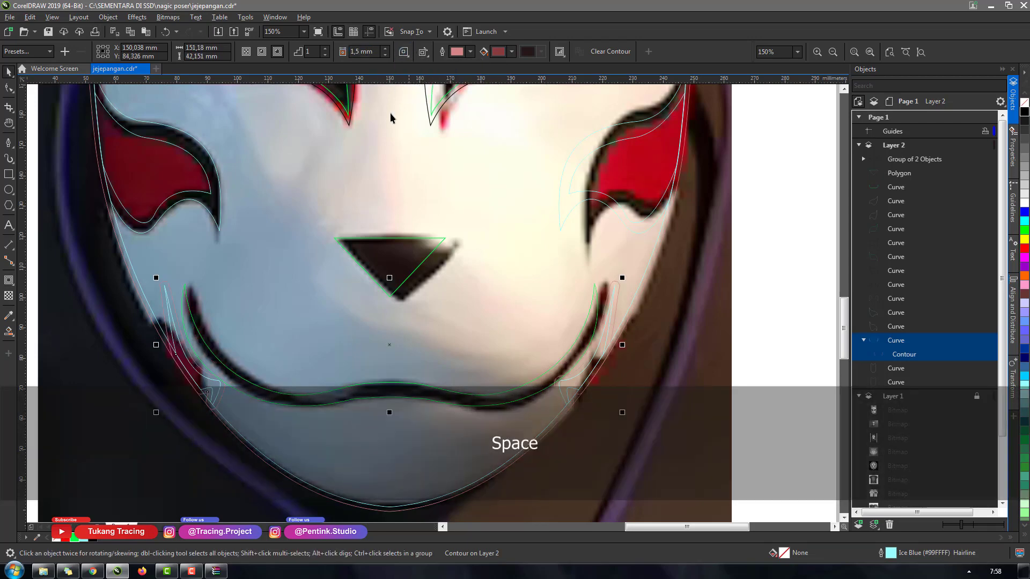
pyautogui.hotkey('ctrl', 'k')
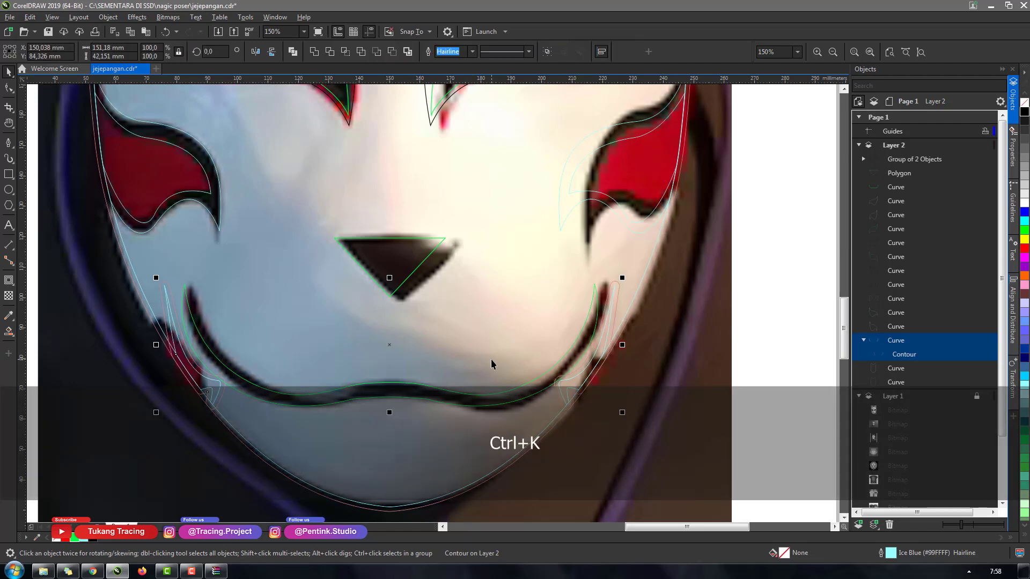
# Examine the traced mask as a whole and the contoured curves around the ears and face markings up close
pyautogui.scroll(-4, 487, 379)
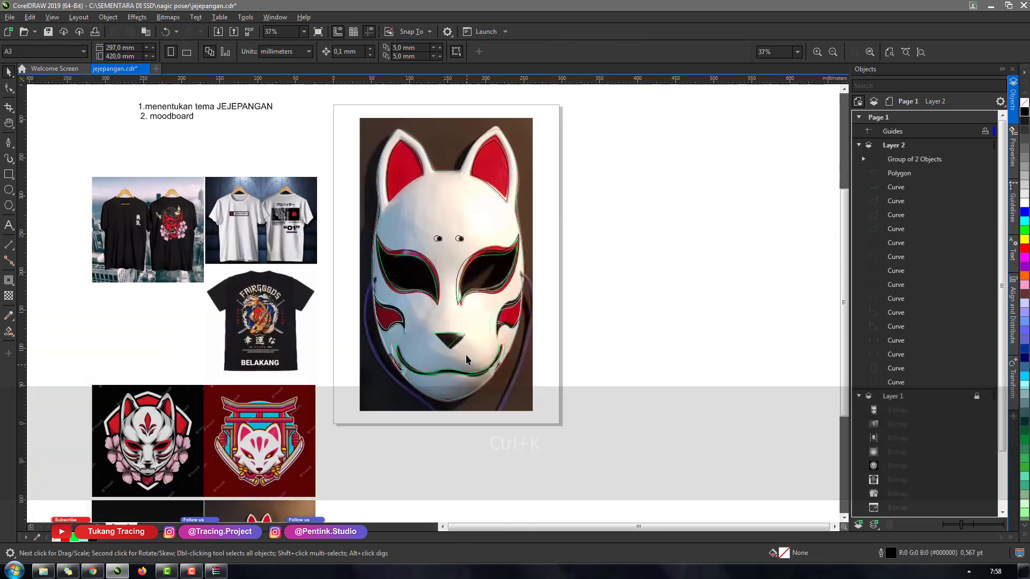
pyautogui.scroll(3, 465, 355)
pyautogui.click(457, 370)
pyautogui.hotkey('ctrl', 'z')
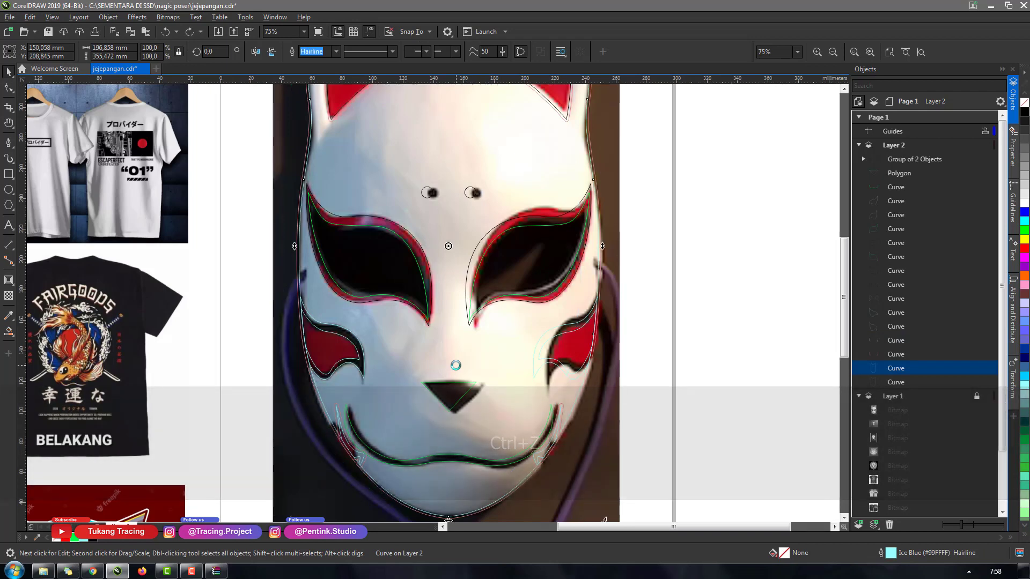
pyautogui.scroll(-2, 347, 273)
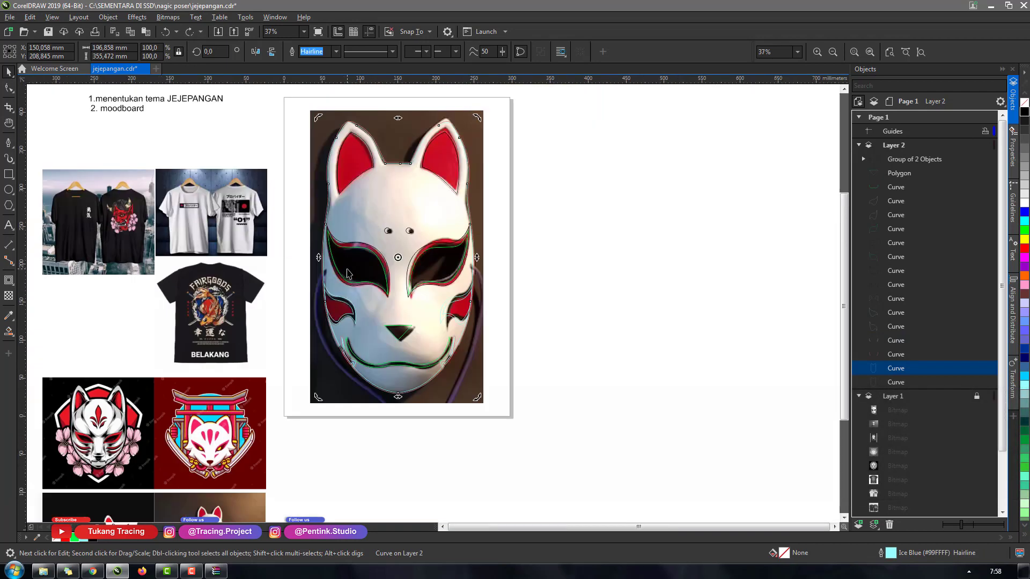
pyautogui.click(535, 317)
pyautogui.scroll(-2, 453, 263)
pyautogui.scroll(4, 443, 240)
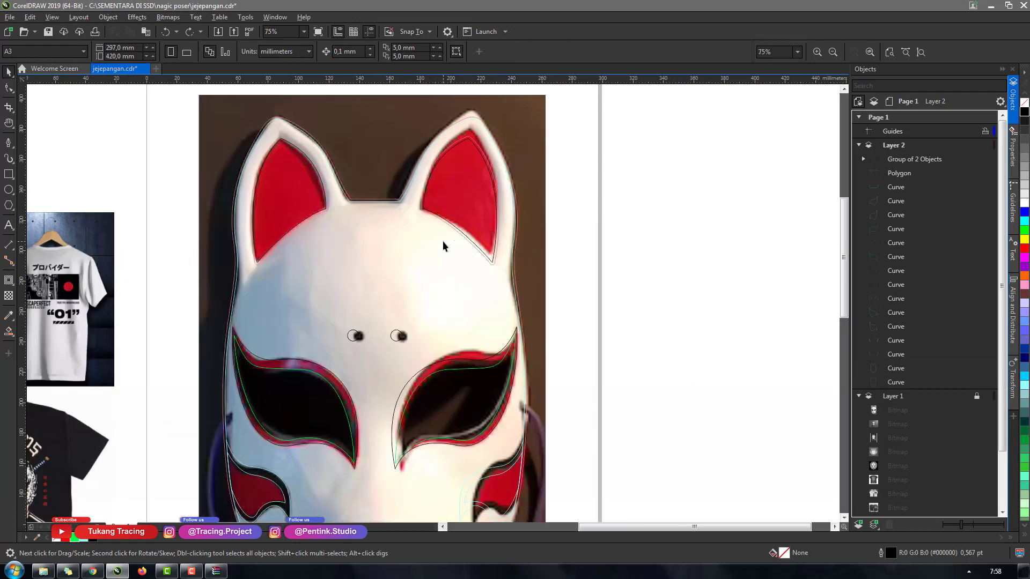
pyautogui.scroll(-2, 443, 240)
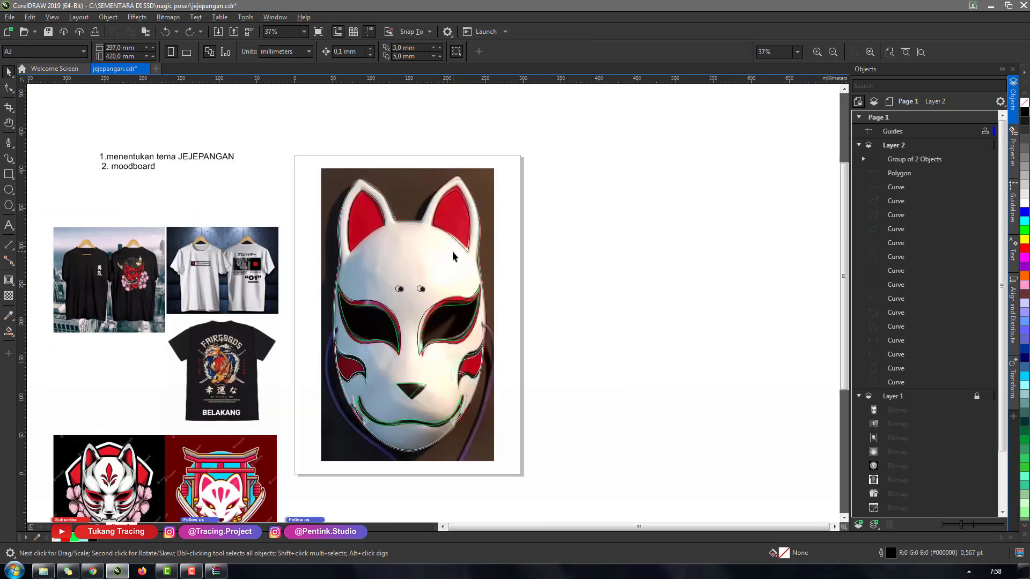
pyautogui.scroll(6, 452, 251)
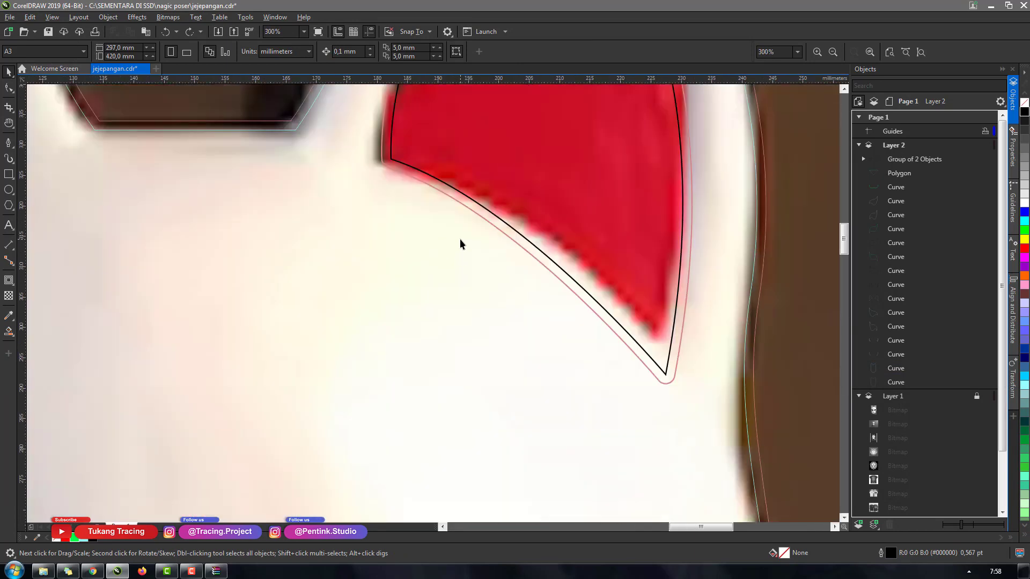
pyautogui.scroll(-4, 457, 244)
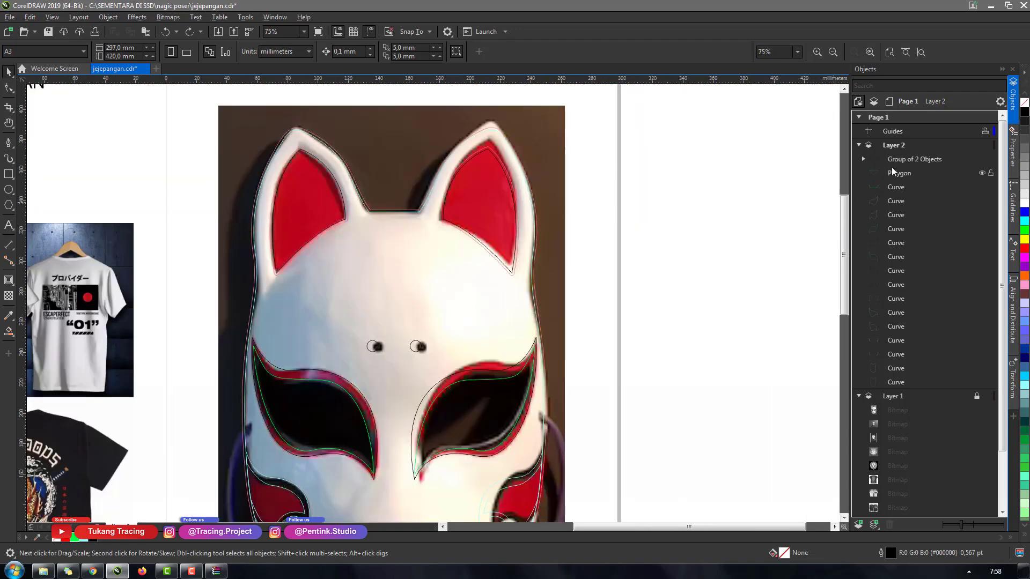
# Ungroup the two small forehead circles and combine them into a single curve
pyautogui.click(893, 163)
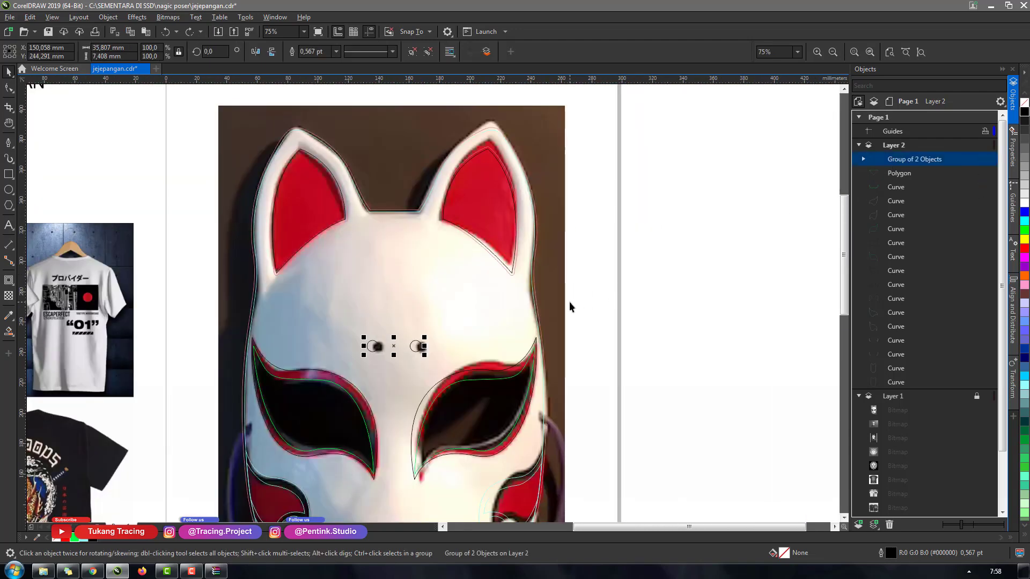
pyautogui.hotkey('ctrl', 'u')
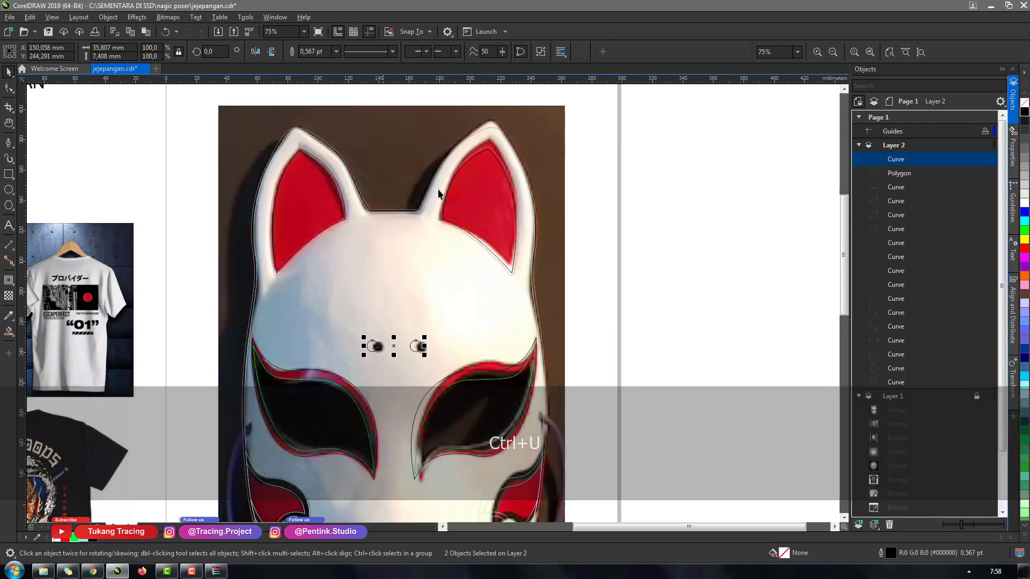
pyautogui.click(599, 281)
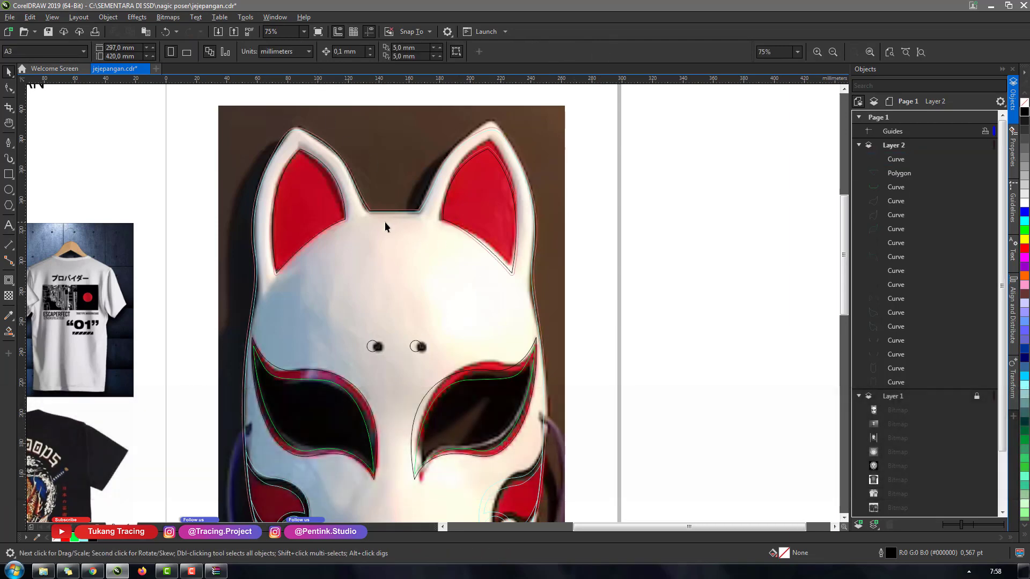
pyautogui.scroll(-2, 385, 221)
pyautogui.scroll(3, 384, 414)
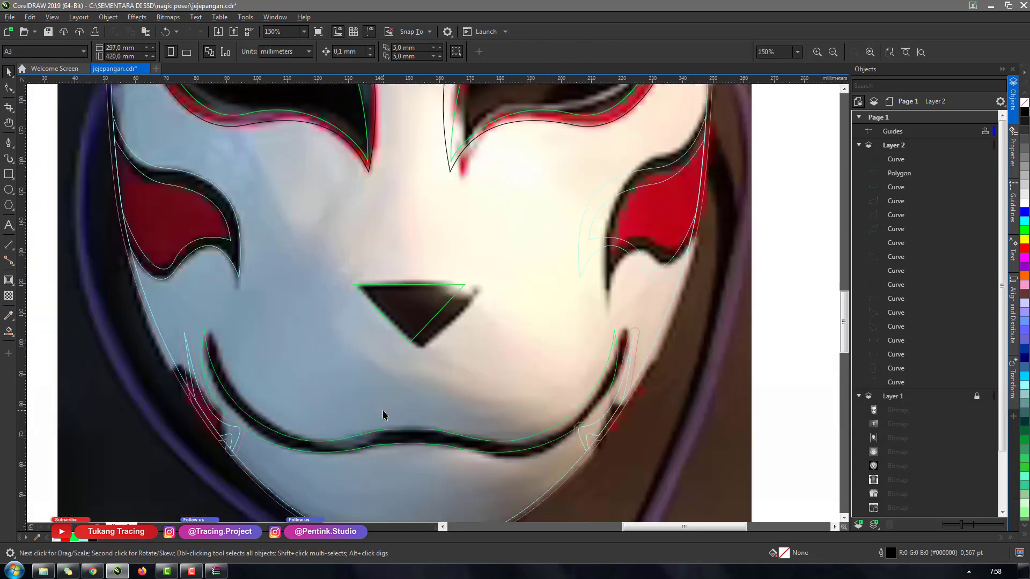
pyautogui.scroll(-4, 407, 392)
pyautogui.scroll(5, 413, 309)
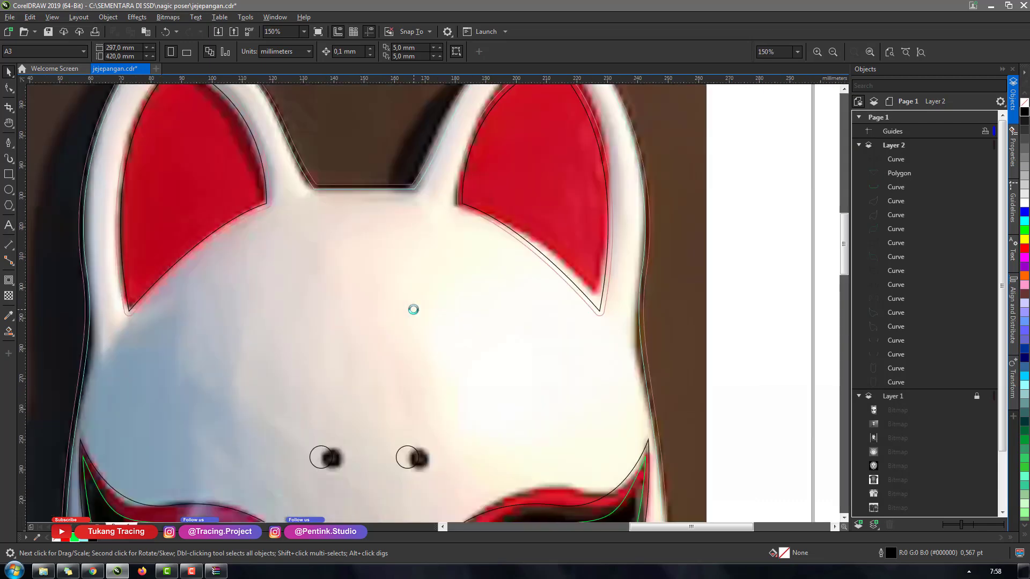
pyautogui.scroll(-2, 413, 309)
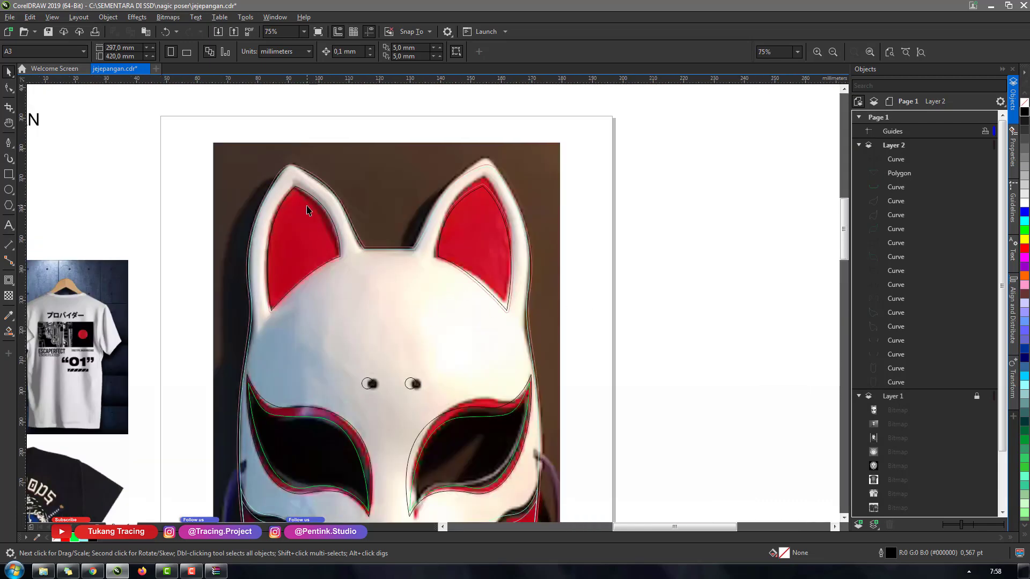
# With the Pen tool, draw a curved inner shadow edge in the left ear, from its inner corner past the tip to the lower corner
pyautogui.scroll(4, 307, 209)
pyautogui.click(8, 142)
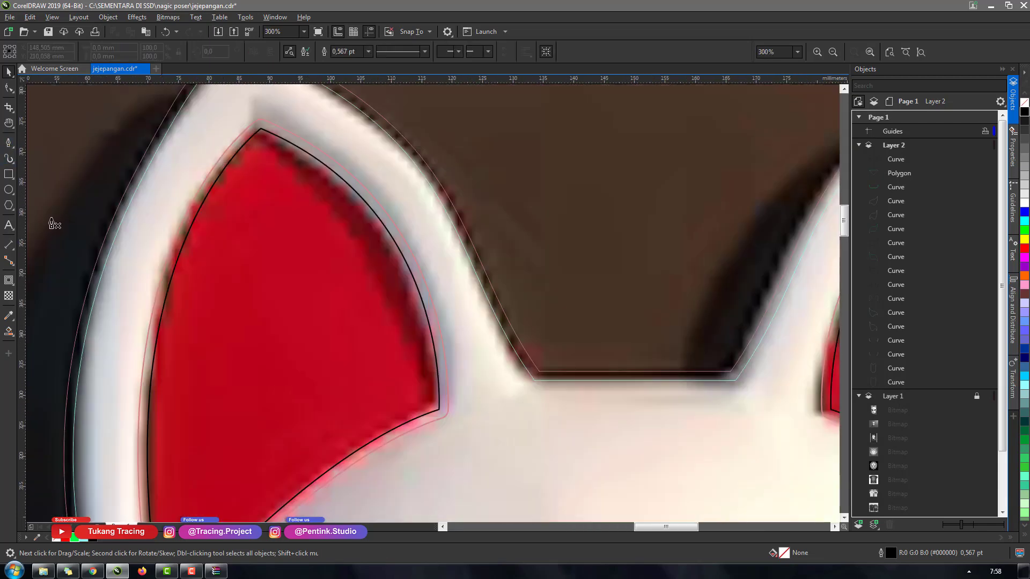
pyautogui.click(438, 409)
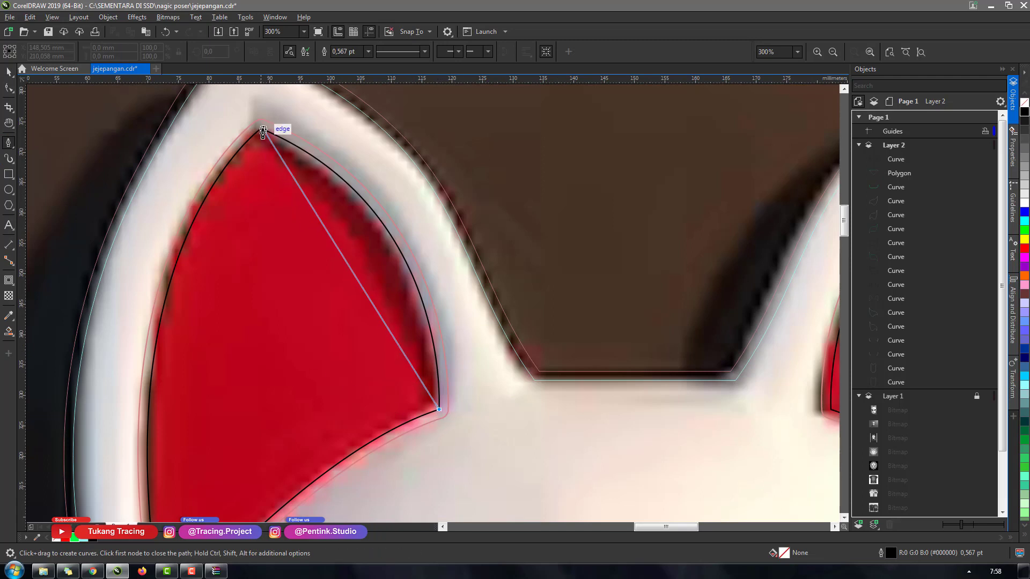
pyautogui.moveTo(264, 143); pyautogui.dragTo(162, 146)
pyautogui.press('alt')
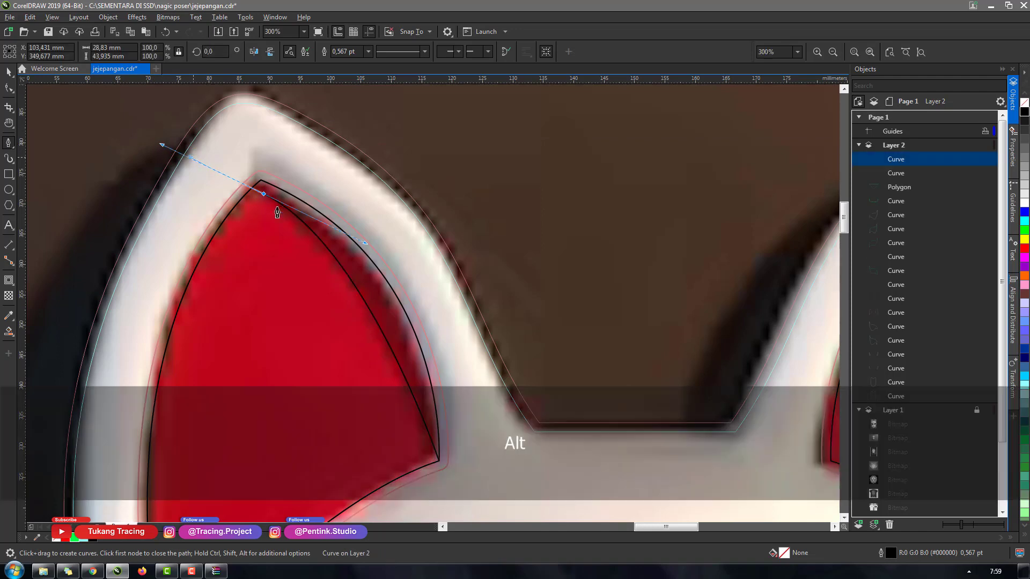
pyautogui.scroll(-2, 266, 215)
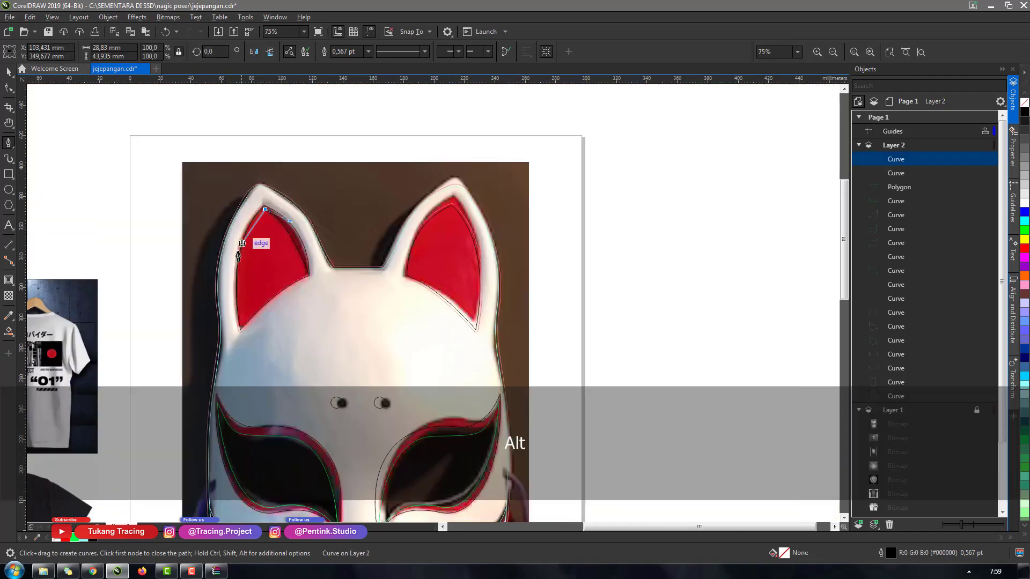
pyautogui.scroll(1, 229, 278)
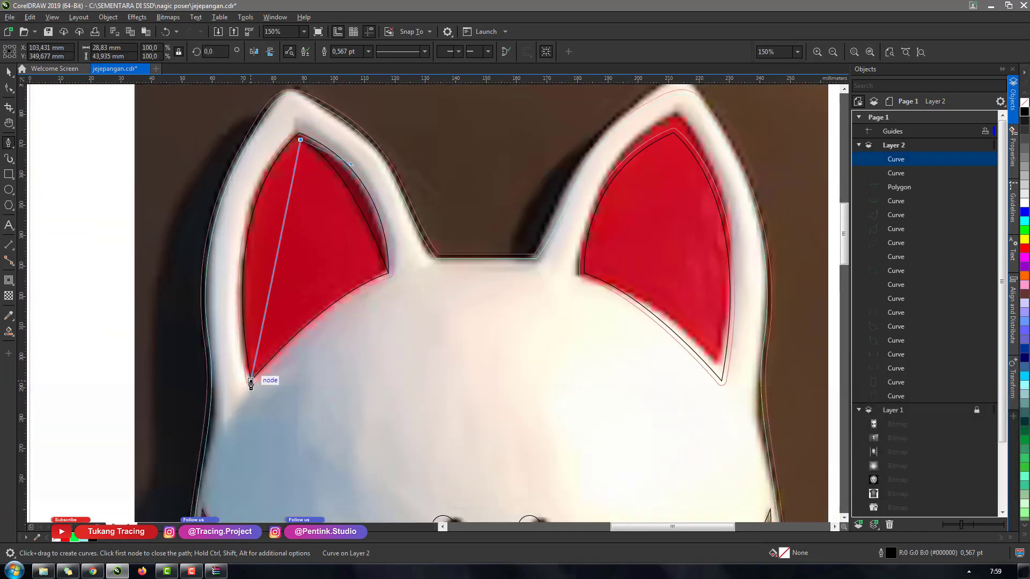
pyautogui.moveTo(250, 382); pyautogui.dragTo(269, 505)
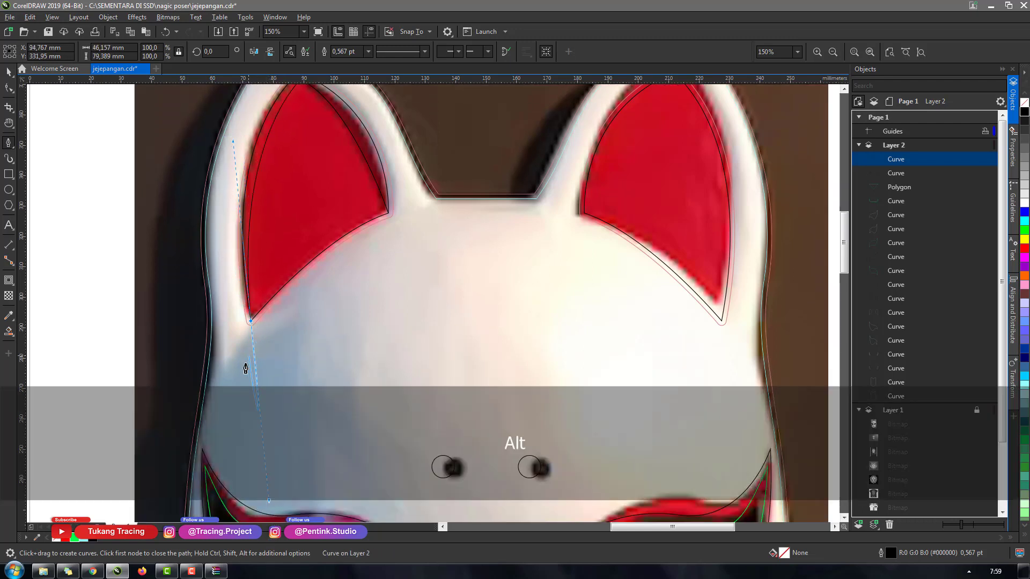
# Close the shadow shape with straight segments running outside the left inner-ear outline, making it about 60 × 121 mm overall
pyautogui.keyDown('alt'); pyautogui.click(240, 369); pyautogui.keyUp('alt')
pyautogui.moveTo(235, 196); pyautogui.dragTo(224, 155)
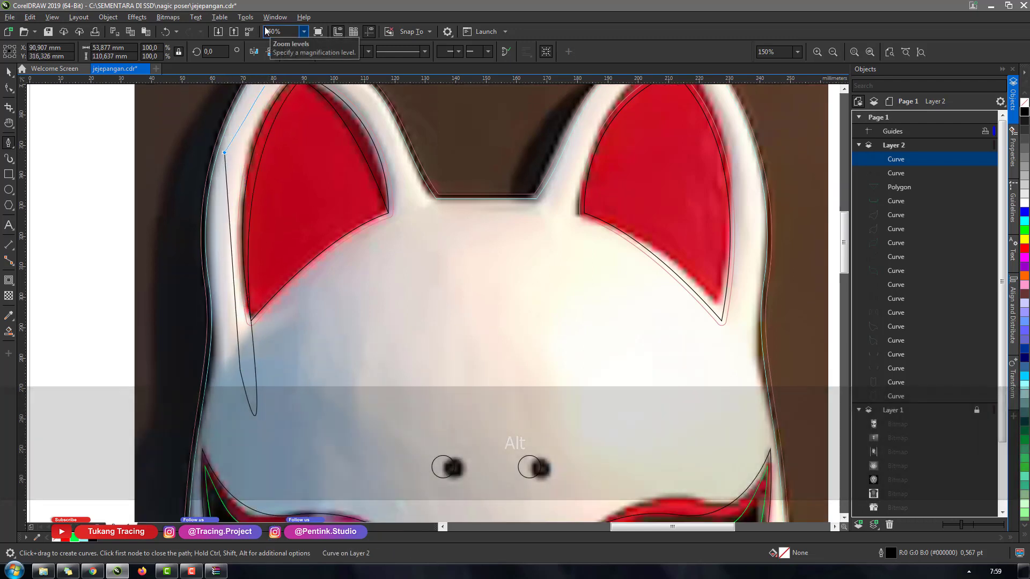
pyautogui.scroll(-2, 316, 193)
pyautogui.scroll(4, 321, 186)
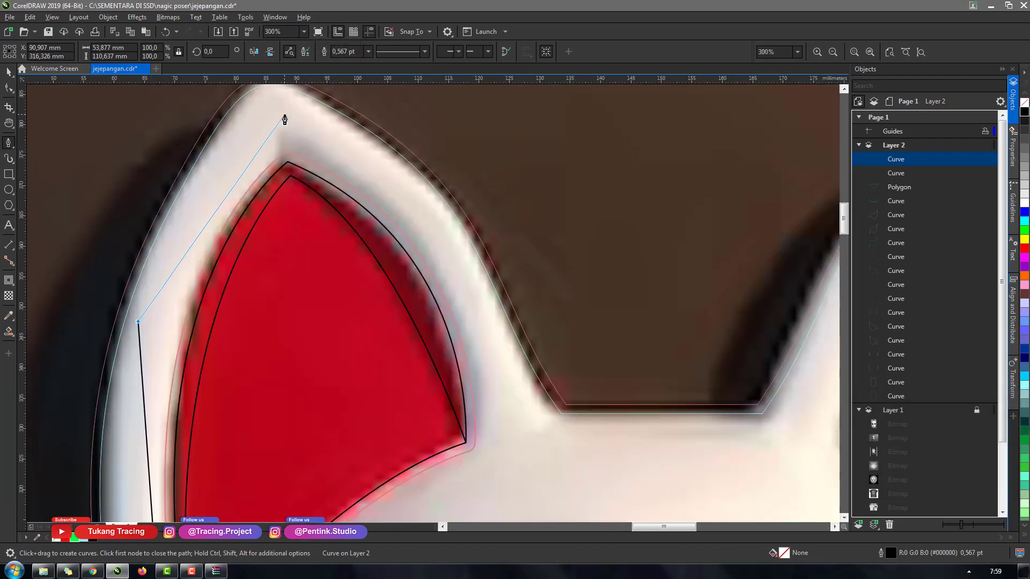
pyautogui.click(281, 115)
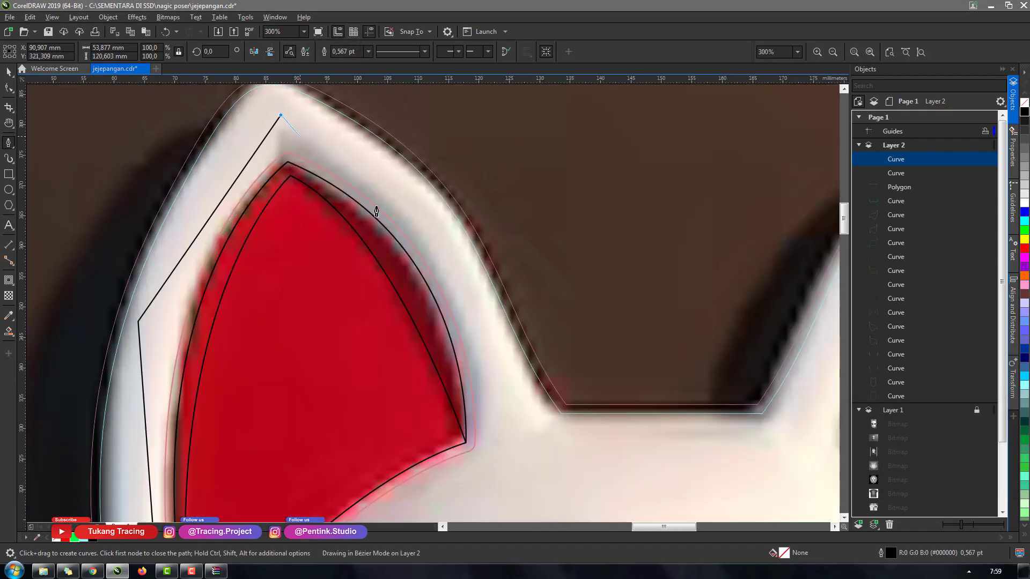
pyautogui.click(458, 245)
pyautogui.click(502, 420)
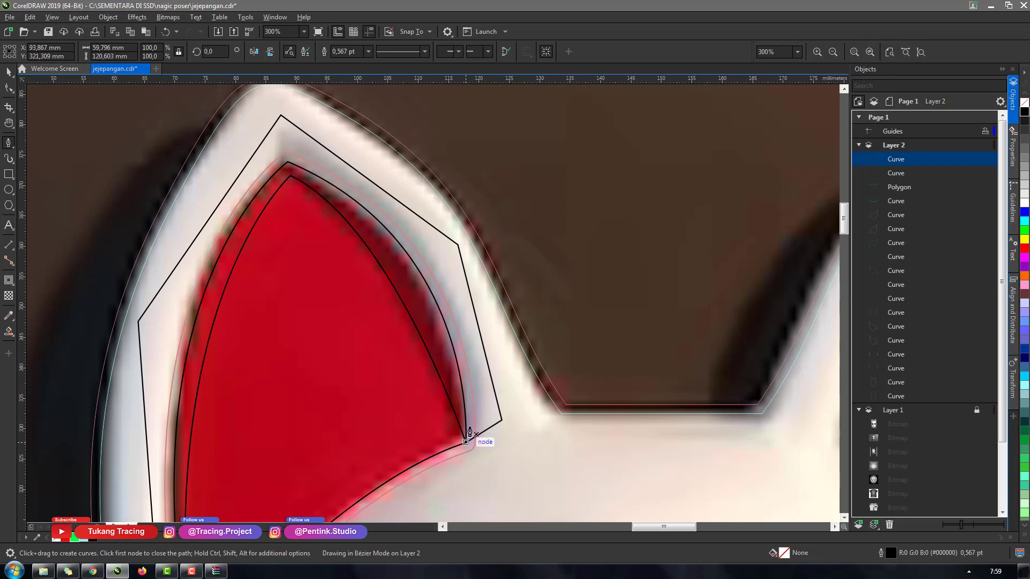
# Intersect the shadow shape with the inner-ear curve and delete the original untrimmed shape
pyautogui.press('space')
pyautogui.hotkey('ctrl', 'z')
pyautogui.press('shift')
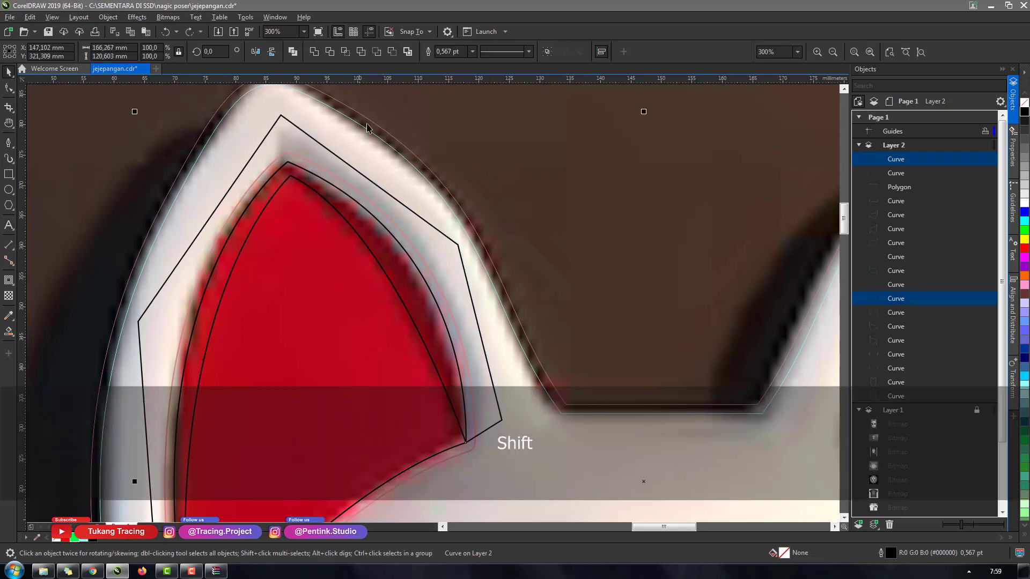
pyautogui.click(346, 52)
pyautogui.click(404, 203)
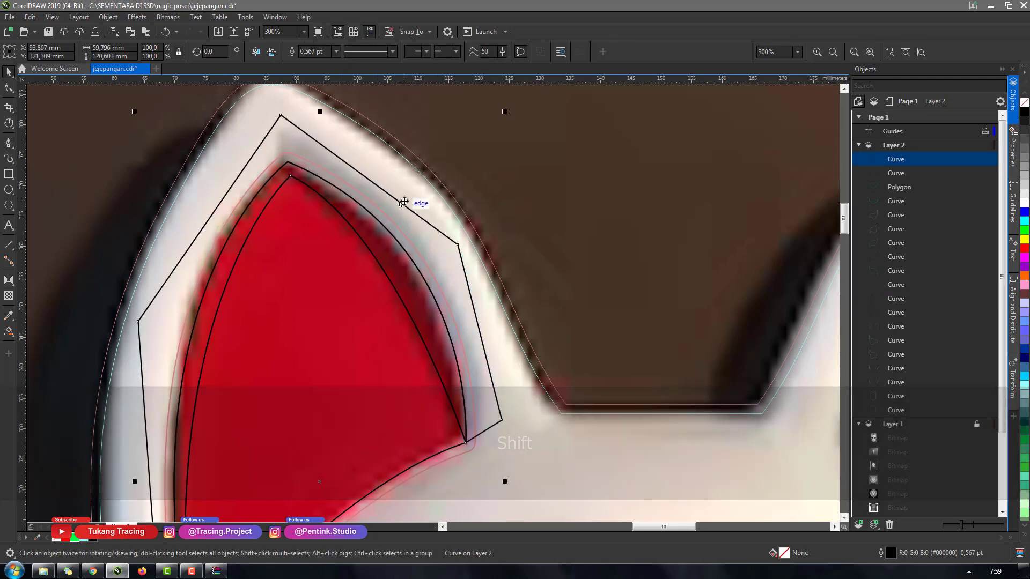
pyautogui.press('Delete')
# Place a horizontally mirrored copy of the left ear's trimmed shadow on the right inner ear, aligned to its lower corner
pyautogui.scroll(-2, 403, 201)
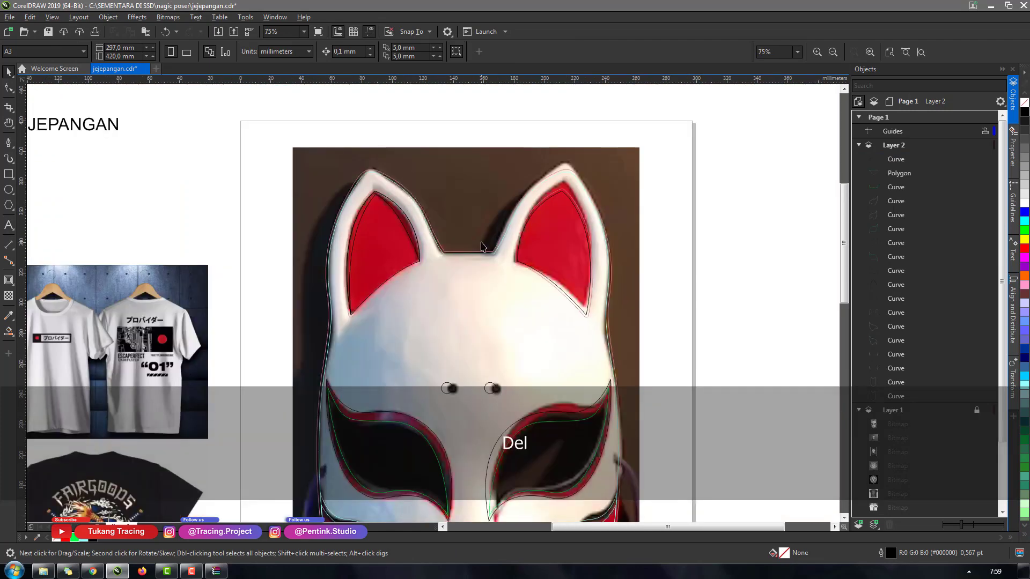
pyautogui.scroll(1, 481, 246)
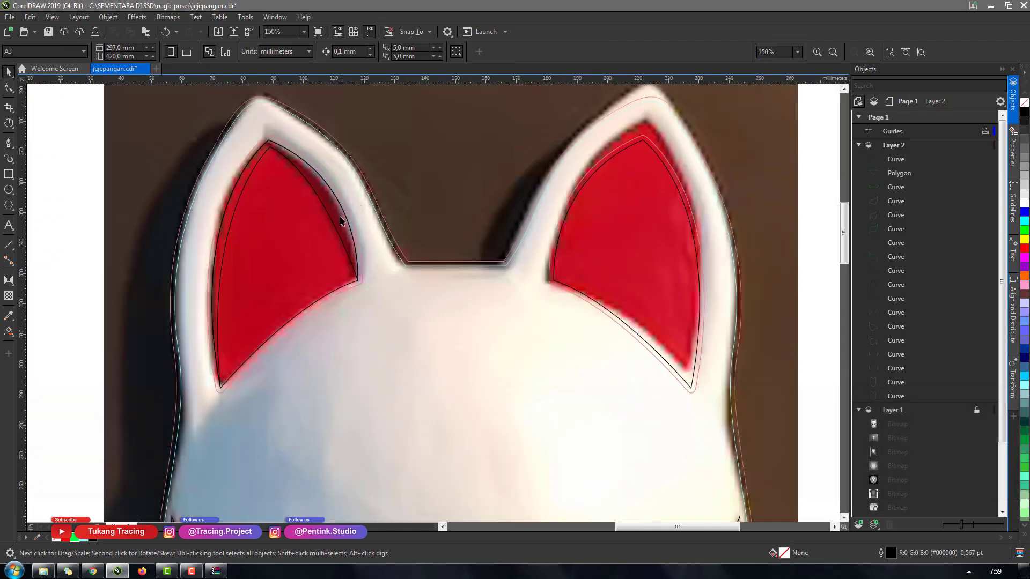
pyautogui.click(340, 220)
pyautogui.hotkey('ctrl', 'c')
pyautogui.hotkey('ctrl', 'v')
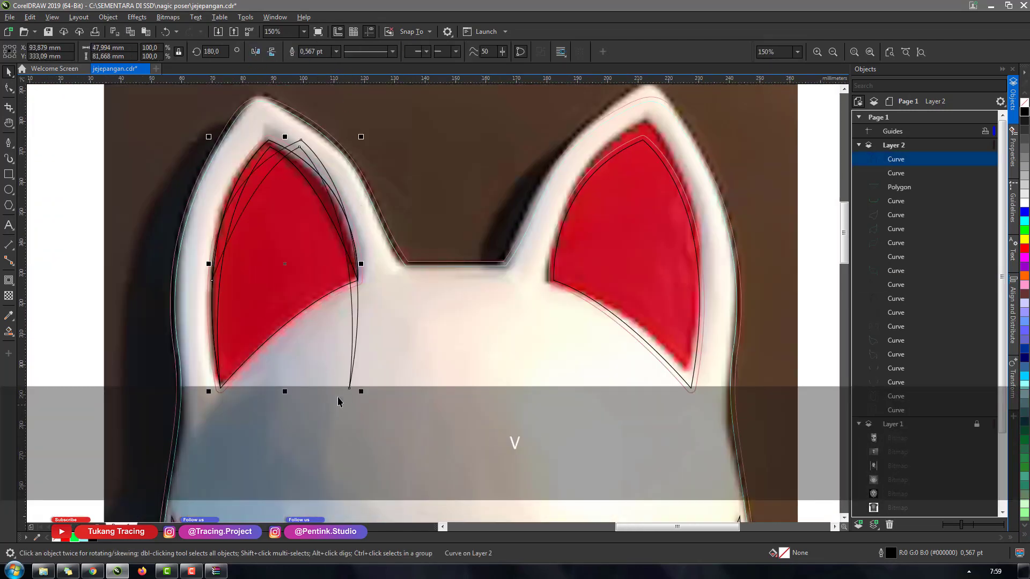
pyautogui.moveTo(349, 387)
pyautogui.mouseDown()
pyautogui.moveTo(404, 404)
pyautogui.moveTo(691, 389)
pyautogui.mouseUp()
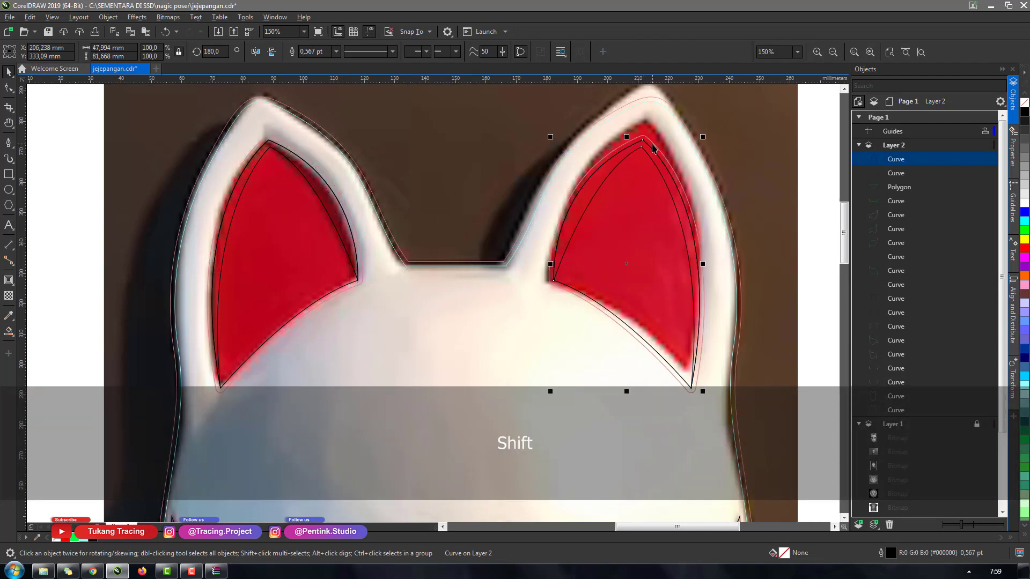
pyautogui.scroll(3, 654, 148)
pyautogui.scroll(-3, 597, 135)
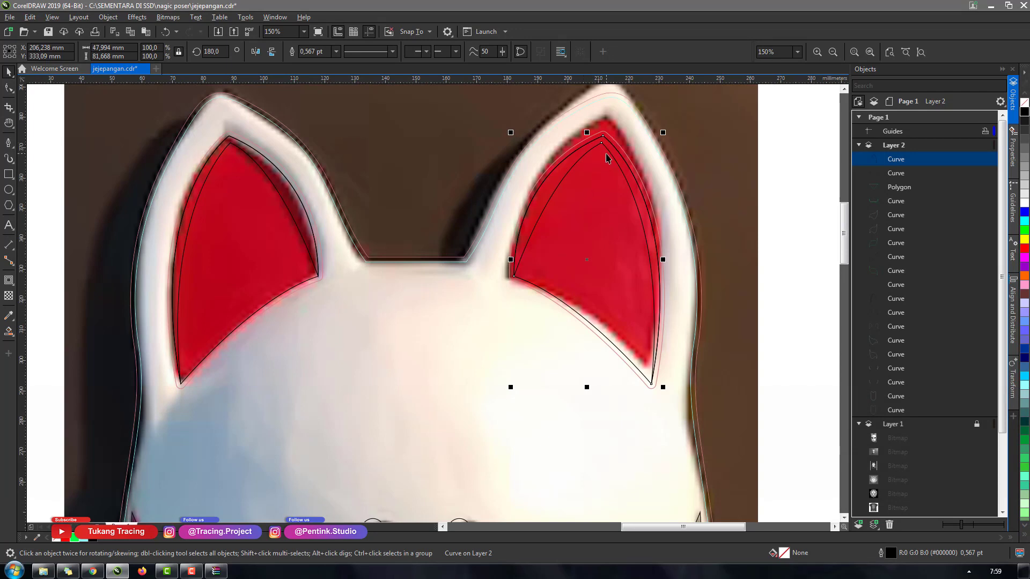
pyautogui.scroll(4, 606, 157)
pyautogui.hotkey('ctrl', 'x')
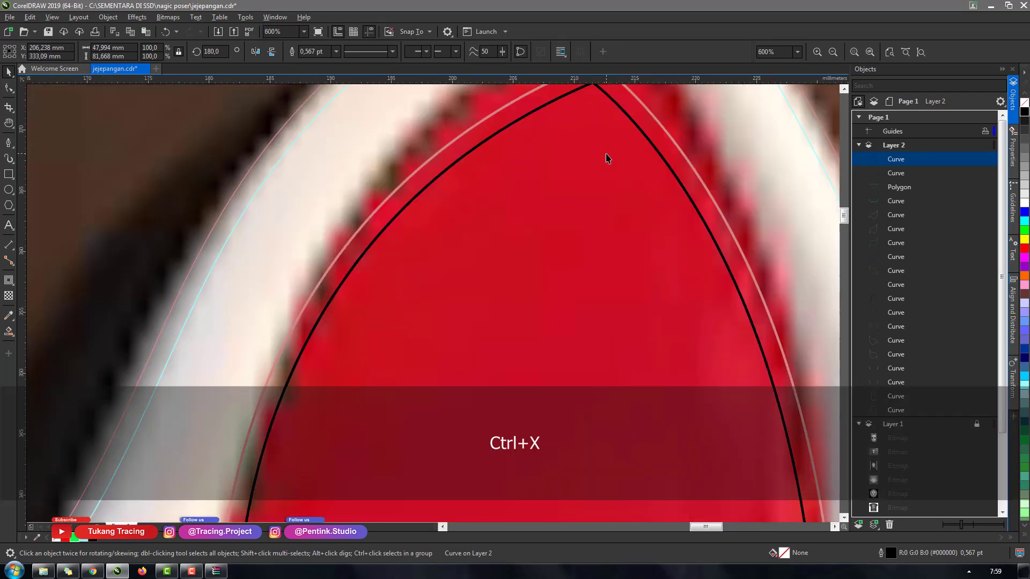
pyautogui.hotkey('ctrl', 'z')
pyautogui.scroll(-1, 604, 156)
pyautogui.hotkey('ctrl', 'z')
pyautogui.hotkey('ctrl', 'z')
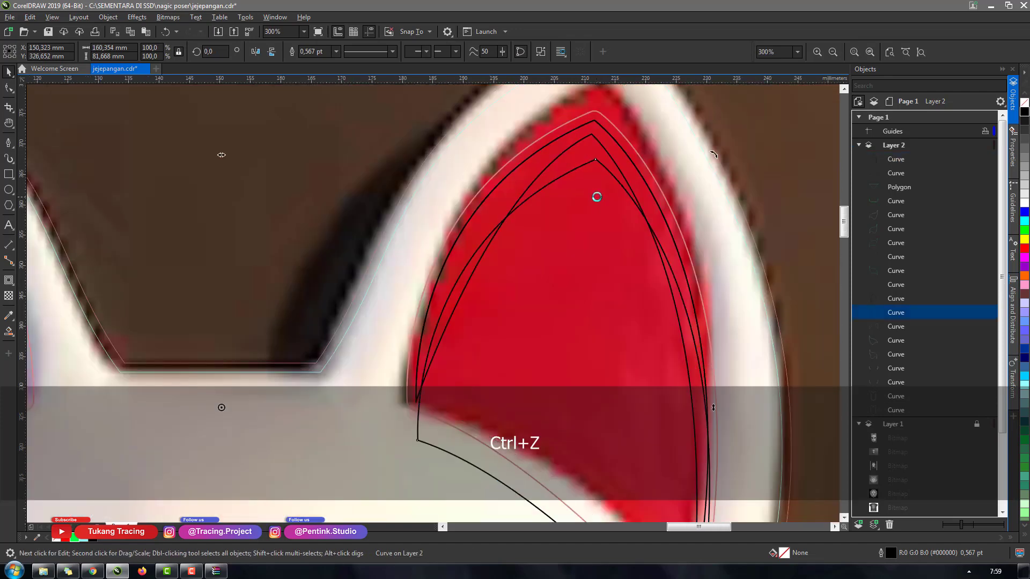
pyautogui.hotkey('ctrl', 'z')
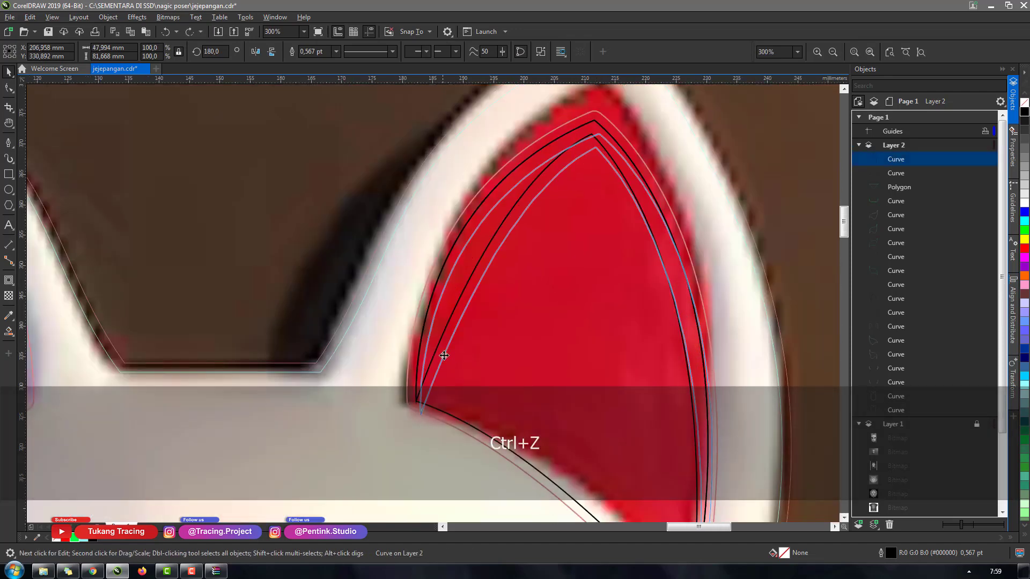
pyautogui.click(442, 351)
pyautogui.hotkey('ctrl', 'v')
pyautogui.scroll(-6, 529, 326)
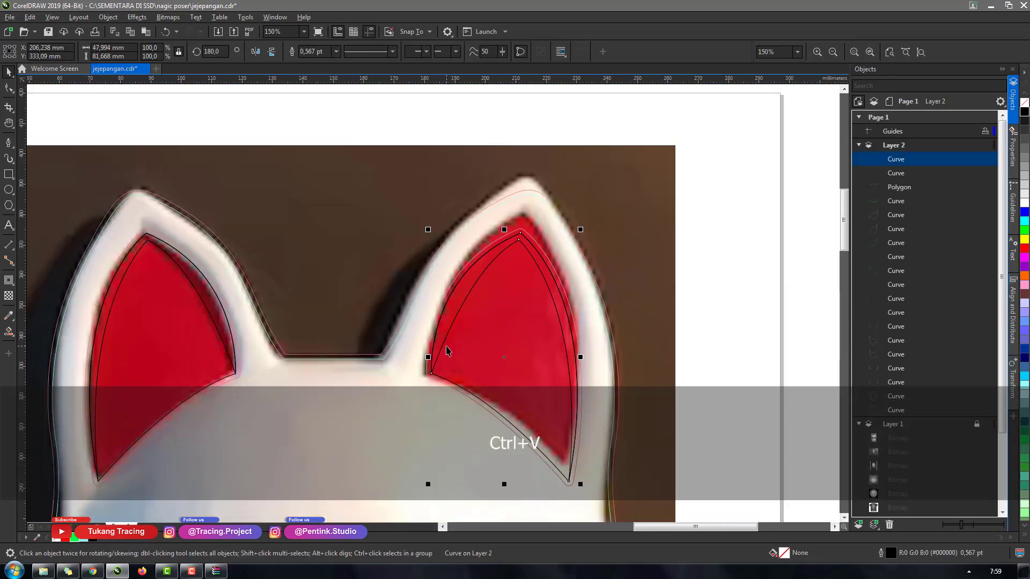
pyautogui.click(529, 327)
pyautogui.scroll(4, 466, 344)
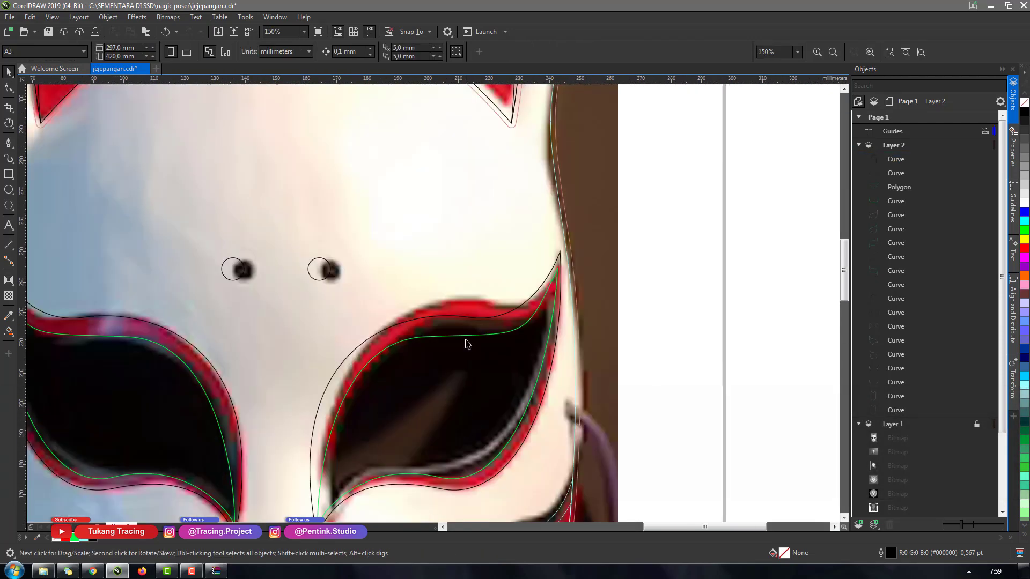
# Save the document
pyautogui.scroll(-4, 524, 249)
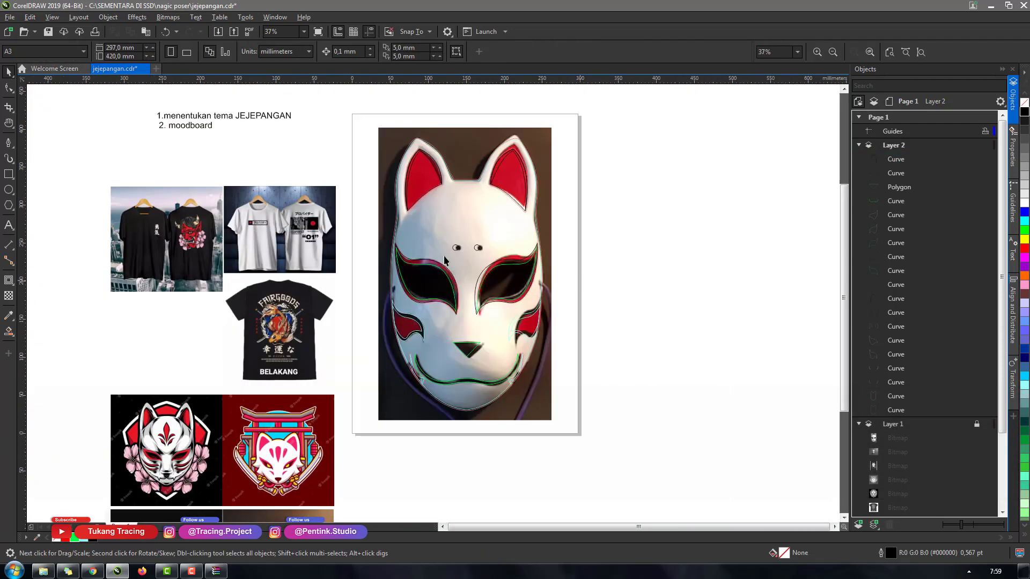
pyautogui.doubleClick(443, 276)
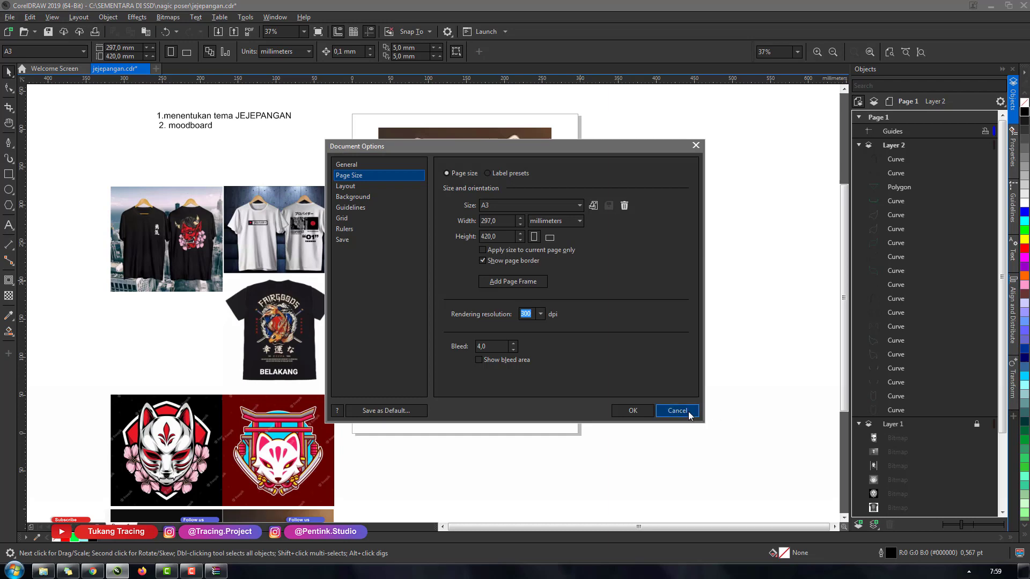
pyautogui.click(689, 413)
pyautogui.hotkey('ctrl', 's')
# With the Pen tool, draw a curved inner shadow edge about 38 × 33 mm in the left cheek marking, from its inner tip to its upper outer corner
pyautogui.scroll(4, 500, 336)
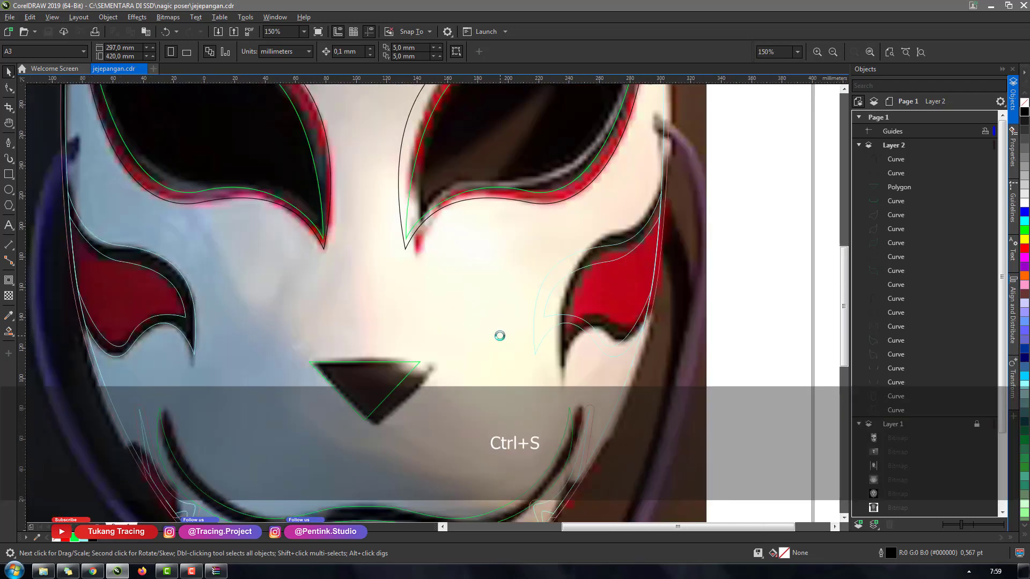
pyautogui.scroll(-2, 499, 336)
pyautogui.scroll(4, 287, 308)
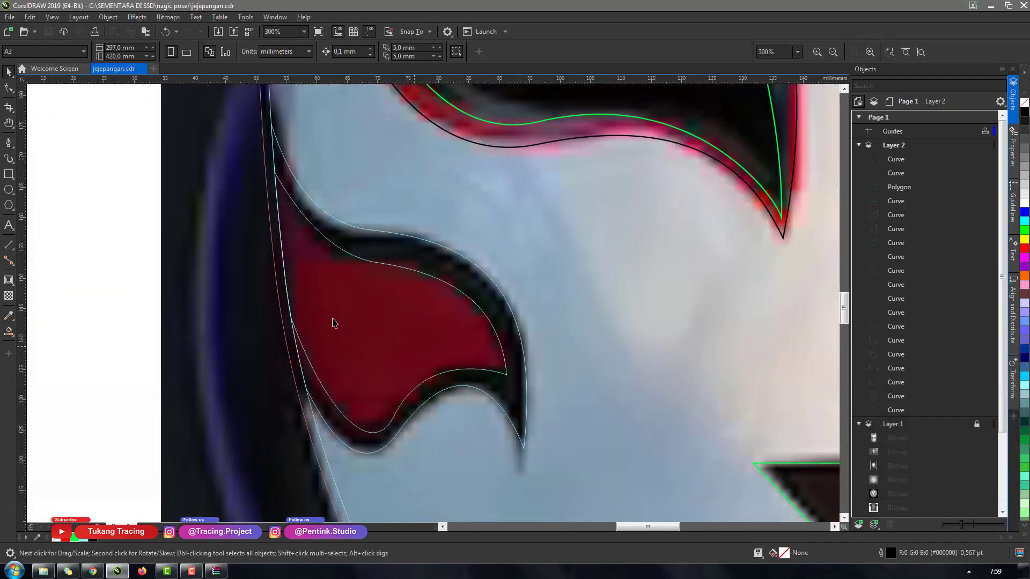
pyautogui.click(9, 142)
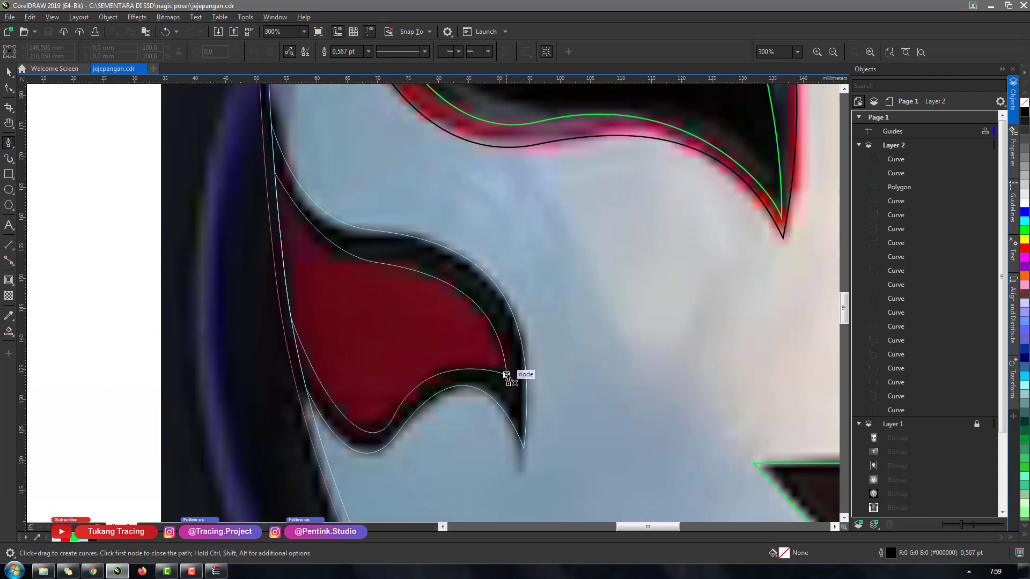
pyautogui.moveTo(414, 288); pyautogui.dragTo(356, 282)
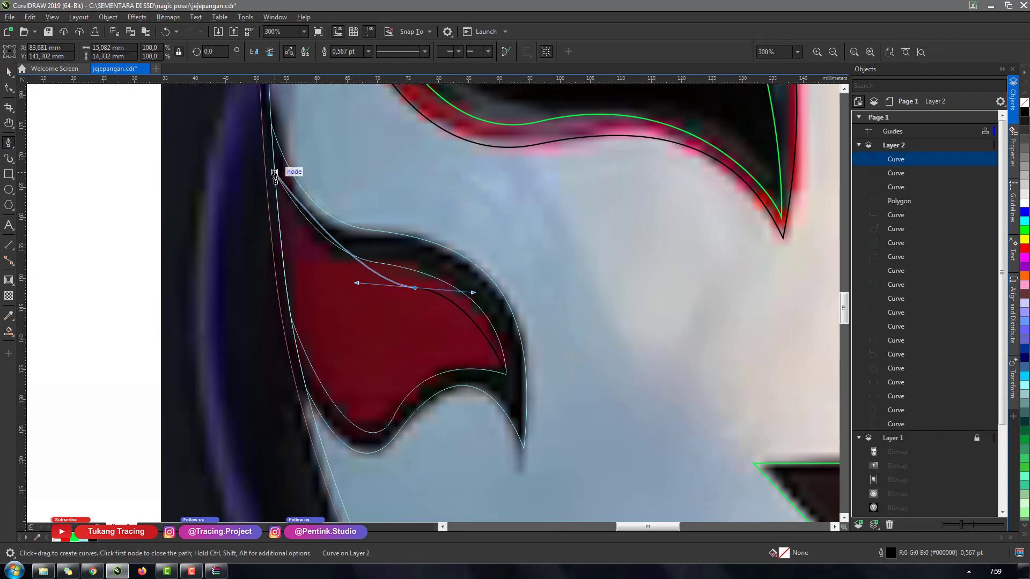
pyautogui.moveTo(274, 174); pyautogui.dragTo(226, 149)
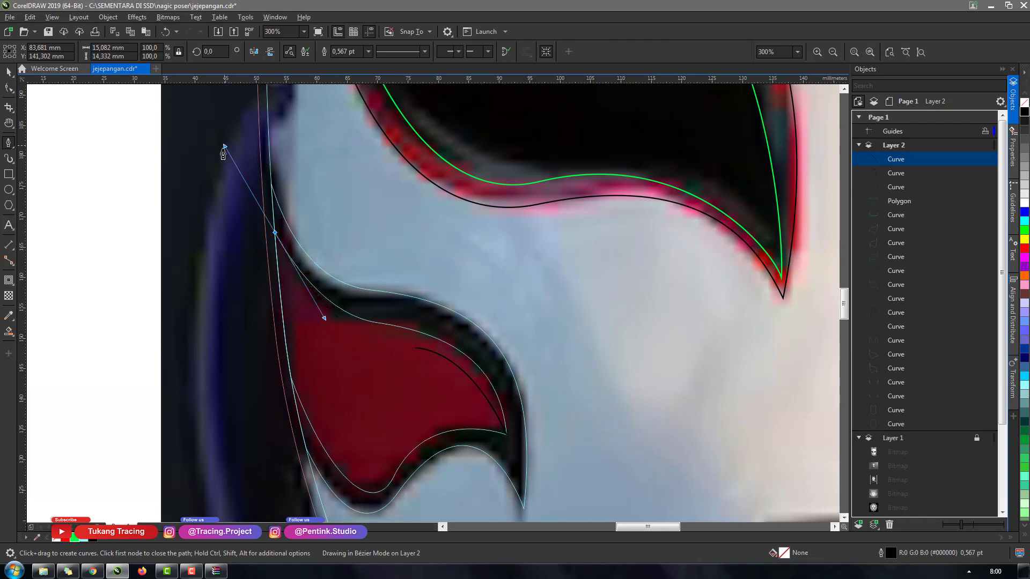
# Smart-fill the area between the shadow edge and the left cheek marking's upper outline in green, and delete the drawn edge curve
pyautogui.press('space')
pyautogui.click(8, 332)
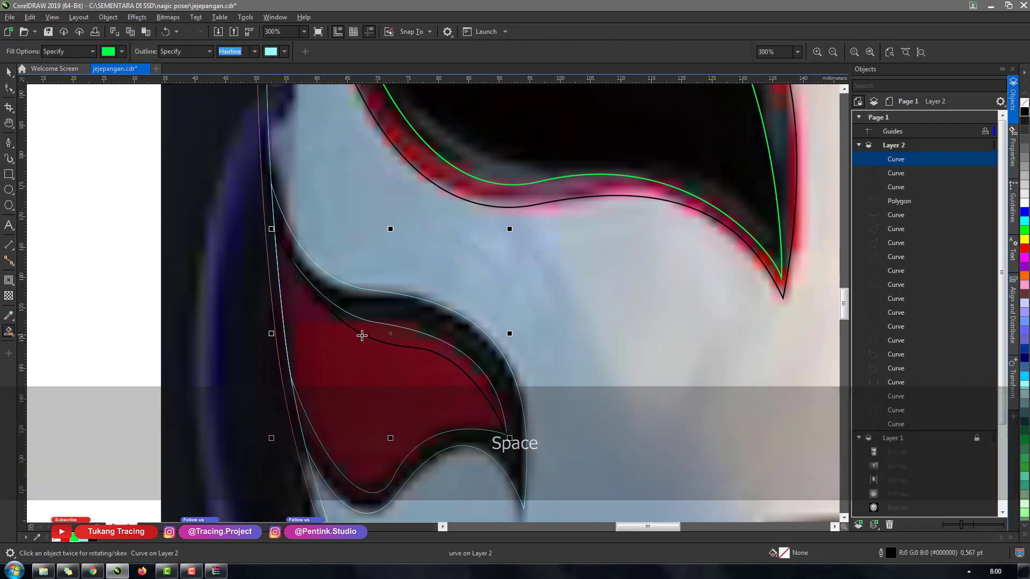
pyautogui.click(361, 333)
pyautogui.press('space')
pyautogui.click(896, 175)
pyautogui.press('d')
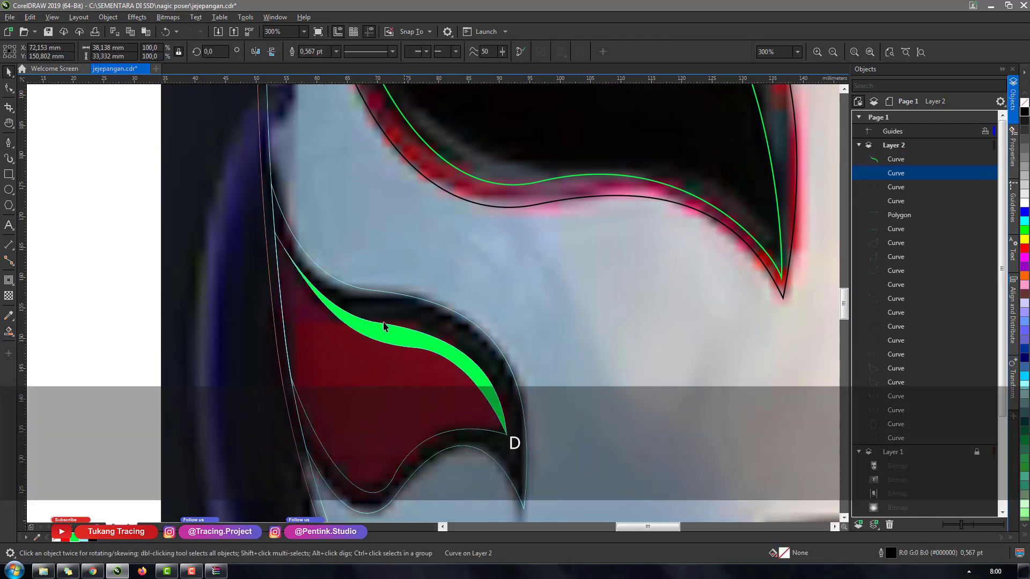
# Place a horizontally mirrored copy of the left cheek marking's green shadow on the right cheek marking, snapped to its inner tip
pyautogui.scroll(-2, 280, 334)
pyautogui.scroll(1, 422, 366)
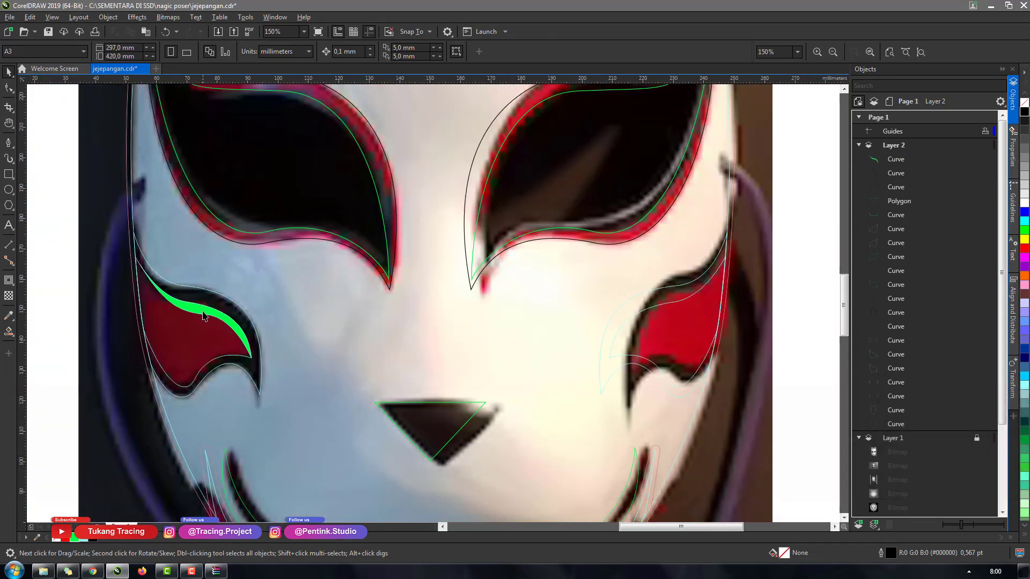
pyautogui.click(203, 317)
pyautogui.hotkey('ctrl', 'c')
pyautogui.hotkey('ctrl', 'v')
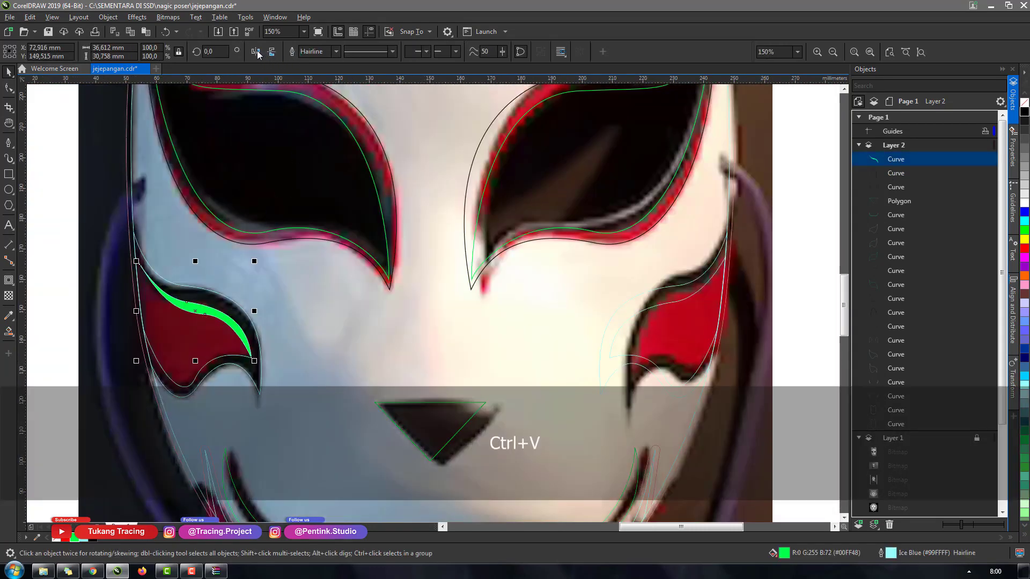
pyautogui.moveTo(152, 347); pyautogui.dragTo(609, 361)
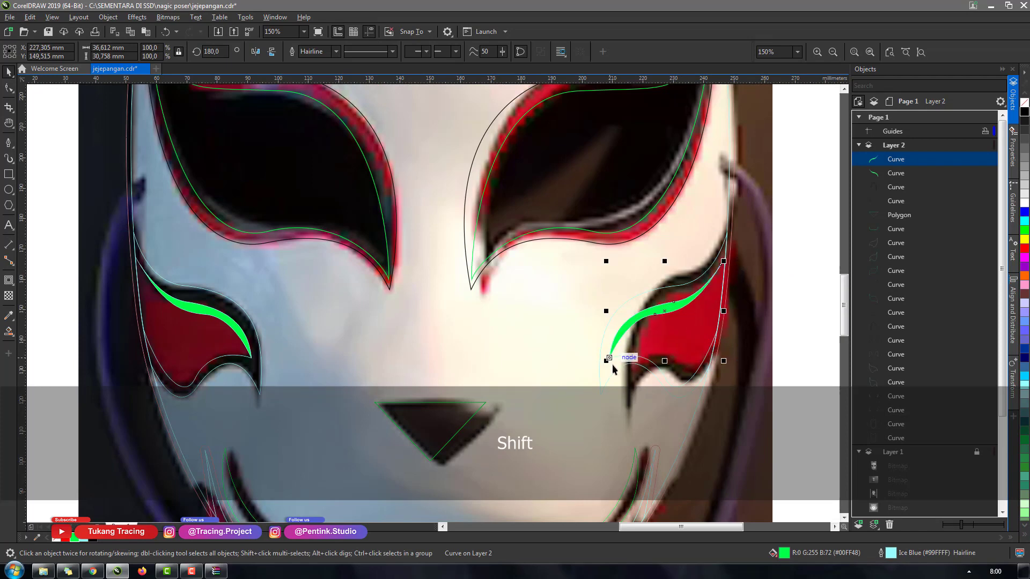
# Combine the two green cheek shadows into one object and centre it horizontally on the mask outline
pyautogui.keyDown('shift'); pyautogui.click(219, 323); pyautogui.keyUp('shift')
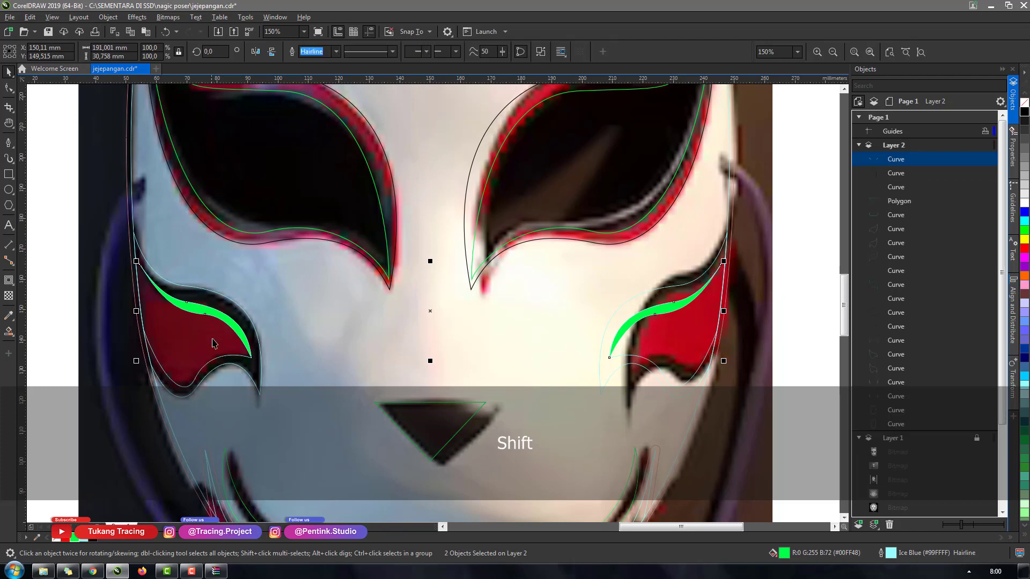
pyautogui.keyDown('shift'); pyautogui.click(212, 344); pyautogui.keyUp('shift')
pyautogui.press('c')
pyautogui.hotkey('ctrl', 'z')
pyautogui.click(771, 345)
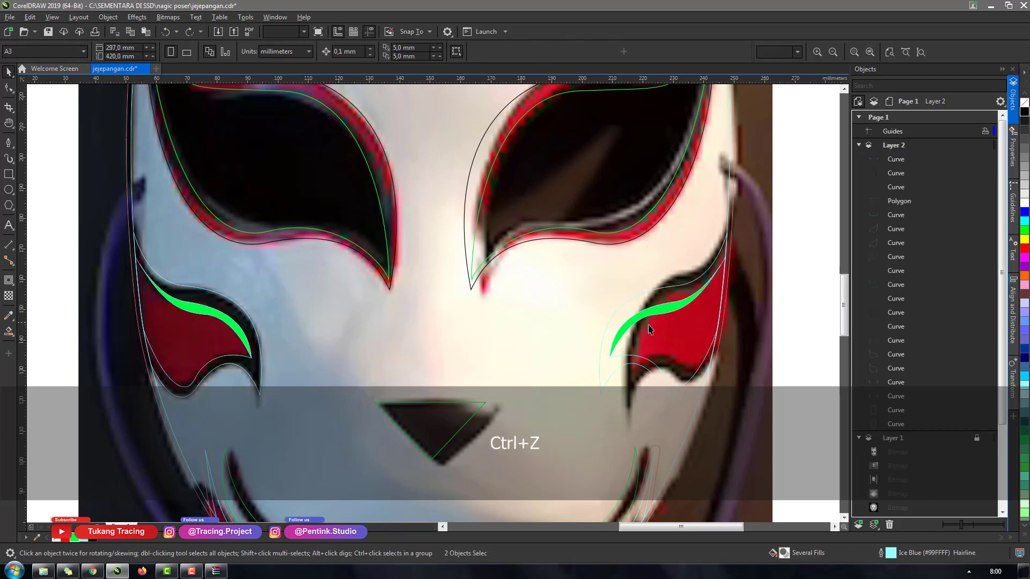
pyautogui.moveTo(636, 318); pyautogui.dragTo(640, 330)
pyautogui.hotkey('ctrl', 'z')
pyautogui.keyDown('shift'); pyautogui.click(549, 350); pyautogui.keyUp('shift')
pyautogui.press('c')
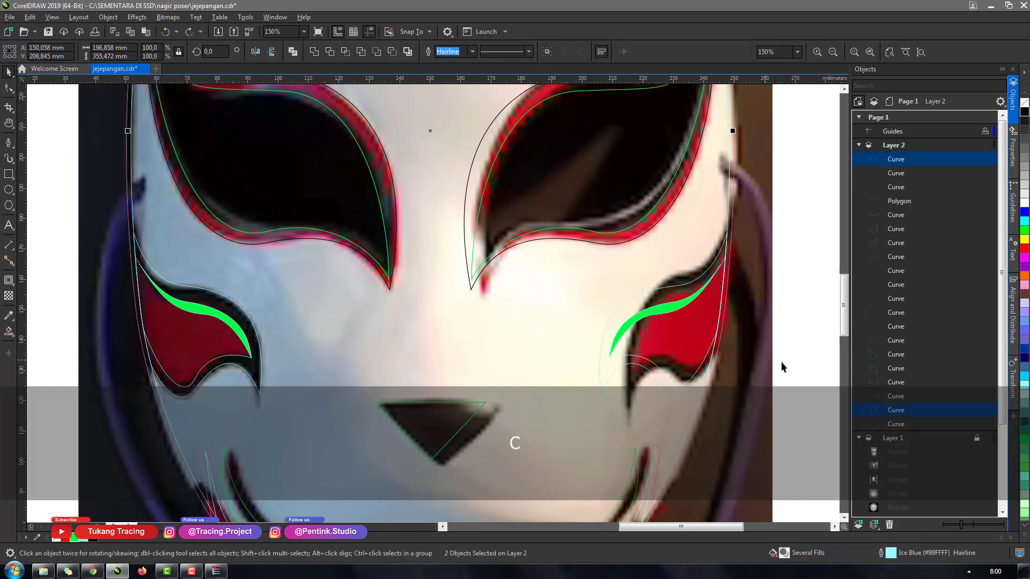
pyautogui.click(781, 363)
# Examine the shading of the ears, forehead, eyes and cheeks in the moodboard's kitsune mask illustration and compare it with the traced mask
pyautogui.scroll(-3, 607, 301)
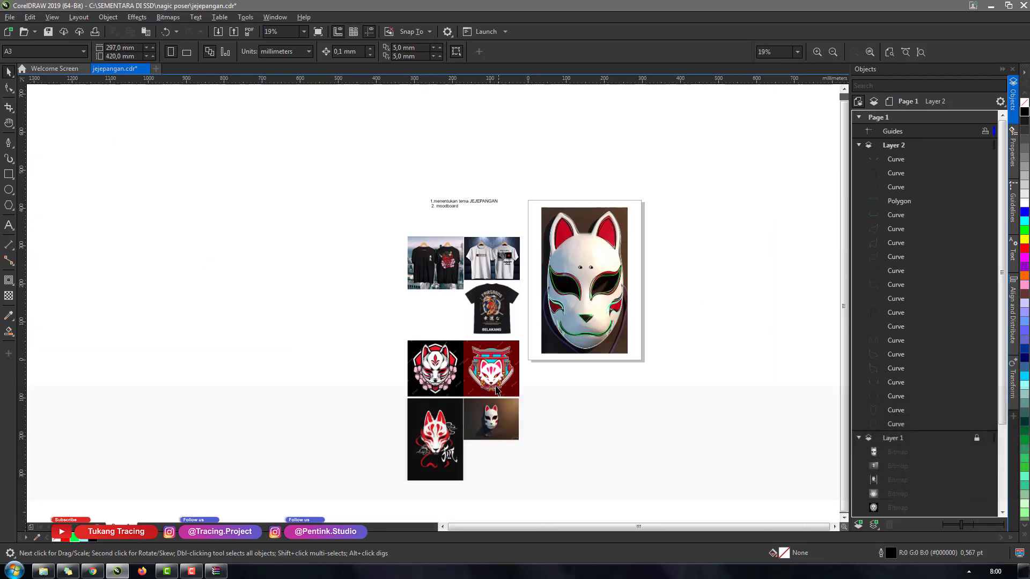
pyautogui.scroll(2, 496, 384)
pyautogui.scroll(6, 402, 348)
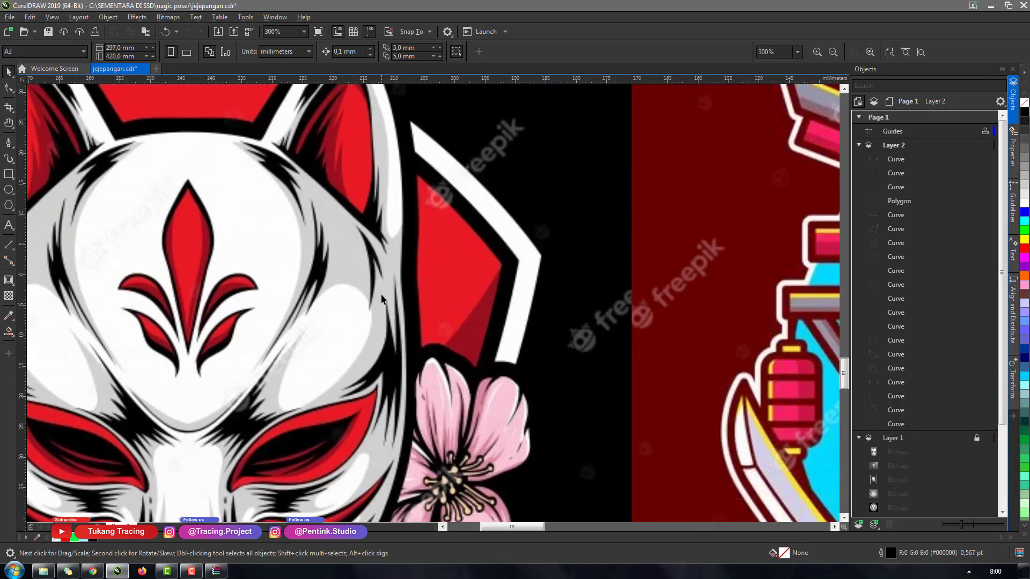
pyautogui.scroll(-5, 380, 294)
pyautogui.scroll(5, 314, 382)
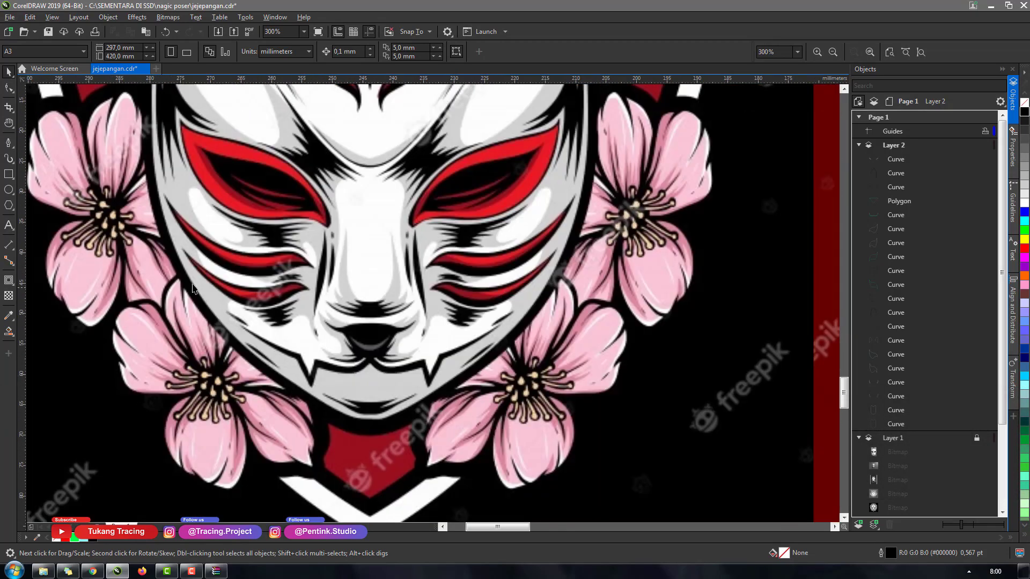
pyautogui.scroll(2, 212, 206)
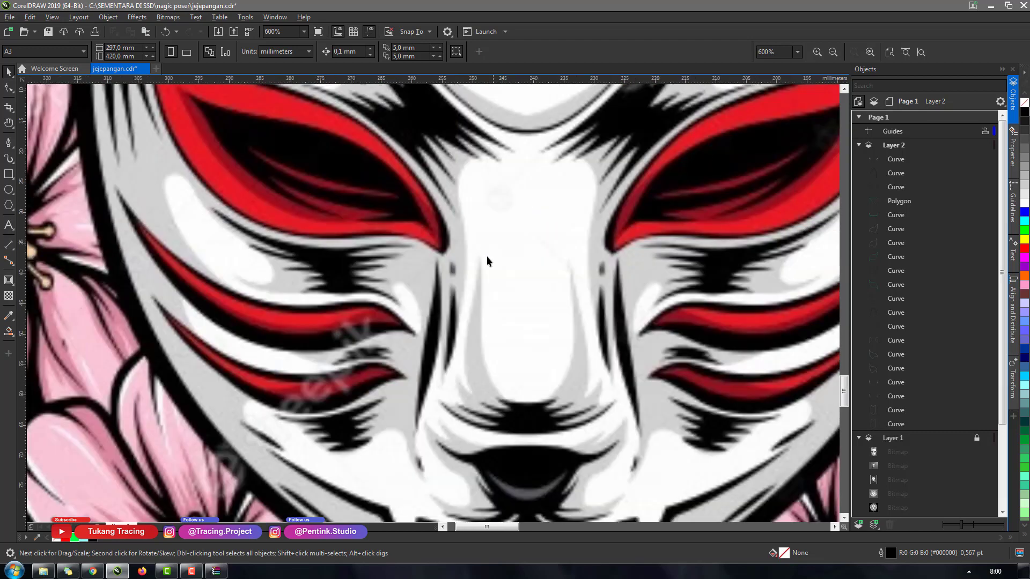
pyautogui.scroll(-5, 488, 260)
pyautogui.scroll(5, 449, 248)
pyautogui.scroll(-2, 449, 247)
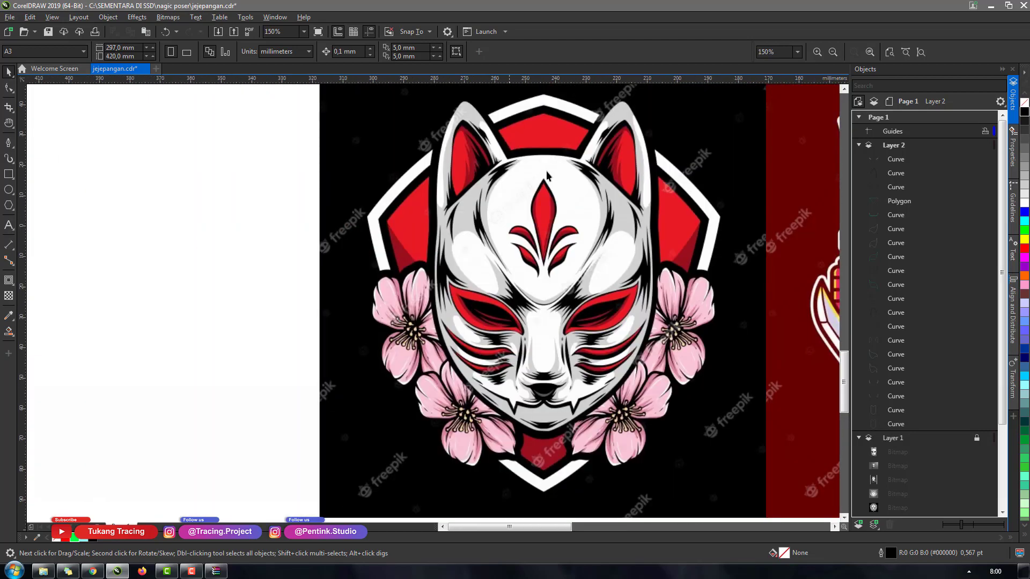
pyautogui.scroll(4, 627, 152)
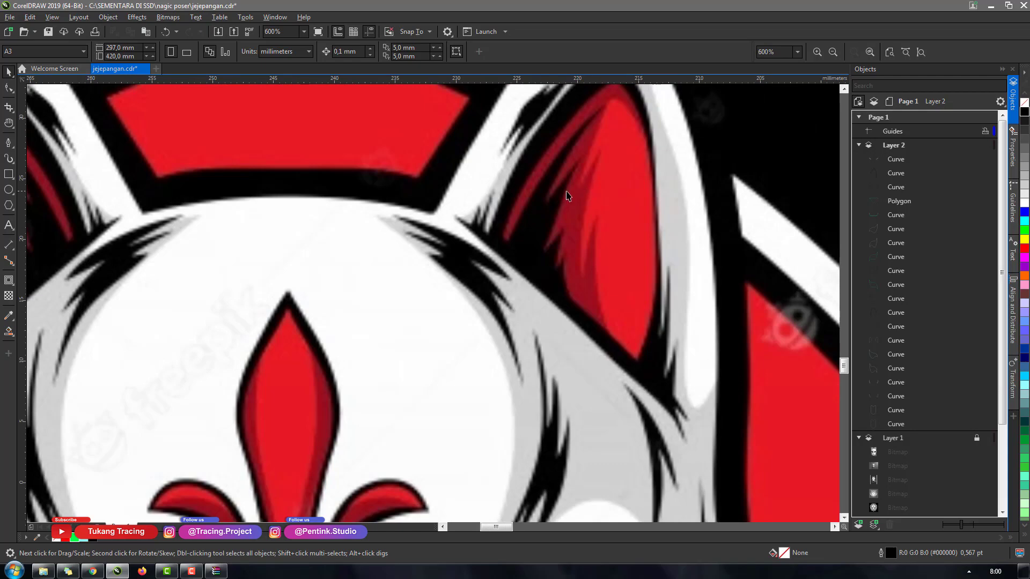
pyautogui.scroll(-6, 568, 195)
pyautogui.scroll(-4, 708, 179)
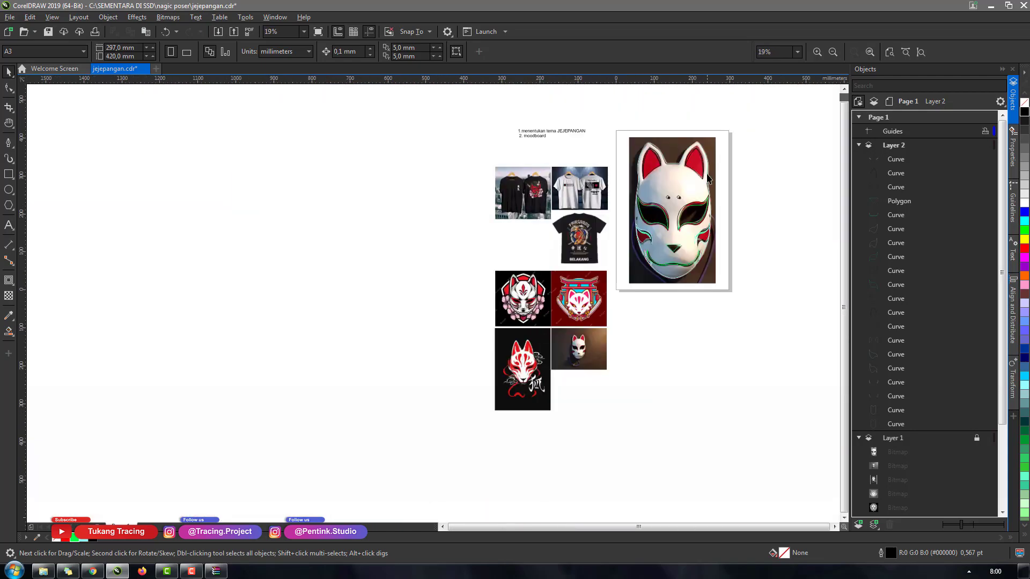
pyautogui.scroll(6, 706, 151)
pyautogui.scroll(-3, 527, 249)
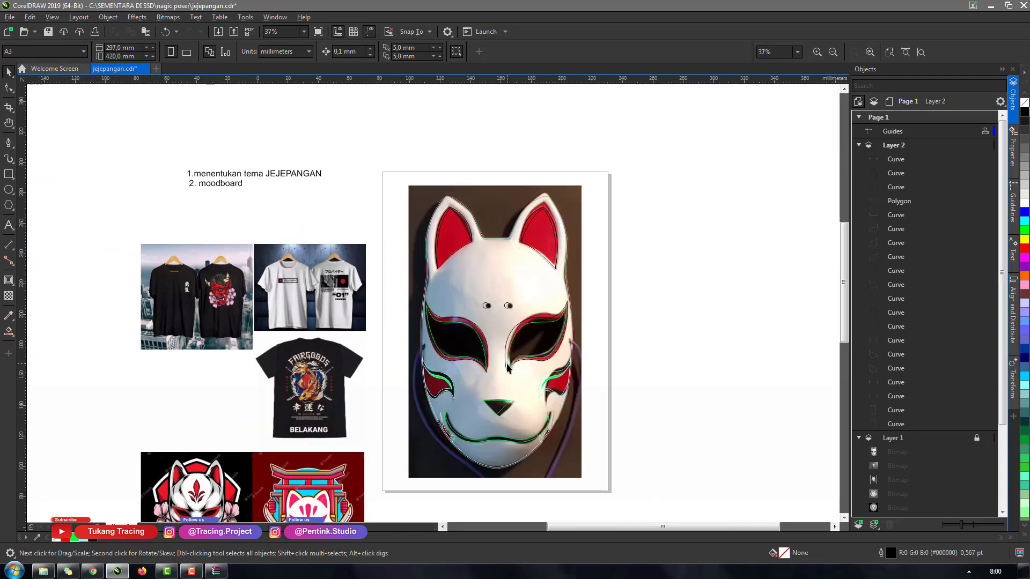
pyautogui.scroll(2, 506, 367)
pyautogui.scroll(-3, 457, 331)
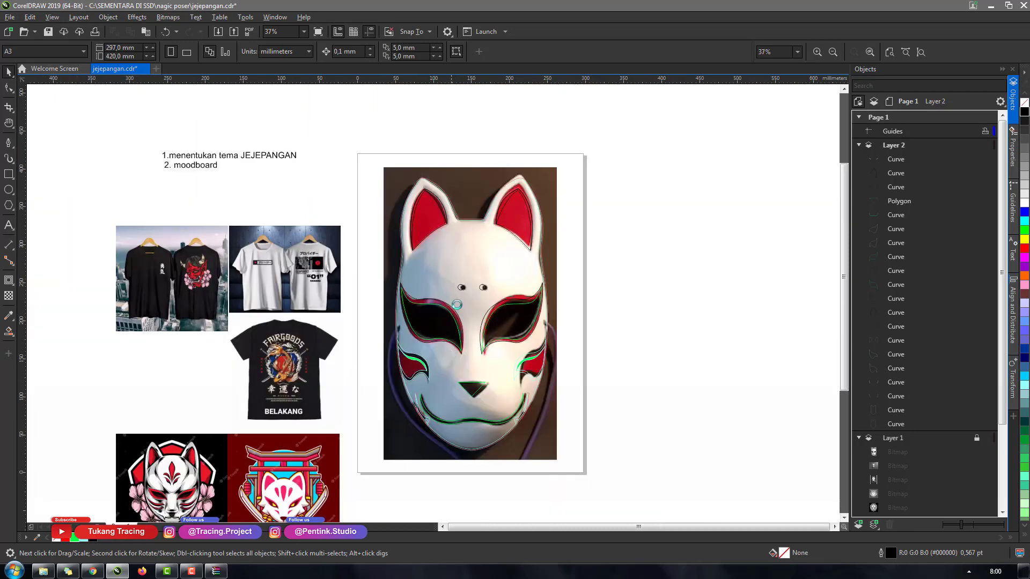
# With the Pen tool, draw a curved shadow edge about 81 × 93 mm along the left eye's upper rim, from inner lower corner to outer tip
pyautogui.scroll(4, 479, 390)
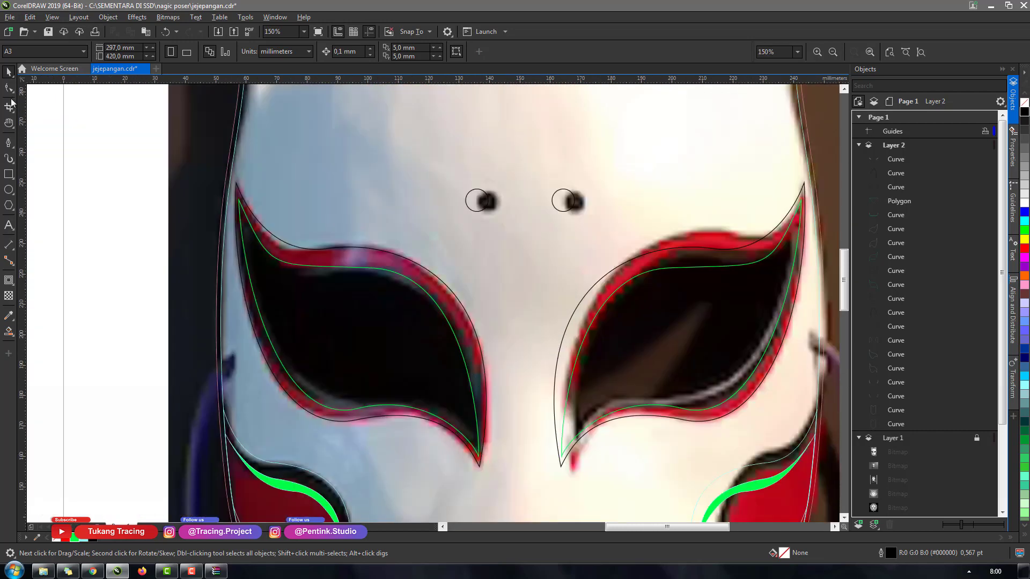
pyautogui.click(10, 144)
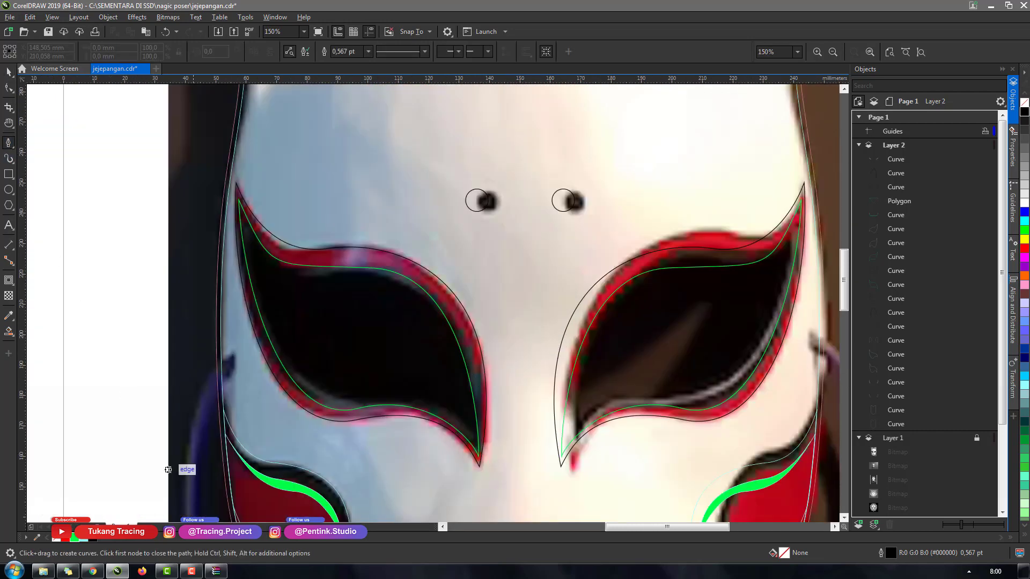
pyautogui.click(189, 571)
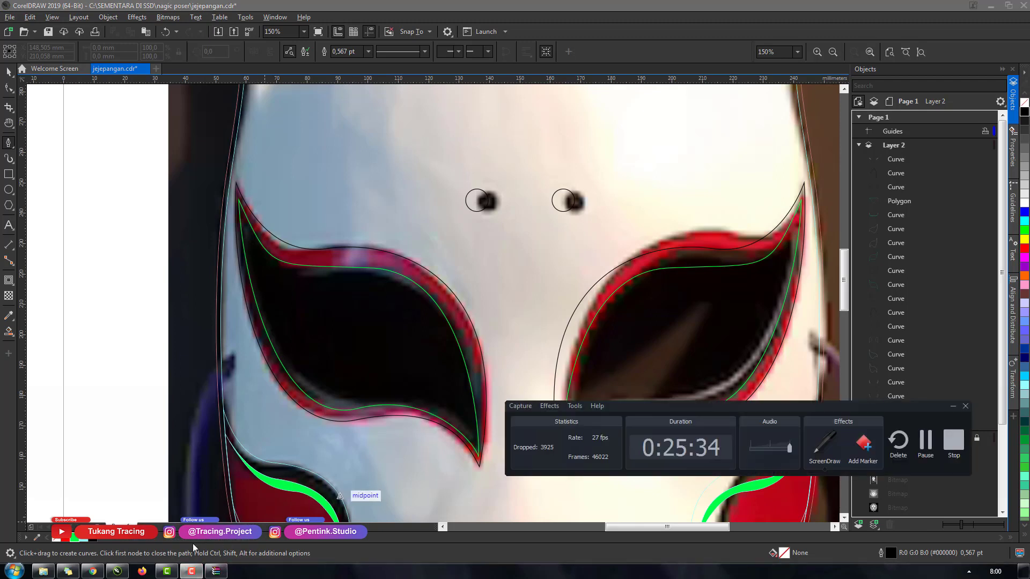
pyautogui.click(191, 572)
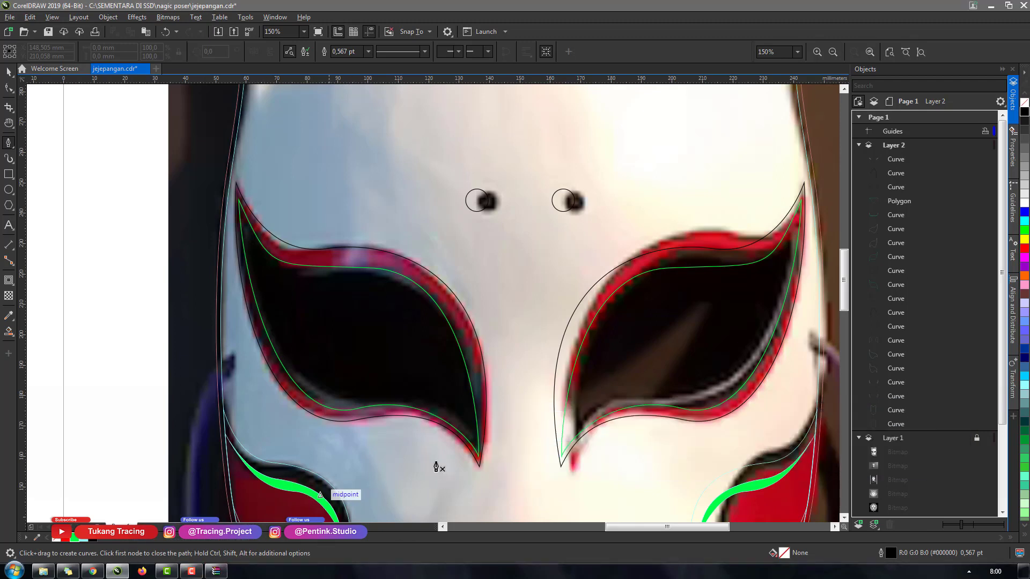
pyautogui.click(479, 466)
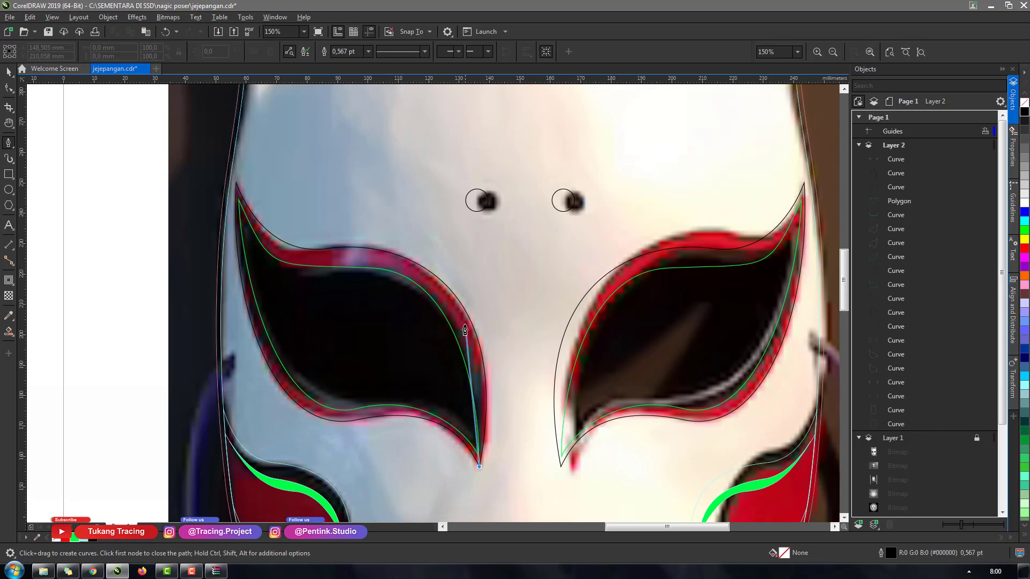
pyautogui.moveTo(462, 323); pyautogui.dragTo(440, 289)
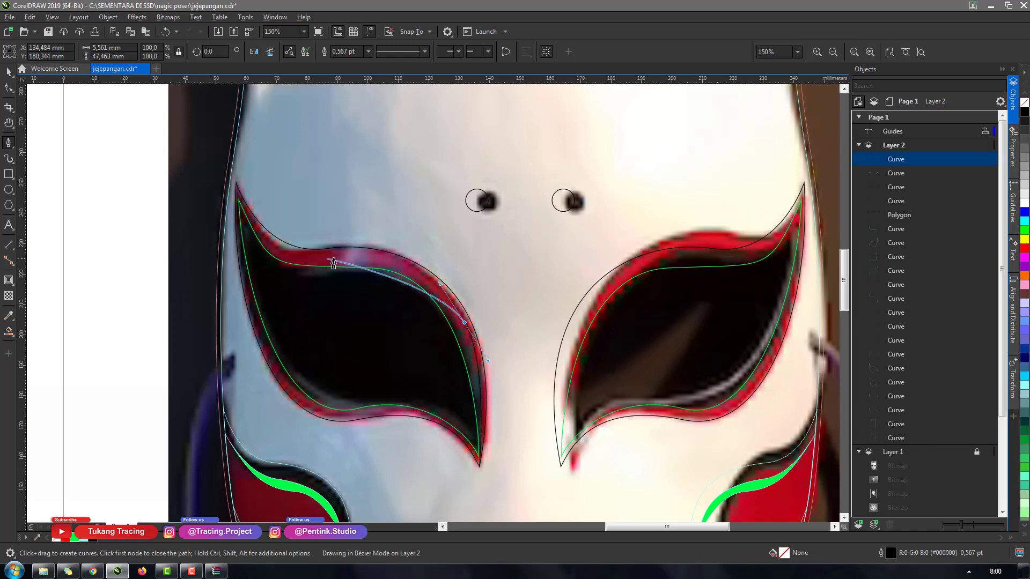
pyautogui.moveTo(349, 260); pyautogui.dragTo(304, 266)
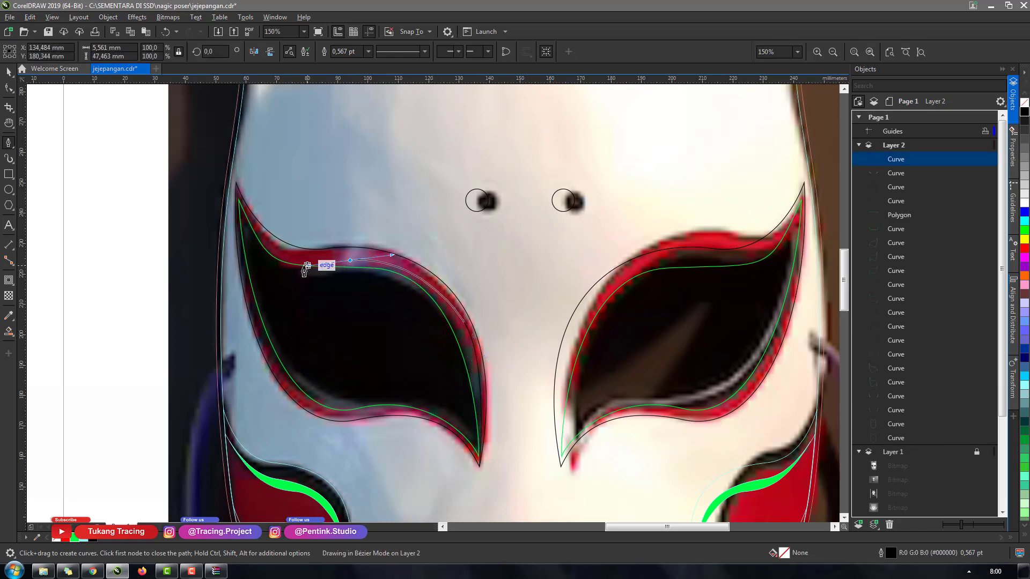
pyautogui.moveTo(237, 182); pyautogui.dragTo(223, 124)
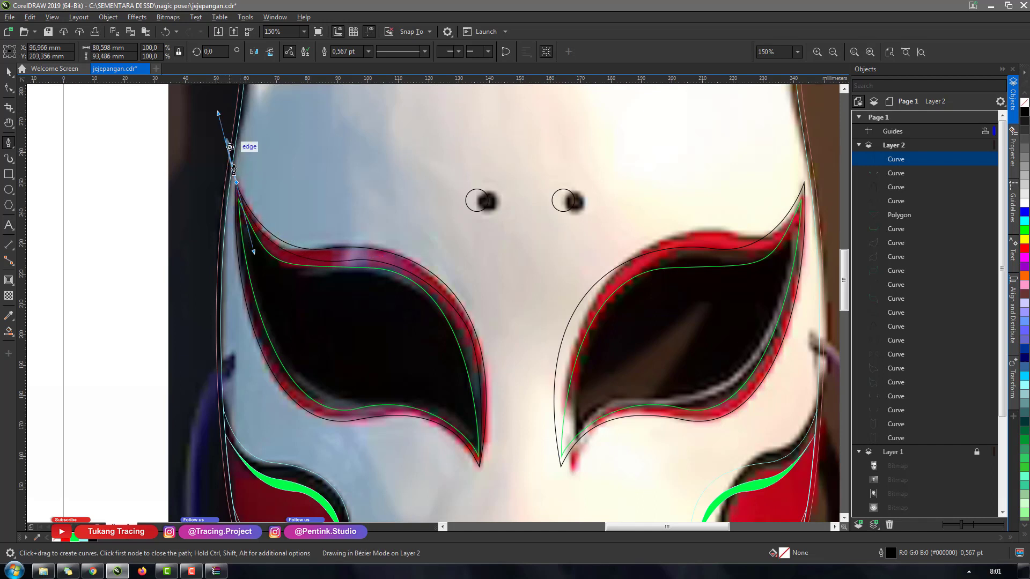
# Close the eye shadow shape with straight segments running above and beside the left eye outline, making it about 97 × 109 mm overall
pyautogui.press('alt')
pyautogui.click(249, 151)
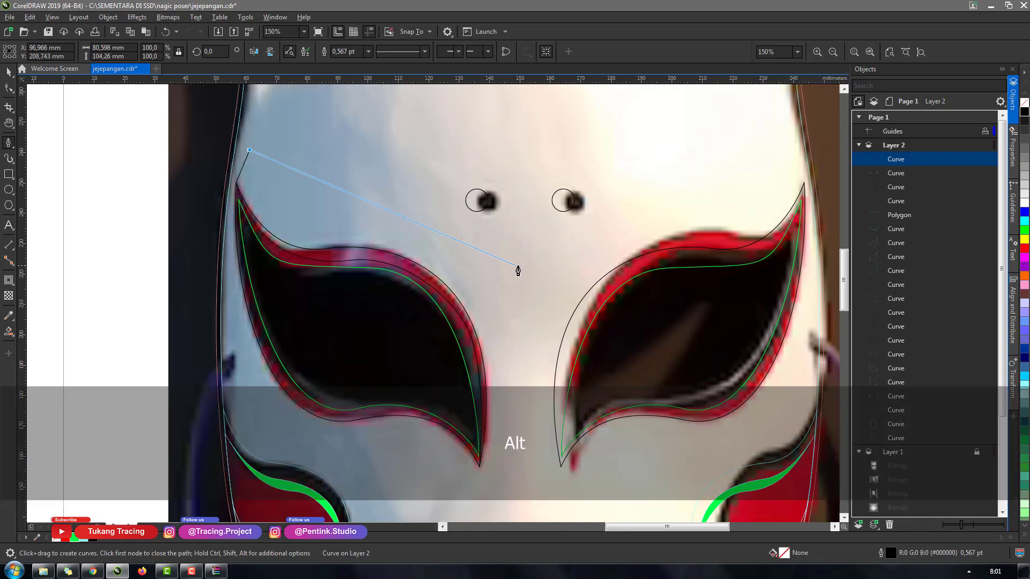
pyautogui.click(518, 266)
pyautogui.click(532, 434)
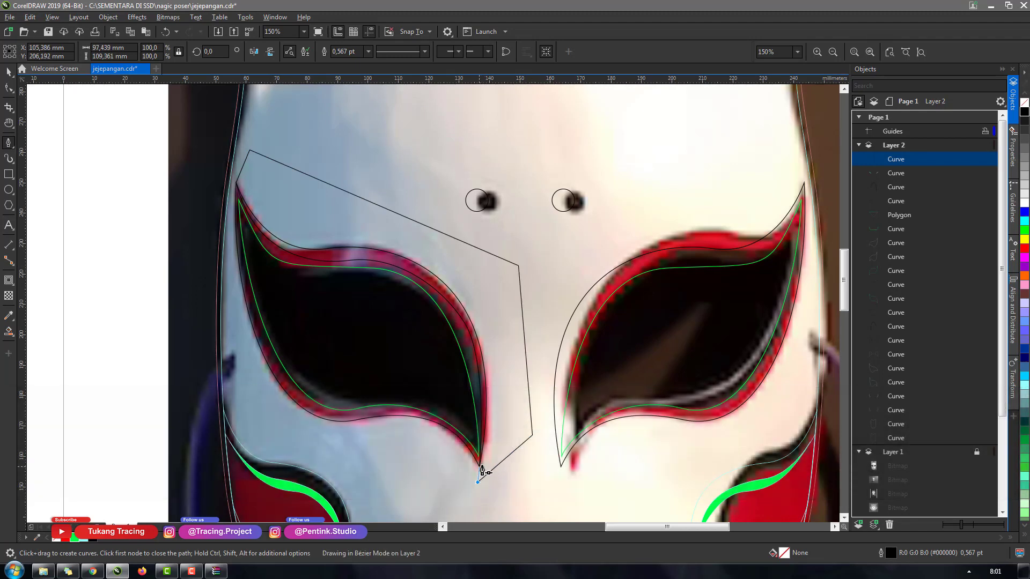
pyautogui.press('space')
pyautogui.hotkey('ctrl', 'z')
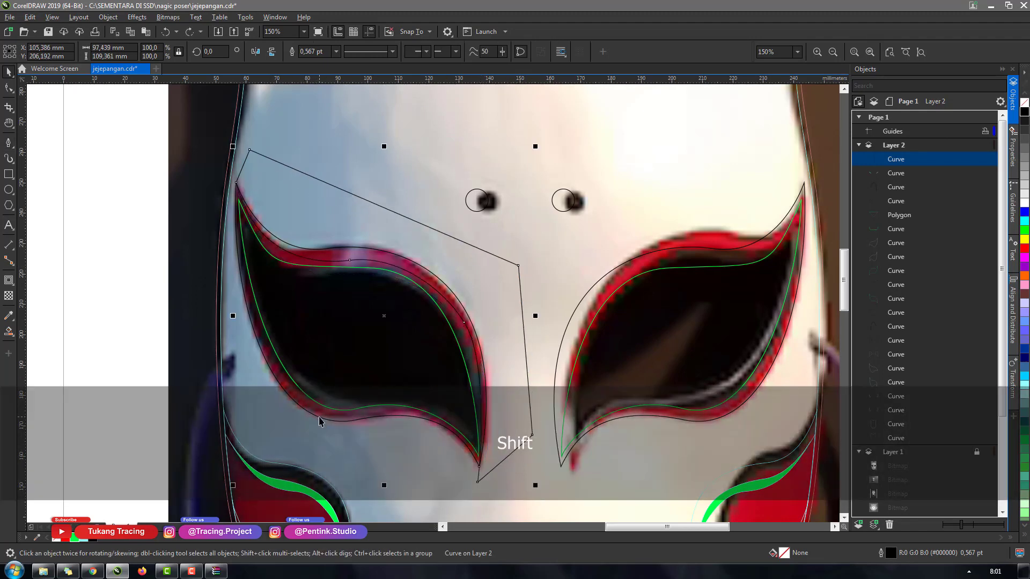
# Intersect the drawn shadow shape with the left eye's outer outline to get the upper-rim shadow, and delete the drawn shape
pyautogui.keyDown('shift'); pyautogui.click(319, 421); pyautogui.keyUp('shift')
pyautogui.click(346, 51)
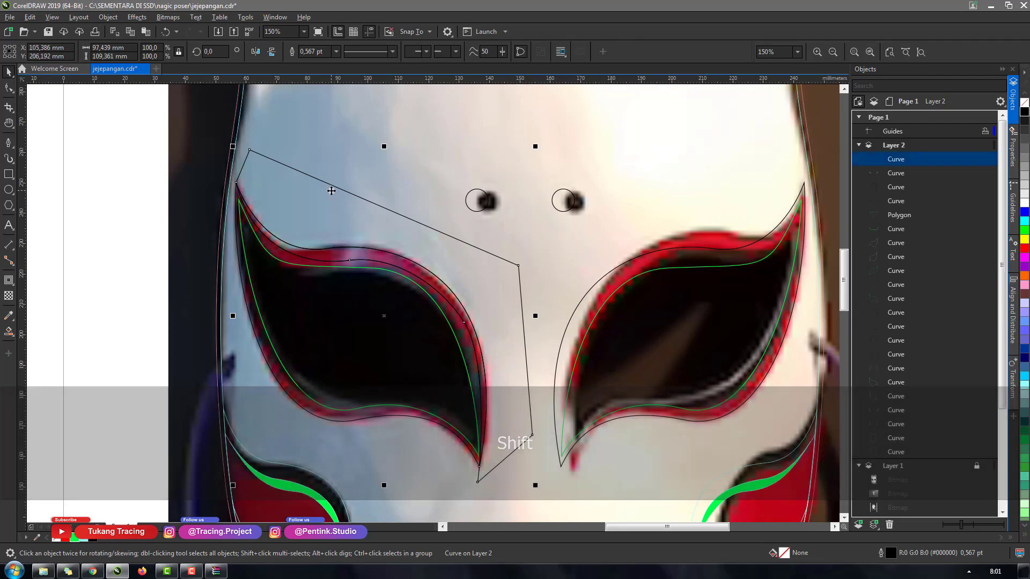
pyautogui.press('Delete')
pyautogui.moveTo(342, 254); pyautogui.dragTo(356, 252)
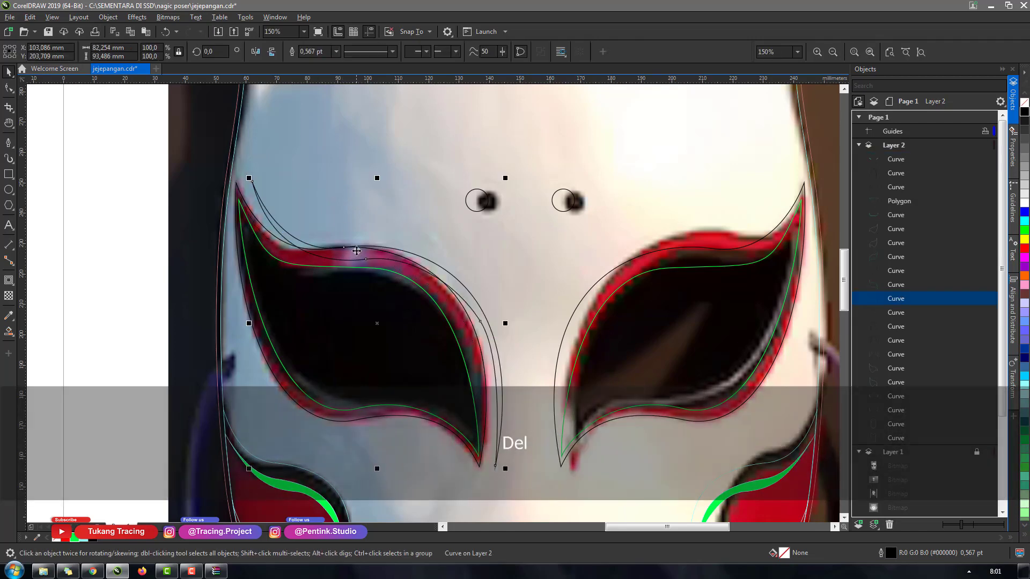
pyautogui.hotkey('ctrl', 'z')
pyautogui.scroll(-1, 356, 252)
pyautogui.scroll(1, 447, 270)
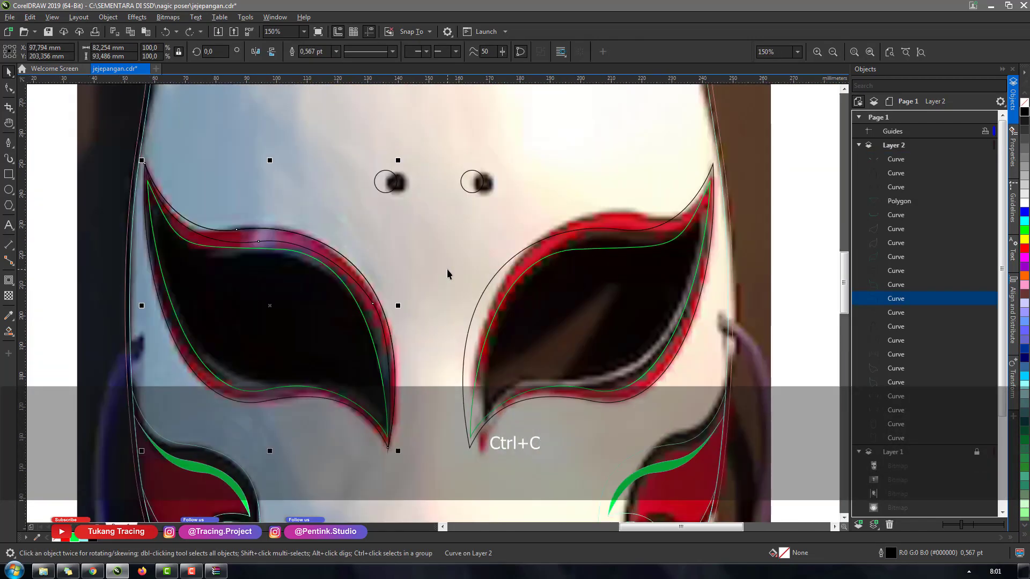
# Place a horizontally mirrored copy of the upper-rim shadow at the matching position in the right eye and save the document
pyautogui.hotkey('ctrl', 'v')
pyautogui.moveTo(281, 232); pyautogui.dragTo(692, 270)
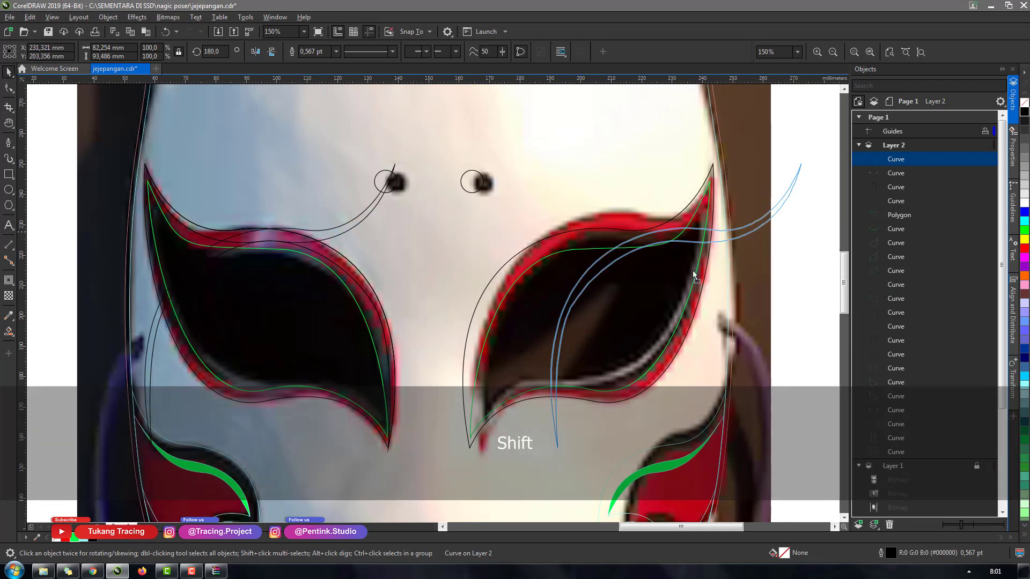
pyautogui.moveTo(566, 449); pyautogui.dragTo(474, 454)
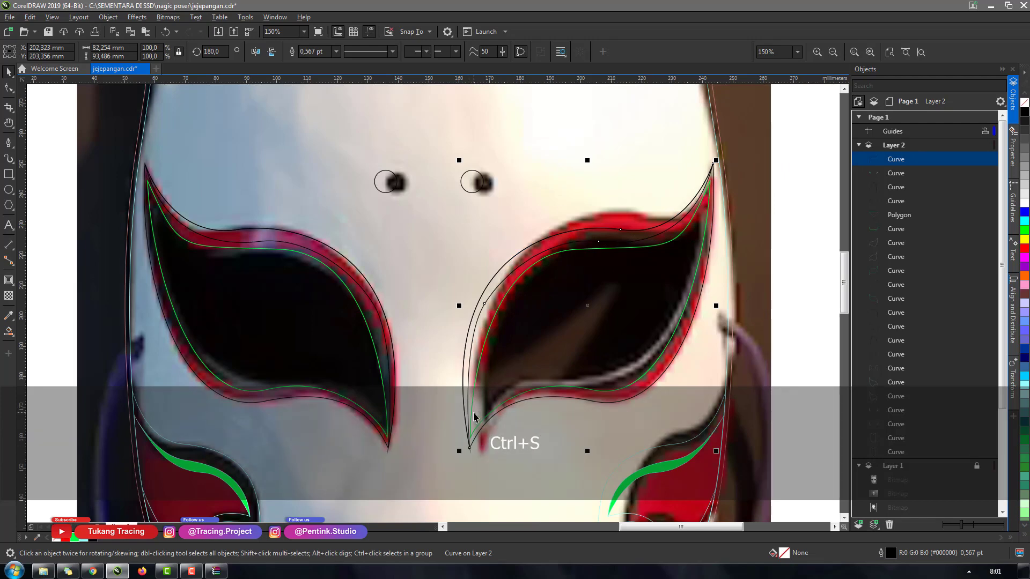
# Examine the mask's eye shadows and compare them with the eye shading in the moodboard's kitsune mask illustration
pyautogui.scroll(-3, 474, 416)
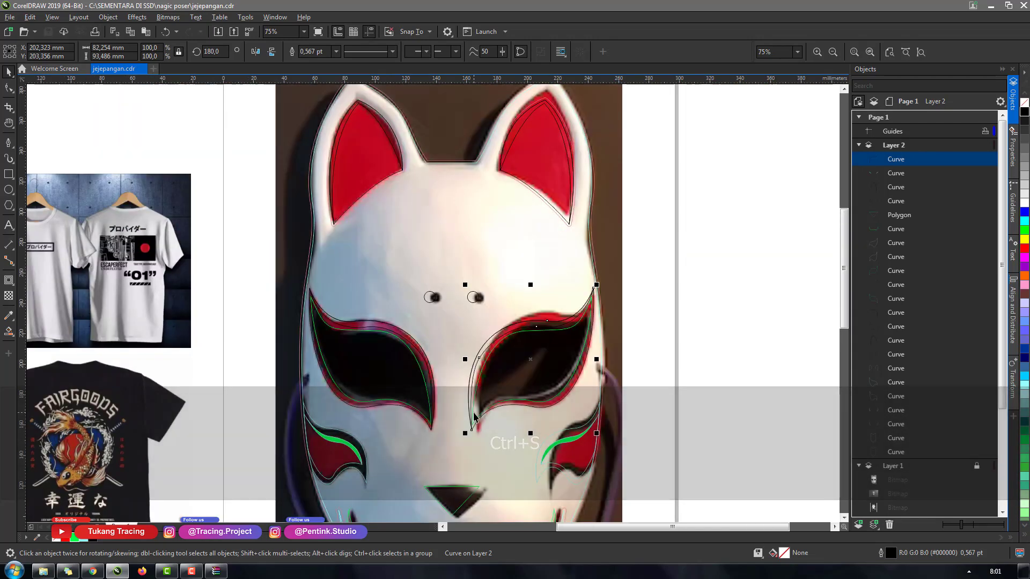
pyautogui.scroll(5, 492, 414)
pyautogui.scroll(-5, 492, 413)
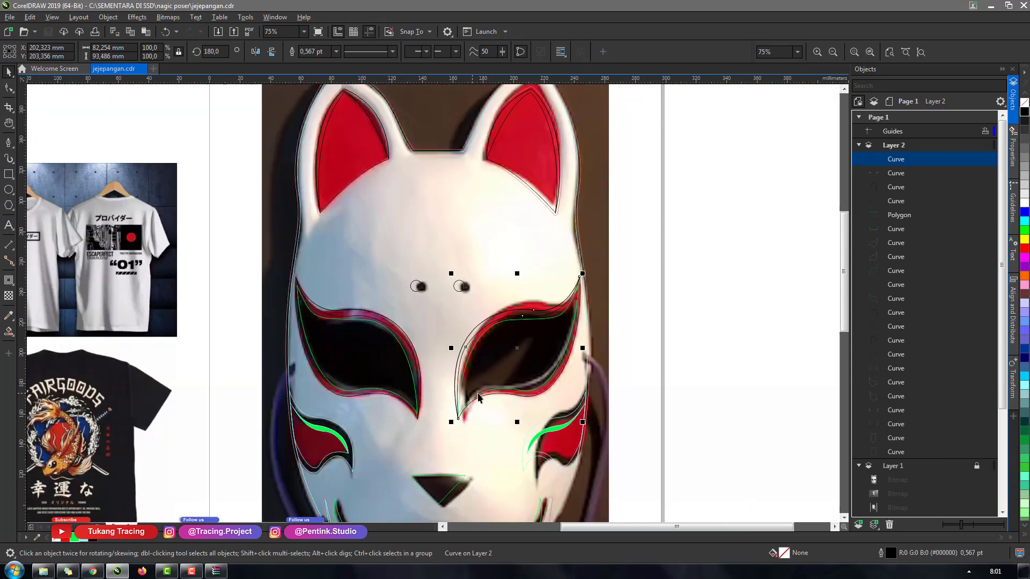
pyautogui.scroll(2, 485, 392)
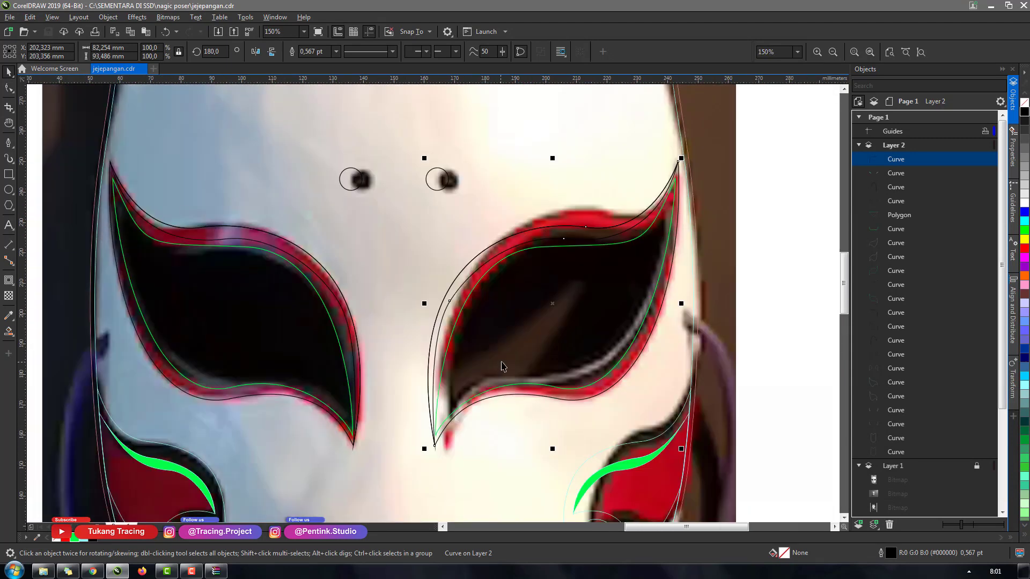
pyautogui.scroll(-3, 488, 381)
pyautogui.click(608, 383)
pyautogui.scroll(2, 438, 361)
pyautogui.scroll(3, 439, 361)
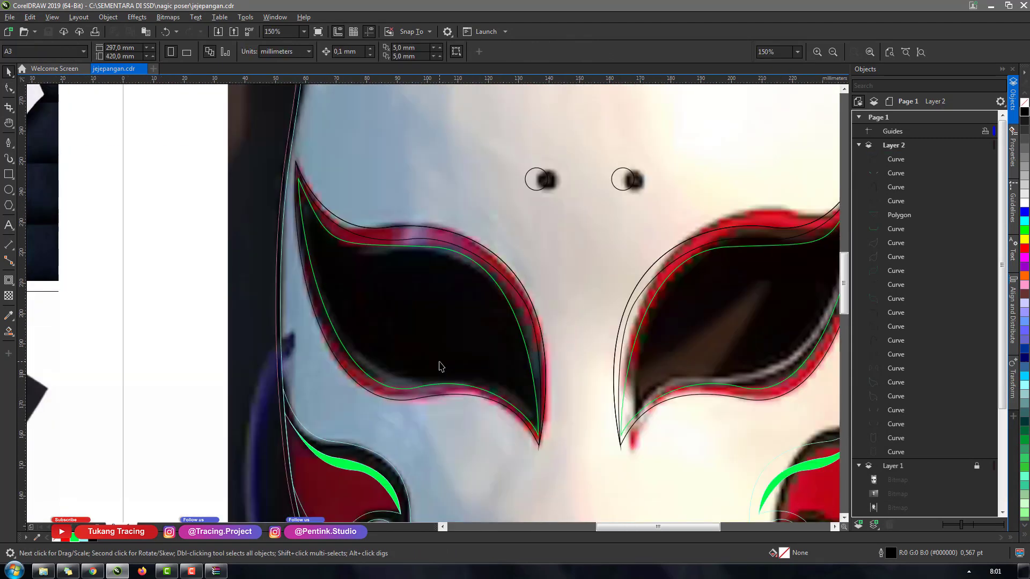
pyautogui.click(8, 143)
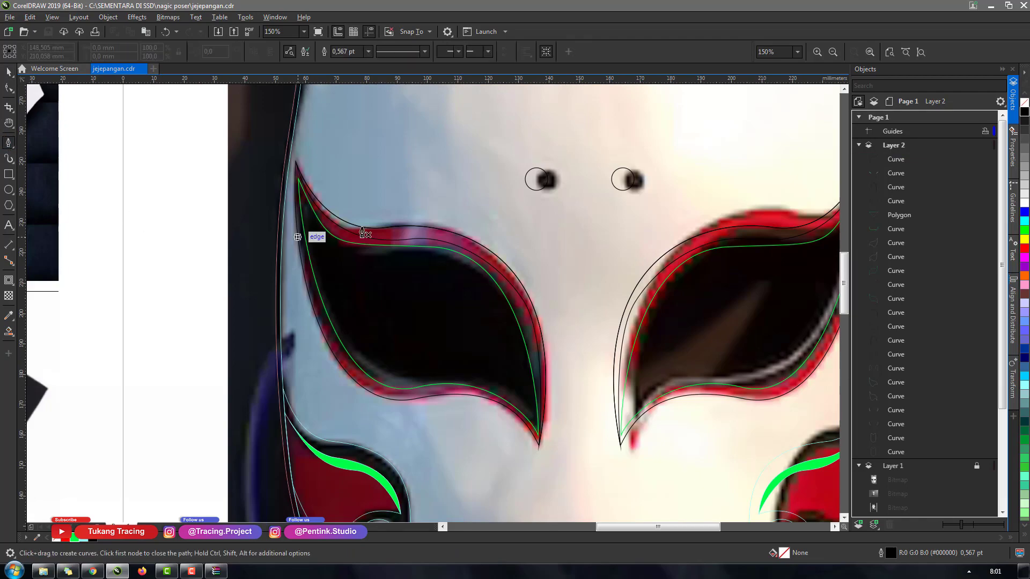
pyautogui.scroll(-4, 378, 228)
pyautogui.scroll(2, 134, 426)
pyautogui.scroll(2, 134, 427)
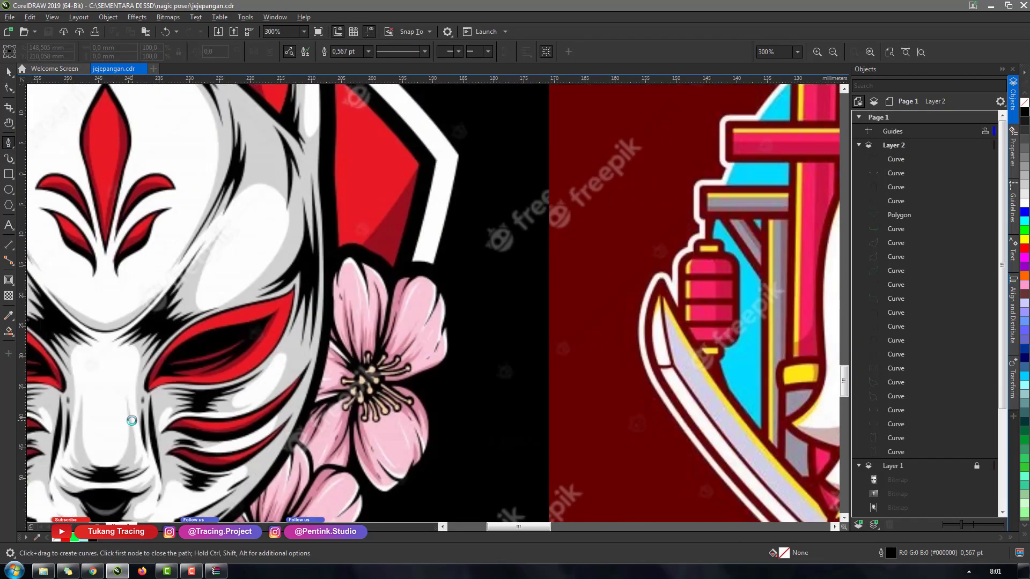
pyautogui.scroll(-4, 304, 436)
pyautogui.scroll(2, 303, 435)
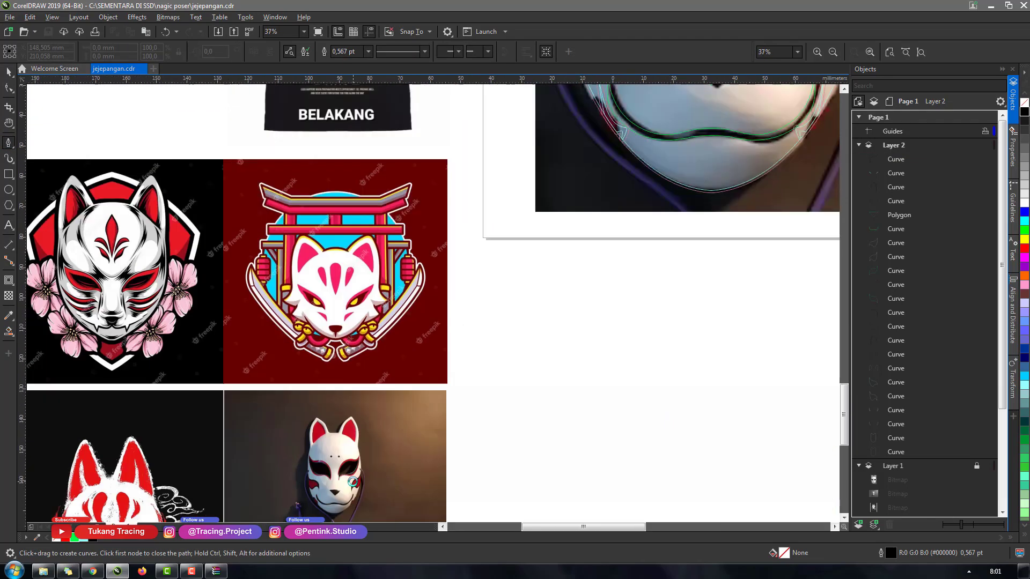
pyautogui.scroll(-3, 391, 421)
pyautogui.scroll(3, 283, 462)
pyautogui.scroll(-3, 283, 462)
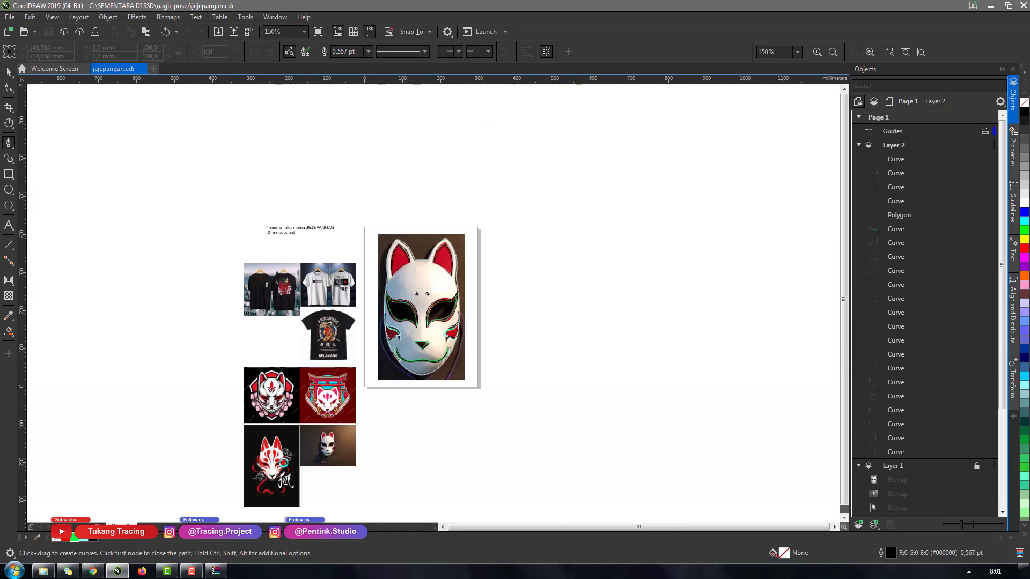
# With the Pen tool, draw a curve about 79 × 84 mm along the right eye's lower rim, from inner lower corner to outer tip
pyautogui.scroll(5, 340, 455)
pyautogui.scroll(-1, 433, 393)
pyautogui.scroll(1, 413, 446)
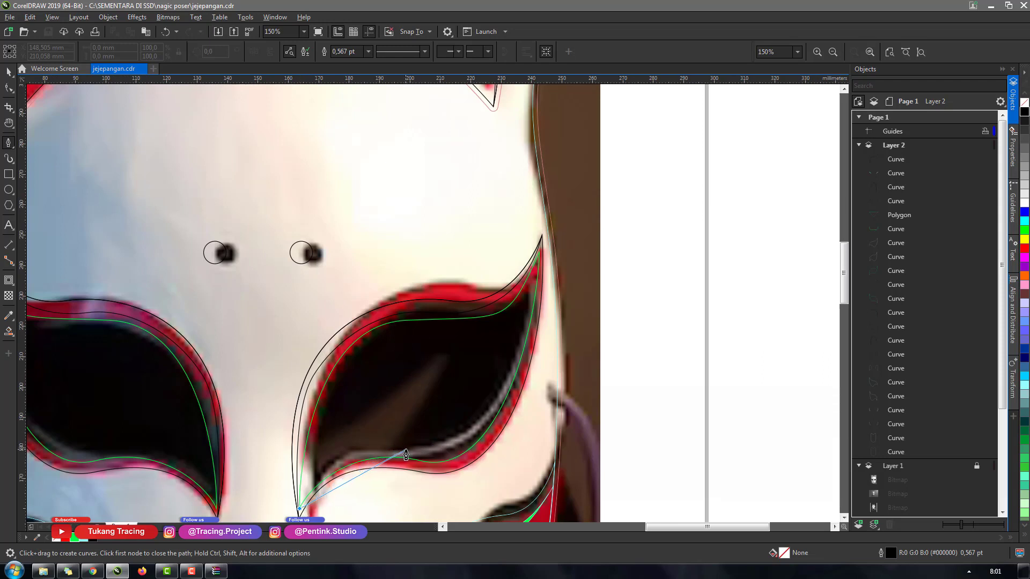
pyautogui.moveTo(406, 450); pyautogui.dragTo(484, 452)
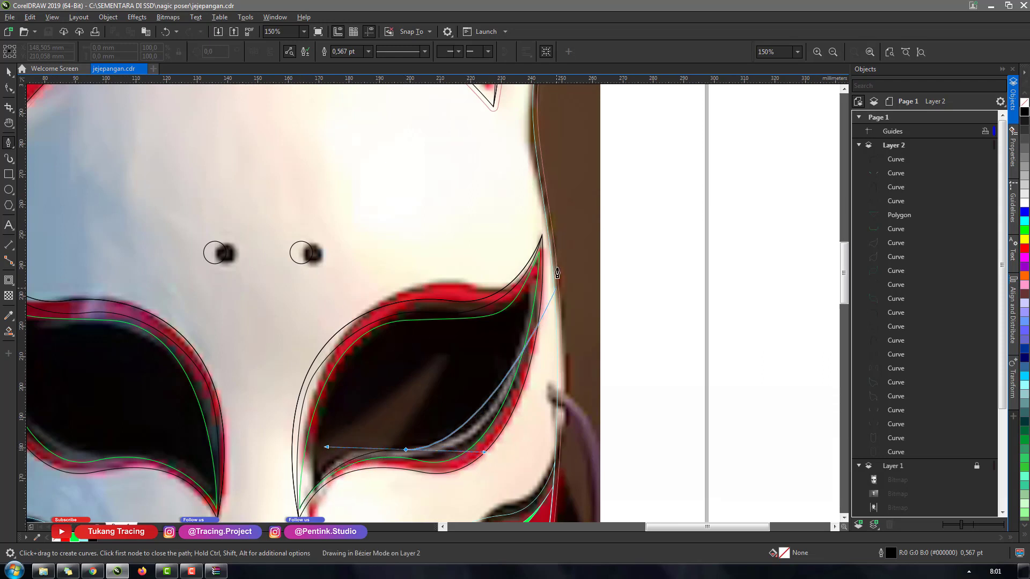
pyautogui.click(541, 251)
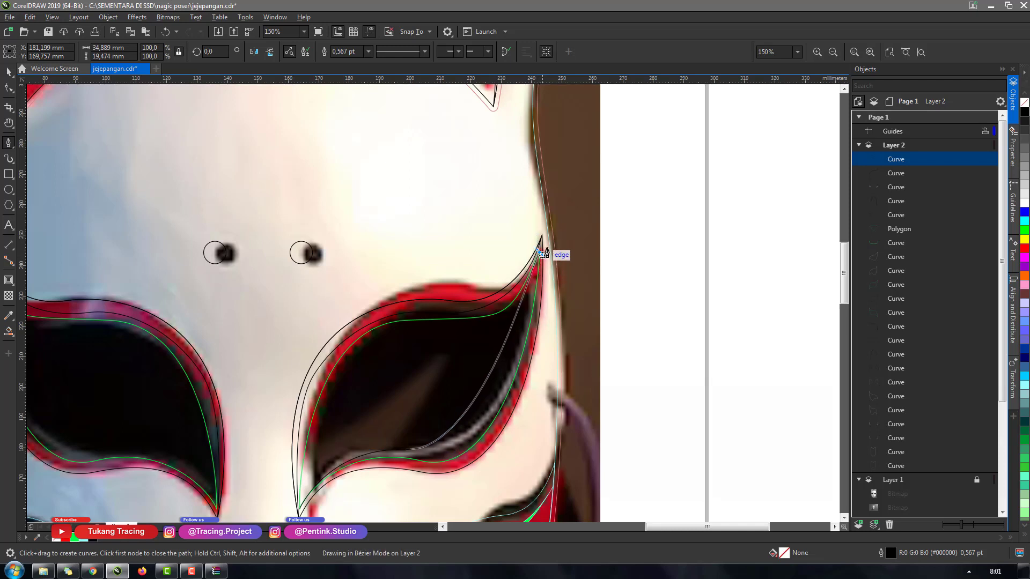
pyautogui.moveTo(543, 253); pyautogui.dragTo(544, 183)
pyautogui.press('space')
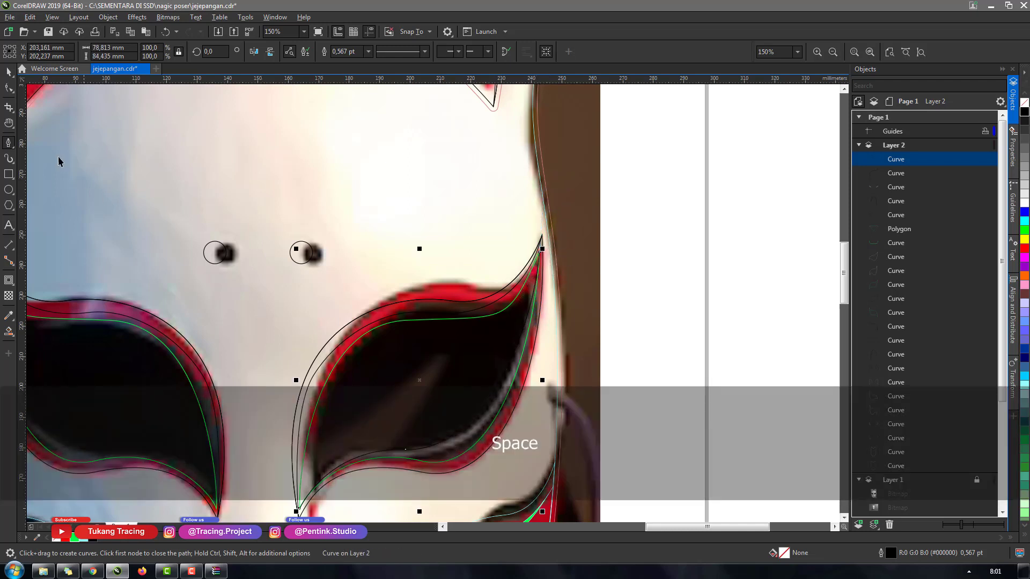
# Close the lower shadow shape with straight segments running outside and below the right eye, making it about 91 × 98 mm overall
pyautogui.click(8, 144)
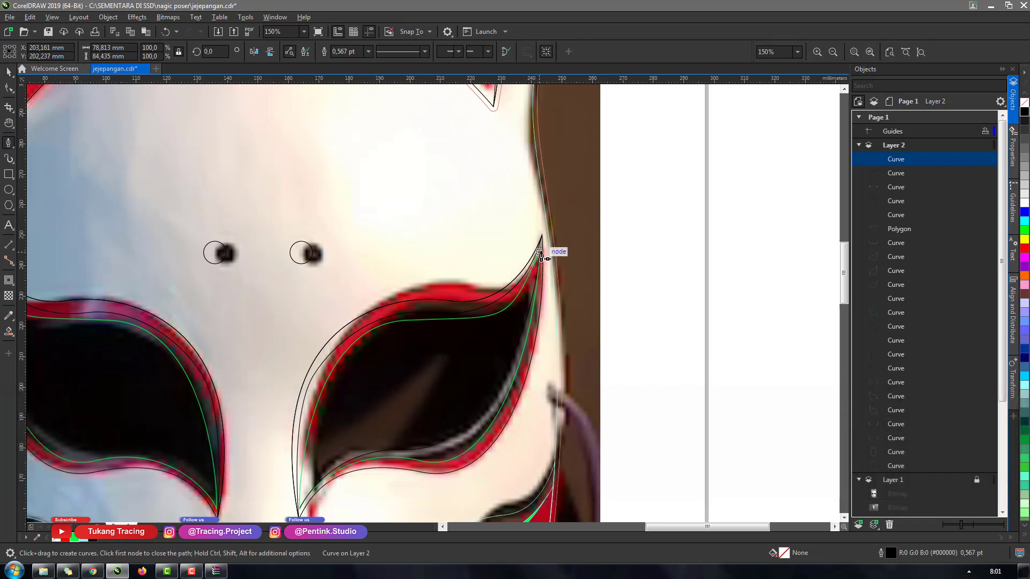
pyautogui.press('z')
pyautogui.click(540, 252)
pyautogui.press('space')
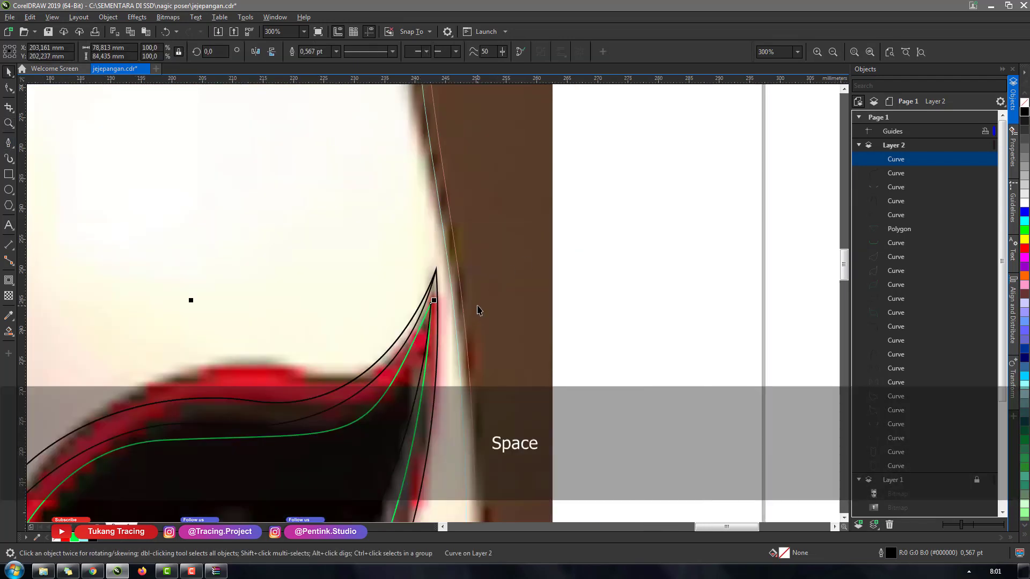
pyautogui.press('h')
pyautogui.moveTo(478, 322); pyautogui.dragTo(530, 233)
pyautogui.press('space')
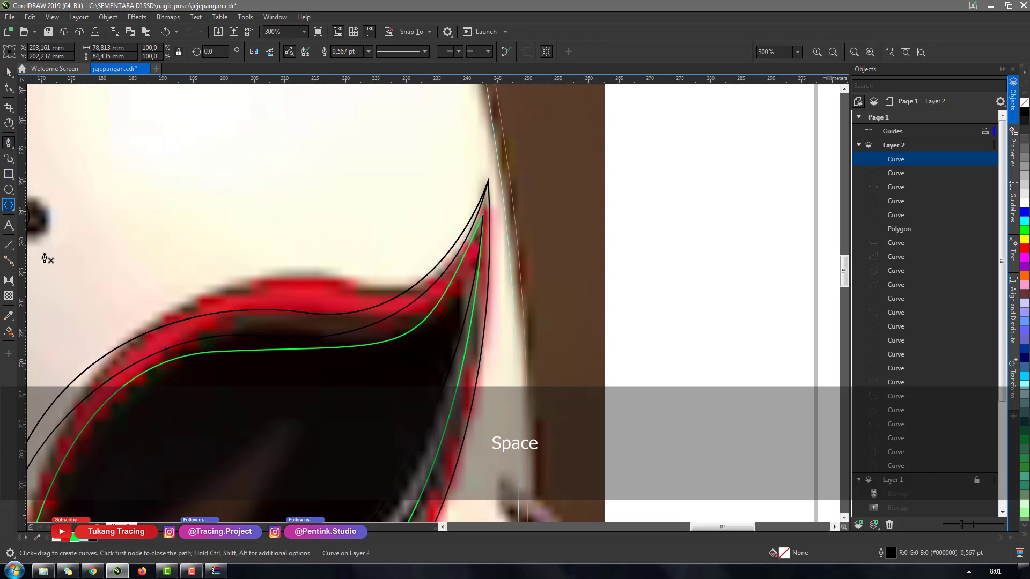
pyautogui.click(483, 216)
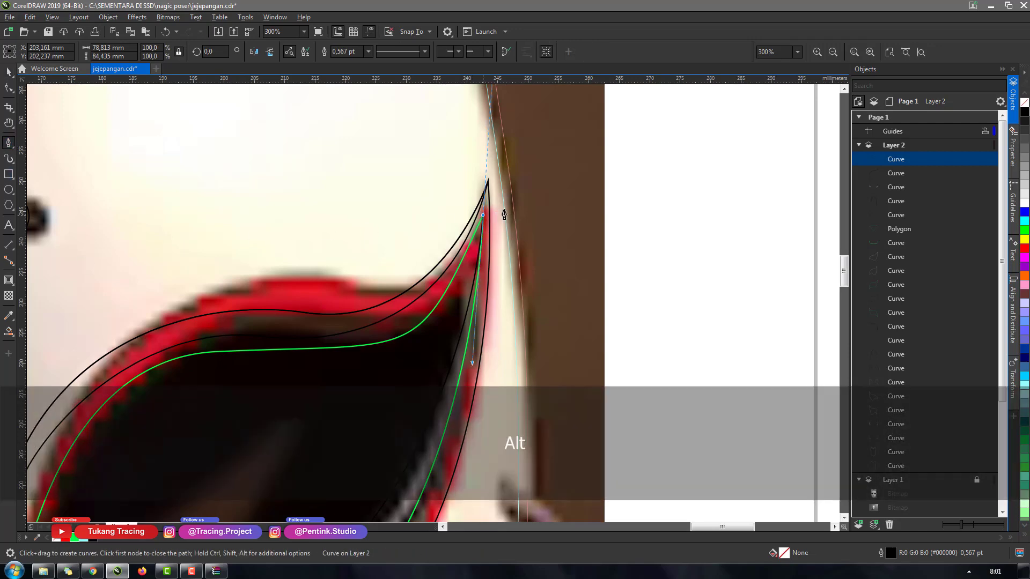
pyautogui.click(529, 198)
pyautogui.scroll(-2, 504, 271)
pyautogui.scroll(1, 503, 273)
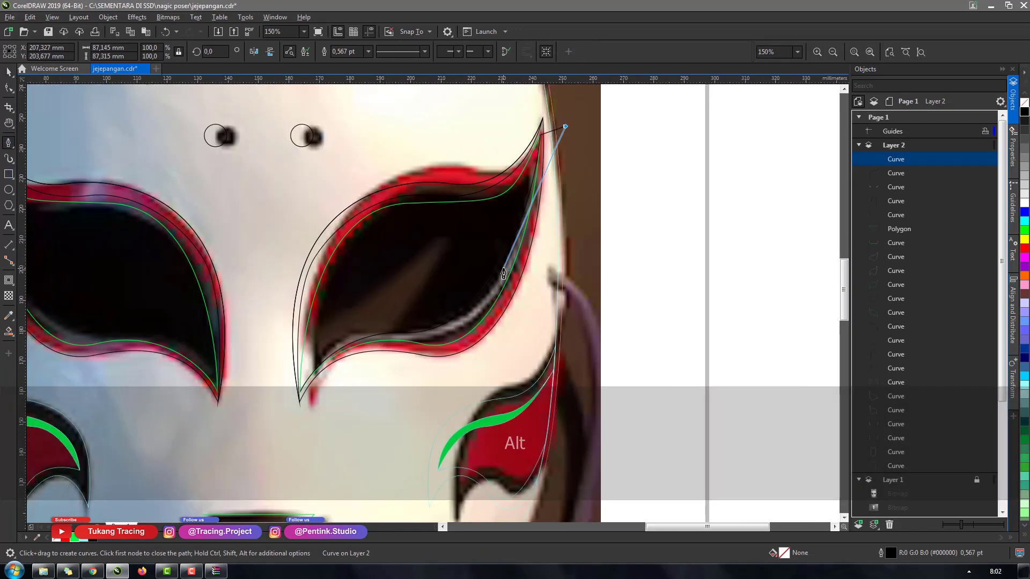
pyautogui.click(578, 341)
pyautogui.click(350, 423)
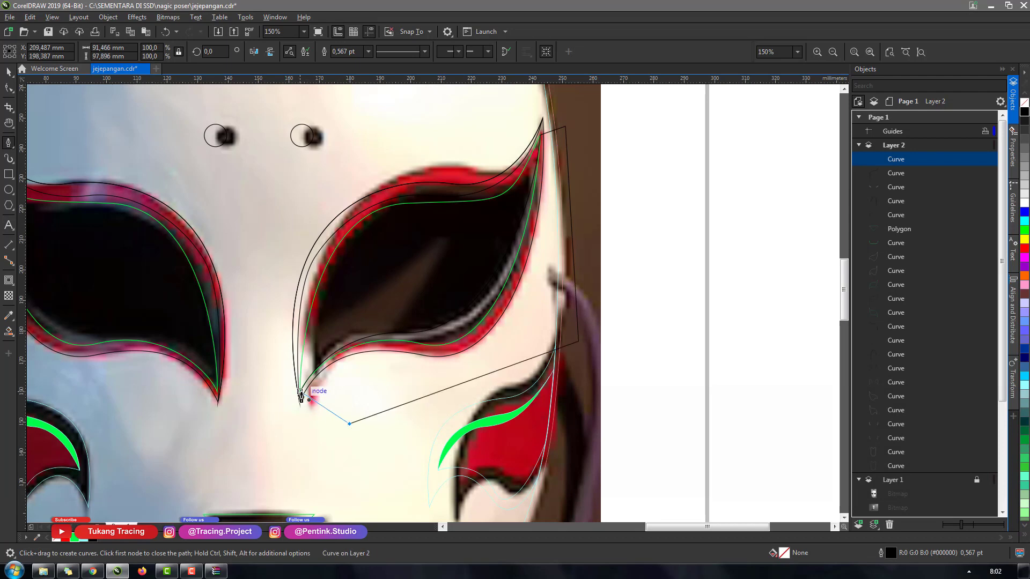
pyautogui.click(299, 394)
pyautogui.press('space')
pyautogui.hotkey('ctrl', 'z')
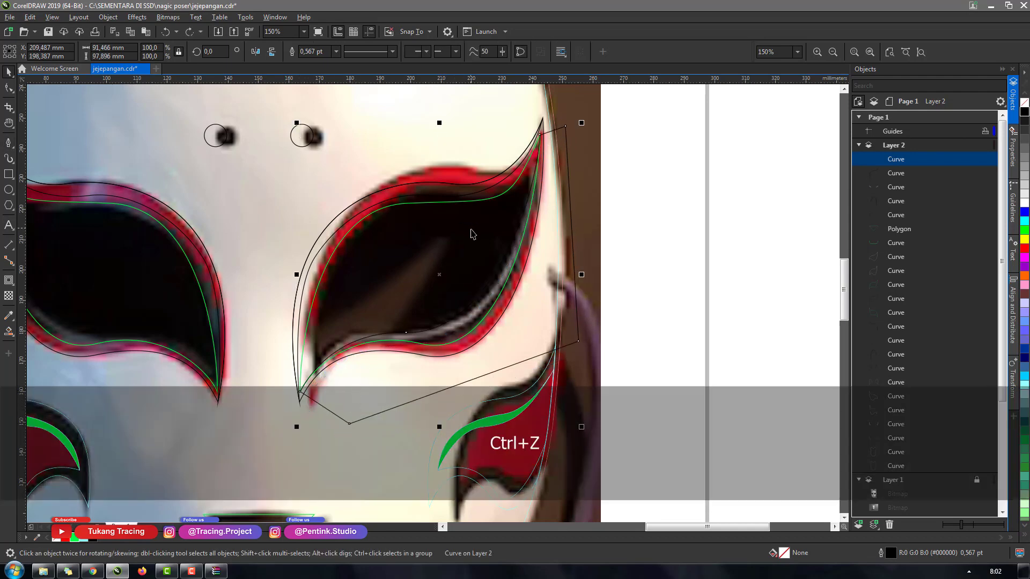
# Intersect the closed shape with the right eye's green inner outline to get the lower-rim shadow, and delete the drawn shape
pyautogui.keyDown('shift'); pyautogui.click(469, 228); pyautogui.keyUp('shift')
pyautogui.click(346, 54)
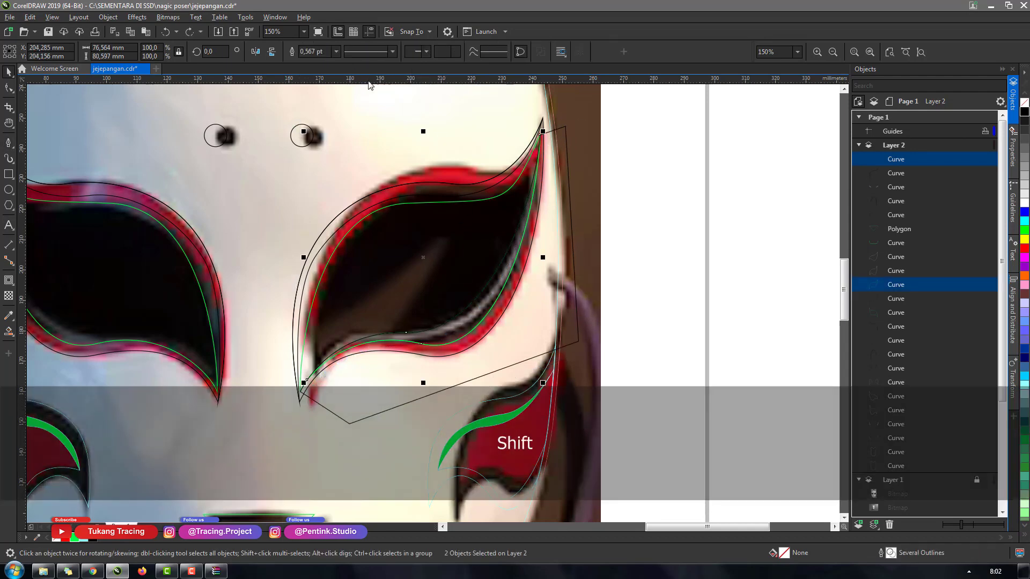
pyautogui.press('Delete')
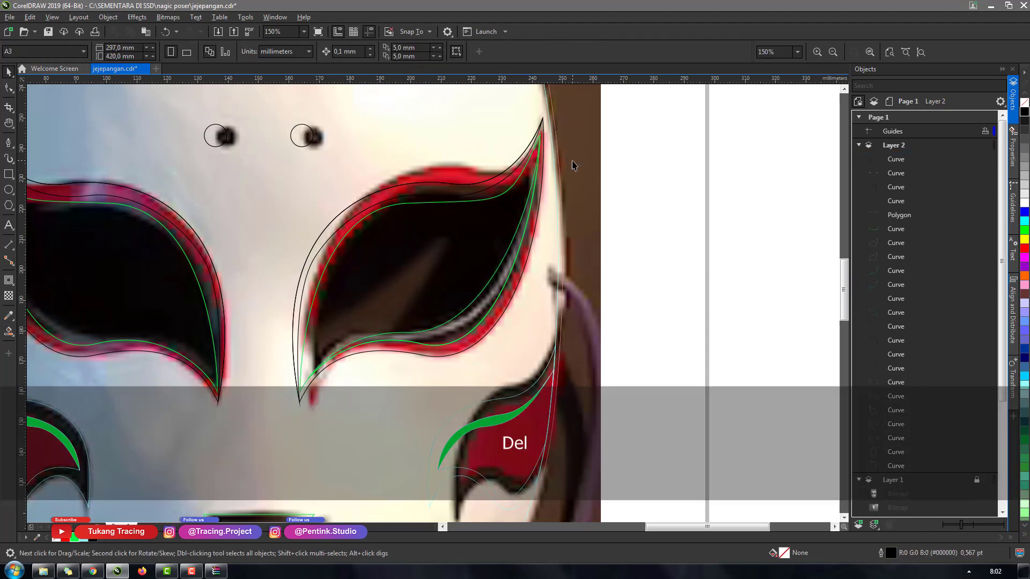
pyautogui.hotkey('ctrl', 'z')
# Place a horizontally mirrored copy of the right eye's green lower-rim shadow over the left eye
pyautogui.scroll(-3, 453, 331)
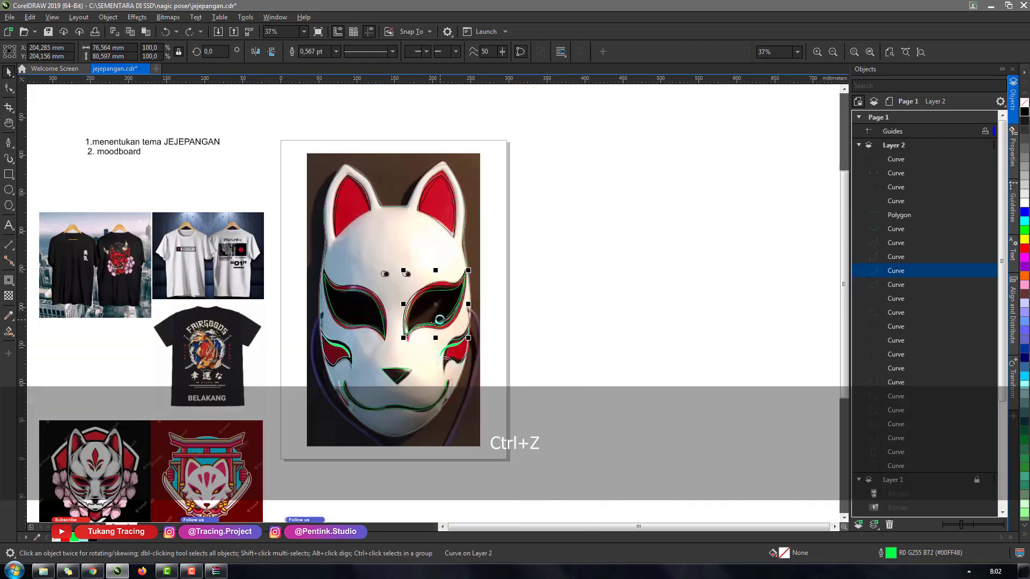
pyautogui.scroll(2, 394, 315)
pyautogui.scroll(2, 520, 325)
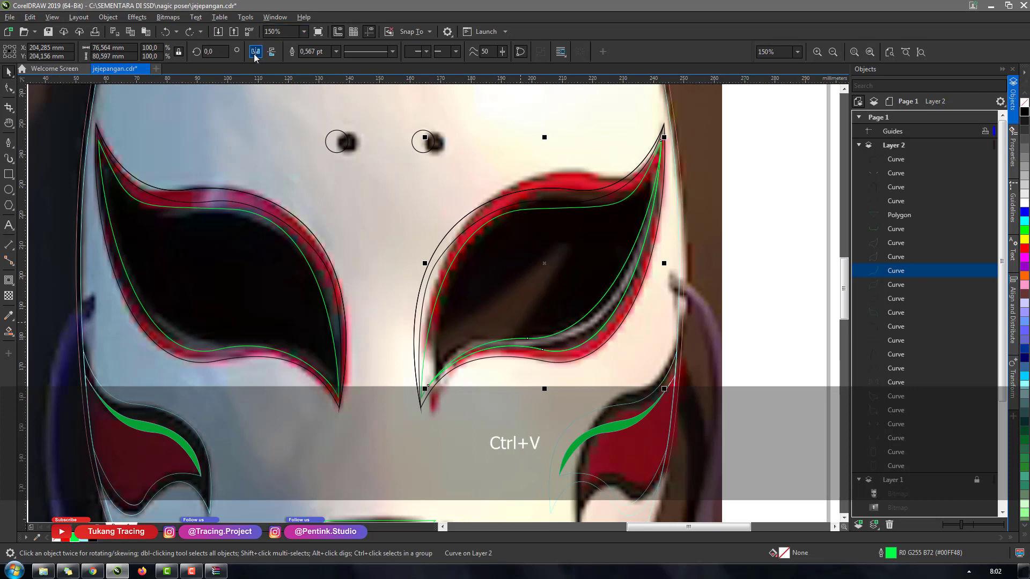
pyautogui.hotkey('ctrl', 'v')
pyautogui.moveTo(566, 330); pyautogui.dragTo(236, 322)
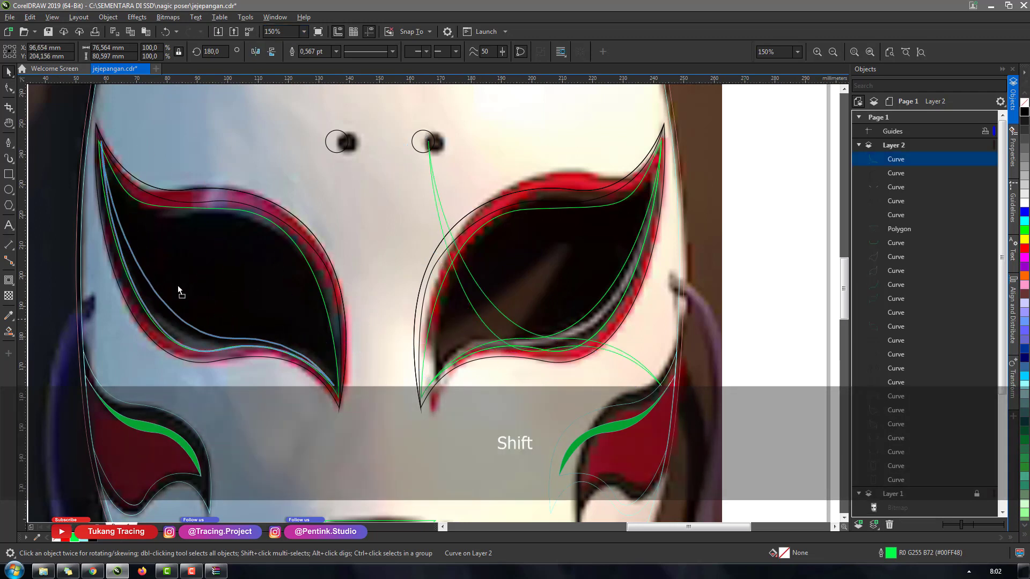
pyautogui.moveTo(329, 387); pyautogui.dragTo(340, 396)
pyautogui.hotkey('ctrl', 'z')
# Snap the mirrored shadow's outer tip to the outer tip node of the left eye's green inner outline
pyautogui.scroll(-2, 260, 333)
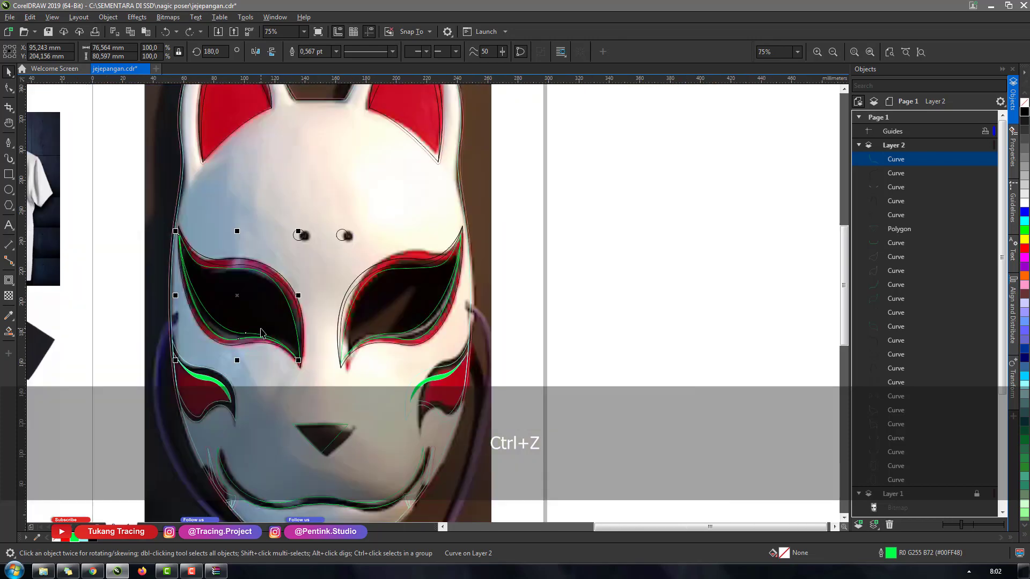
pyautogui.scroll(5, 203, 244)
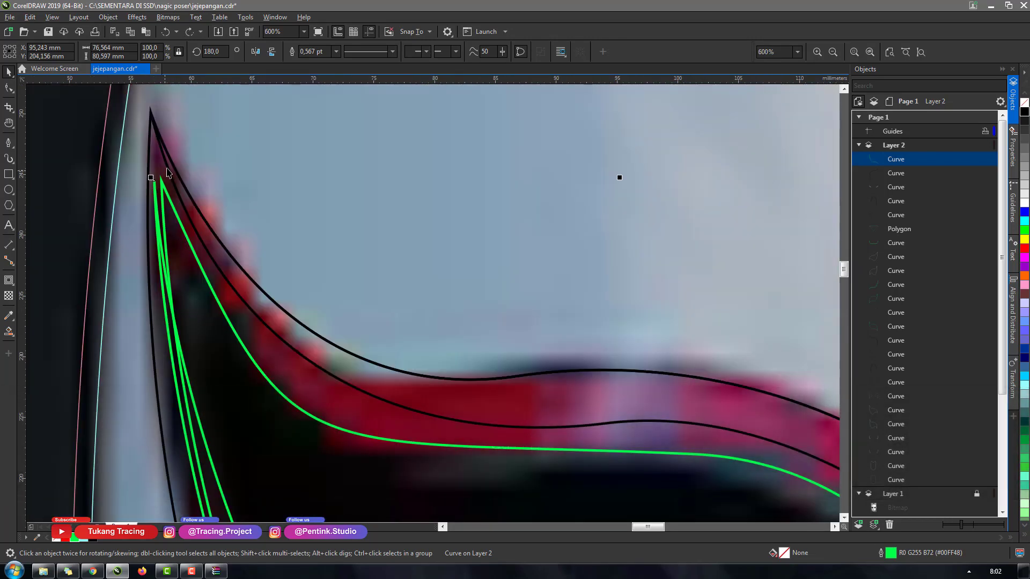
pyautogui.moveTo(156, 181); pyautogui.dragTo(161, 180)
pyautogui.hotkey('ctrl', 'z')
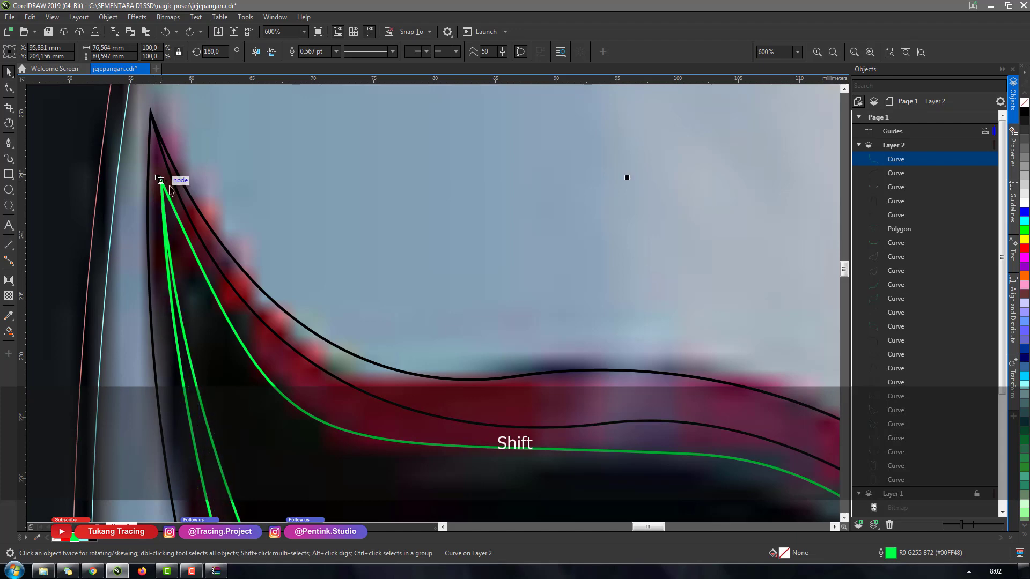
# Merge the left and right eyes' green lower-rim shadows into a single curve and save the document
pyautogui.scroll(-3, 338, 256)
pyautogui.scroll(2, 474, 341)
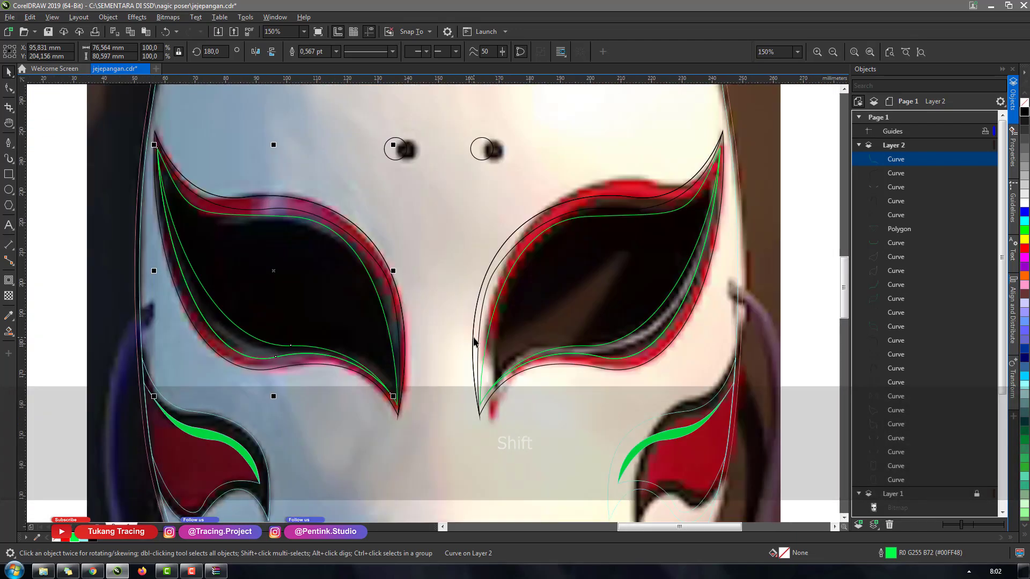
pyautogui.keyDown('shift'); pyautogui.click(611, 346); pyautogui.keyUp('shift')
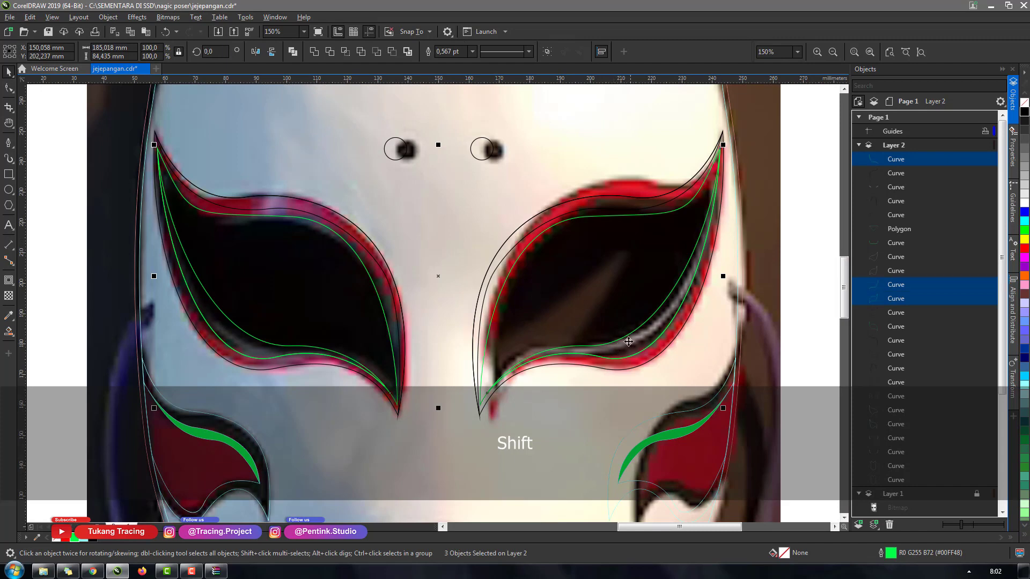
pyautogui.hotkey('ctrl', 'z')
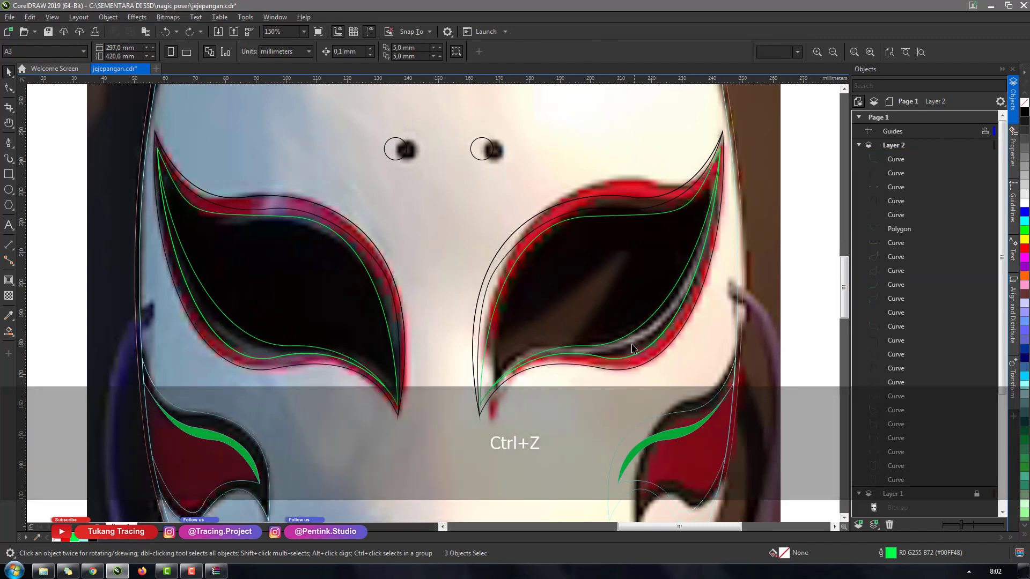
pyautogui.hotkey('ctrl', 'z')
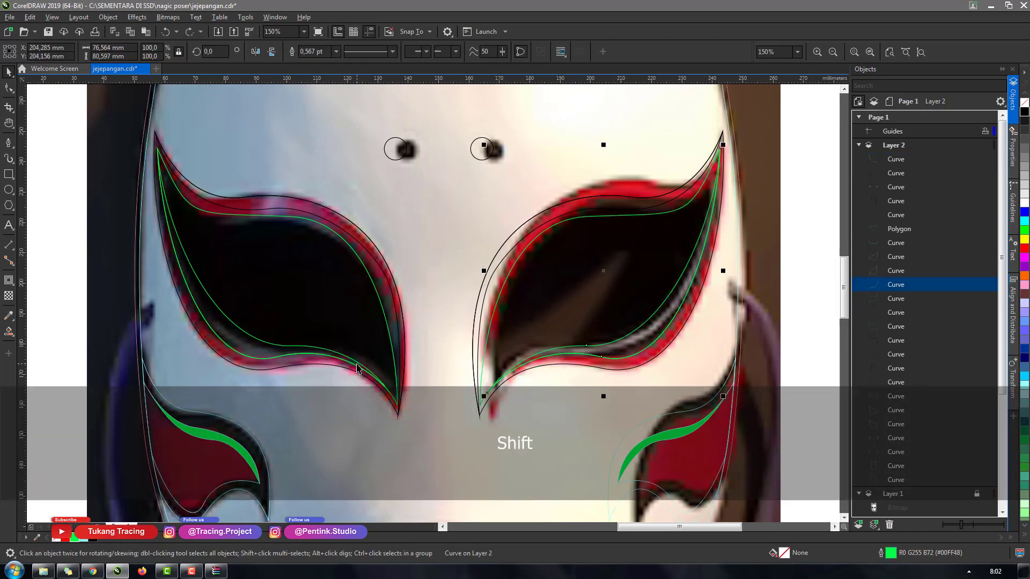
pyautogui.keyDown('shift'); pyautogui.click(359, 368); pyautogui.keyUp('shift')
pyautogui.hotkey('ctrl', 'v')
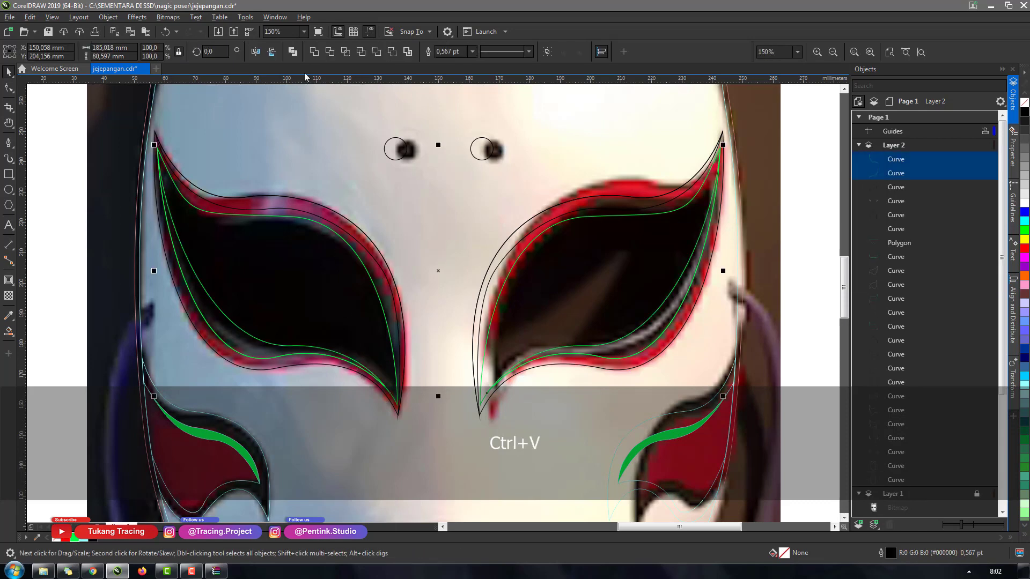
pyautogui.hotkey('ctrl', 'z')
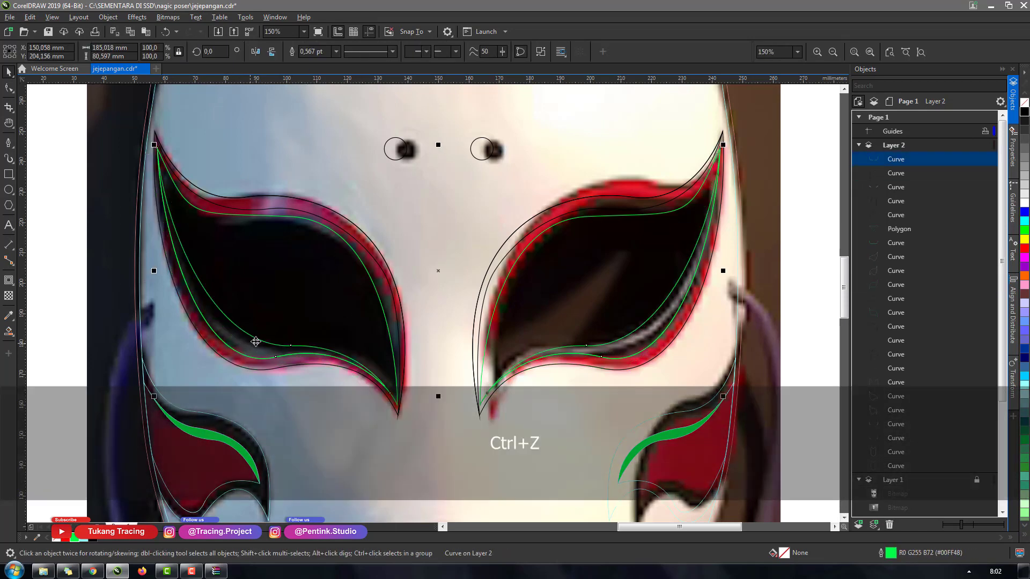
pyautogui.scroll(-4, 461, 341)
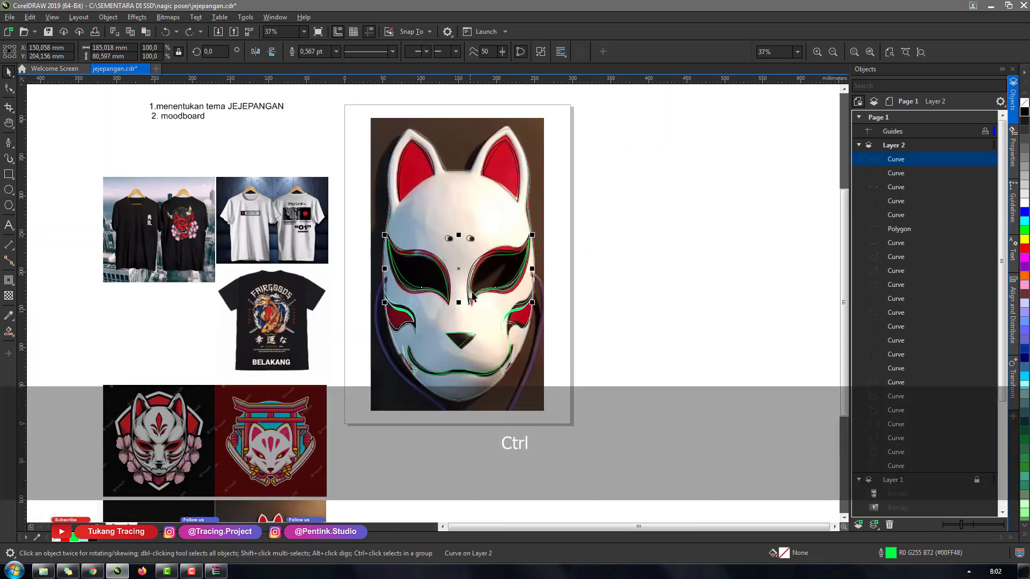
pyautogui.scroll(2, 475, 333)
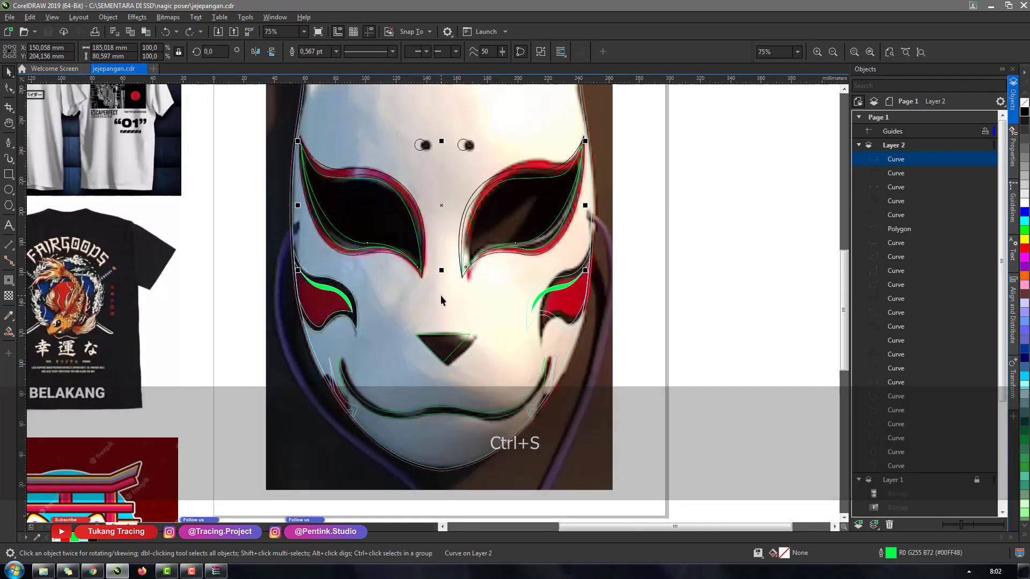
# Align the nose triangle to the horizontal centre of the mask outline
pyautogui.click(472, 336)
pyautogui.keyDown('shift'); pyautogui.click(470, 314); pyautogui.keyUp('shift')
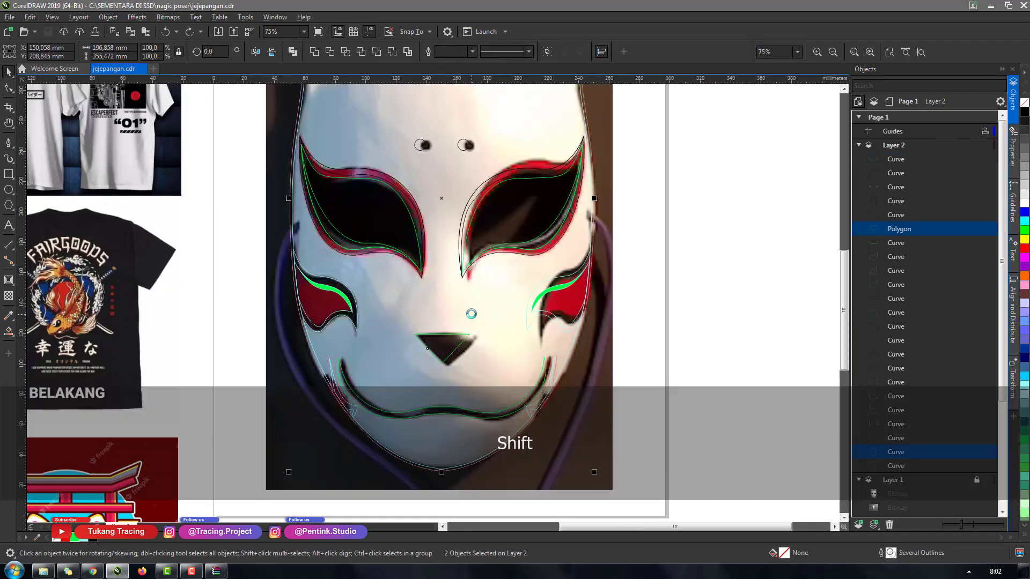
pyautogui.click(664, 290)
pyautogui.scroll(-2, 619, 294)
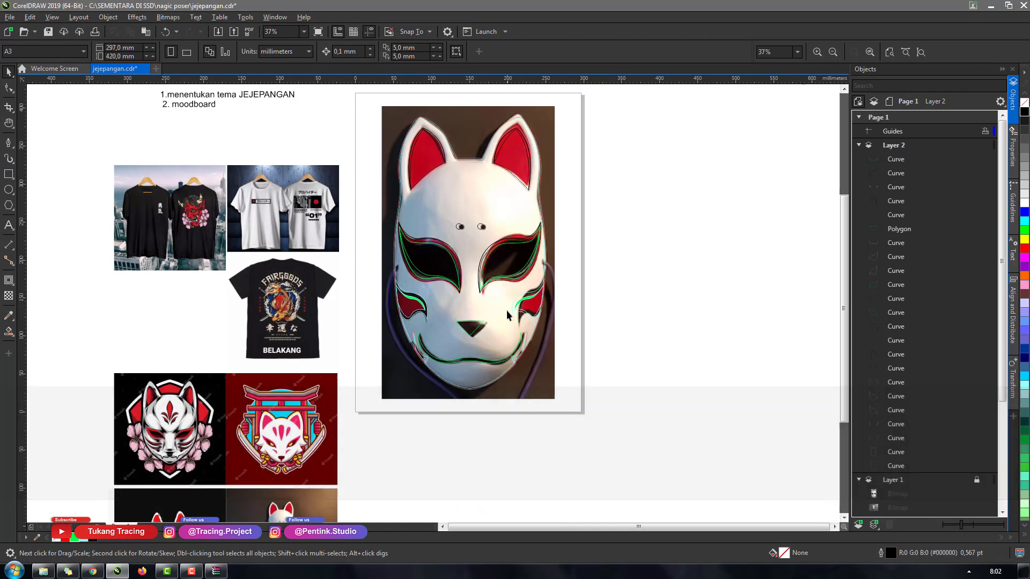
pyautogui.scroll(2, 495, 134)
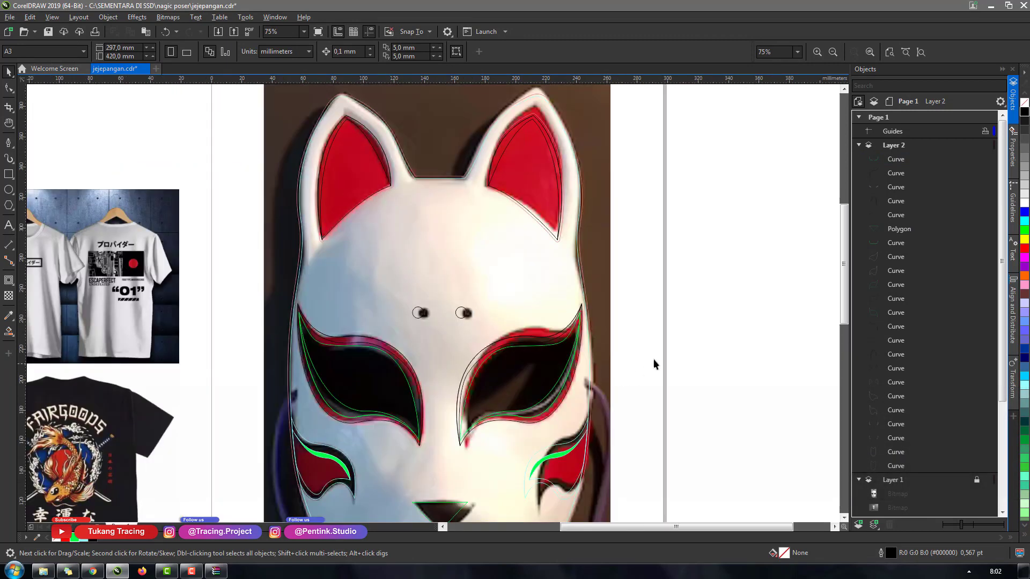
# Draw a circle about 18 mm in diameter below the page and duplicate it into a row of four colour swatches
pyautogui.press('h')
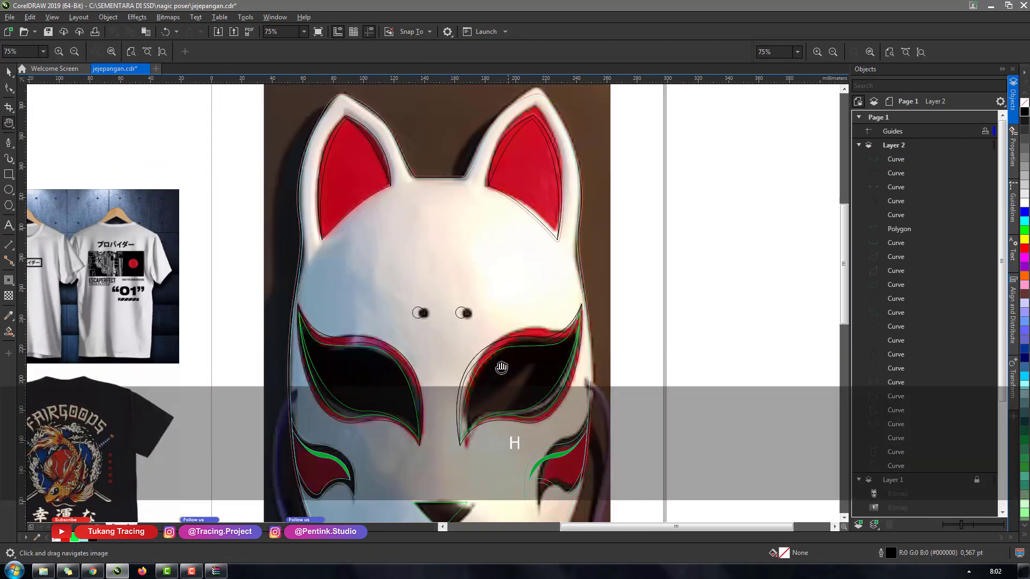
pyautogui.moveTo(501, 363); pyautogui.dragTo(517, 137)
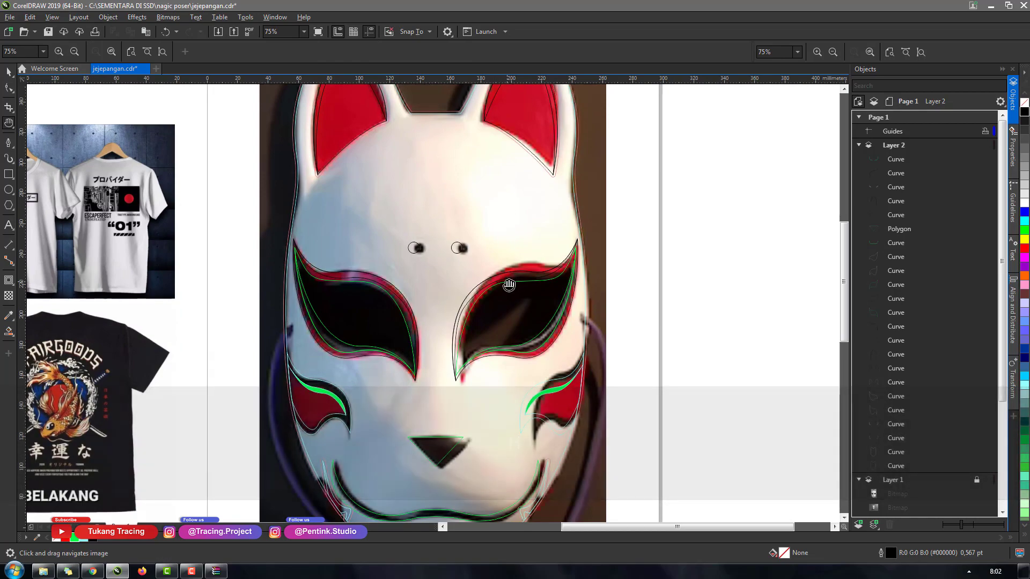
pyautogui.moveTo(492, 207); pyautogui.dragTo(505, 294)
pyautogui.moveTo(361, 409); pyautogui.dragTo(460, 370)
pyautogui.press('space')
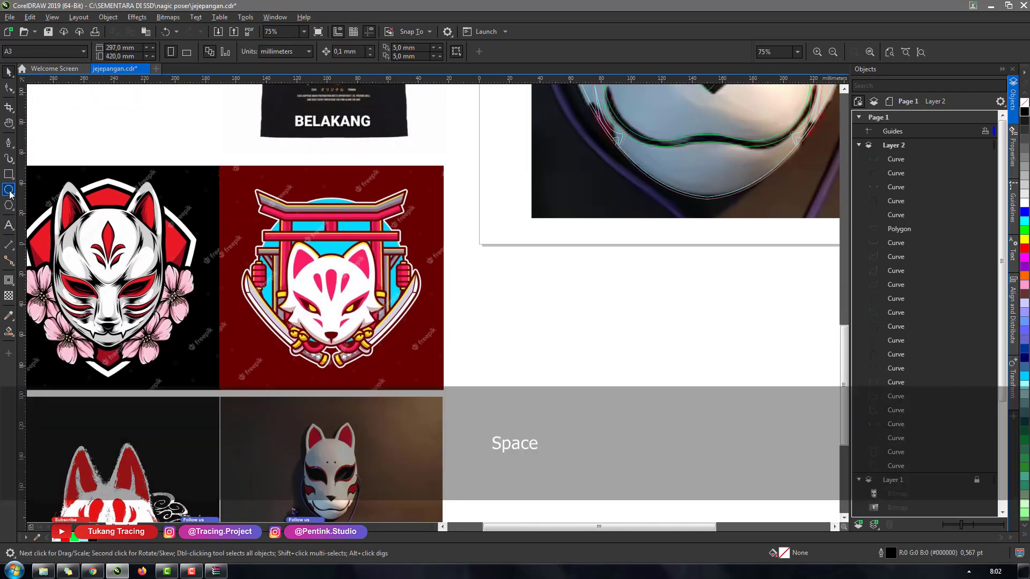
pyautogui.click(9, 190)
pyautogui.moveTo(532, 270); pyautogui.dragTo(565, 304)
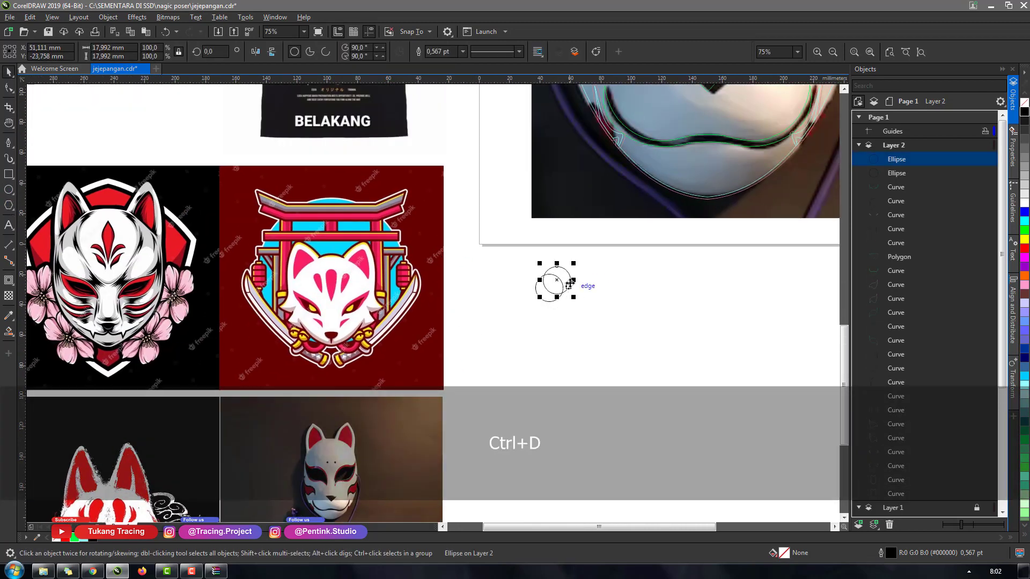
pyautogui.click(665, 329)
# Fill the first swatch circle with dark red and the second with bright red, sampling the colours from the reference artwork
pyautogui.click(8, 315)
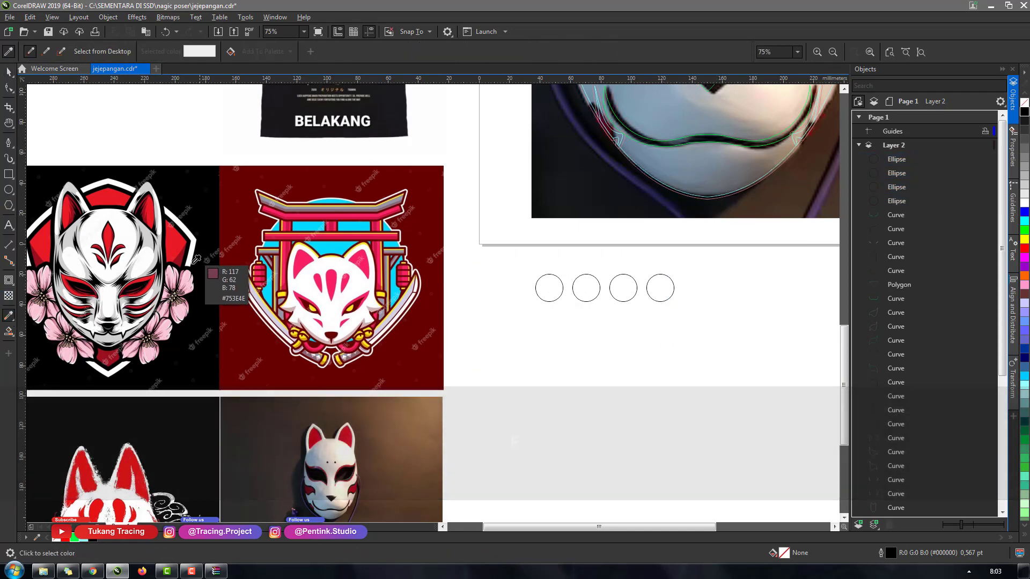
pyautogui.click(550, 300)
pyautogui.press('space')
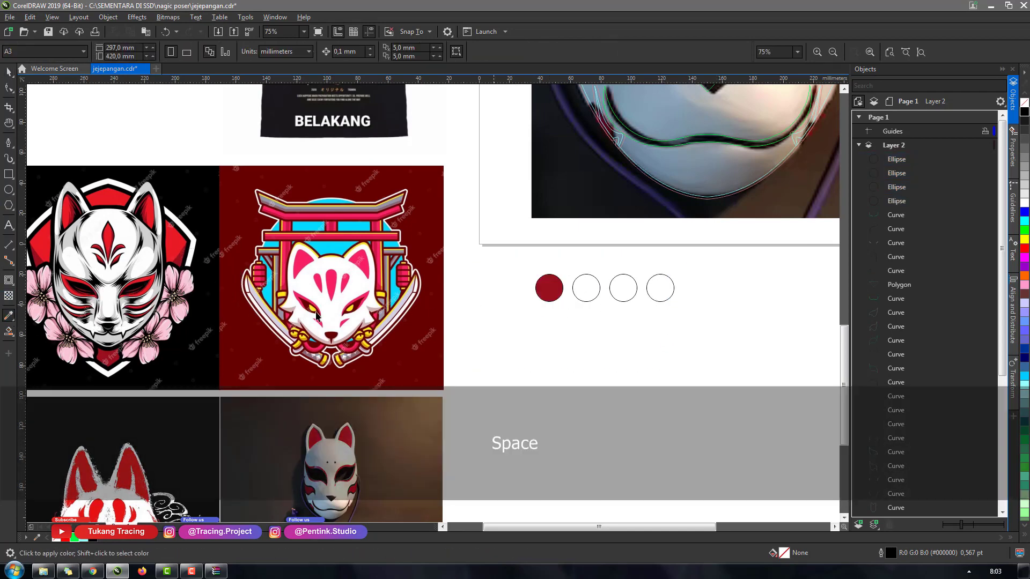
pyautogui.click(7, 316)
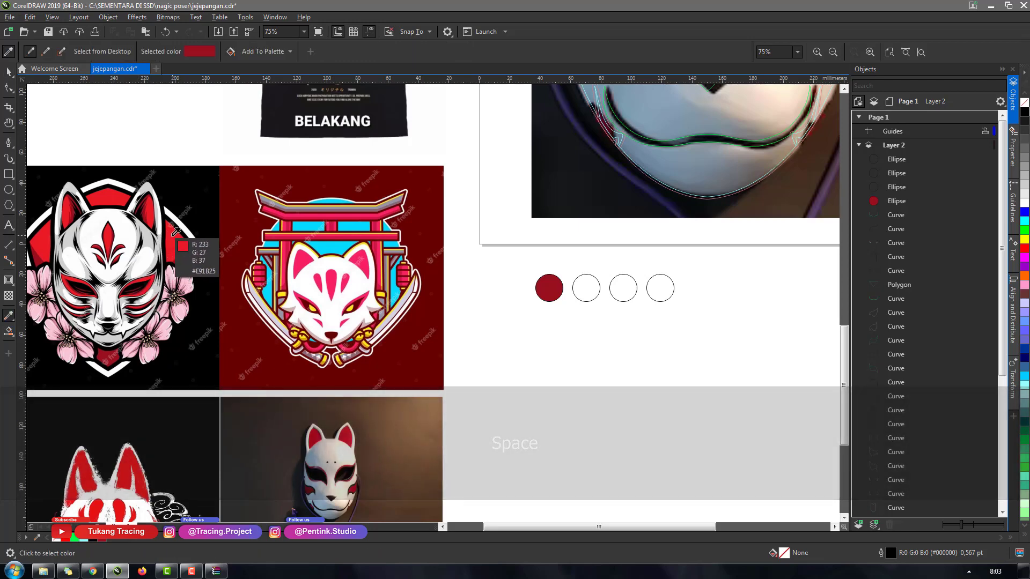
pyautogui.click(574, 291)
pyautogui.press('space')
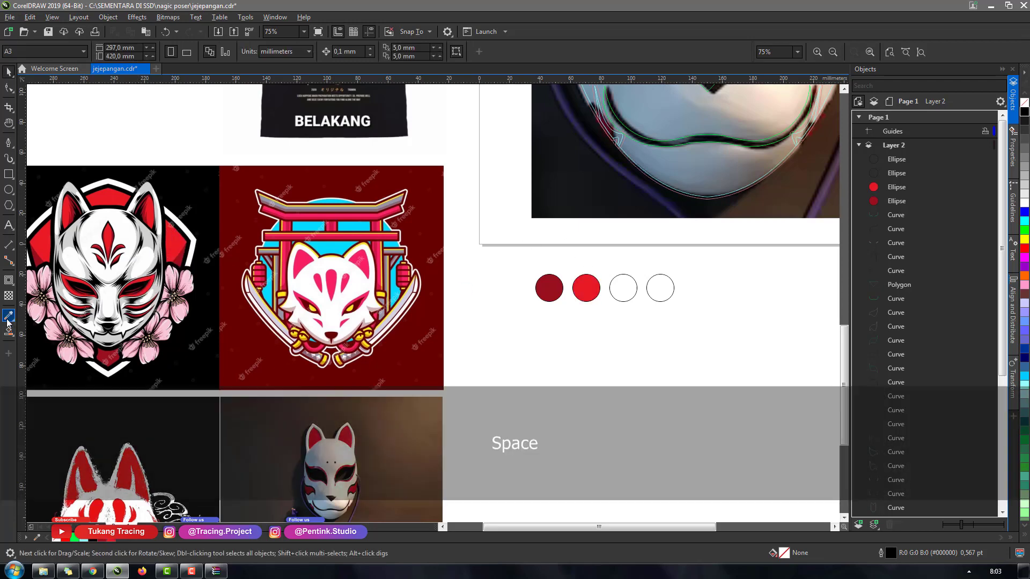
# Fill the third swatch with light grey and the fourth with white, and add a fifth swatch filled with black
pyautogui.click(9, 317)
pyautogui.press('space')
pyautogui.click(9, 317)
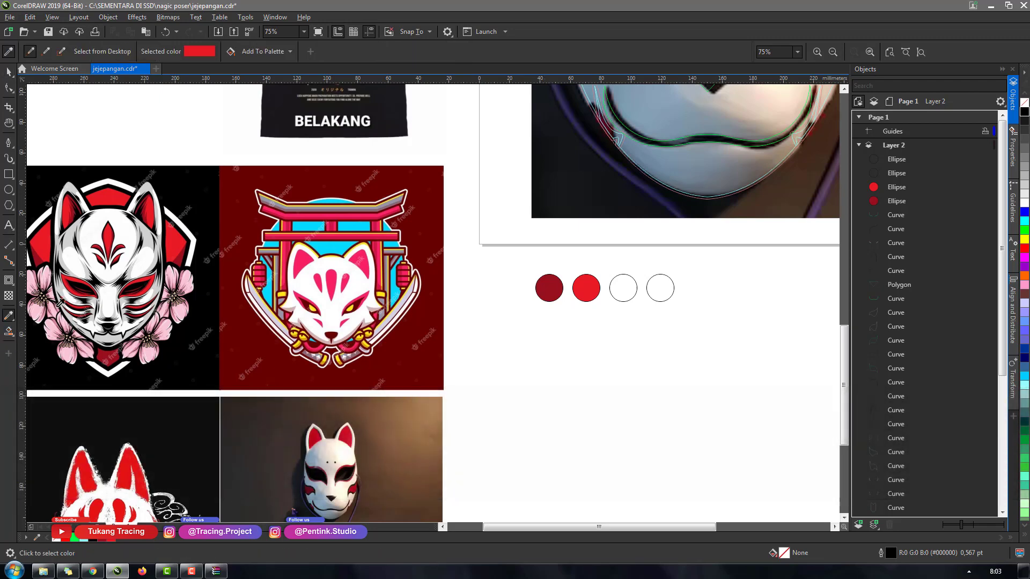
pyautogui.click(621, 284)
pyautogui.press('space')
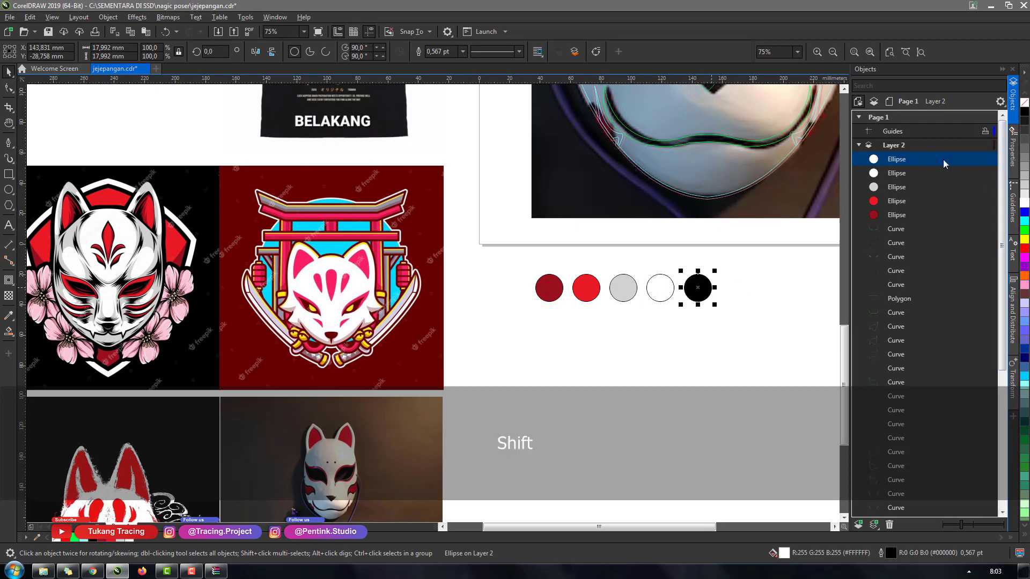
# Fill the ears' inner shapes with red and the two round forehead dots with black
pyautogui.scroll(-3, 572, 346)
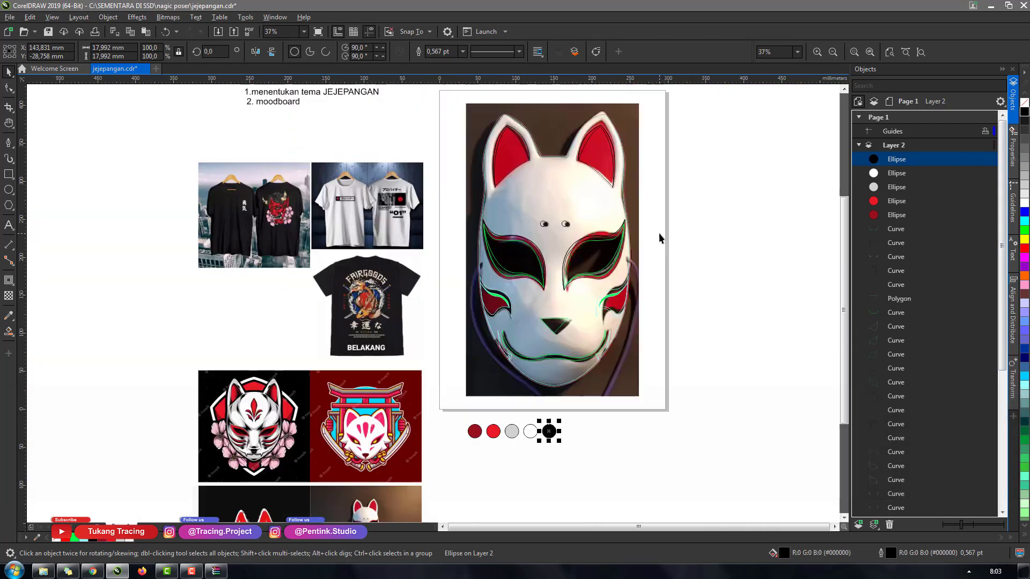
pyautogui.press('h')
pyautogui.moveTo(603, 277); pyautogui.dragTo(567, 305)
pyautogui.press('space')
pyautogui.click(495, 186)
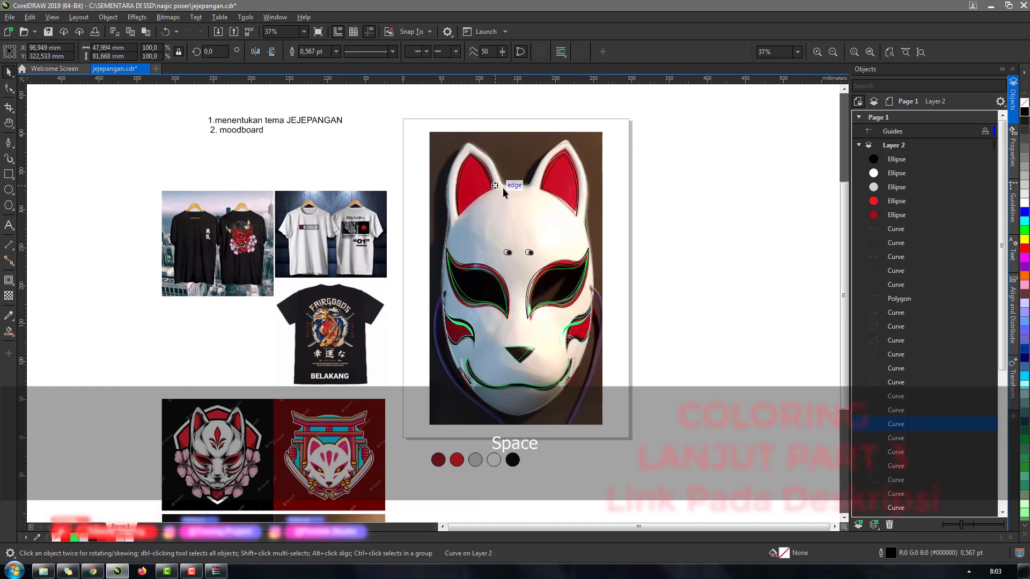
pyautogui.hotkey('ctrl', 'z')
# Draw a B-spline shadow shape about 126 × 179 mm around the mask's left cheek and chin
pyautogui.scroll(3, 520, 400)
pyautogui.click(6, 146)
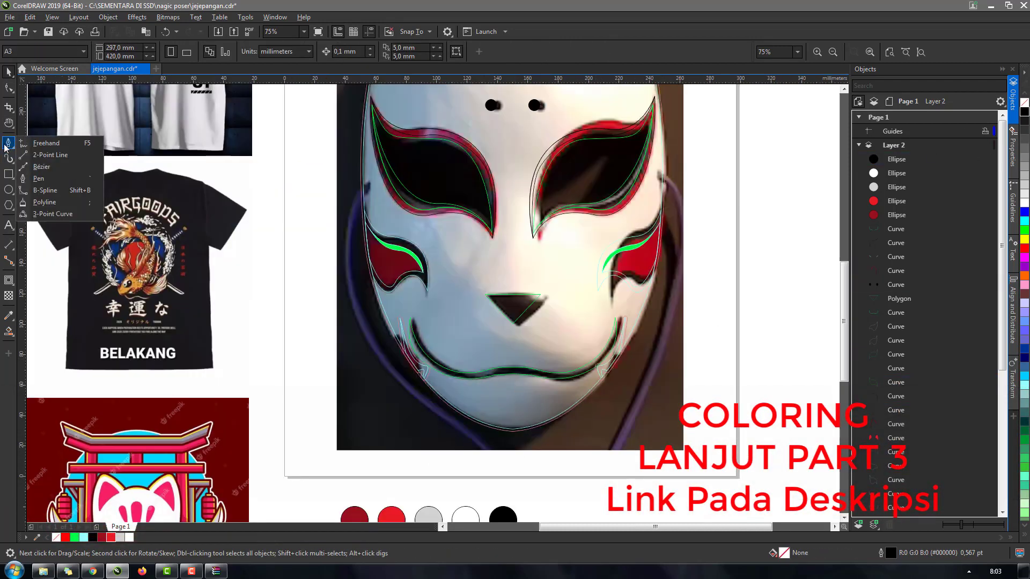
pyautogui.click(46, 190)
pyautogui.click(363, 187)
pyautogui.click(377, 263)
pyautogui.click(382, 271)
pyautogui.click(382, 252)
pyautogui.press('space')
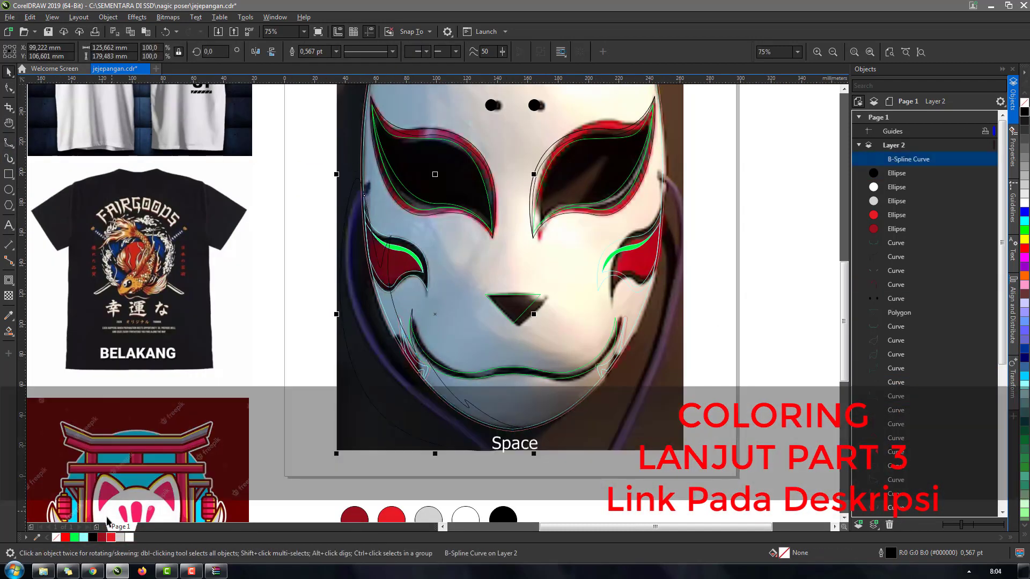
# Fill both eye openings with black and their lower-rim shadows with dark grey
pyautogui.press('h')
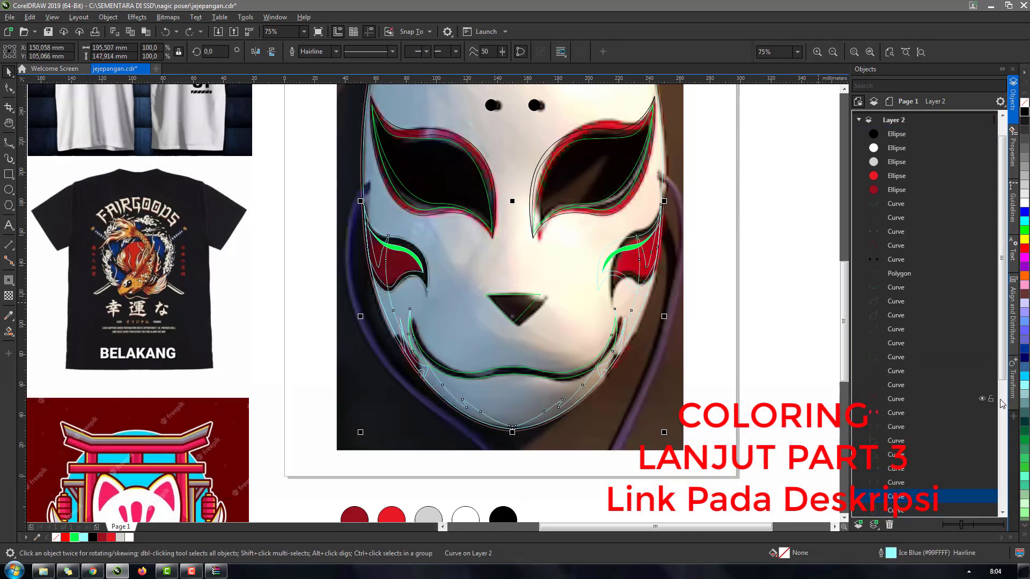
pyautogui.moveTo(566, 157); pyautogui.dragTo(547, 377)
pyautogui.moveTo(370, 408); pyautogui.dragTo(441, 294)
pyautogui.press('space')
pyautogui.click(560, 214)
pyautogui.keyDown('shift'); pyautogui.click(402, 206); pyautogui.keyUp('shift')
pyautogui.click(1024, 111)
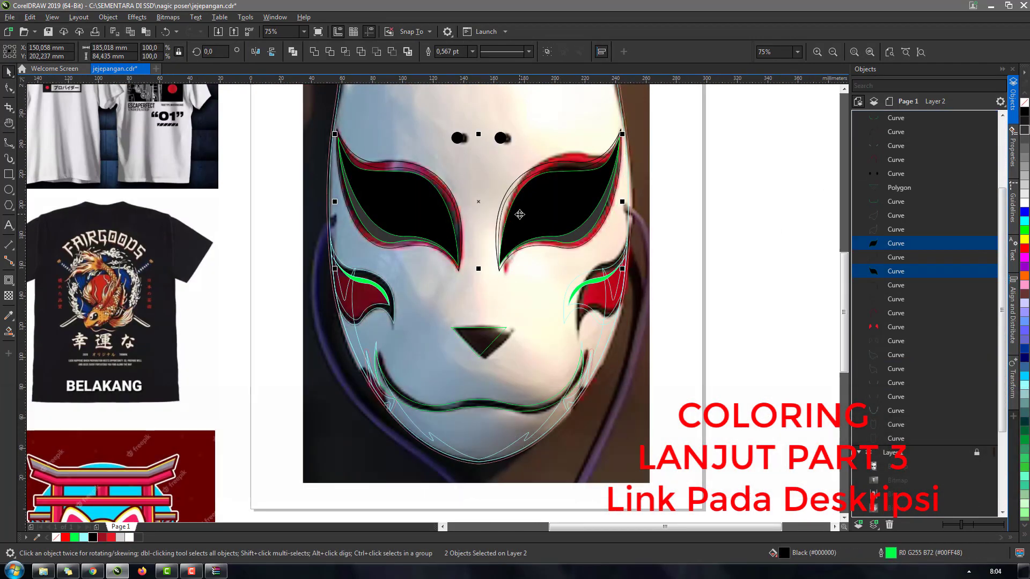
pyautogui.scroll(1, 530, 193)
pyautogui.click(1024, 130)
pyautogui.hotkey('ctrl', 'z')
# Fill the borders around both eyes with bright red and their upper shading with dark red
pyautogui.keyDown('shift'); pyautogui.click(372, 206); pyautogui.keyUp('shift')
pyautogui.click(101, 538)
pyautogui.click(627, 305)
pyautogui.keyDown('shift'); pyautogui.click(265, 305); pyautogui.keyUp('shift')
pyautogui.hotkey('ctrl', 'z')
pyautogui.click(111, 537)
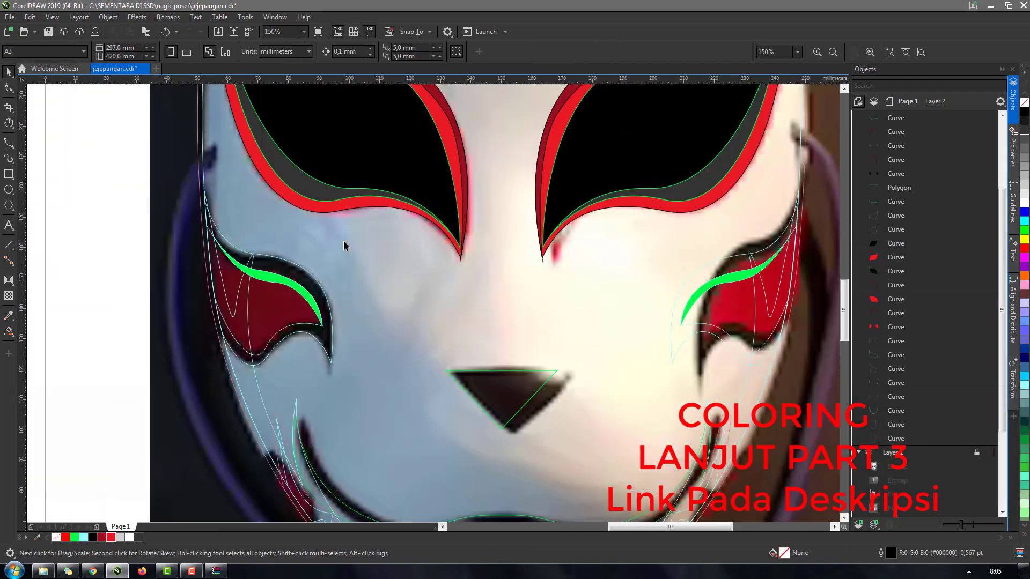
# Fill both cheek markings with bright red and the green shadow bands along their upper edges with dark red
pyautogui.click(111, 537)
pyautogui.hotkey('ctrl', 'z')
pyautogui.click(292, 285)
pyautogui.click(102, 537)
# Fill the outer frames of both cheek markings and the nose triangle with black
pyautogui.click(326, 337)
pyautogui.hotkey('ctrl', 'z')
pyautogui.click(93, 537)
pyautogui.scroll(-1, 418, 301)
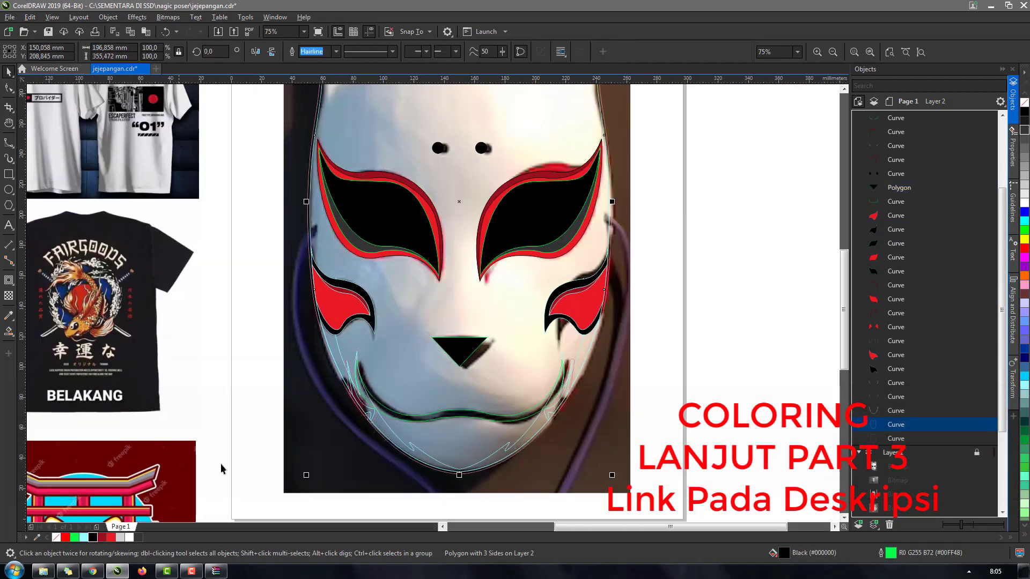